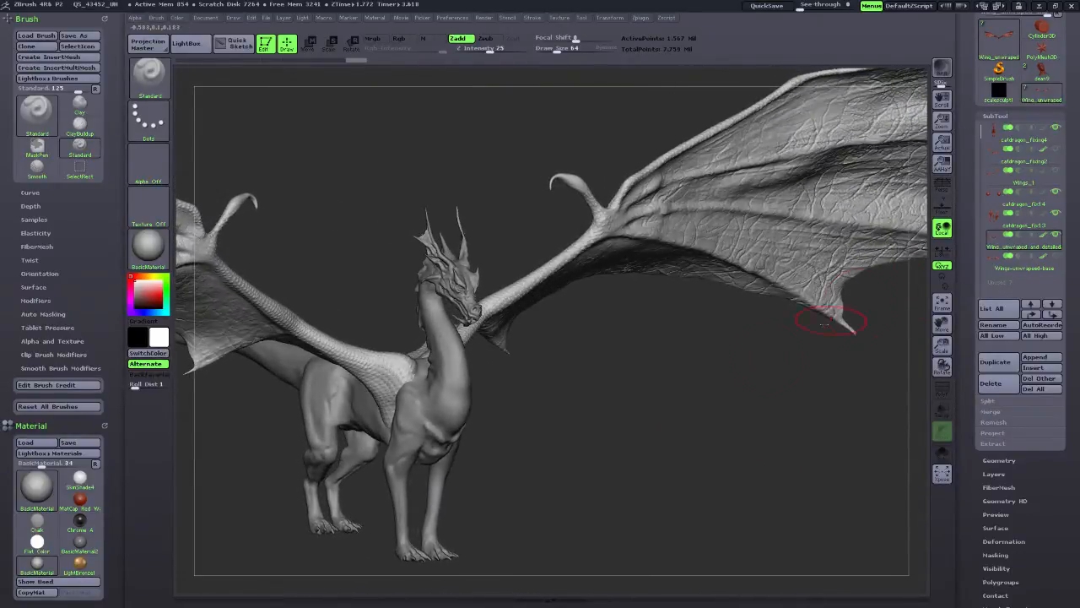
Isolate the dragon's wings from the other subtools and make the Wings-unwraped-base subtool active.
left_click_drag(649, 431, 554, 467)
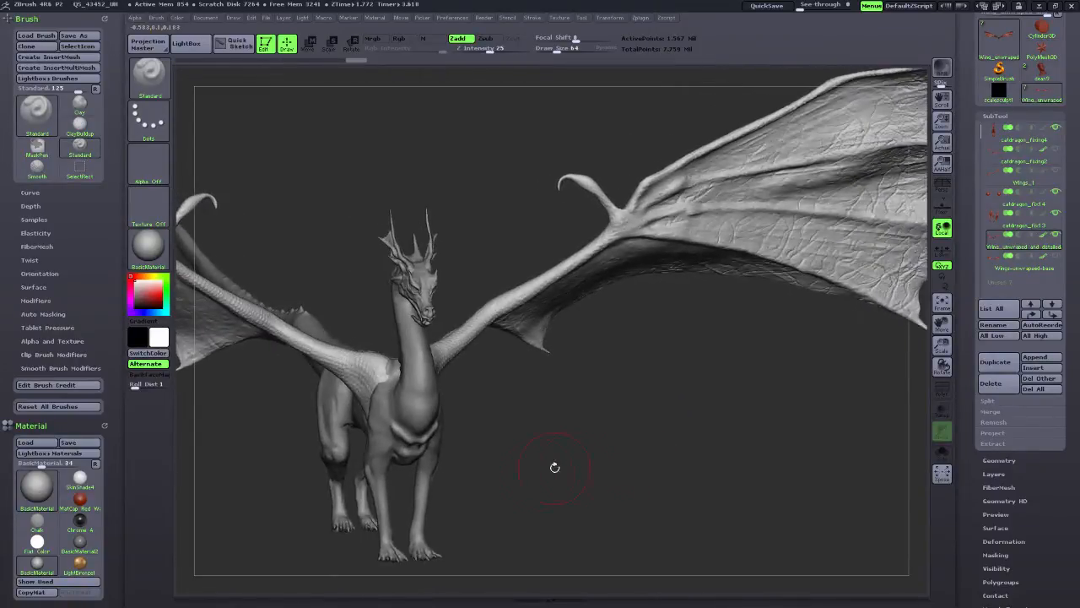
left_click_drag(632, 461, 650, 431)
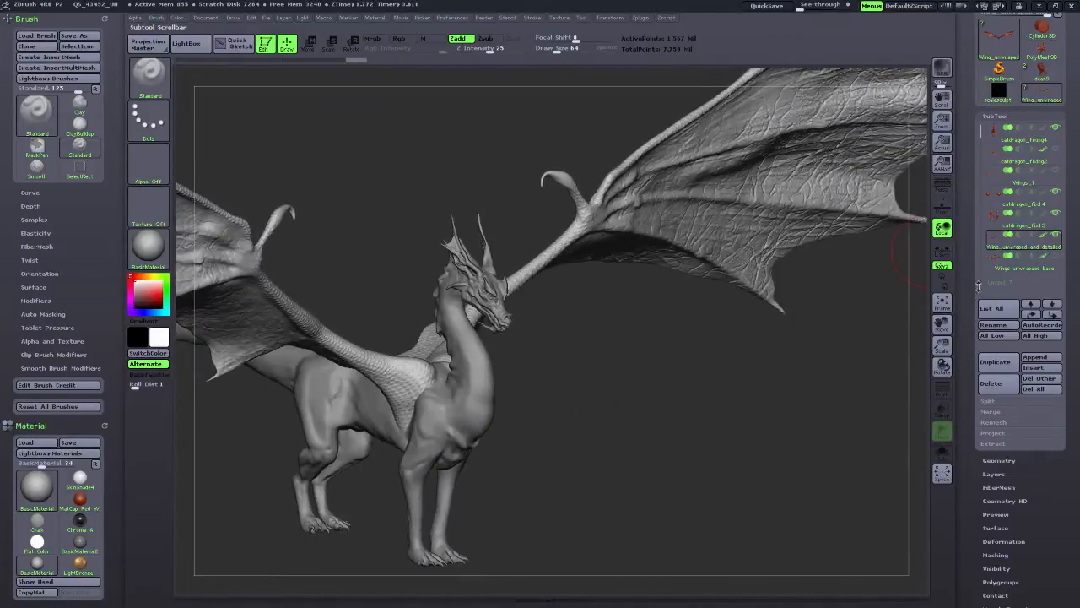
left_click_drag(941, 344, 928, 384)
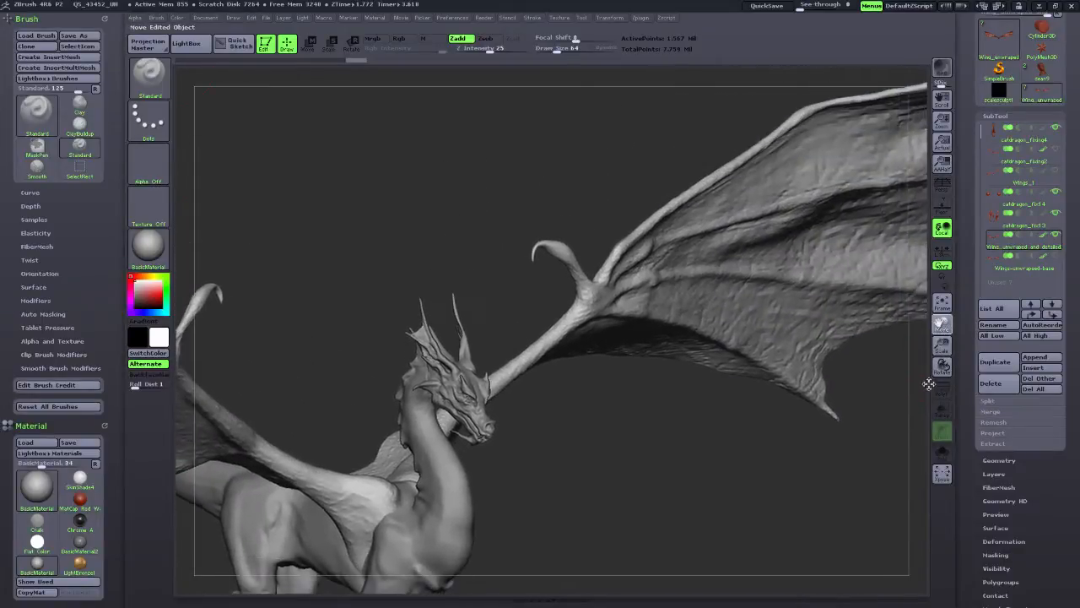
left_click(1054, 238)
left_click(1053, 268)
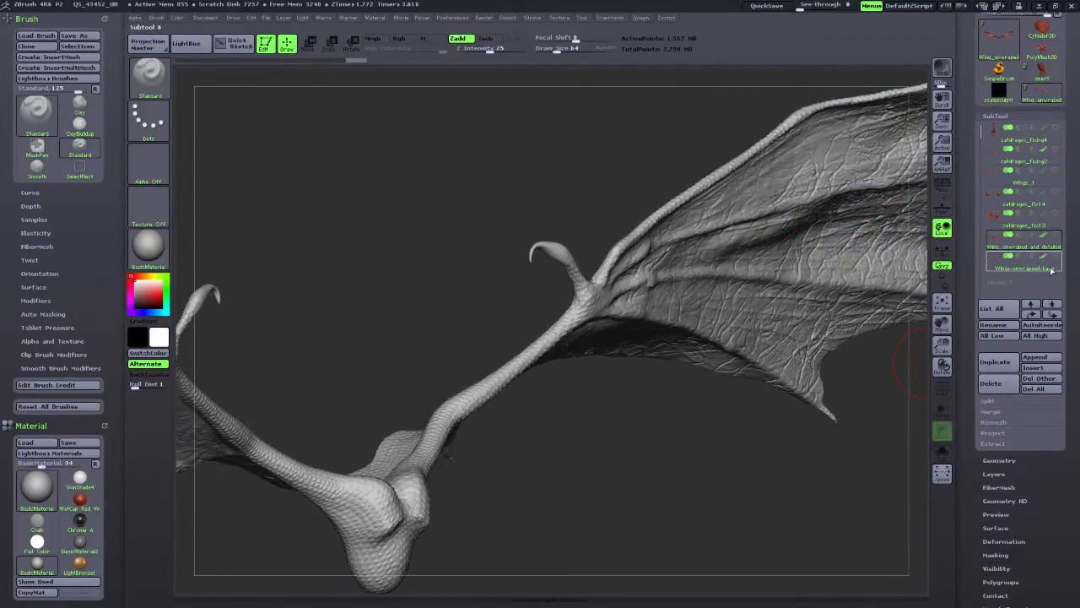
left_click(1053, 270)
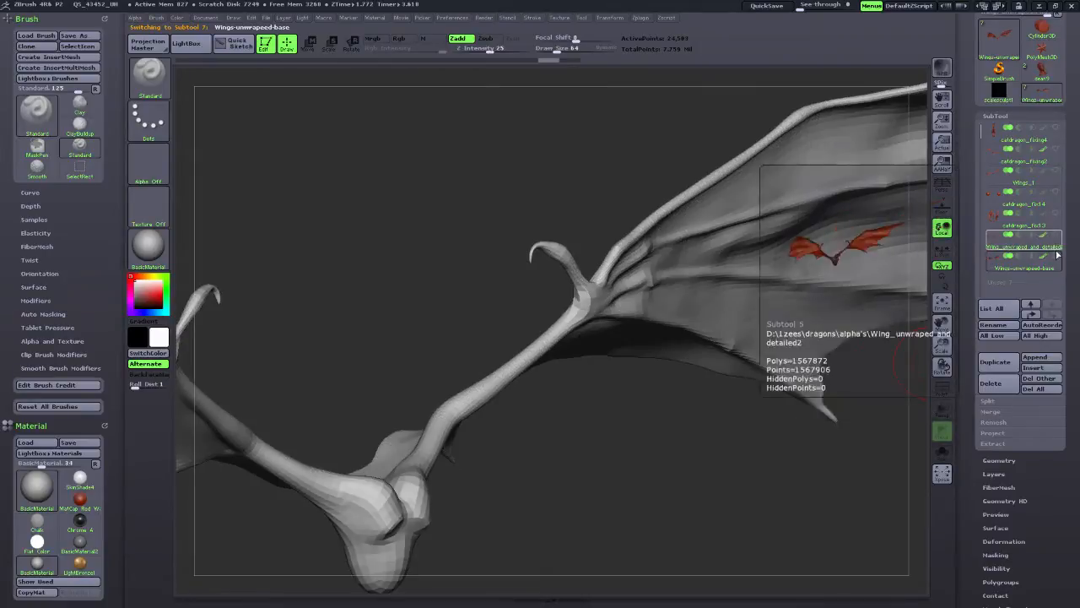
Display the polyframe on the base wings and examine their topology and polygroups.
left_click_drag(734, 462, 754, 415)
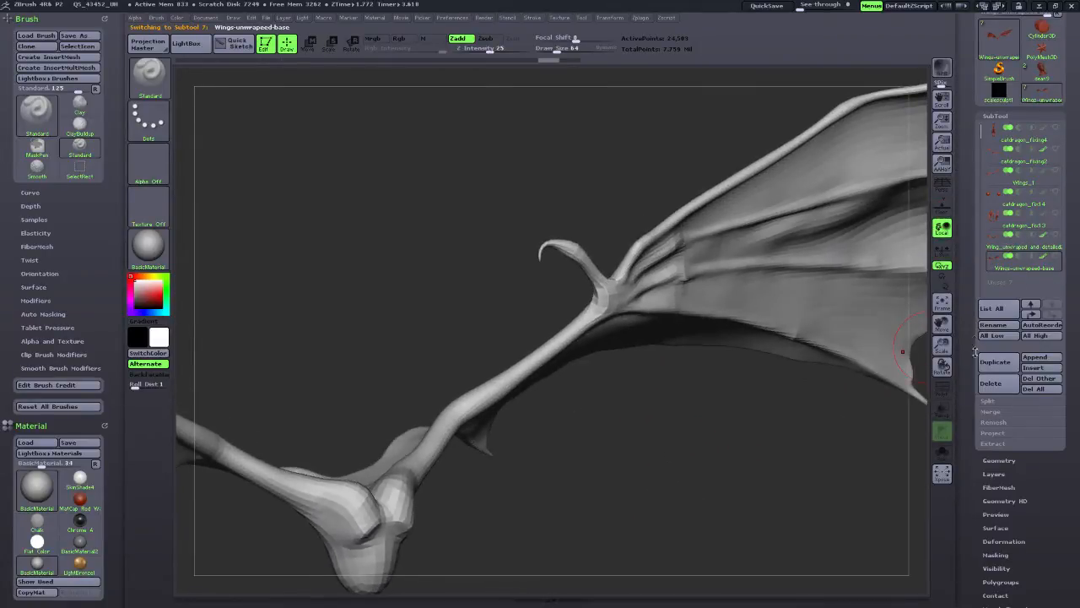
left_click(943, 392)
left_click_drag(707, 465, 791, 423)
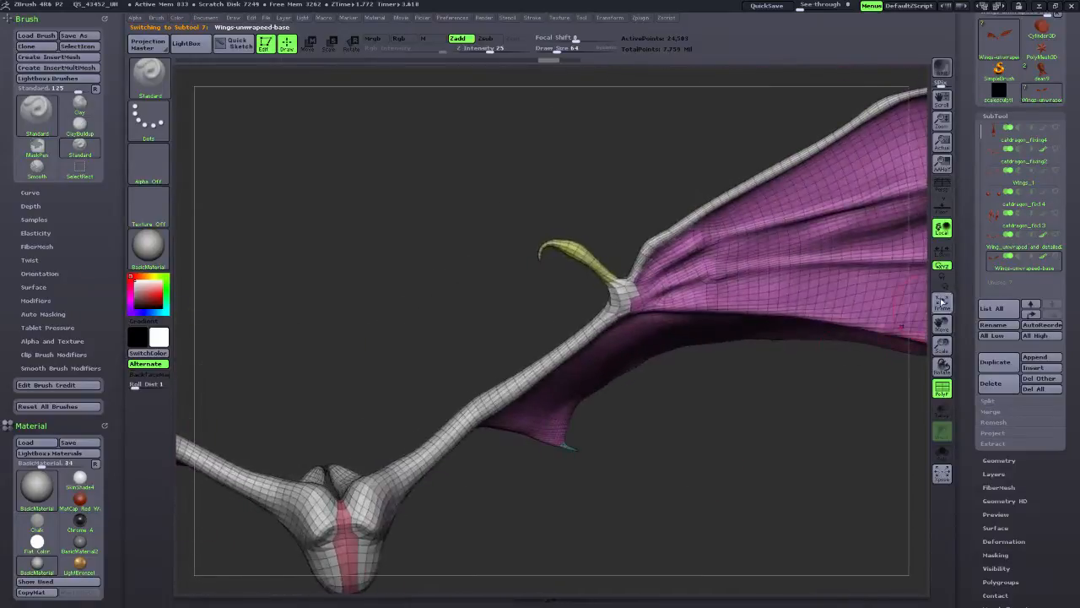
Subdivide the base wings mesh three times, up to subdivision level 4.
left_click(998, 115)
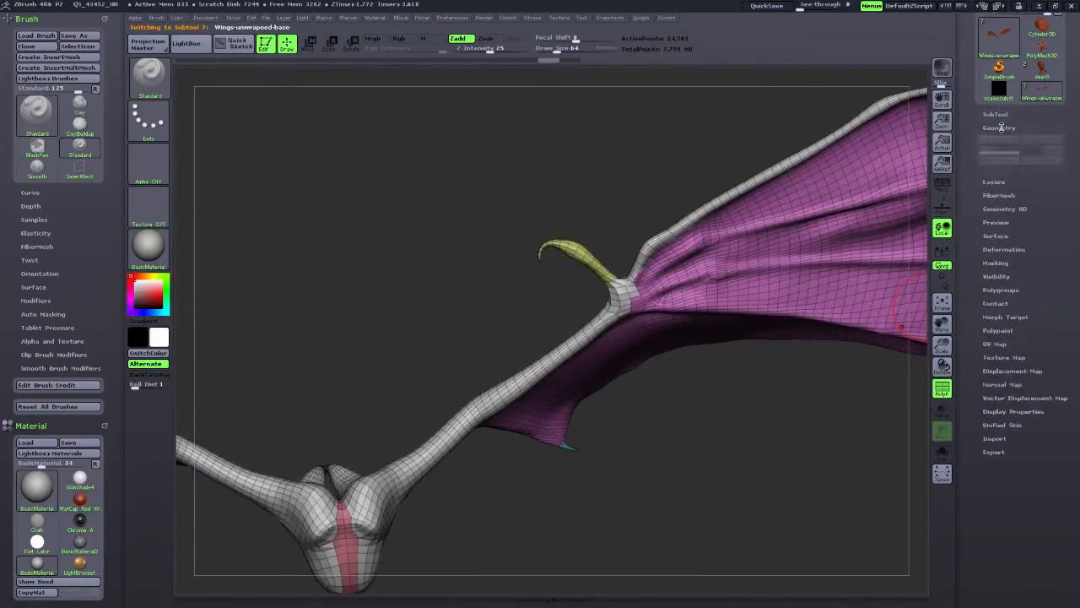
left_click(999, 128)
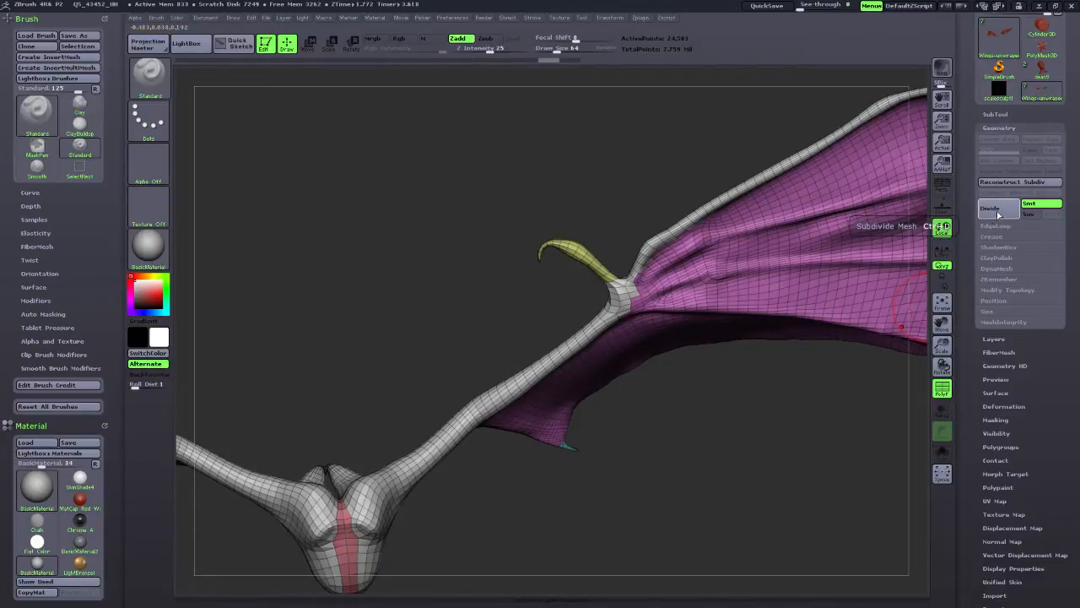
left_click(997, 211)
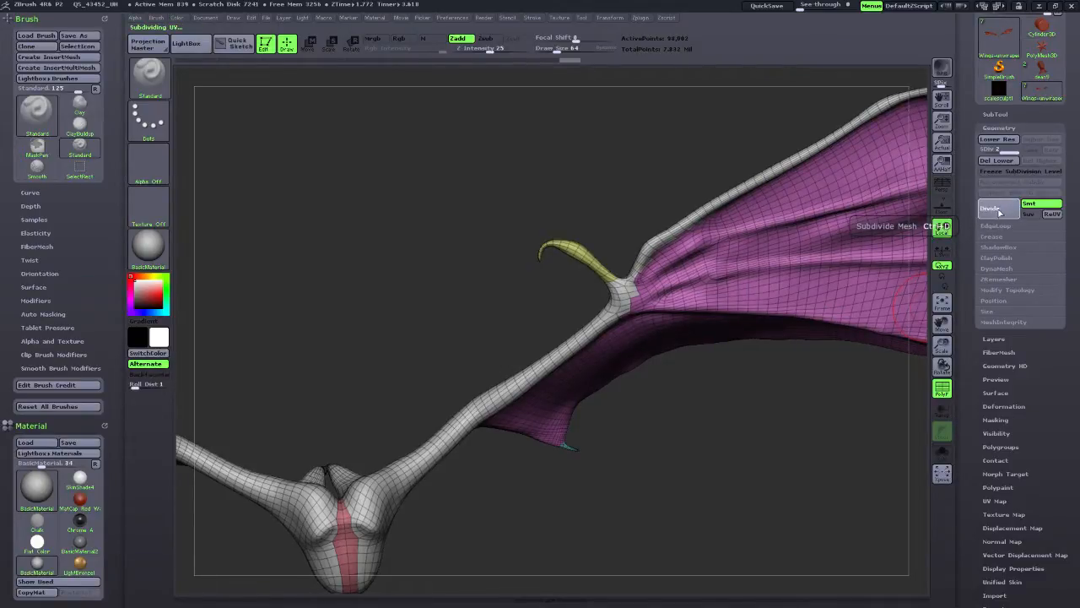
left_click(994, 213)
left_click(1001, 211)
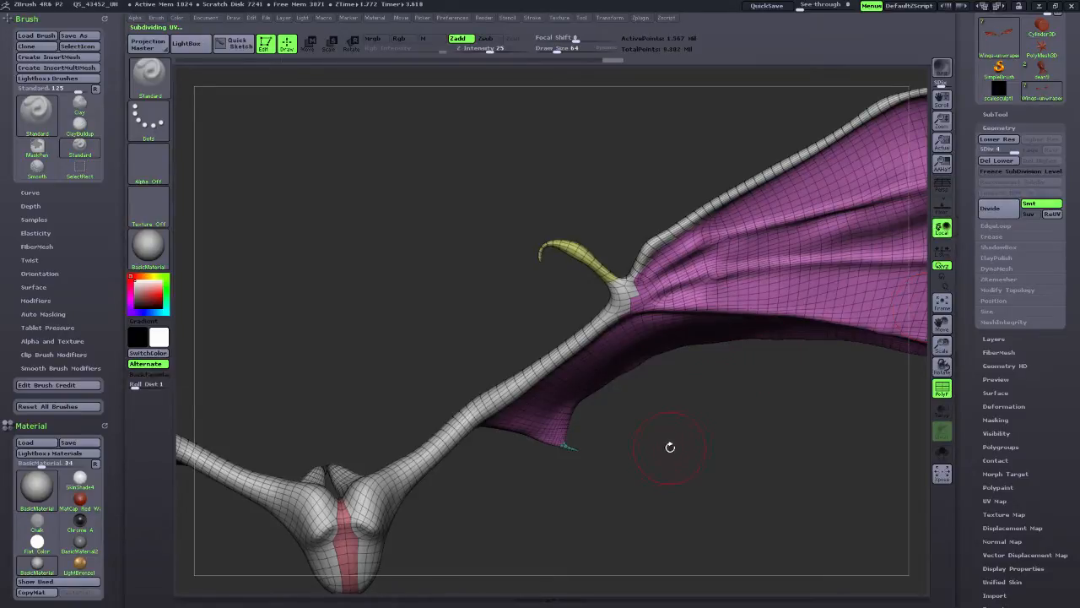
Inspect the subdivided wings and hide the polyframe to check the smoothed surface.
left_click_drag(670, 446, 182, 317)
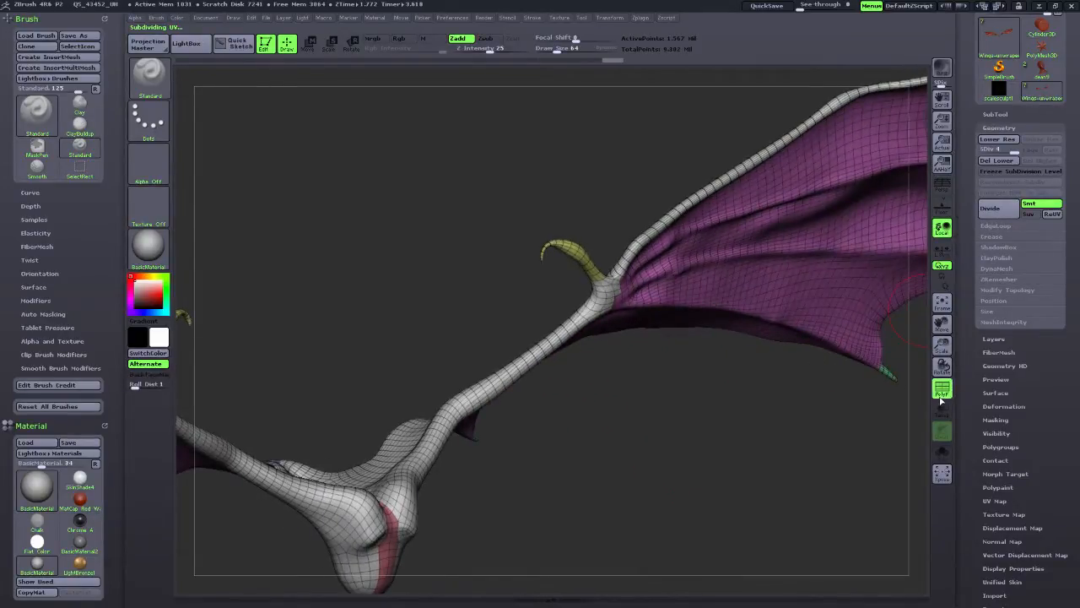
left_click(942, 388)
left_click_drag(717, 467, 894, 355)
Delete the old morph target of the base wings and store a new one.
left_click(995, 128)
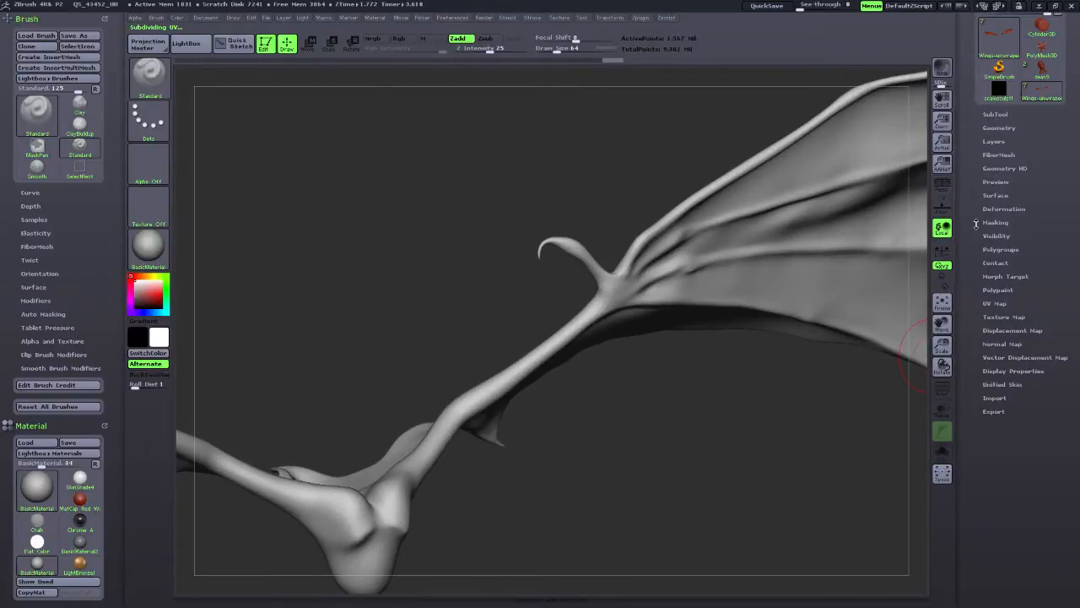
left_click(1002, 277)
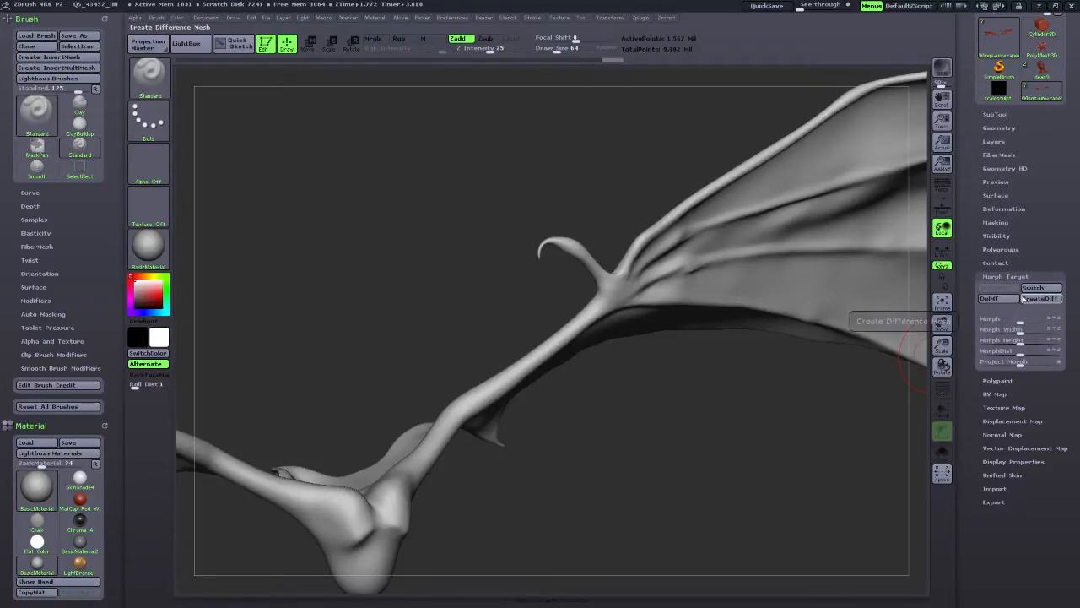
left_click(1004, 299)
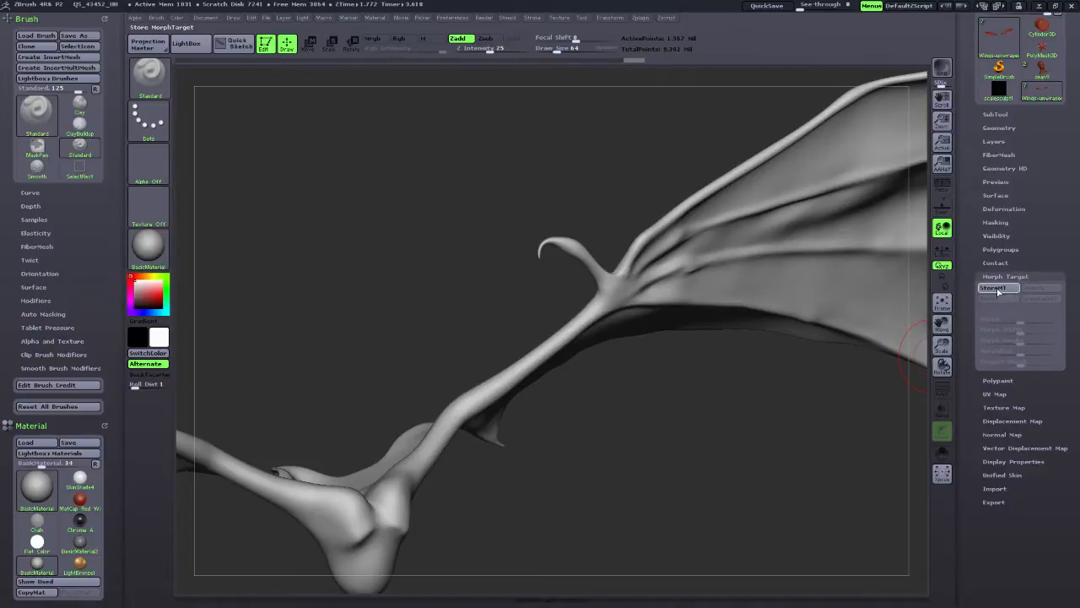
left_click(996, 291)
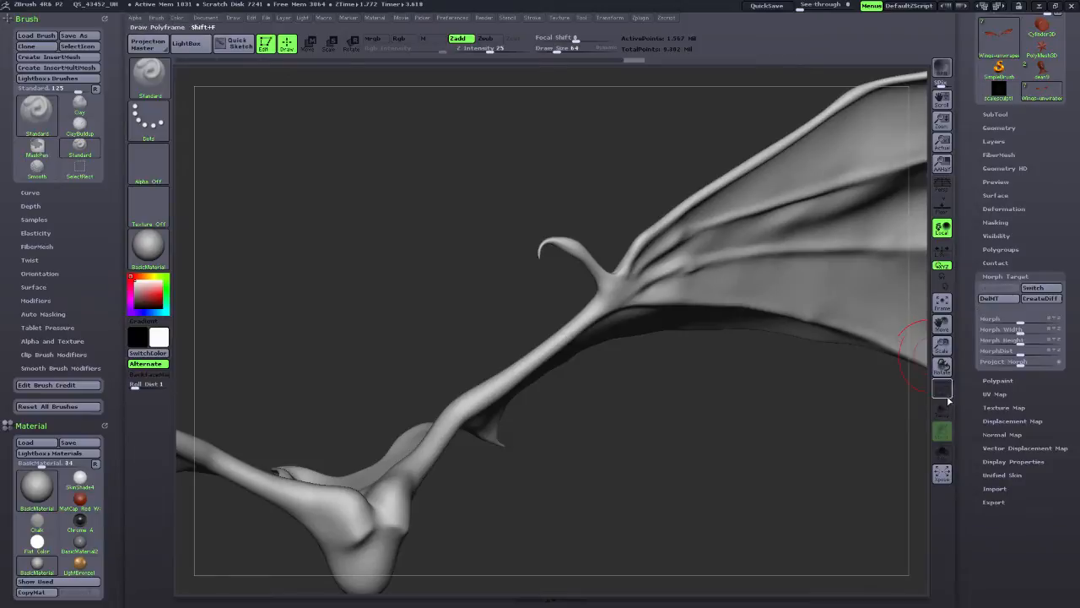
Select the existing untitled sculpt layer of the base wings and delete it.
left_click(994, 141)
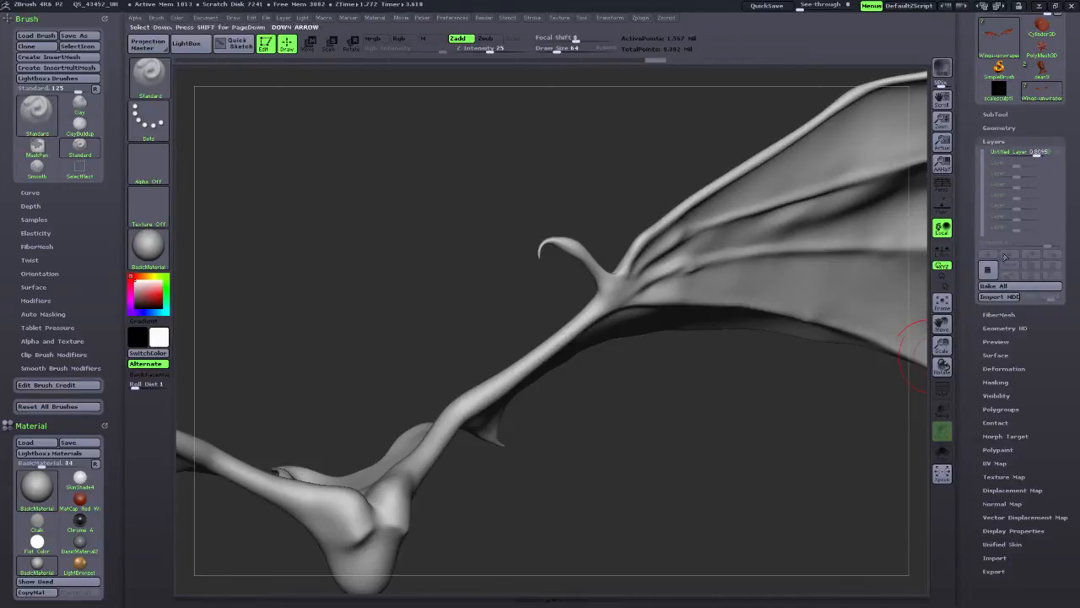
left_click(1006, 154)
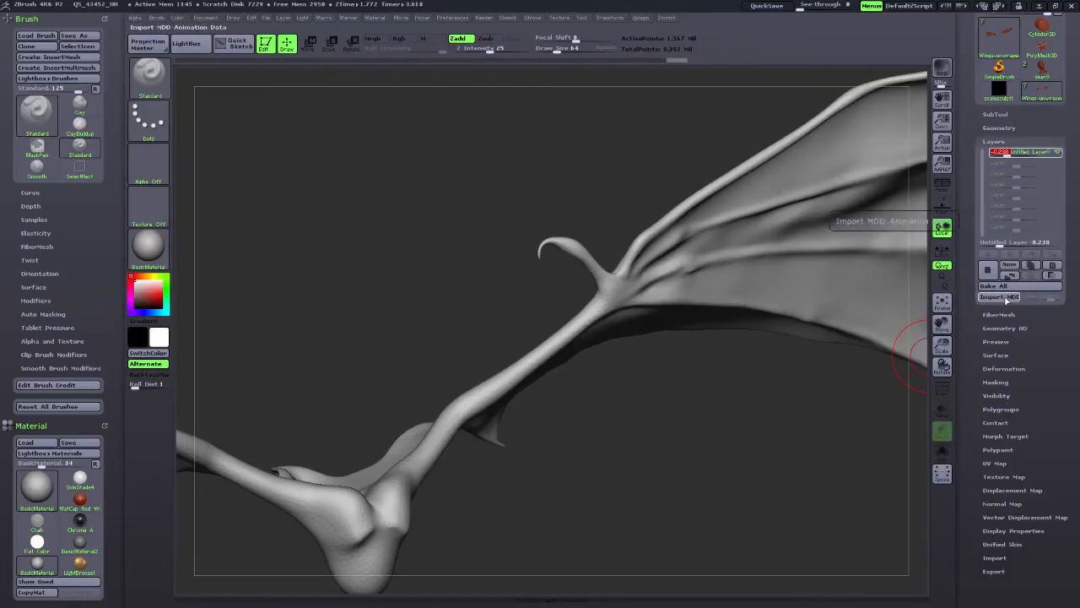
left_click(1050, 268)
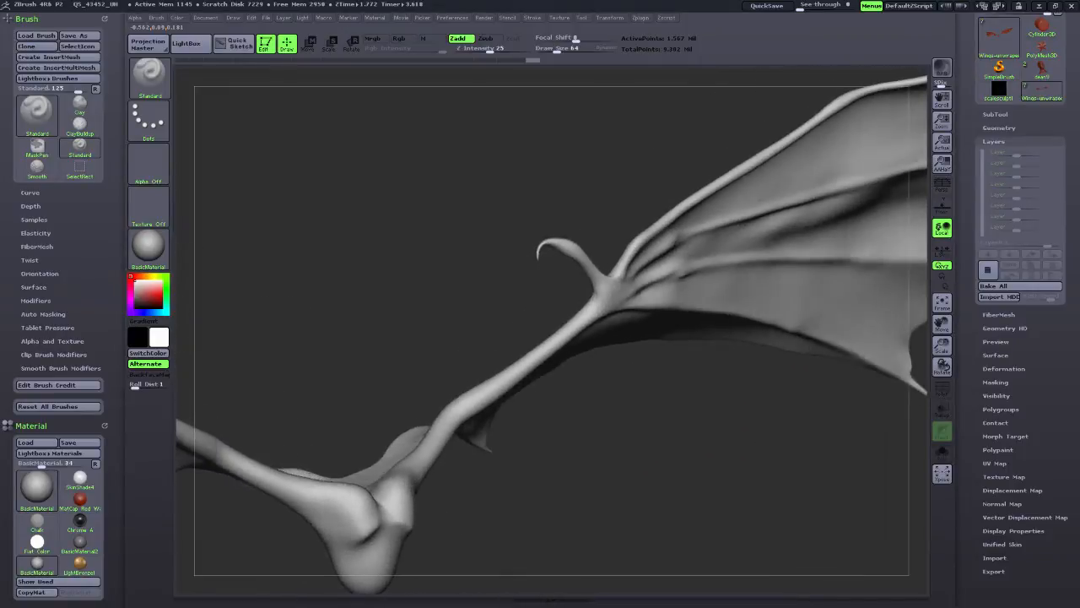
Add a new sculpt layer with its intensity at 0 and name it base.
left_click(988, 271)
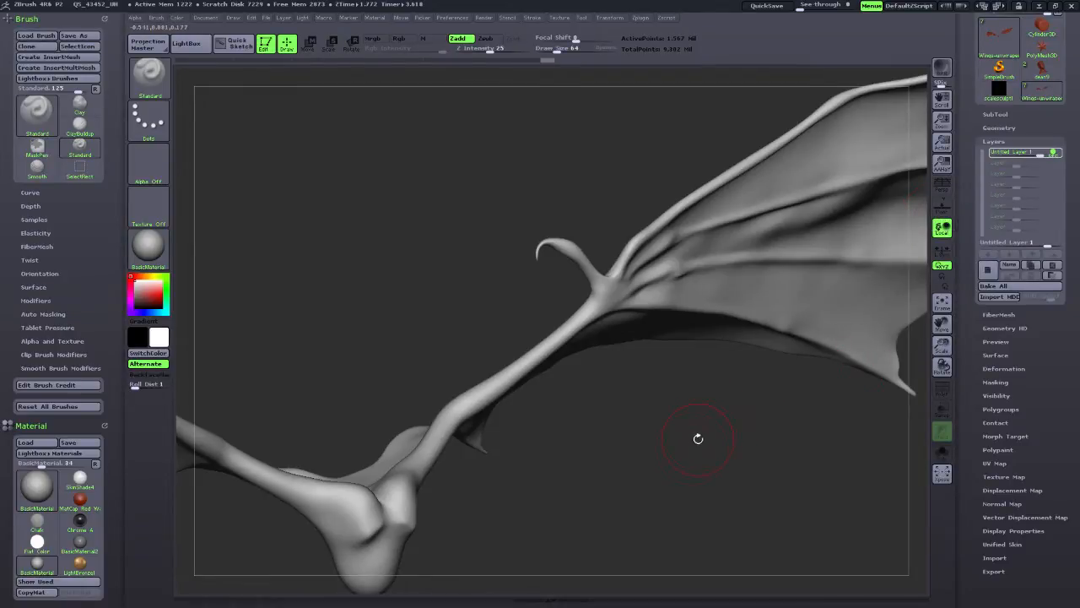
mouse_move(679, 459)
left_mouse_down()
mouse_move(763, 460)
mouse_move(669, 457)
left_mouse_up()
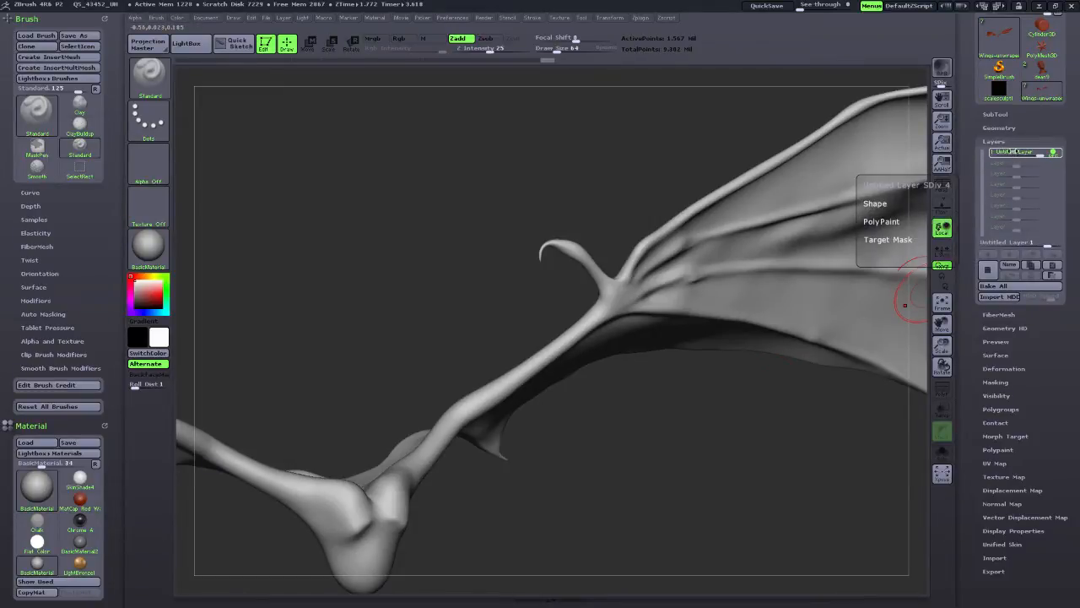
left_click(1012, 265)
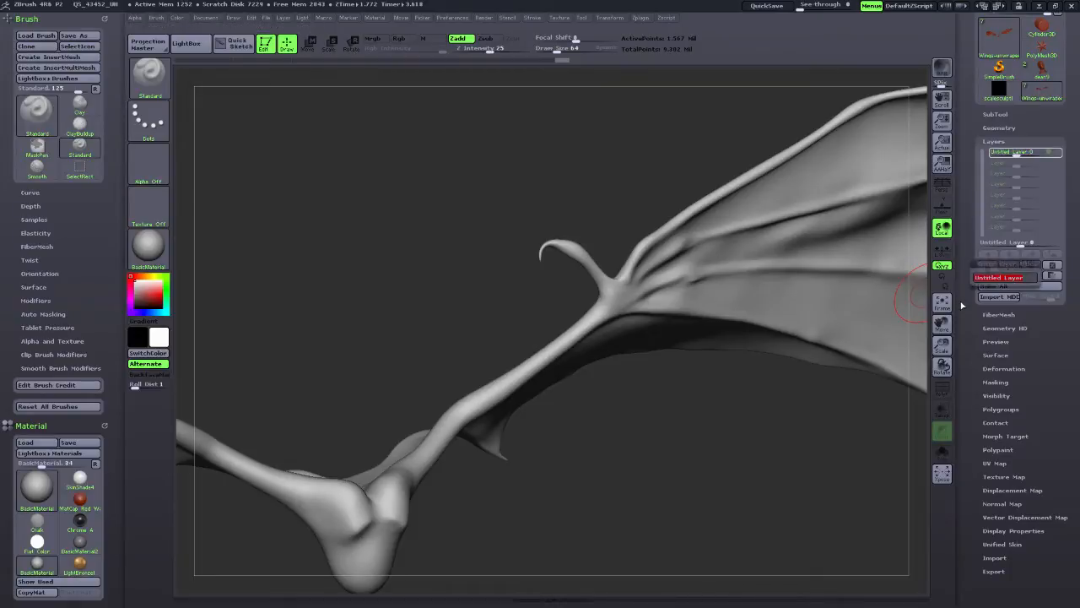
type("base")
key("Return")
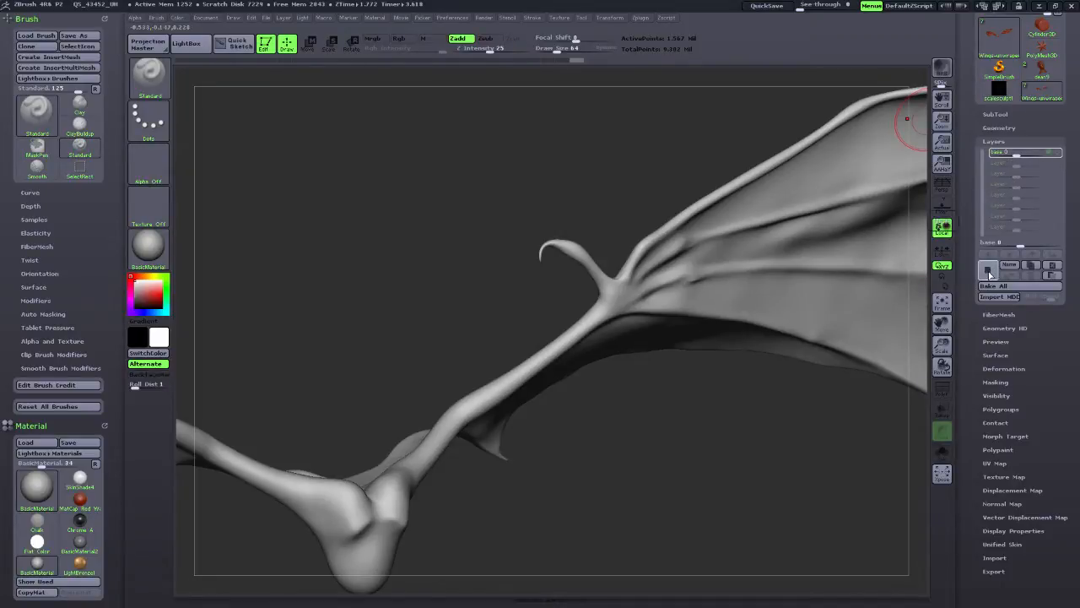
Add a second sculpt layer and name it detail 1.
left_click(989, 269)
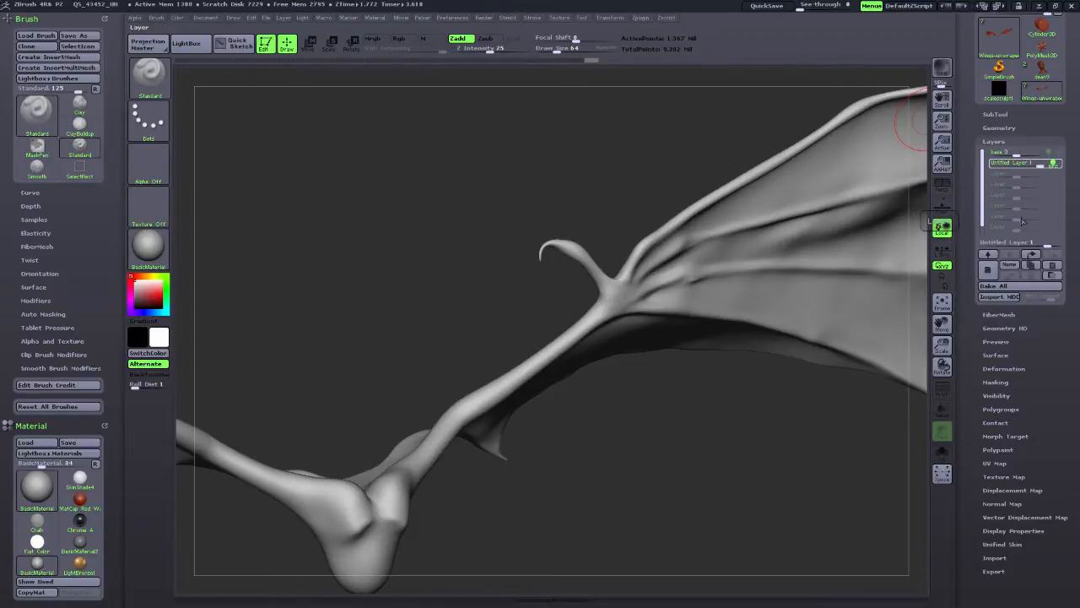
left_click(1012, 265)
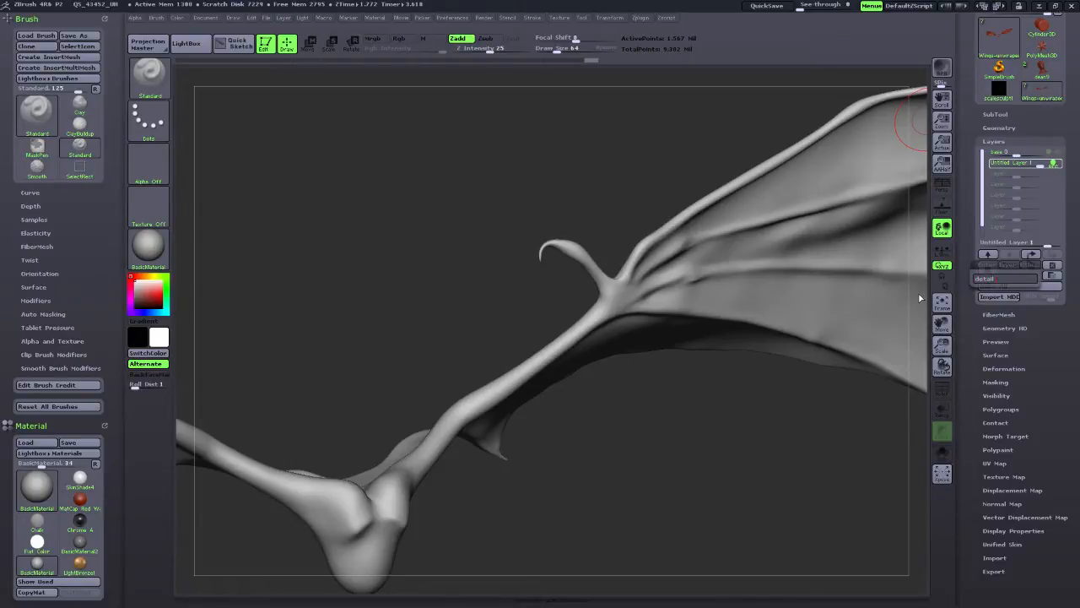
key("Return")
Frame the outer wing membrane and choose the Dam_Standard brush for sculpting.
right_click(501, 230)
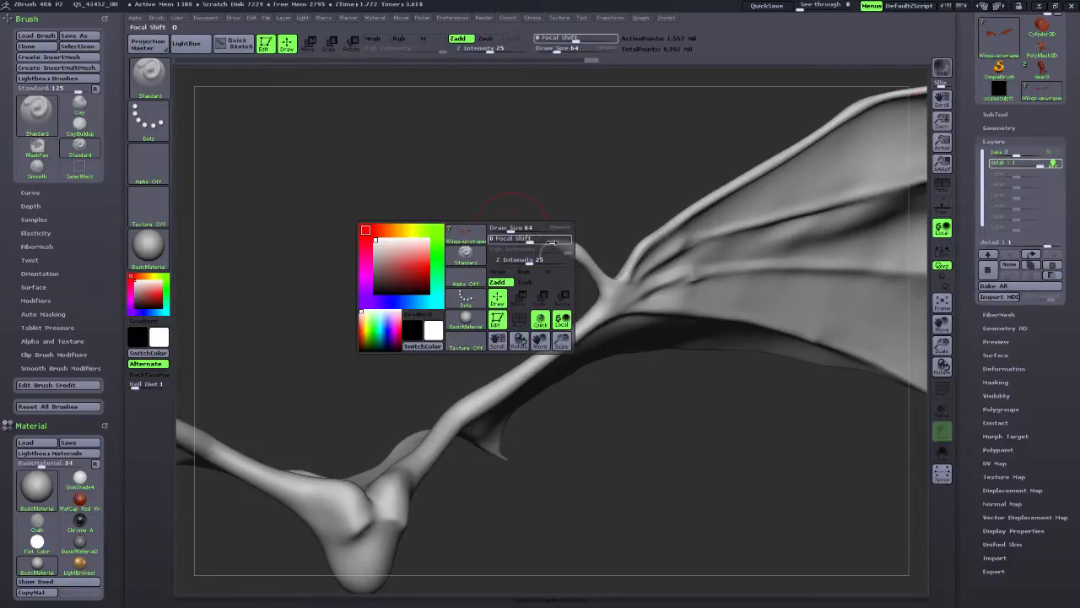
mouse_move(649, 449)
left_mouse_down()
mouse_move(600, 454)
mouse_move(667, 458)
mouse_move(653, 448)
left_mouse_up()
mouse_move(670, 431)
right_mouse_down()
mouse_move(624, 441)
mouse_move(684, 459)
mouse_move(699, 420)
mouse_move(707, 297)
right_mouse_up()
left_click_drag(706, 297, 757, 424)
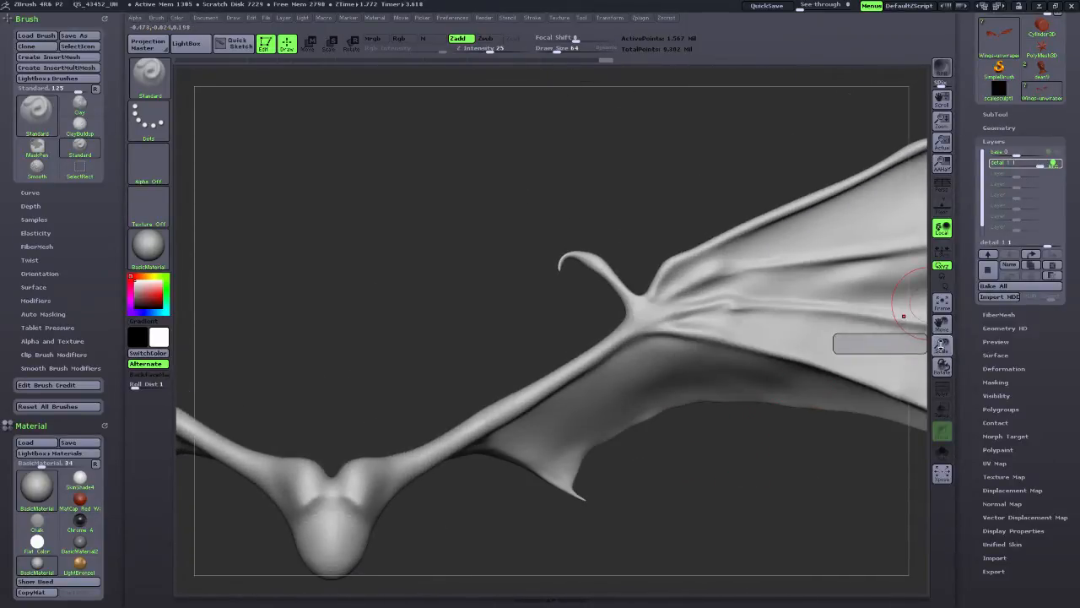
mouse_move(941, 342)
left_mouse_down()
mouse_move(771, 352)
mouse_move(704, 411)
mouse_move(723, 415)
mouse_move(883, 337)
mouse_move(702, 393)
mouse_move(686, 415)
left_mouse_up()
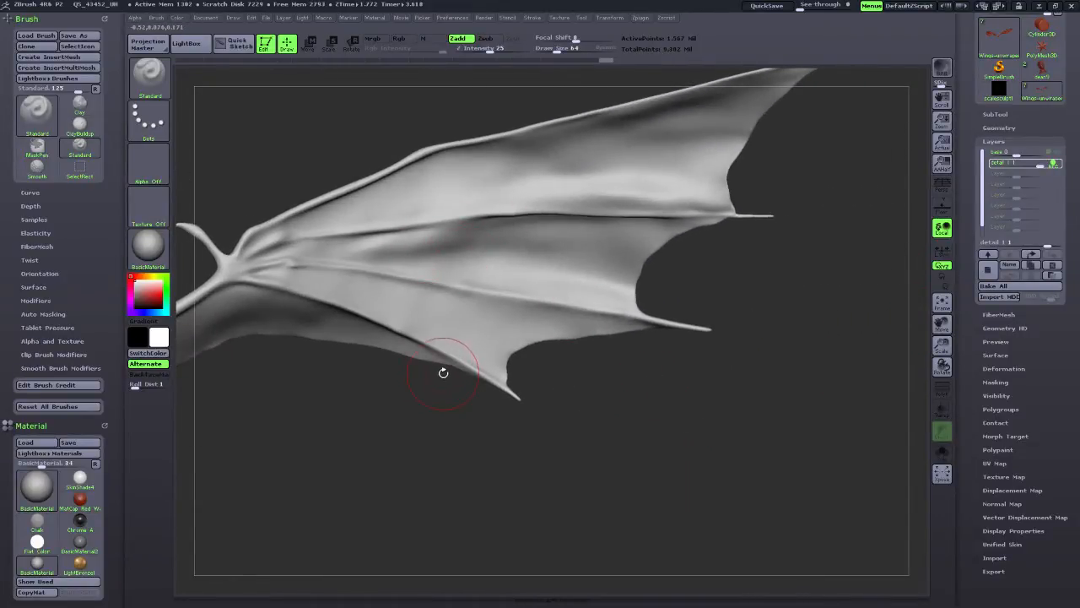
key("b")
key("d")
key("s")
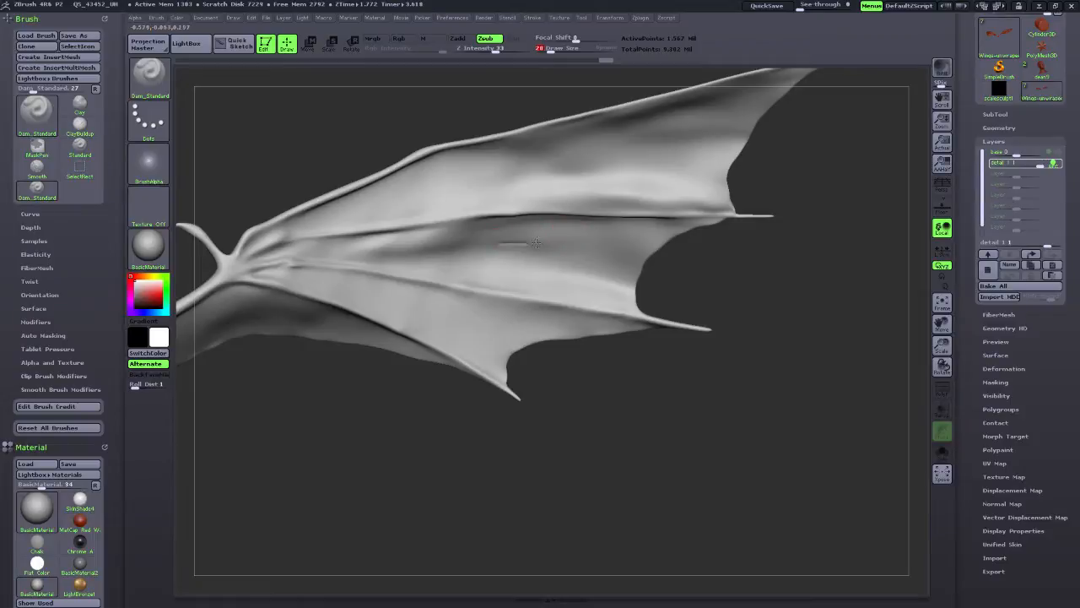
Undo a trial crease on the wing membrane and set the brush's Z Intensity to 23.
left_click_drag(537, 243, 613, 247)
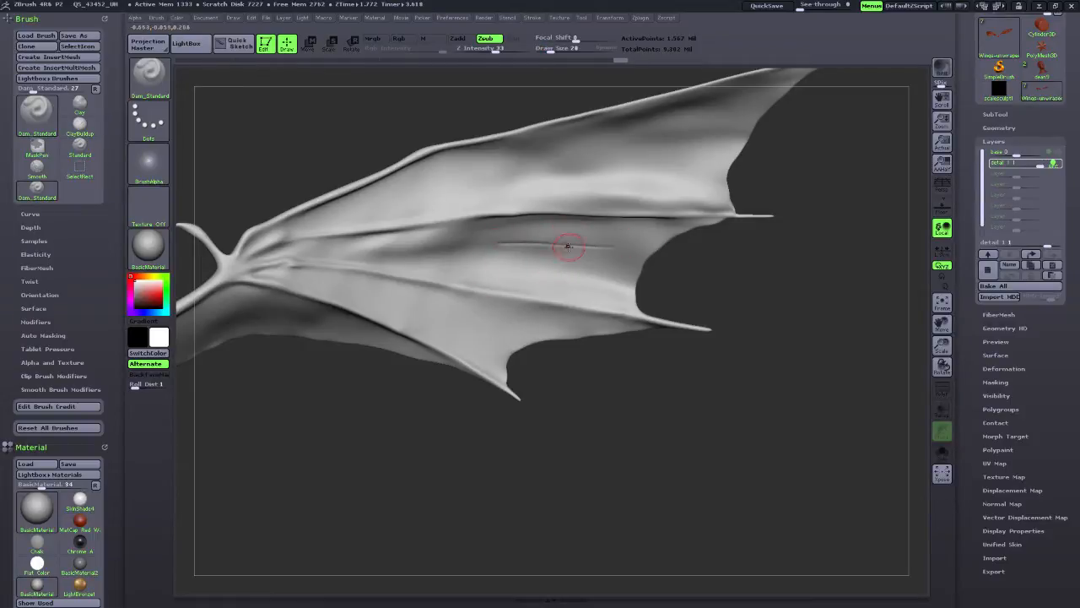
key("ctrl+z")
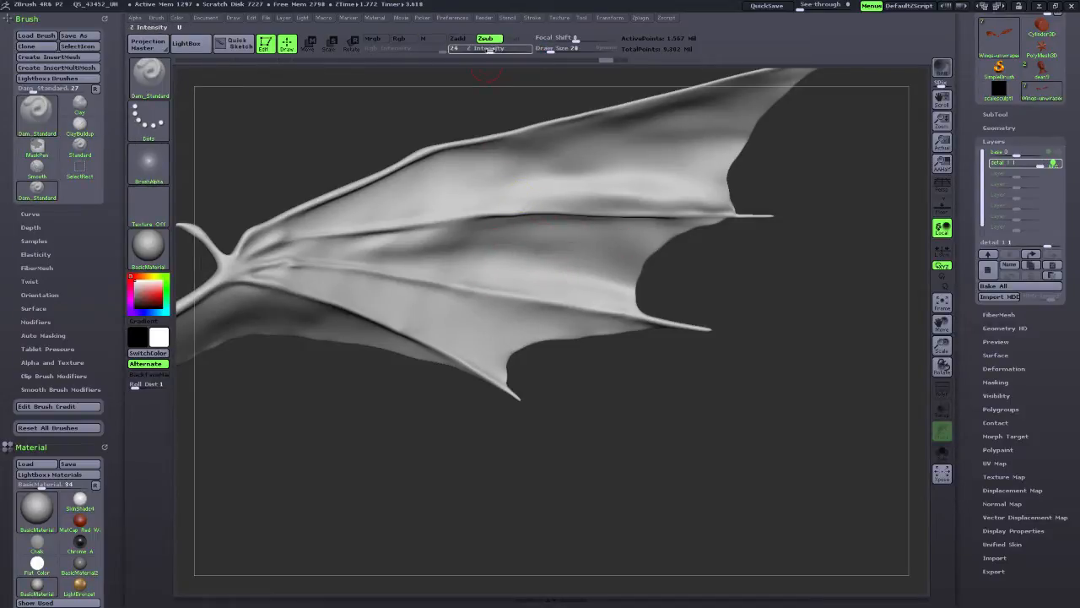
left_click_drag(489, 49, 487, 49)
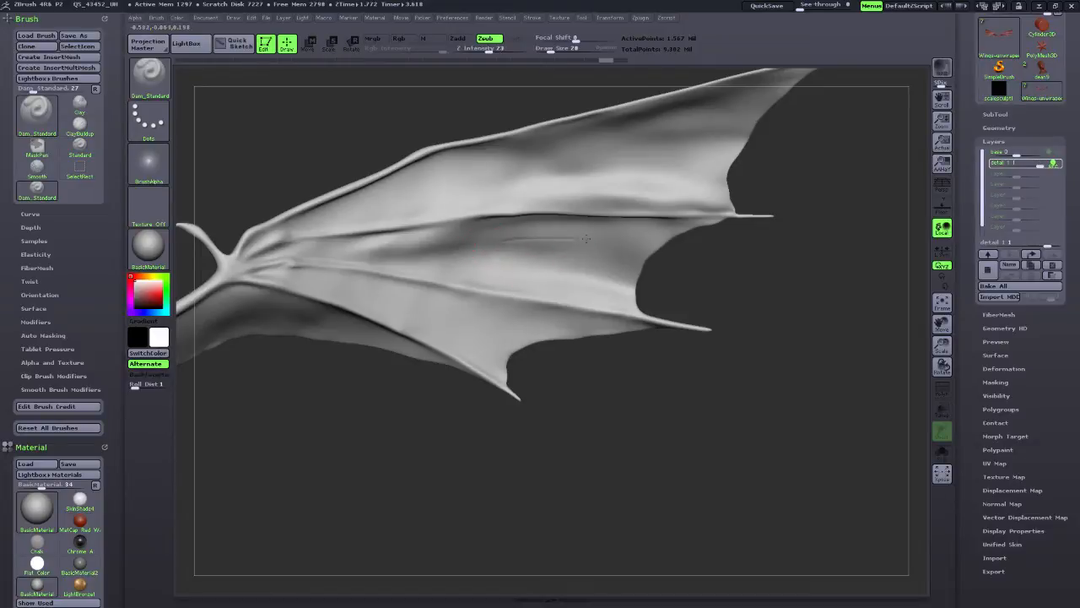
Carve fine lengthwise creases across the membrane panels between the middle wing fingers.
mouse_move(603, 262)
left_mouse_down()
mouse_move(498, 253)
mouse_move(511, 250)
left_mouse_up()
left_click_drag(595, 240, 493, 232)
mouse_move(423, 262)
left_mouse_down()
mouse_move(595, 269)
mouse_move(438, 263)
left_mouse_up()
left_click_drag(456, 265, 629, 285)
left_click_drag(755, 299, 668, 227)
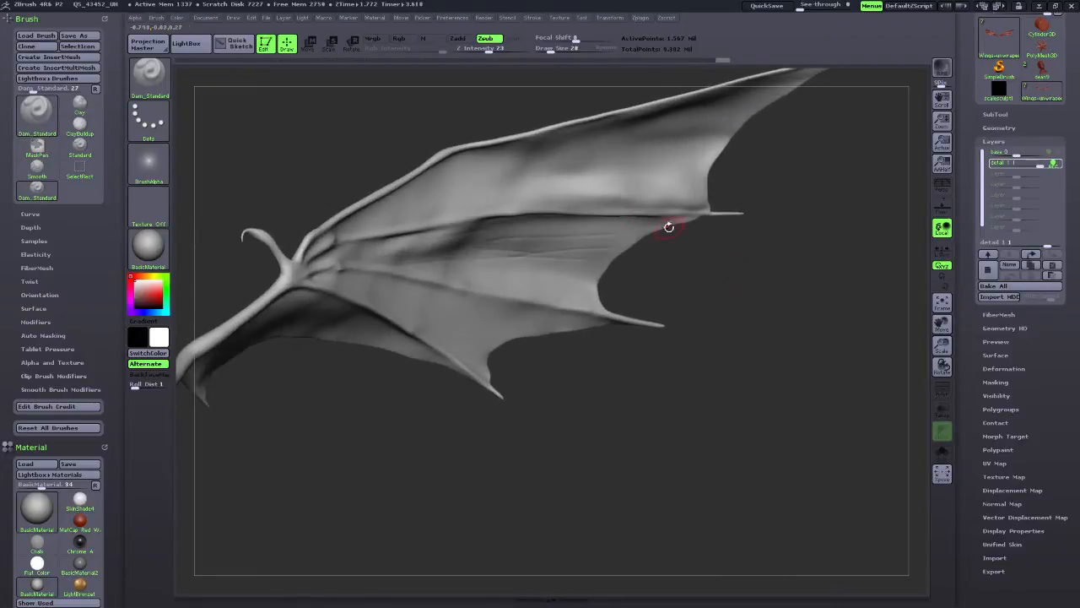
Carve short creases into the uppermost wing membrane panel, working inward from its scalloped outer edge.
mouse_move(620, 157)
left_mouse_down()
mouse_move(455, 188)
mouse_move(626, 185)
left_mouse_up()
left_click_drag(942, 324, 815, 356)
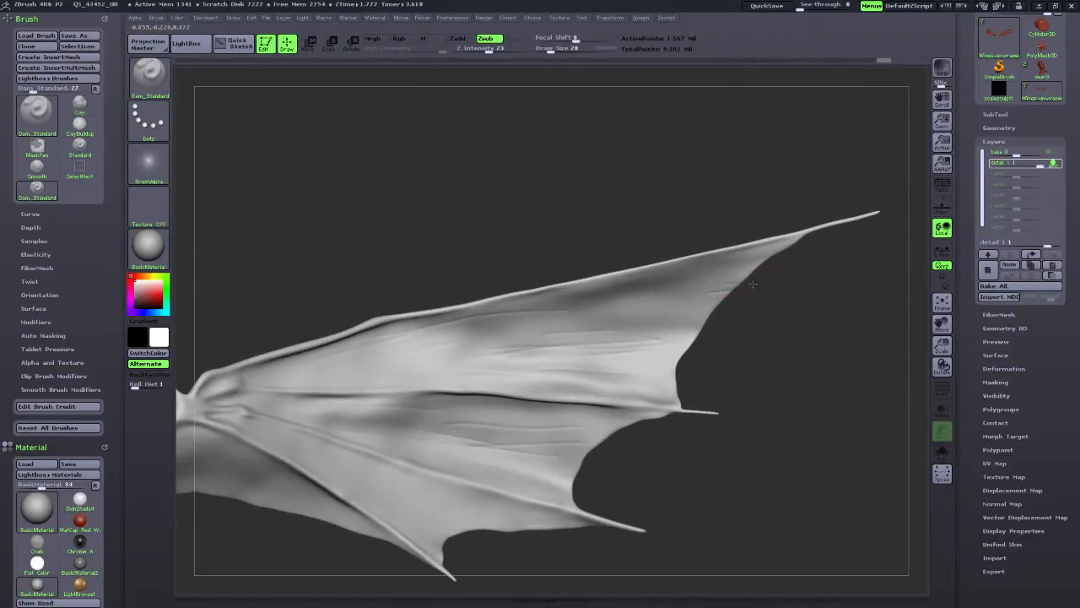
mouse_move(723, 296)
left_mouse_down()
mouse_move(703, 299)
mouse_move(722, 295)
left_mouse_up()
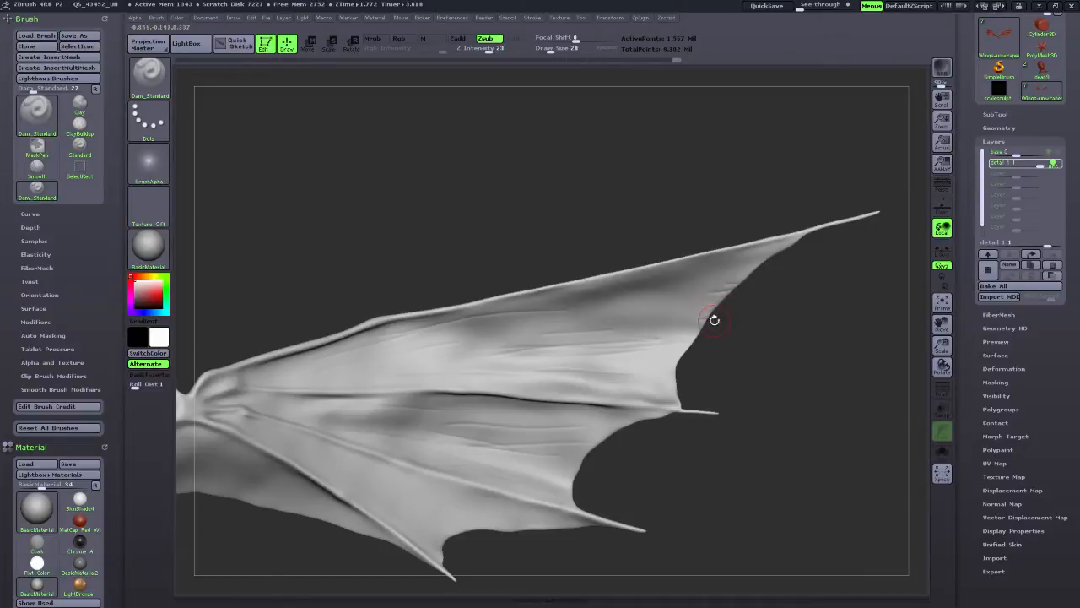
mouse_move(691, 337)
left_mouse_down()
mouse_move(659, 376)
mouse_move(670, 394)
left_mouse_up()
left_click_drag(682, 334, 696, 306)
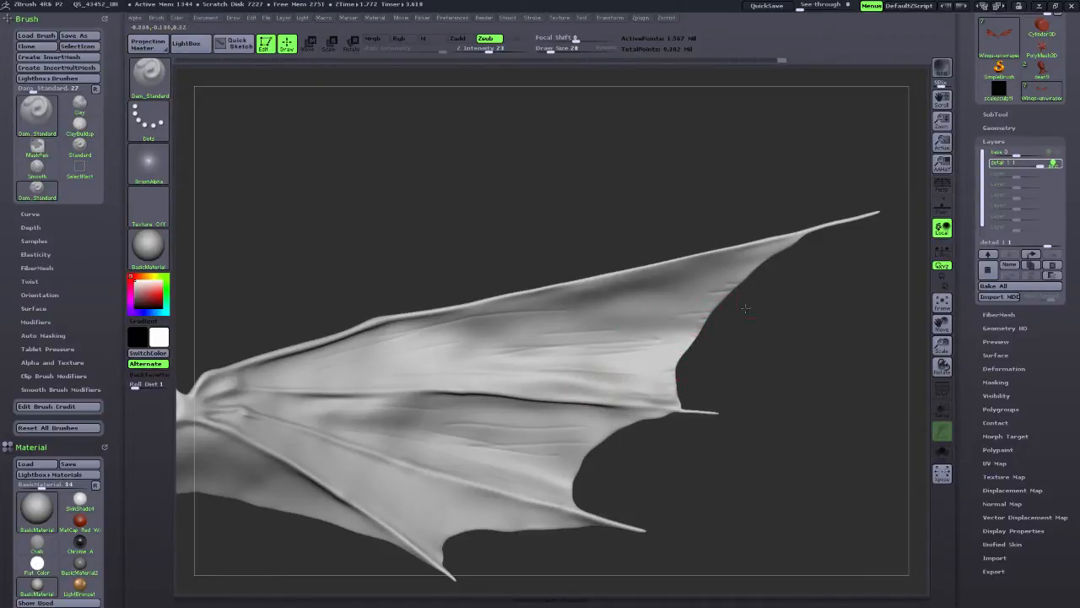
Carve long fine creases along the uppermost membrane panel, from the leading wing bone's joint out toward the wing tip.
left_click_drag(763, 312, 636, 285)
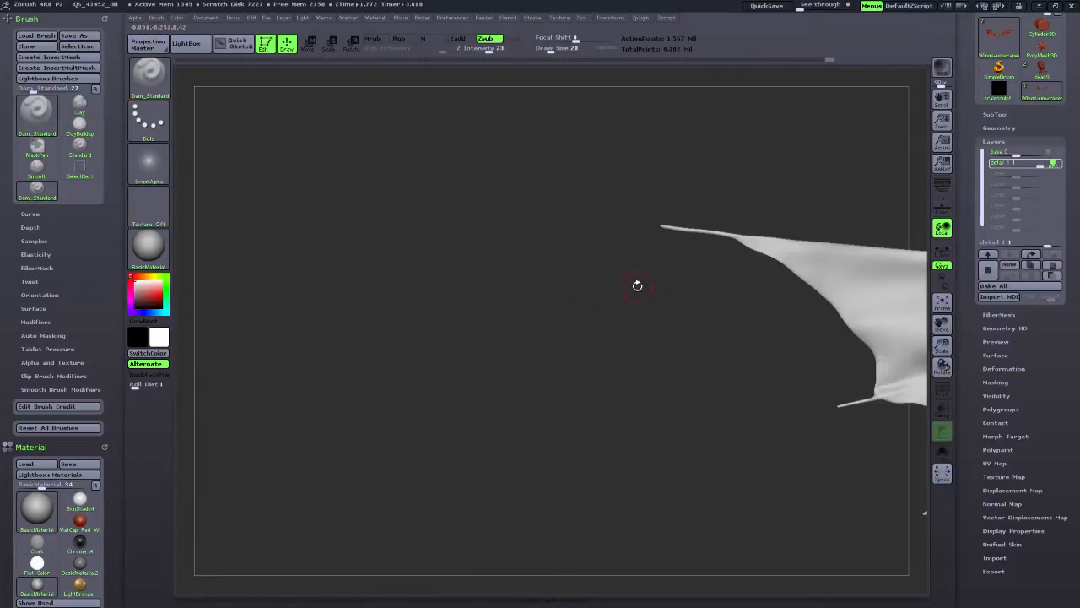
mouse_move(590, 340)
left_mouse_down()
mouse_move(718, 326)
mouse_move(711, 320)
left_mouse_up()
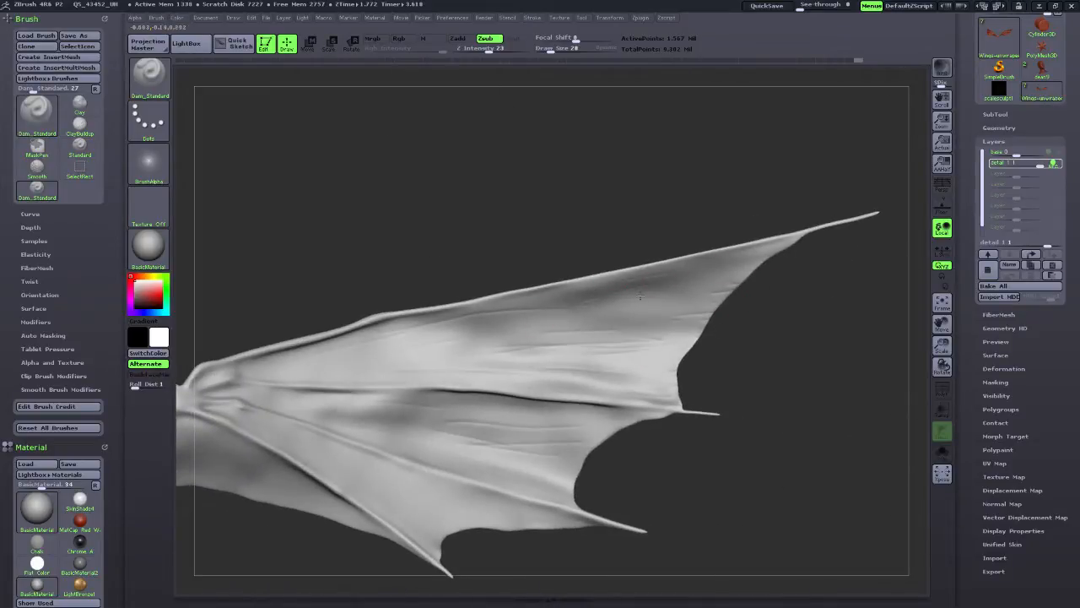
left_click_drag(528, 307, 461, 324)
left_click_drag(615, 311, 734, 275)
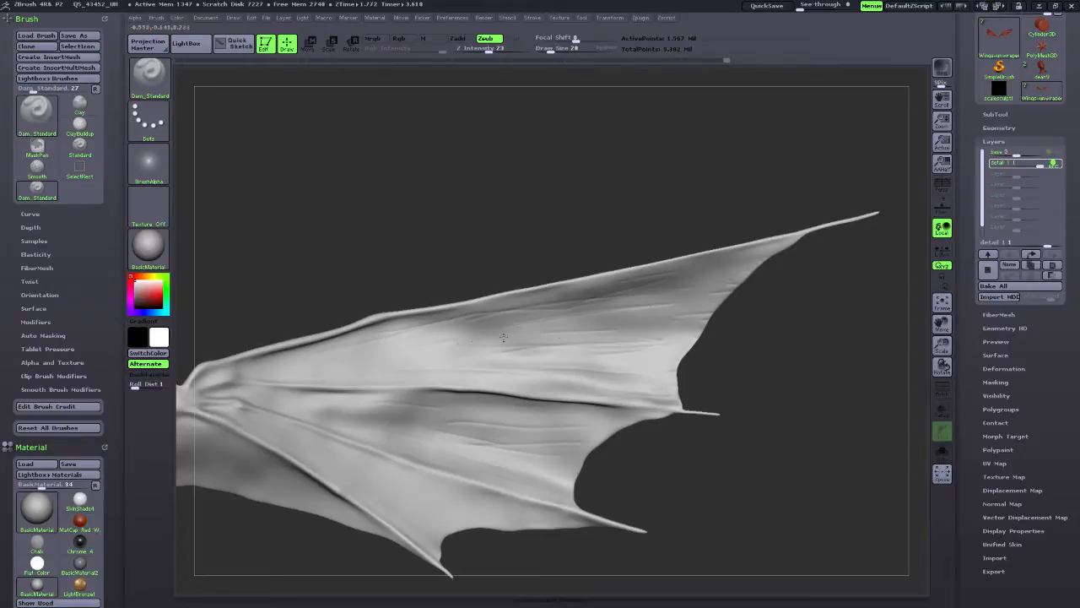
left_click_drag(634, 318, 297, 376)
left_click_drag(388, 361, 256, 372)
mouse_move(341, 348)
left_mouse_down()
mouse_move(268, 363)
mouse_move(287, 362)
left_mouse_up()
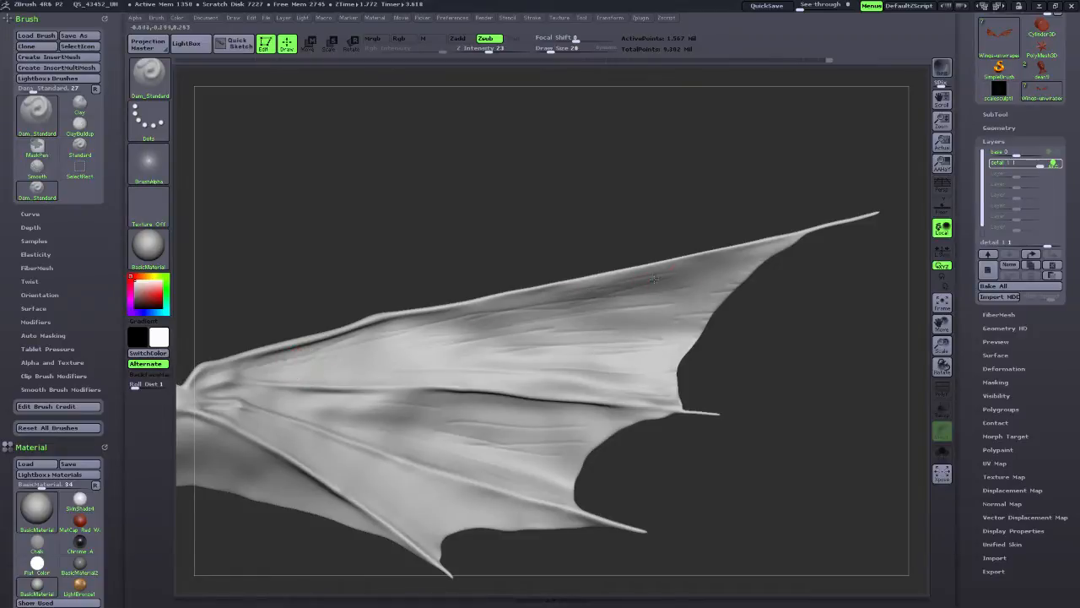
mouse_move(707, 272)
left_mouse_down()
mouse_move(762, 260)
mouse_move(748, 255)
left_mouse_up()
mouse_move(557, 361)
left_mouse_down()
mouse_move(620, 358)
mouse_move(585, 325)
left_mouse_up()
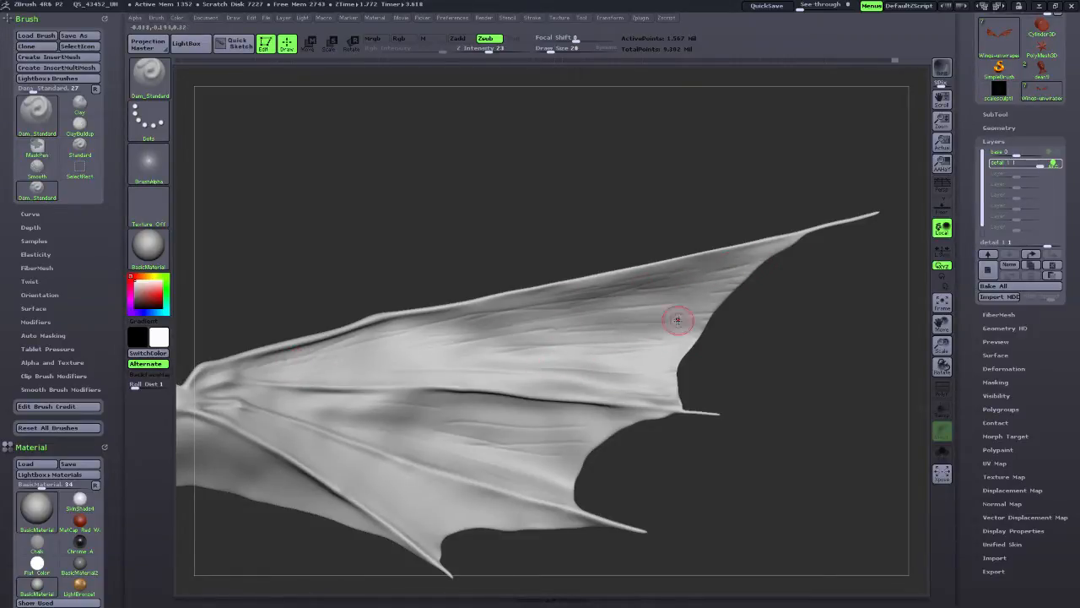
left_click_drag(522, 361, 354, 372)
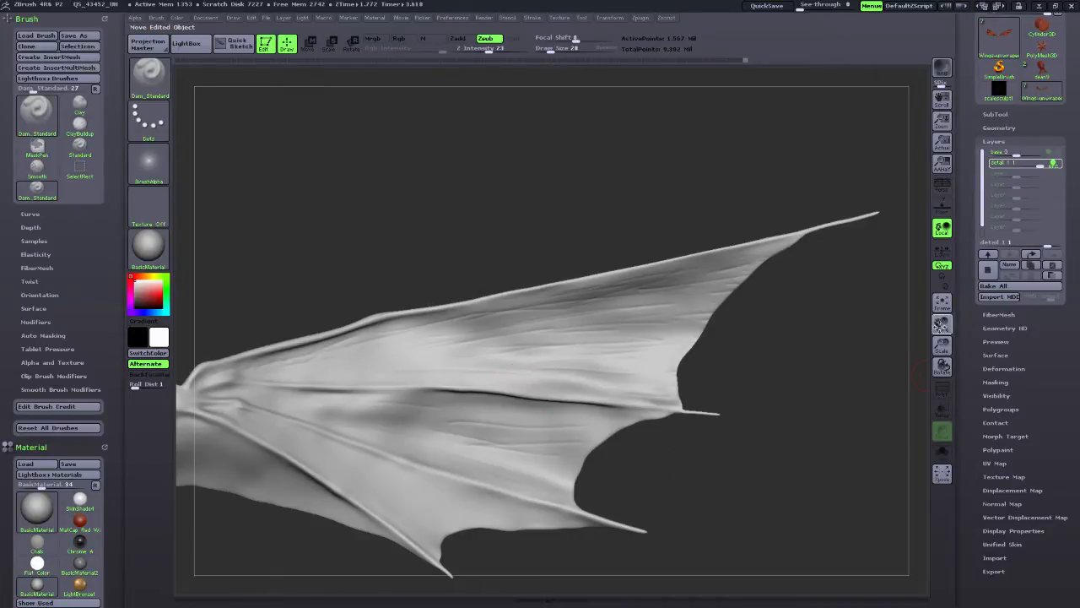
Carve dense lengthwise creases in the second membrane panel near its scalloped edge and by the finger base.
left_click_drag(873, 394, 734, 451)
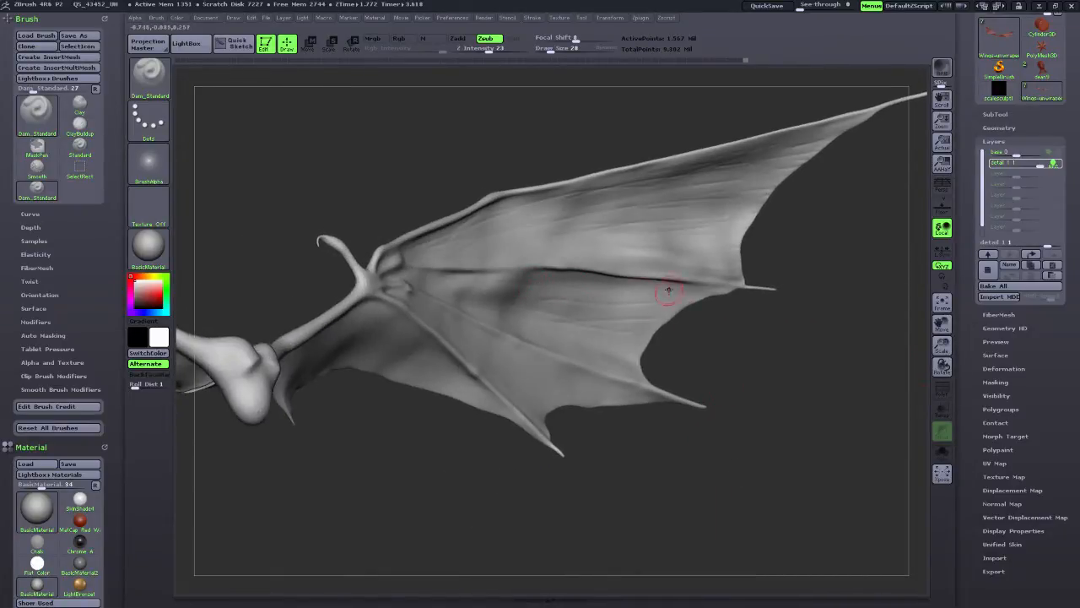
mouse_move(596, 302)
left_mouse_down()
mouse_move(488, 292)
mouse_move(697, 287)
left_mouse_up()
mouse_move(623, 346)
left_mouse_down()
mouse_move(663, 349)
mouse_move(670, 313)
left_mouse_up()
left_click_drag(606, 327, 638, 323)
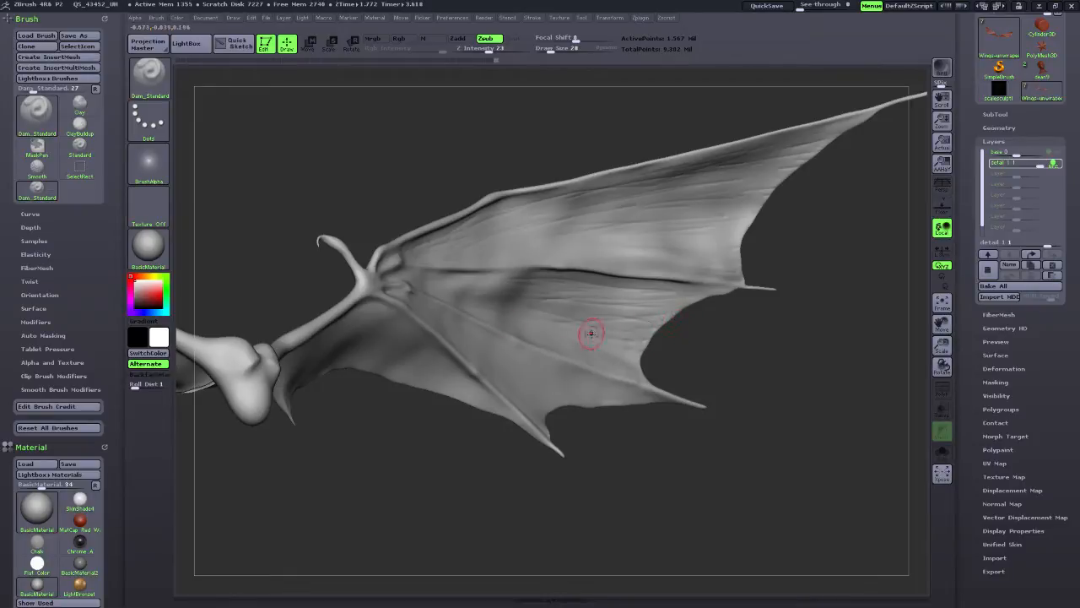
left_click_drag(627, 363, 637, 353)
left_click_drag(407, 280, 434, 289)
Switch the wing's display material to MatCap Gray for a closer look at the membrane creases.
left_click_drag(591, 418, 734, 443)
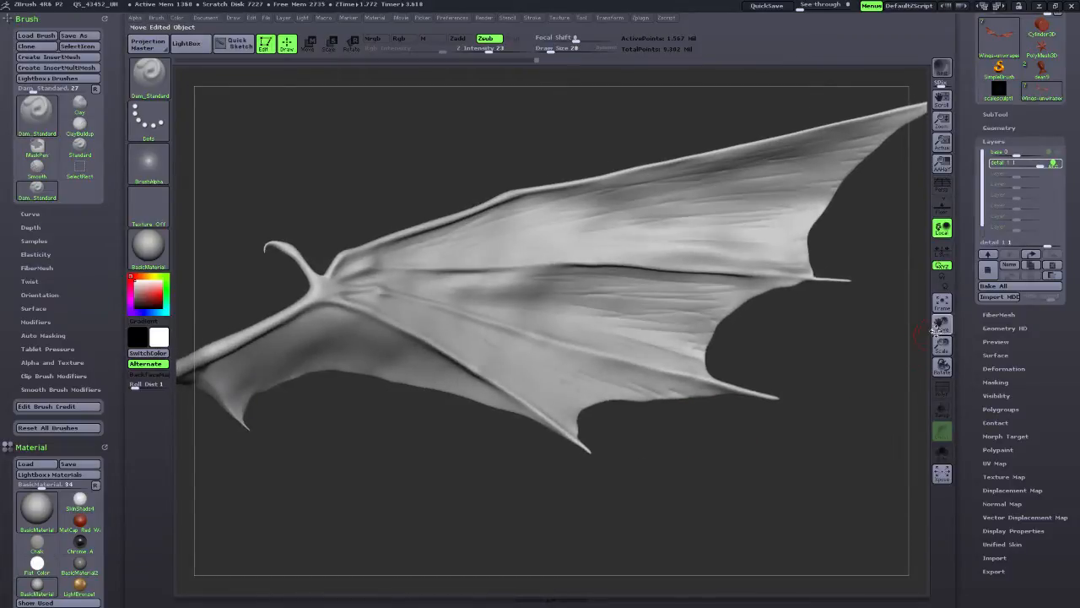
left_click_drag(940, 345, 928, 404)
left_click_drag(938, 322, 883, 282)
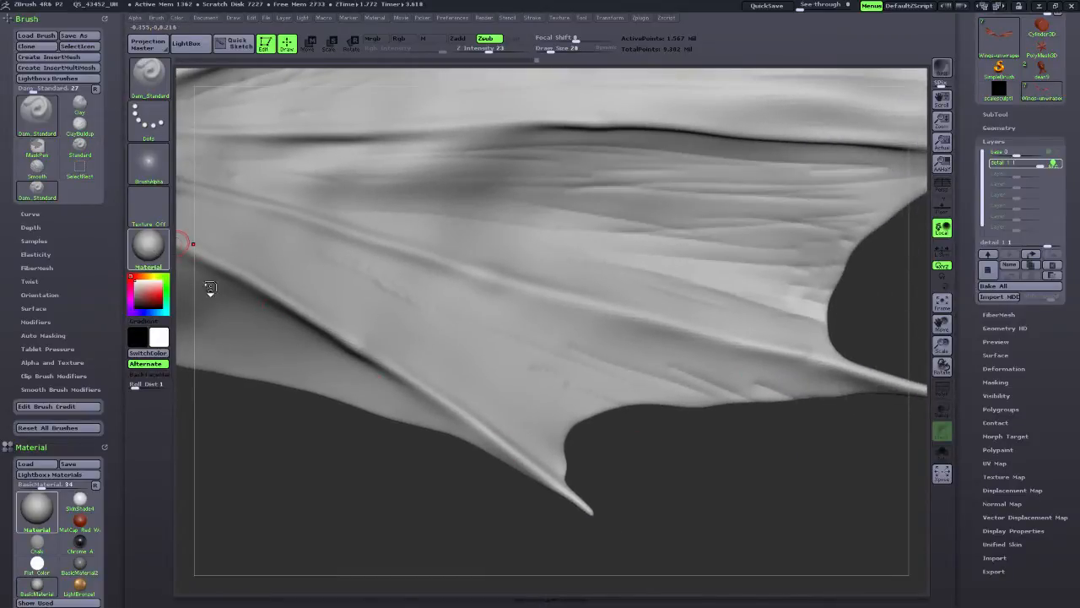
left_click(148, 245)
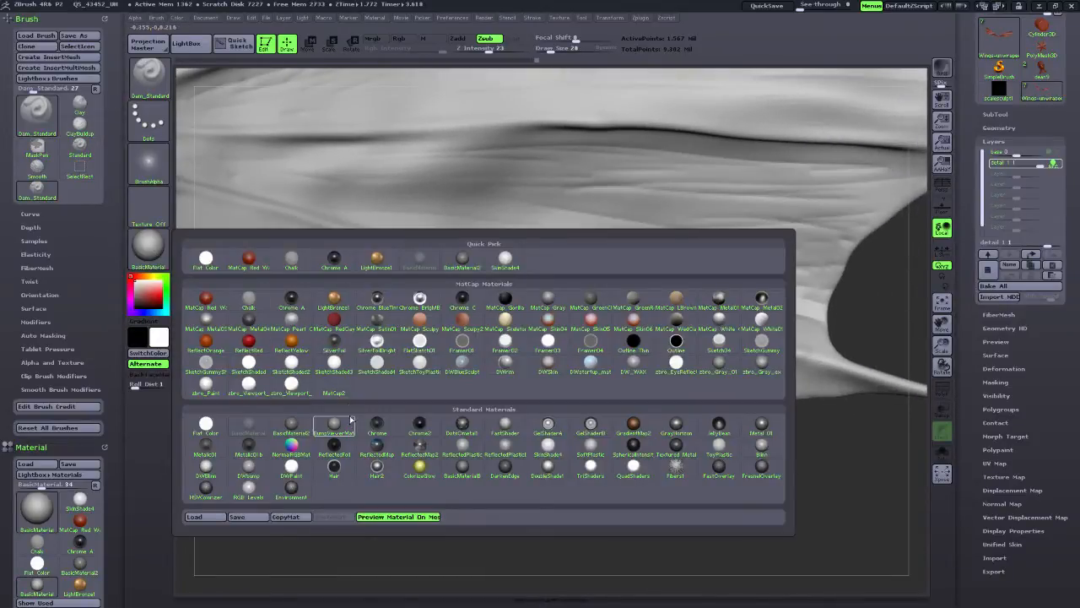
left_click(550, 300)
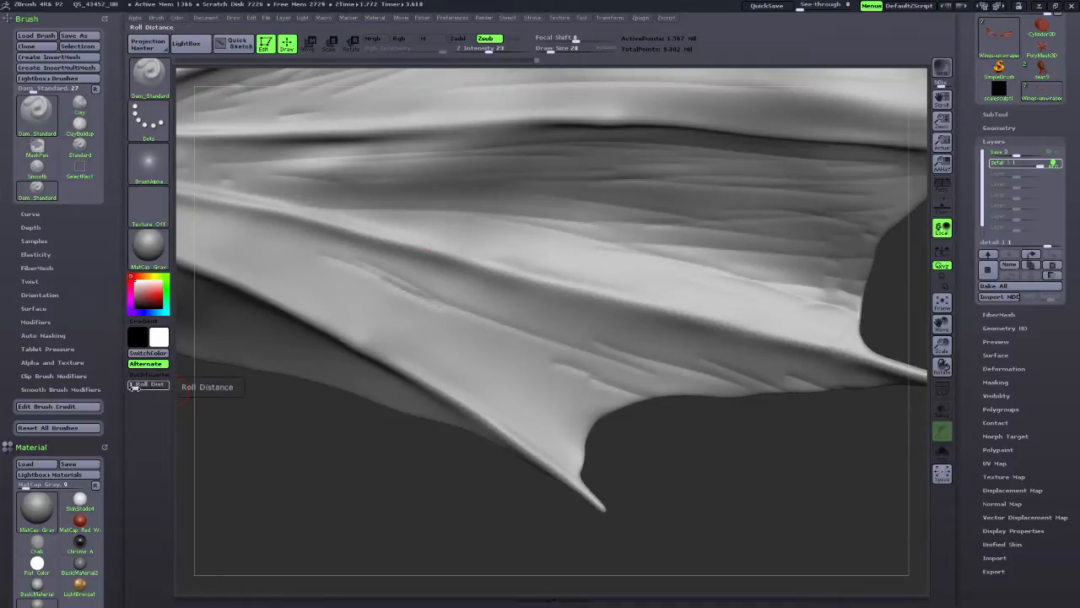
Try Roll mode with a Roll Dist of about 3.6 on trial creases in the third membrane panel, and undo the strokes.
left_click_drag(135, 385, 145, 386)
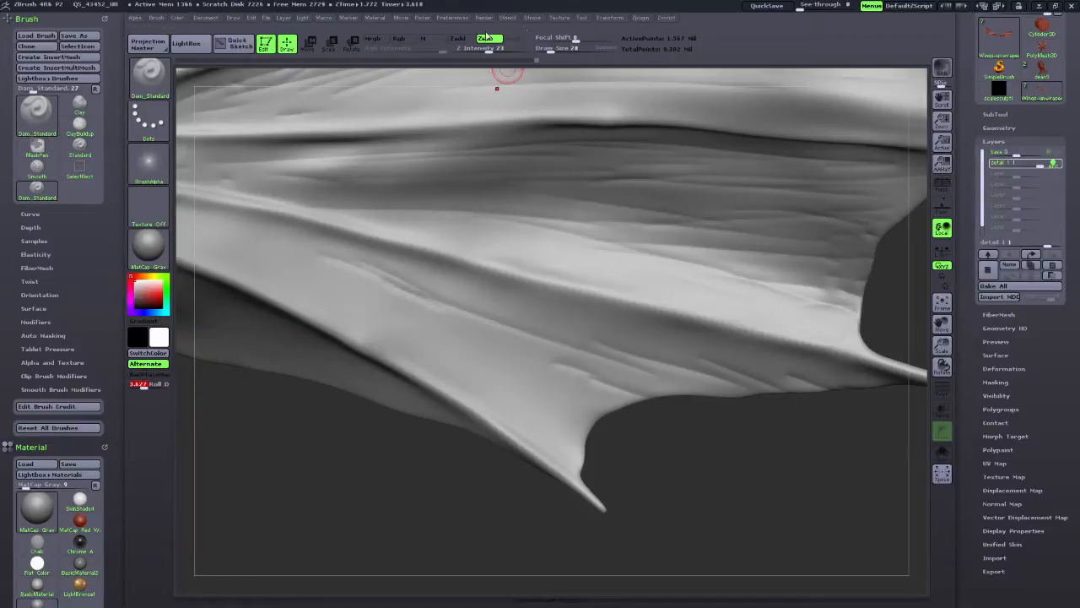
left_click(532, 18)
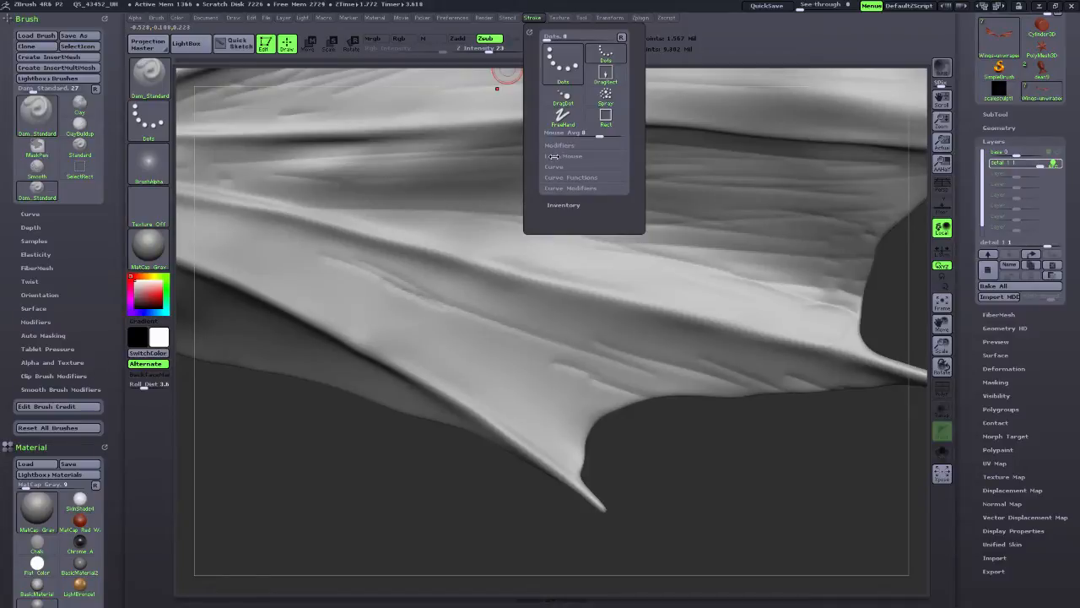
left_click(558, 147)
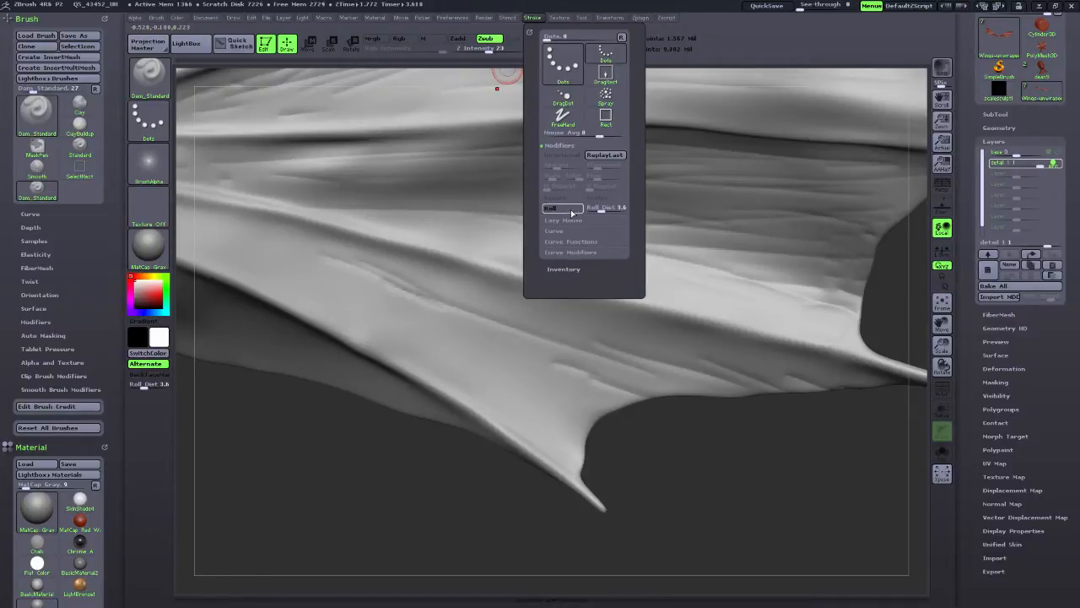
left_click(573, 211)
left_click(601, 208)
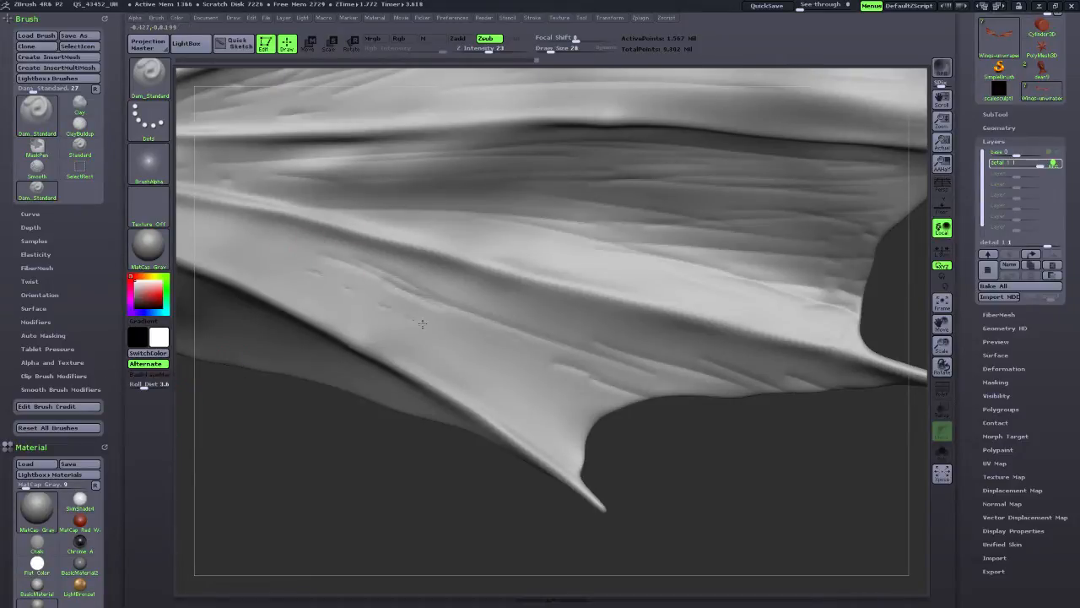
left_click_drag(446, 336, 516, 358)
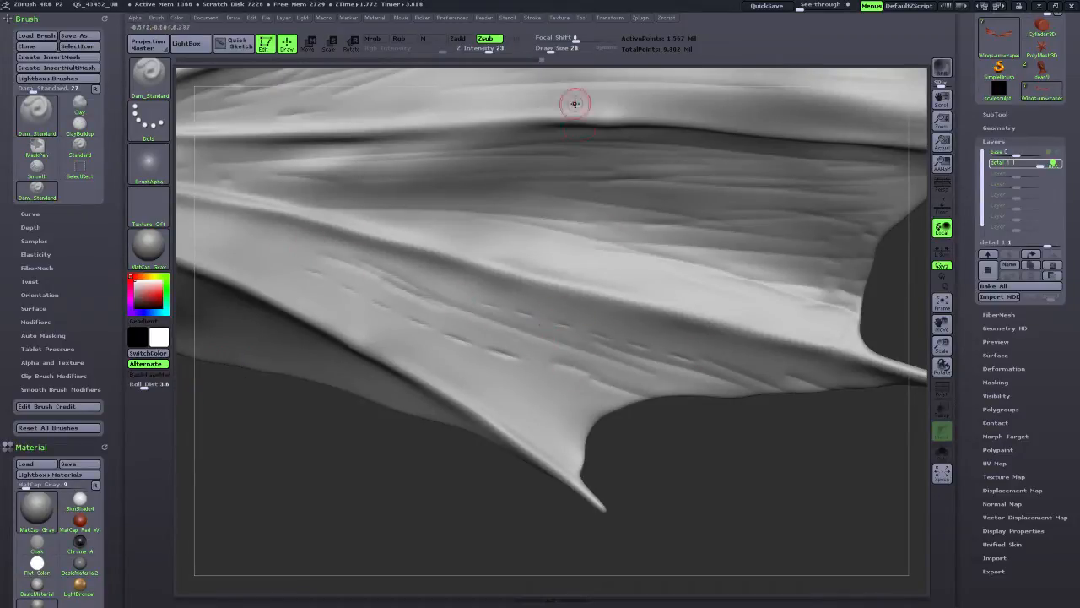
left_click(538, 19)
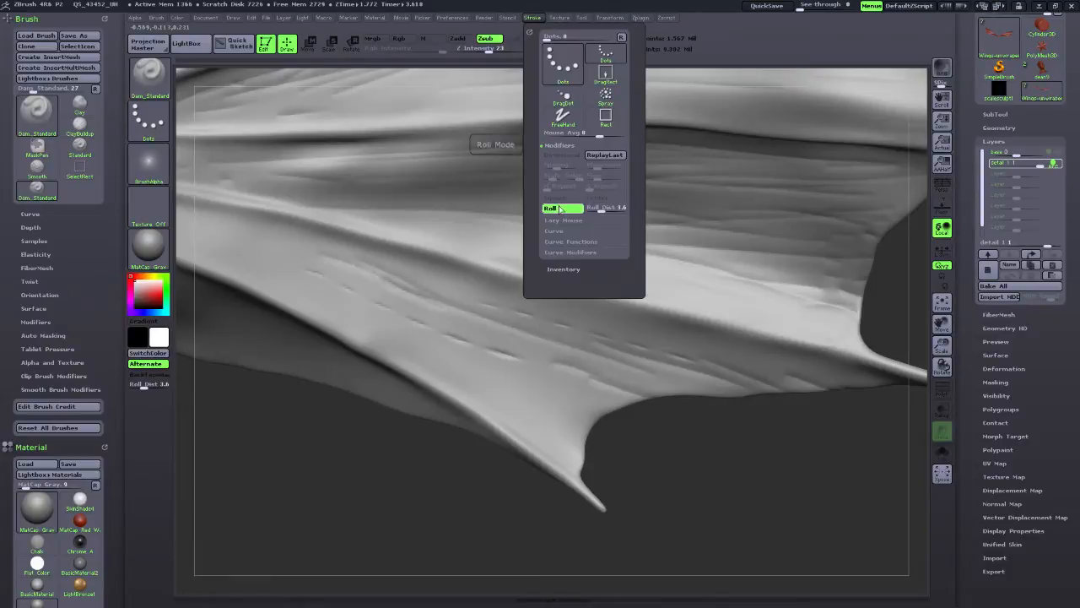
left_click_drag(345, 276, 477, 337)
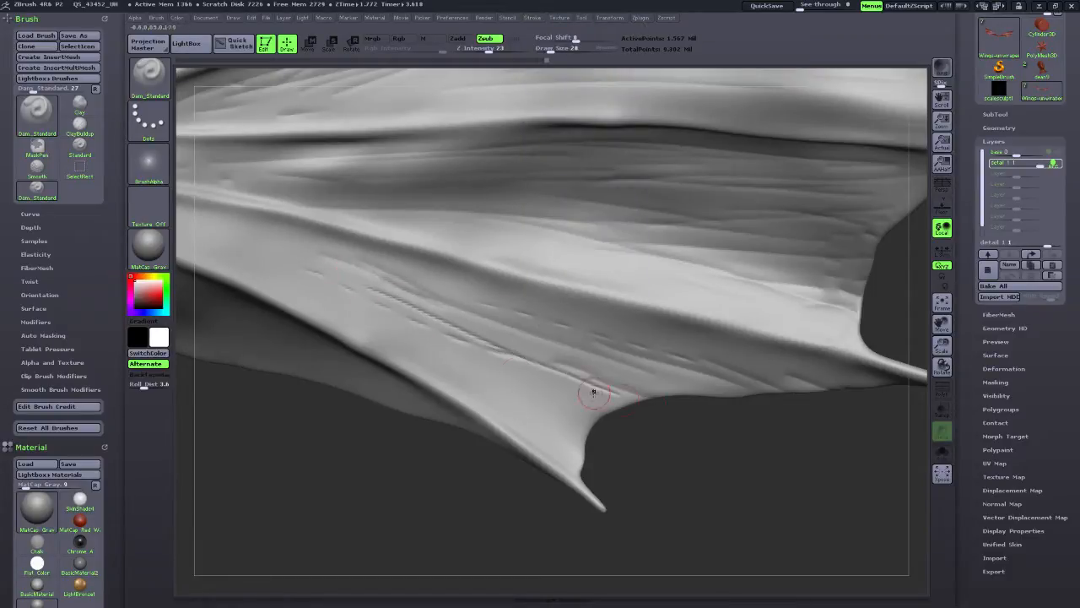
key("ctrl+z")
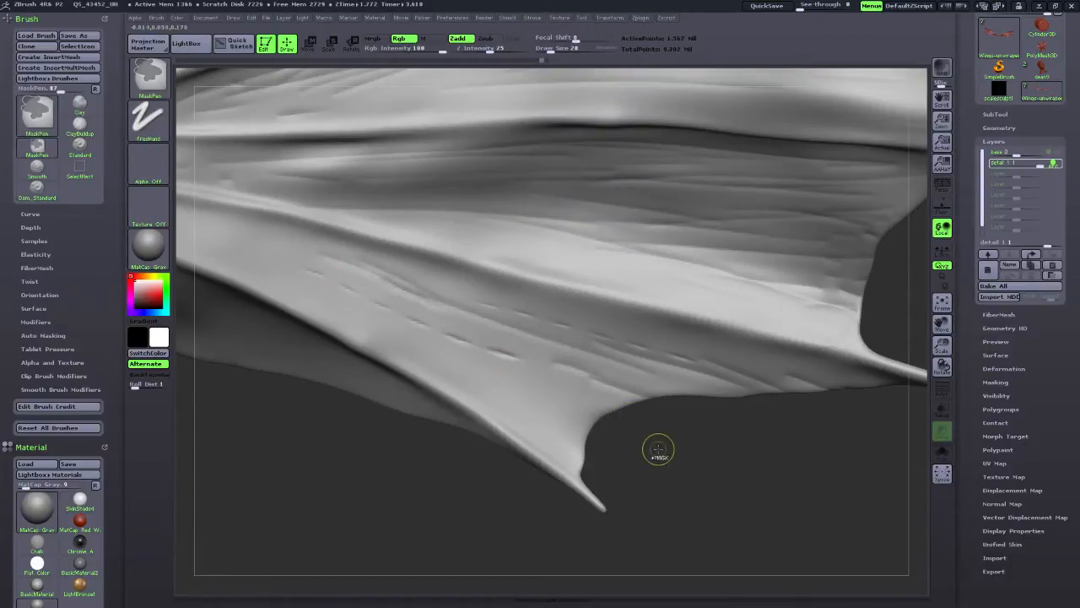
key("ctrl+z")
Carve long creases in the third membrane panel running out to its scalloped edge, including the area below the finger bone.
left_click_drag(439, 334, 636, 432)
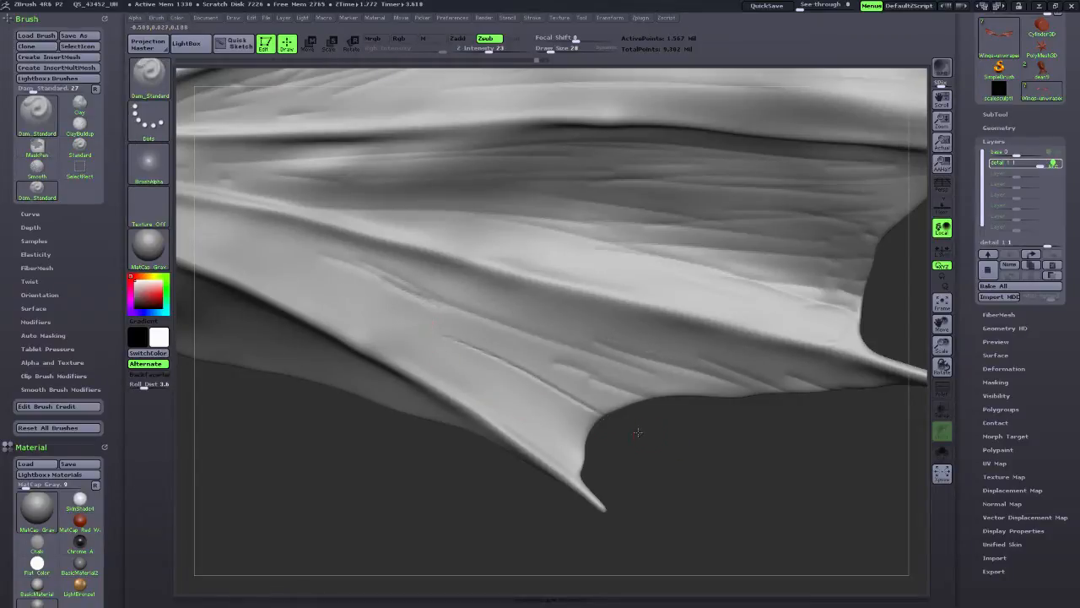
left_click_drag(496, 343, 619, 408)
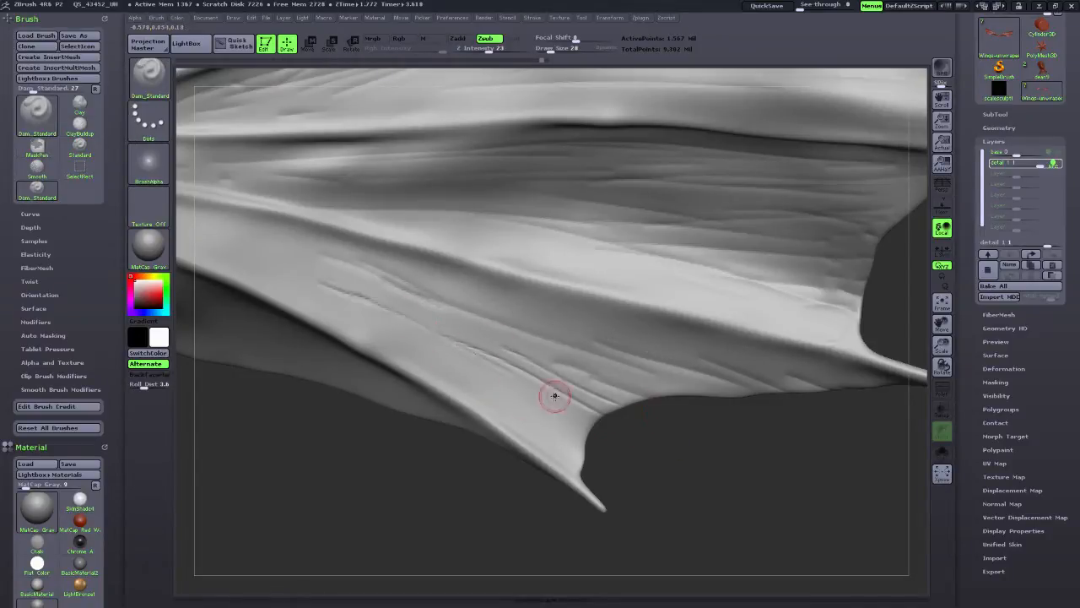
left_click_drag(482, 374, 561, 417)
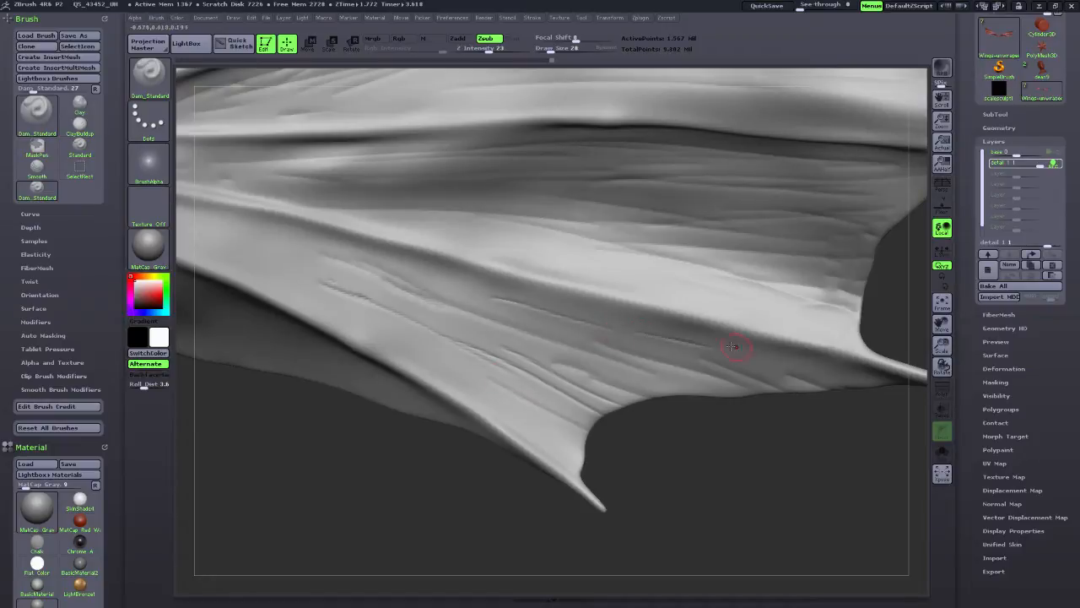
left_click_drag(816, 369, 690, 346)
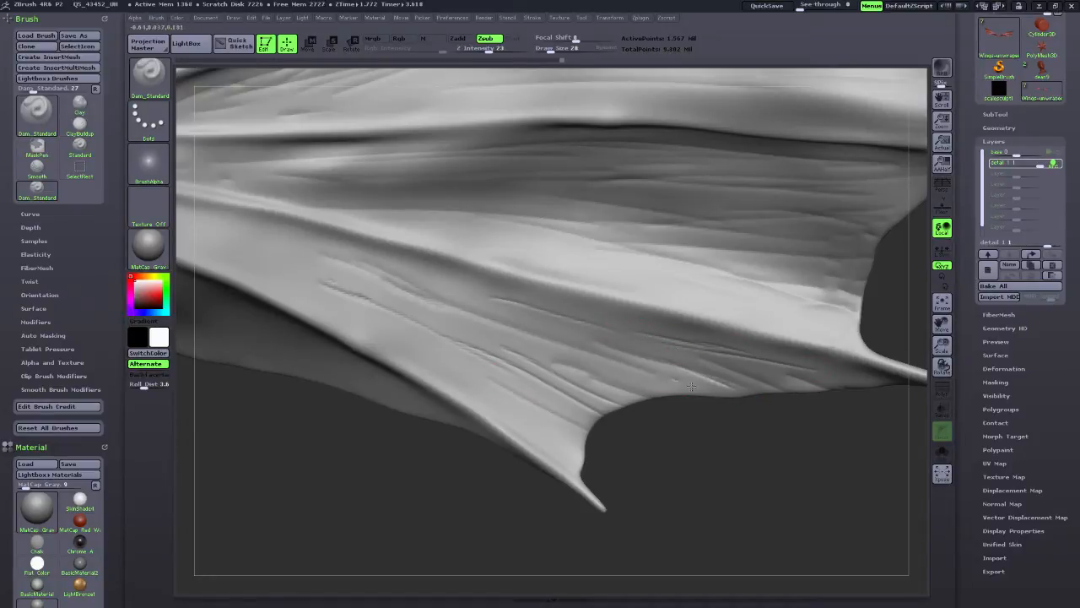
Carve fine creases on both sides of the third finger bone, extending toward the finger bases.
left_click_drag(415, 265, 275, 240)
mouse_move(459, 223)
left_mouse_down()
mouse_move(552, 234)
mouse_move(584, 270)
mouse_move(641, 291)
mouse_move(391, 210)
left_mouse_up()
mouse_move(381, 194)
left_mouse_down()
mouse_move(444, 198)
mouse_move(368, 192)
left_mouse_up()
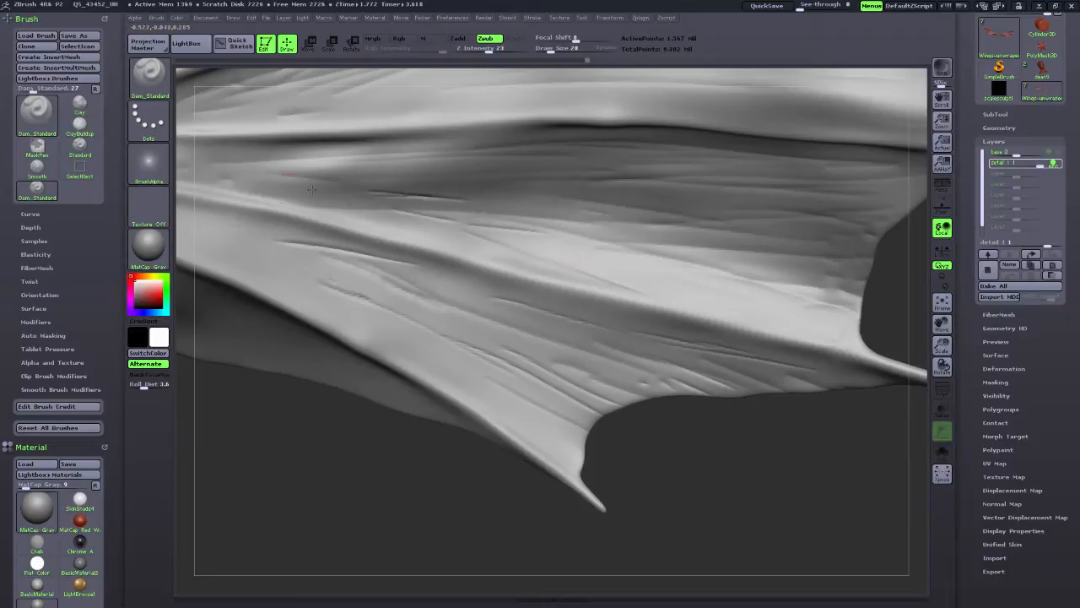
left_click_drag(258, 183, 407, 195)
left_click_drag(513, 181, 417, 176)
Set the brush's Z Intensity to 19 and carve softer lengthwise creases through the middle of the third membrane panel.
left_click(476, 49)
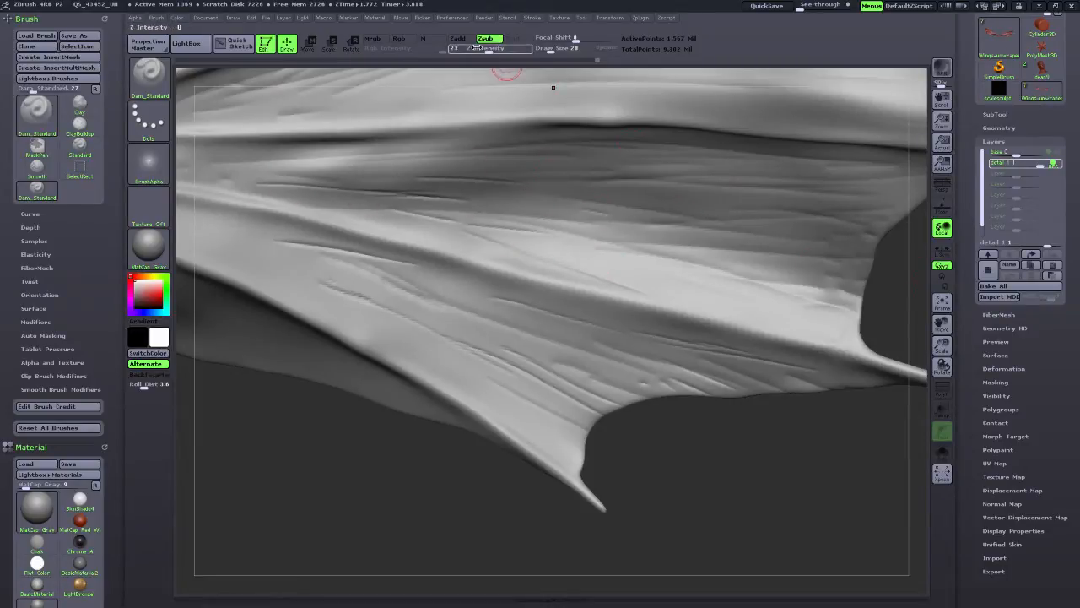
left_click_drag(489, 50, 485, 49)
left_click_drag(942, 324, 1071, 385)
mouse_move(342, 274)
left_mouse_down()
mouse_move(460, 302)
mouse_move(408, 297)
mouse_move(516, 340)
left_mouse_up()
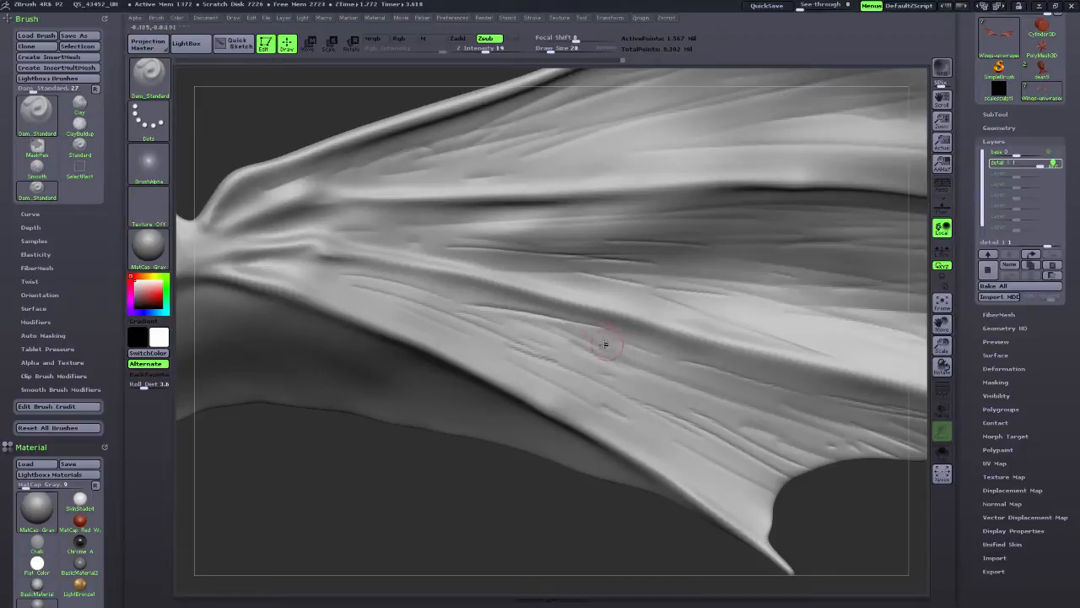
Carve fine folds around the finger bases next to the wrist joint, and undo the last long stroke along the second finger.
left_click_drag(312, 233, 226, 238)
left_click_drag(314, 213, 217, 239)
mouse_move(314, 210)
left_mouse_down()
mouse_move(287, 225)
mouse_move(299, 224)
mouse_move(273, 250)
mouse_move(345, 207)
mouse_move(475, 219)
left_mouse_up()
left_click_drag(278, 189, 241, 208)
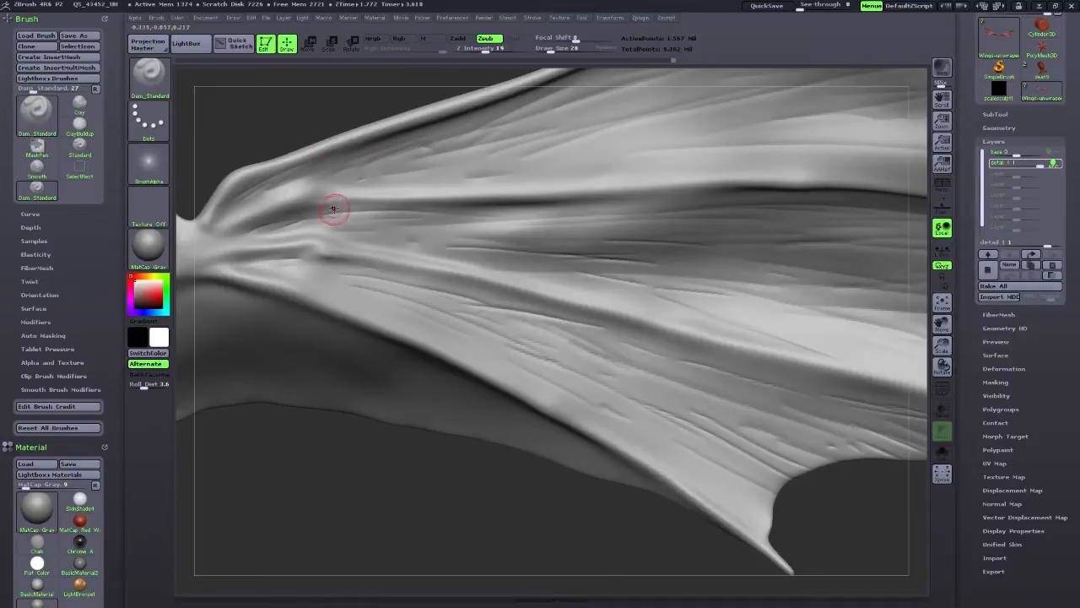
left_click_drag(325, 211, 654, 199)
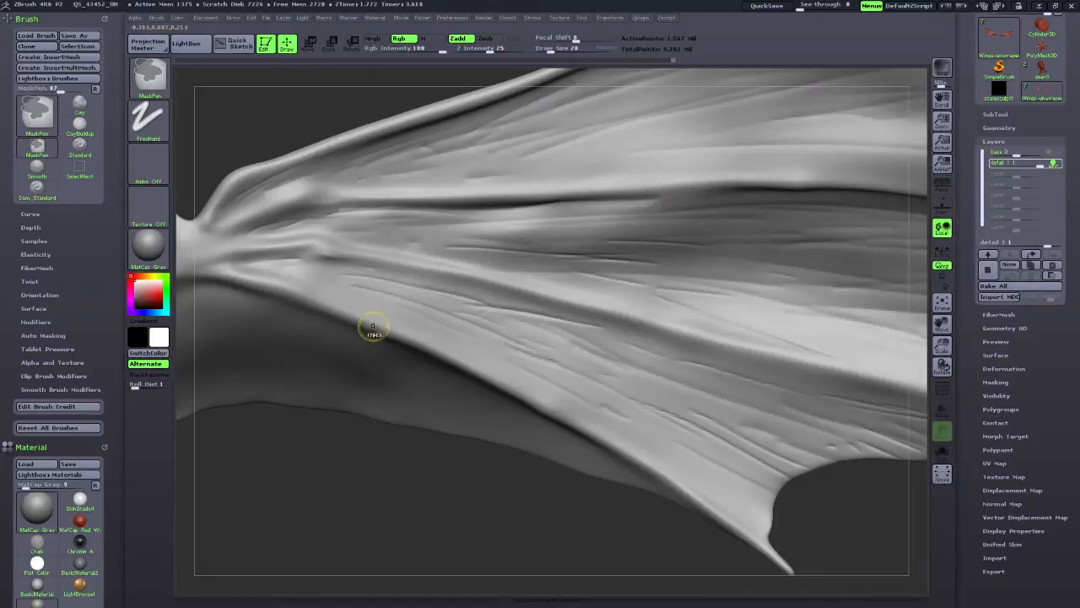
key("ctrl+z")
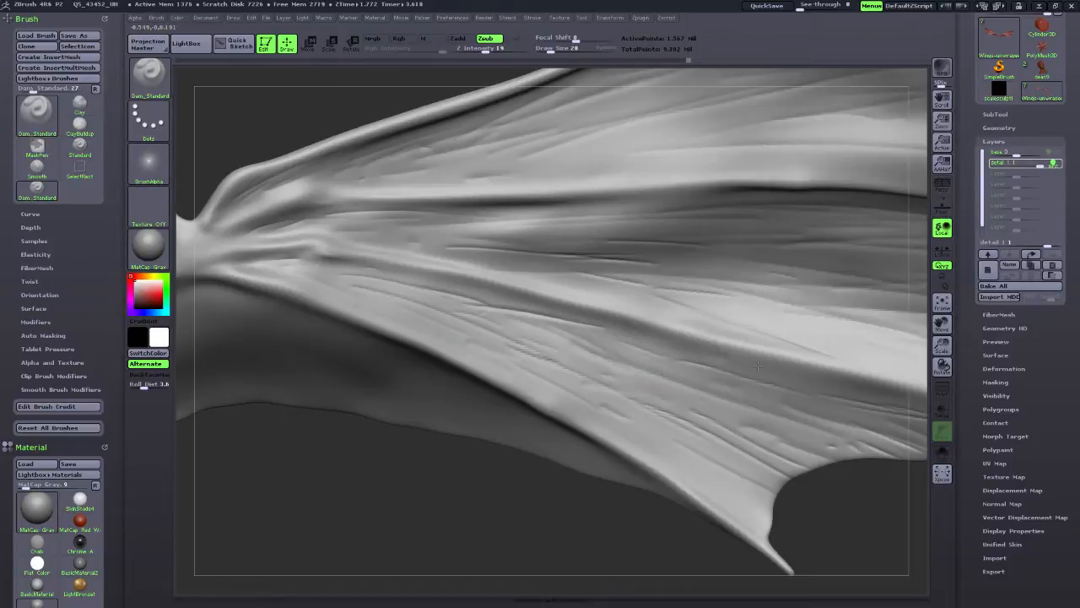
Carve two long creases in the innermost membrane panel alongside its outer bordering finger bone.
left_click_drag(943, 324, 973, 216)
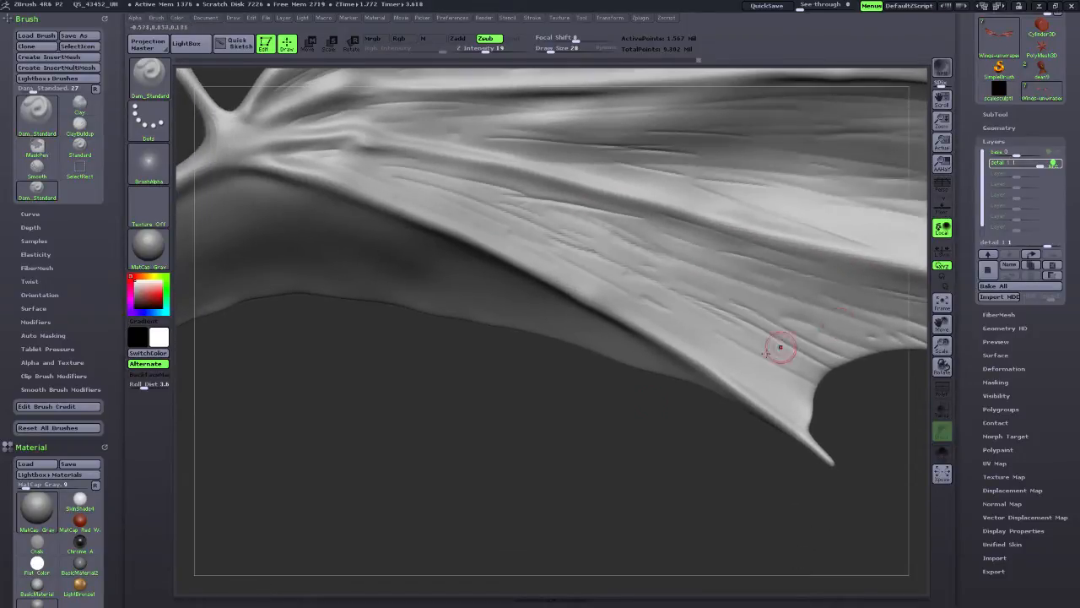
left_click_drag(570, 476, 588, 239)
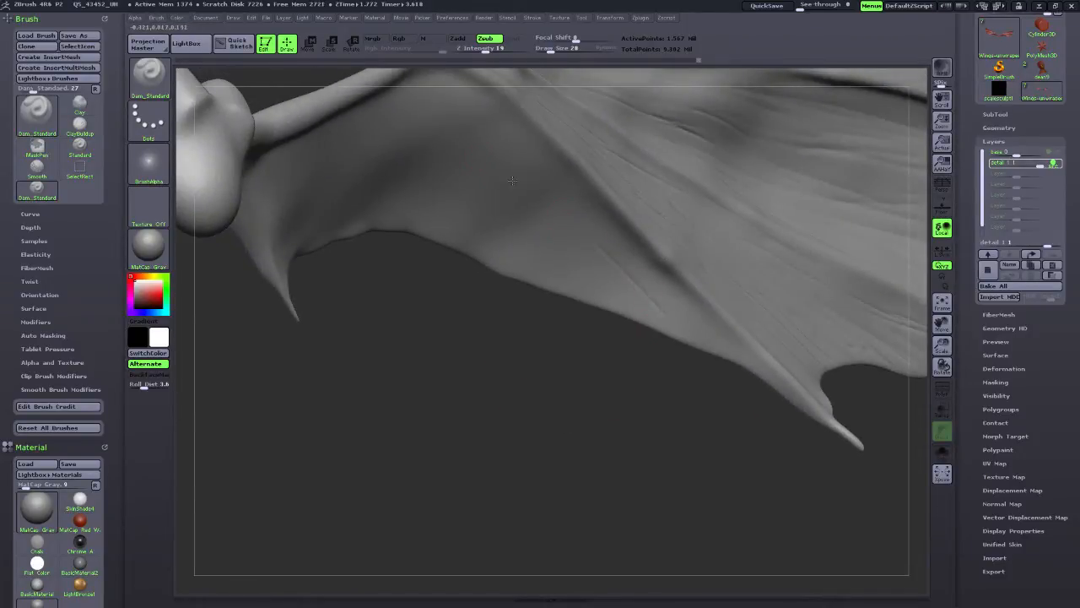
left_click_drag(550, 375, 578, 450)
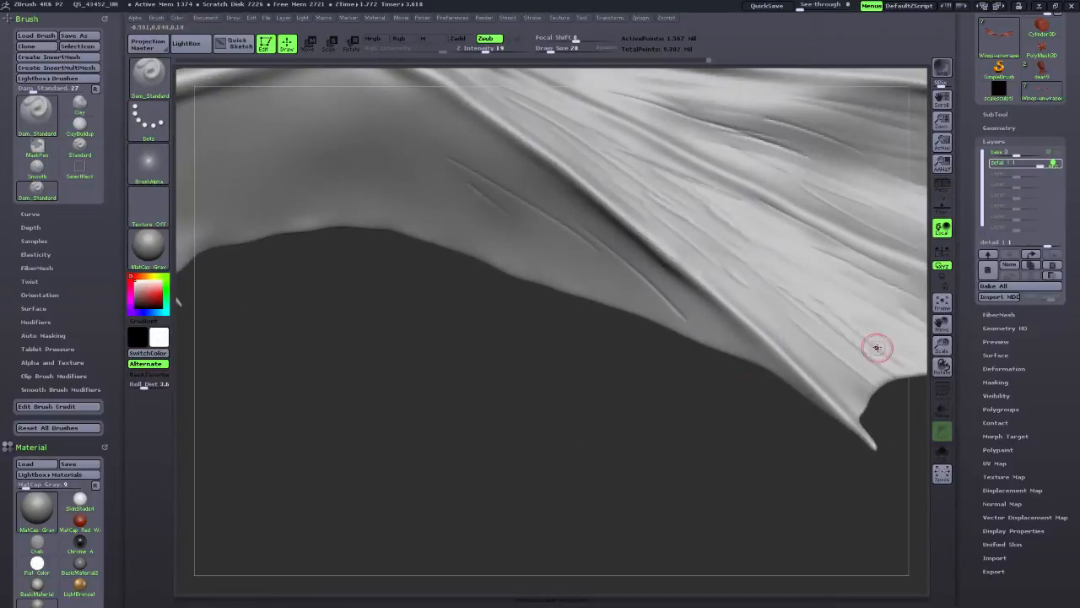
left_click_drag(941, 324, 990, 377)
left_click_drag(942, 346, 918, 291)
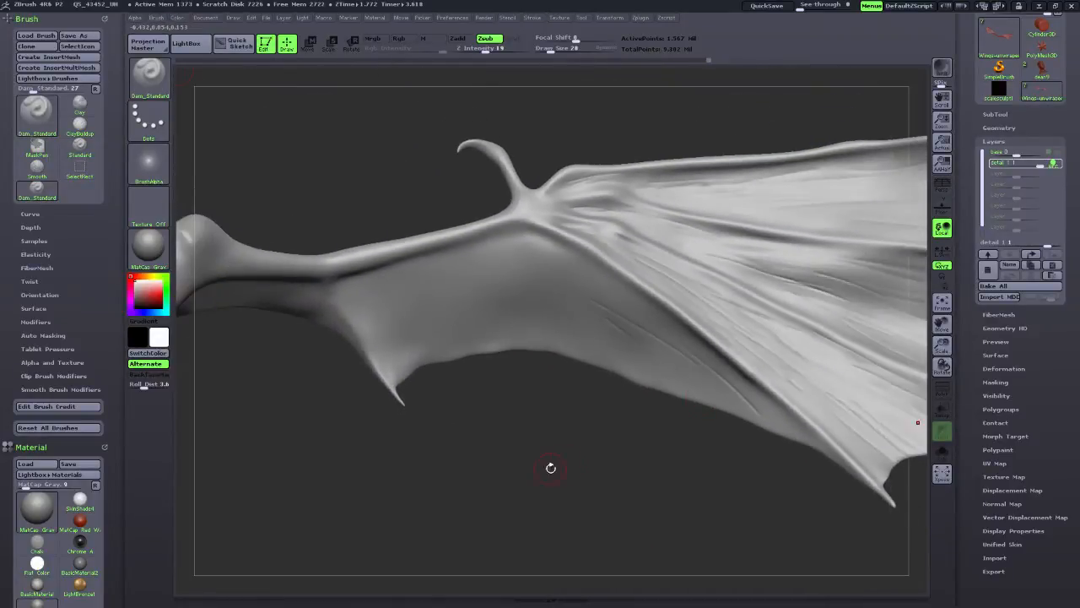
mouse_move(549, 468)
left_mouse_down()
mouse_move(524, 452)
mouse_move(470, 324)
left_mouse_up()
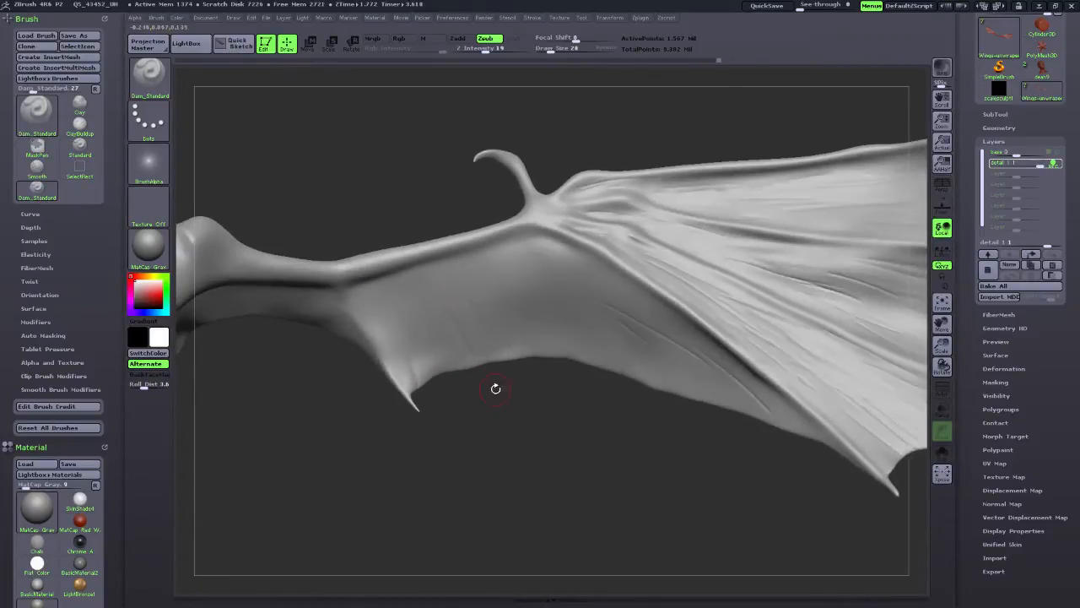
Carve short creases through the middle of the innermost membrane panel, running from the arm bone toward the free edge.
left_click_drag(562, 433, 574, 414)
left_click_drag(477, 270, 523, 338)
left_click_drag(515, 276, 541, 326)
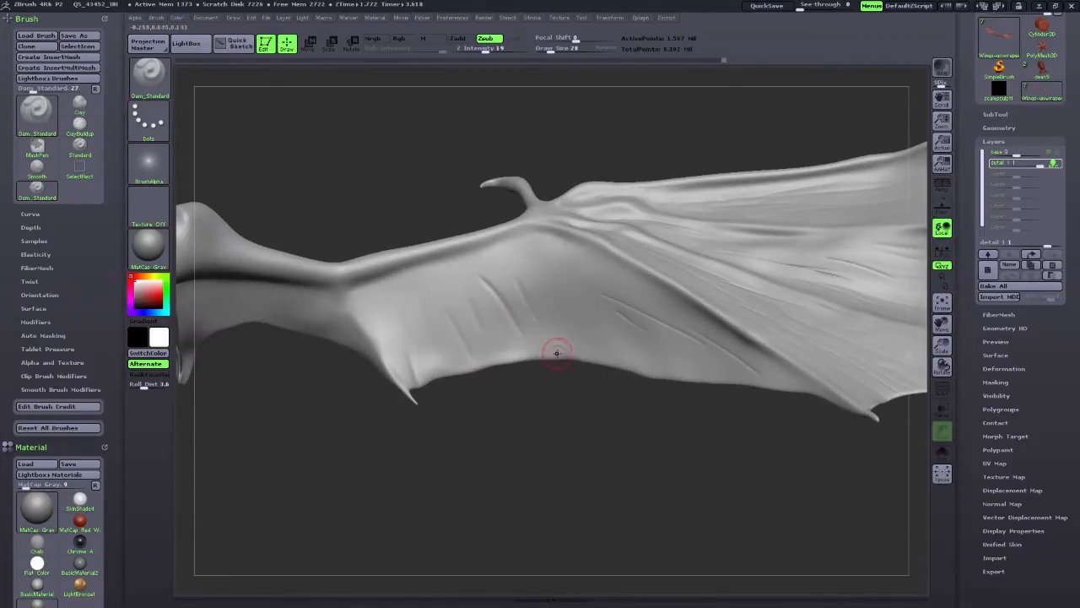
Set the brush's Draw Size to 19 and Z Intensity to 14, and carve finer creases across the innermost membrane panel.
left_click(478, 51)
left_click(553, 48)
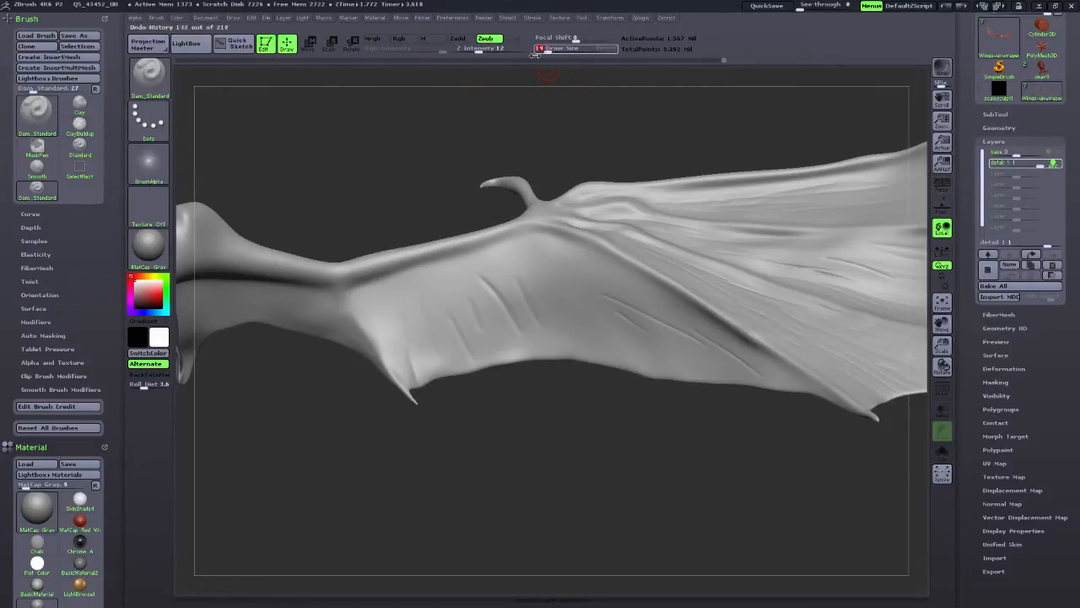
left_click_drag(469, 51, 481, 50)
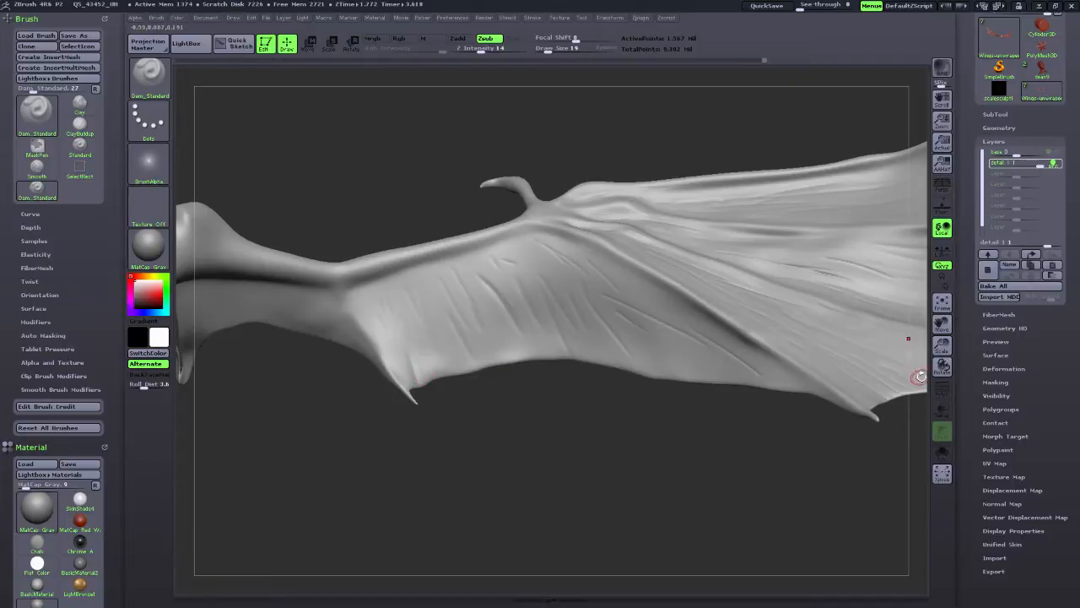
left_click(941, 390)
key("shift+f")
left_click_drag(357, 351, 338, 351)
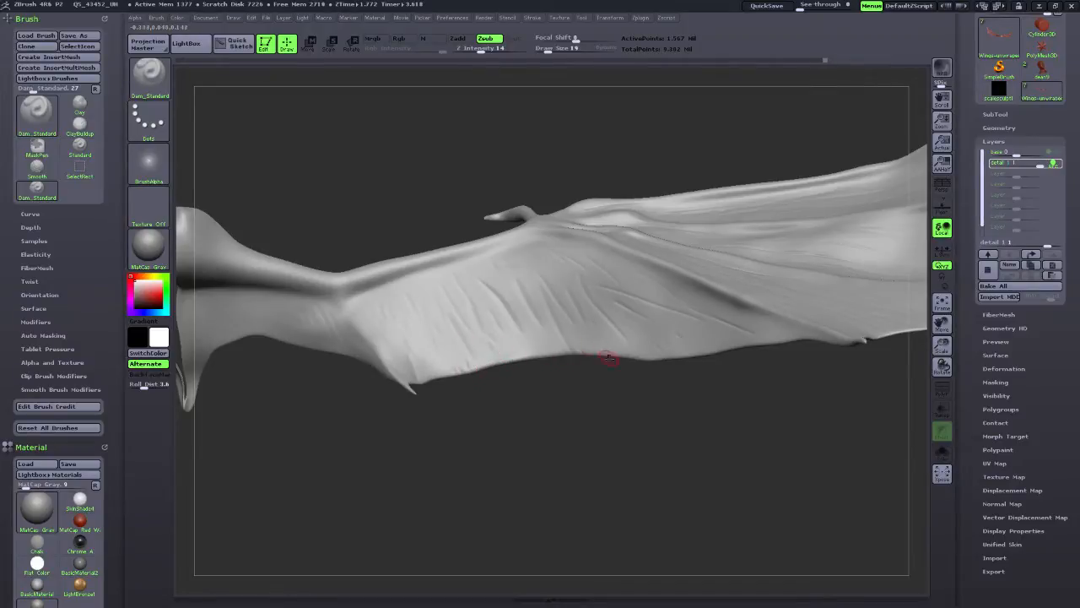
Carve fine creases along the innermost panel's free edge and up toward the wrist joint and arm bone.
left_click_drag(607, 357, 667, 381)
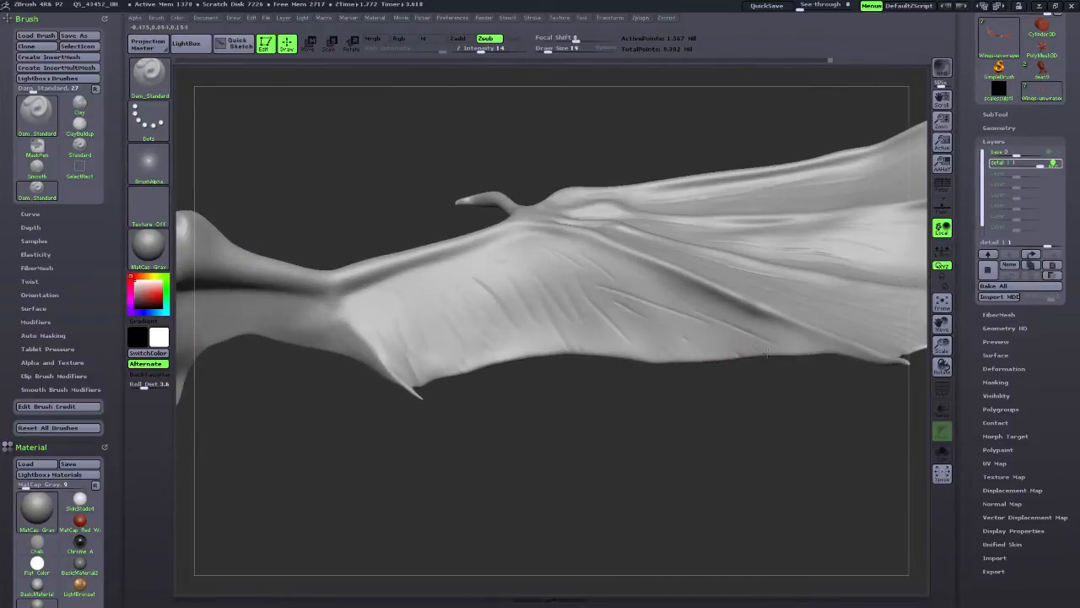
left_click_drag(767, 353, 726, 328)
mouse_move(697, 403)
left_mouse_down()
mouse_move(678, 415)
mouse_move(745, 438)
left_mouse_up()
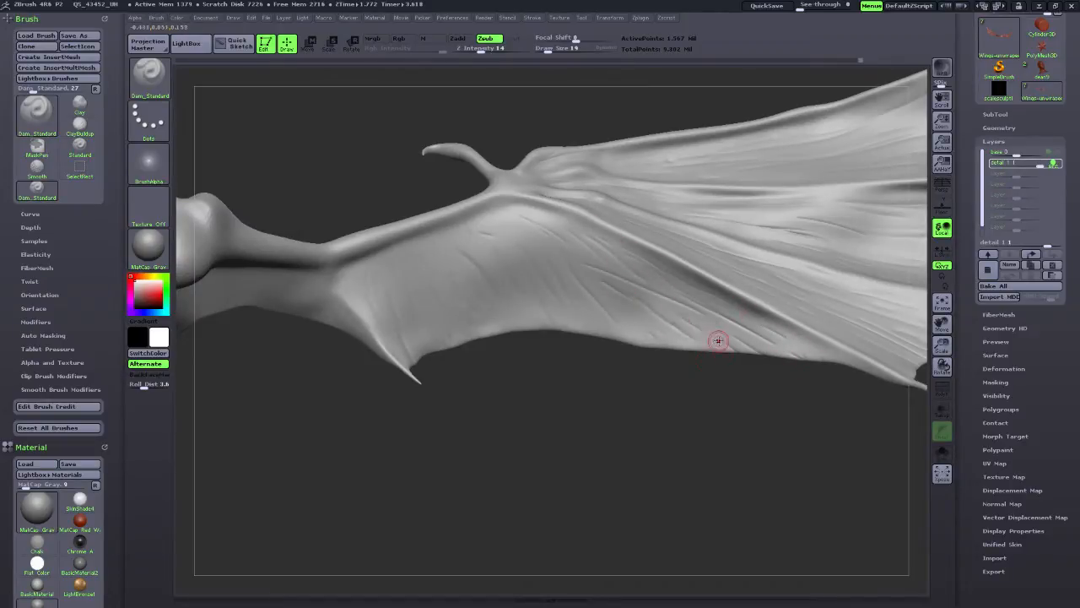
left_click_drag(643, 316, 500, 205)
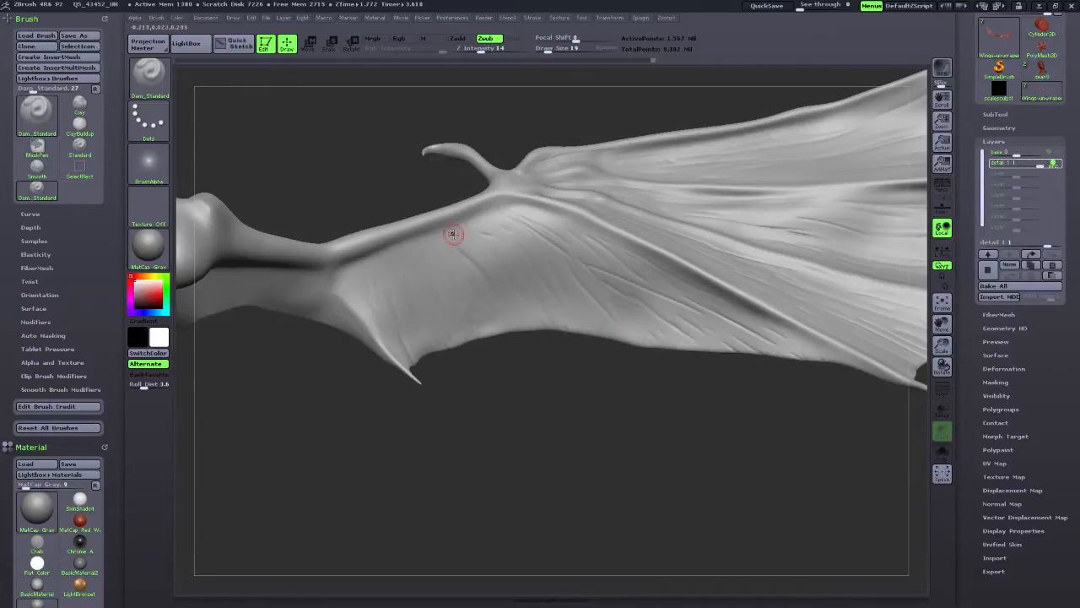
left_click_drag(469, 260, 460, 247)
Carve faint creases around the elbow and into the narrow membrane leading to the shoulder.
left_click_drag(349, 394, 338, 282)
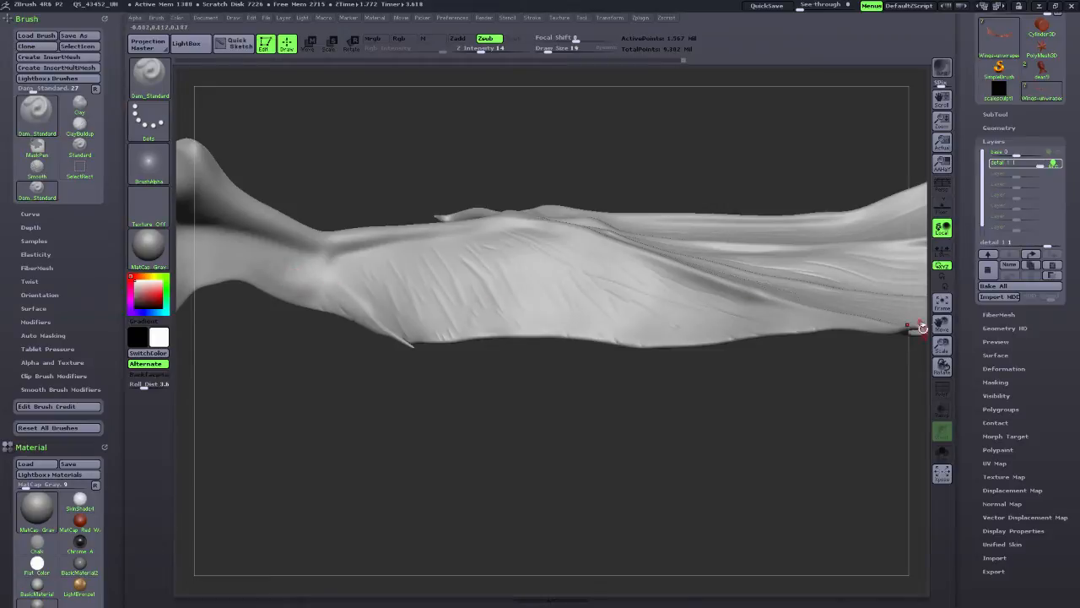
left_click_drag(940, 324, 1004, 396)
left_click_drag(386, 506, 338, 397)
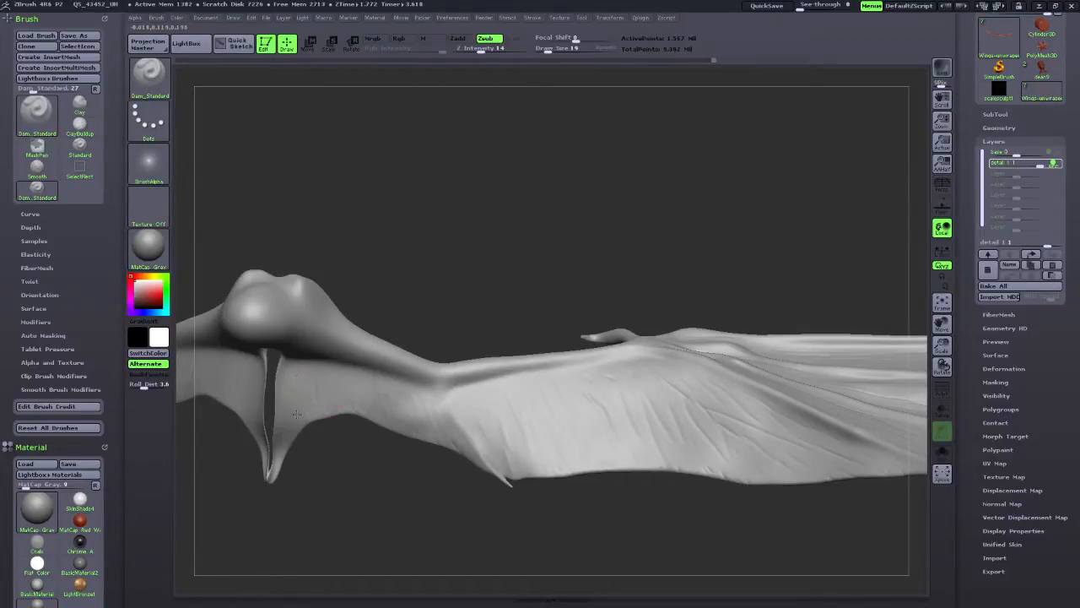
left_click_drag(369, 379, 373, 301)
left_click_drag(556, 336, 400, 315)
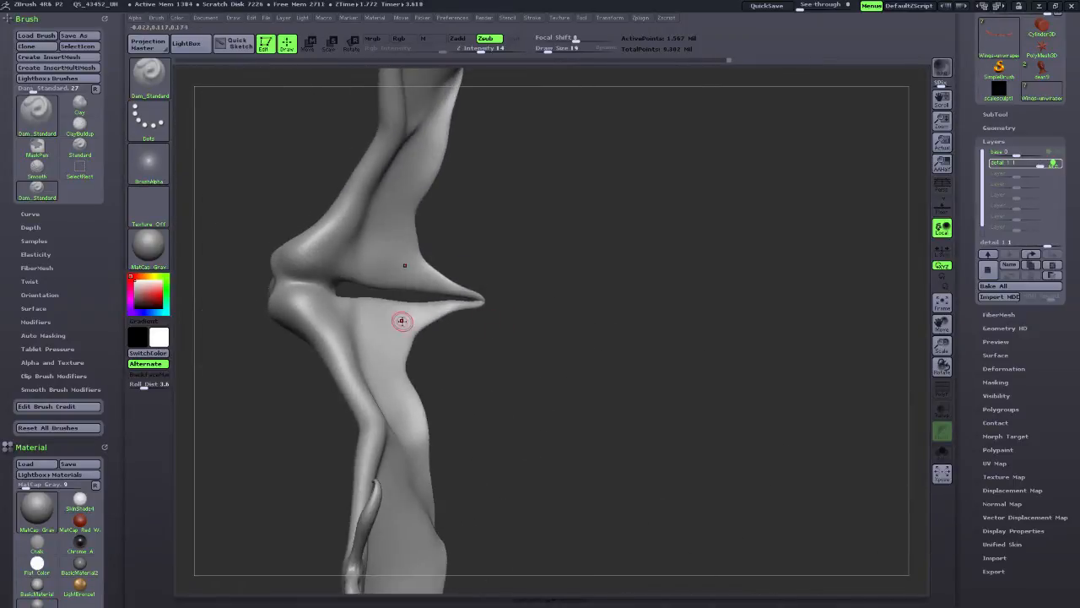
Try to carve a crease in the shoulder membrane beside its pointed tip.
left_click_drag(545, 351, 541, 382)
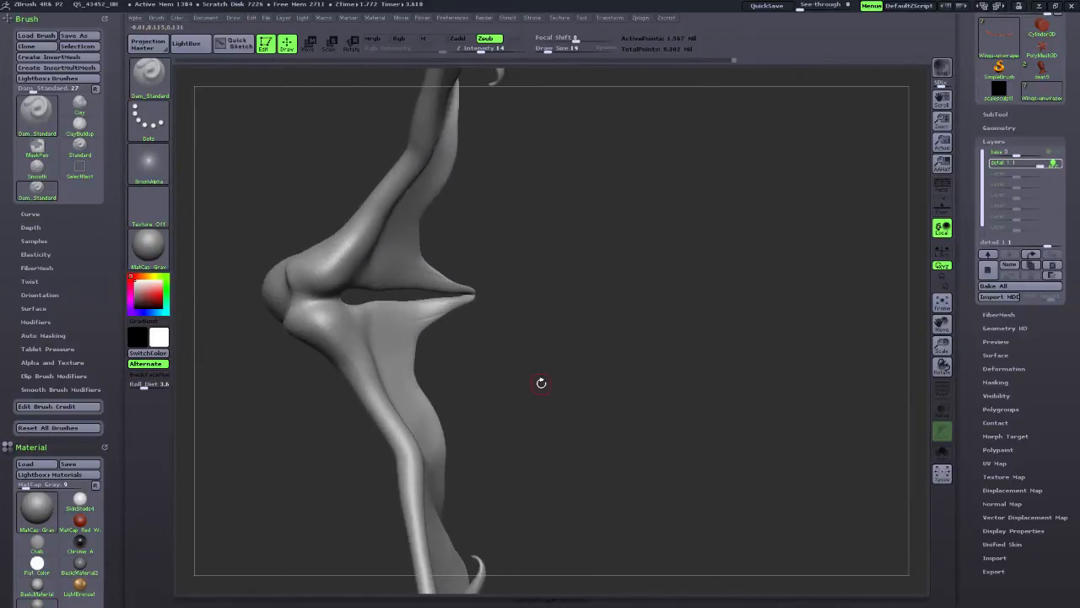
left_click_drag(653, 420, 621, 388)
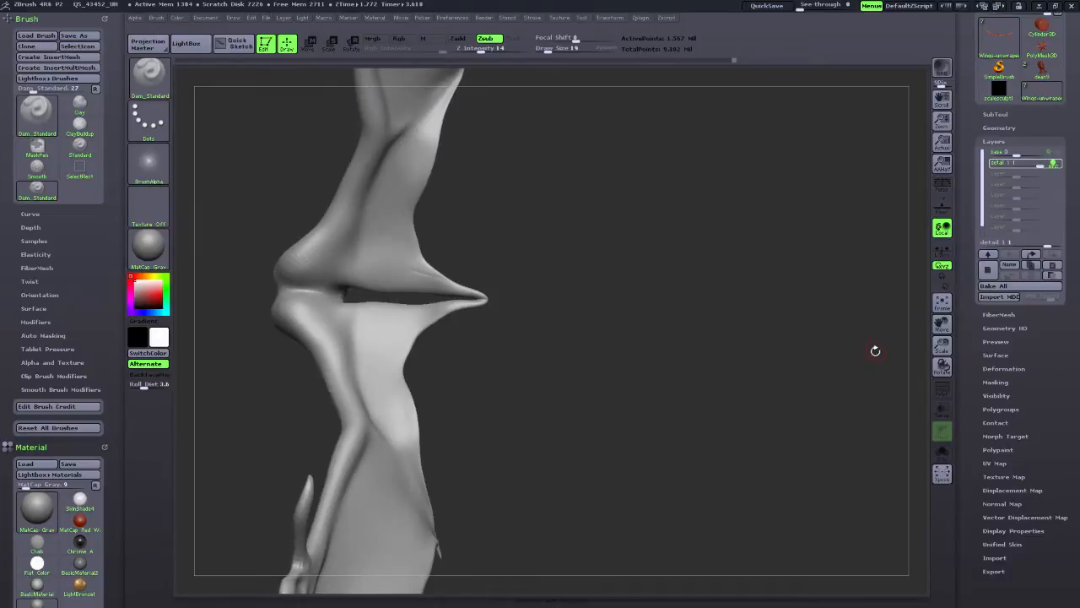
left_click_drag(939, 325, 989, 314)
left_click_drag(943, 344, 912, 383)
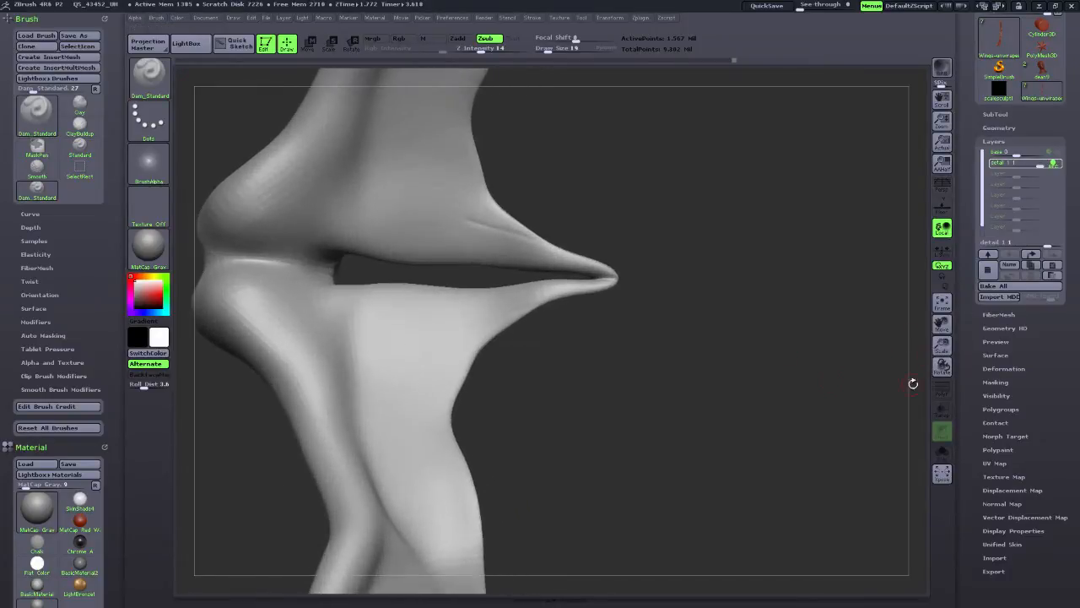
Enable BackfaceMask for the brush and set its Z Intensity to 19 and Draw Size to 39.
left_click(155, 376)
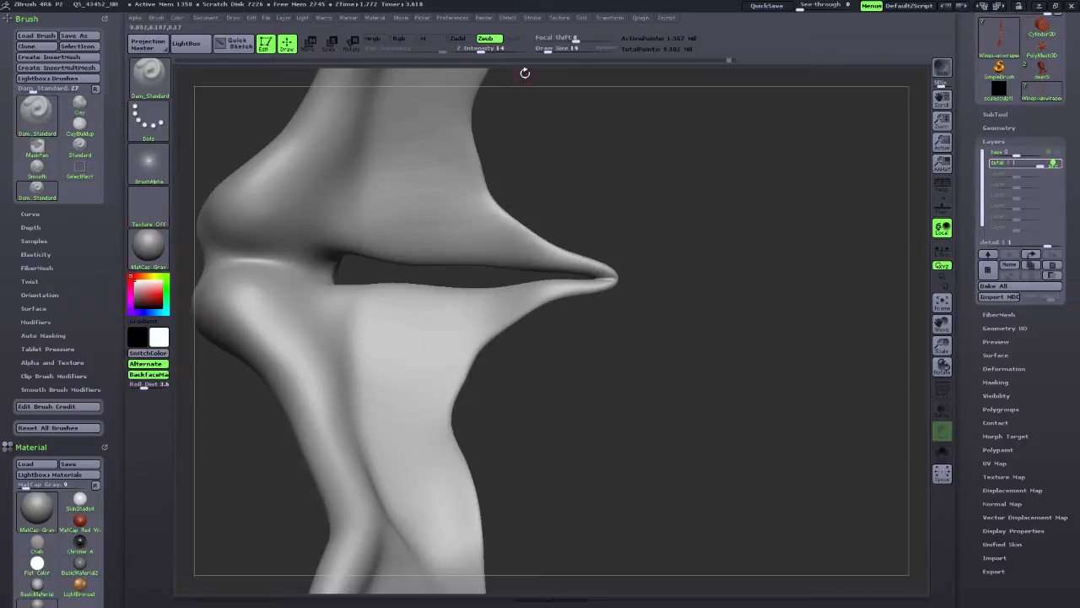
left_click_drag(583, 407, 539, 379)
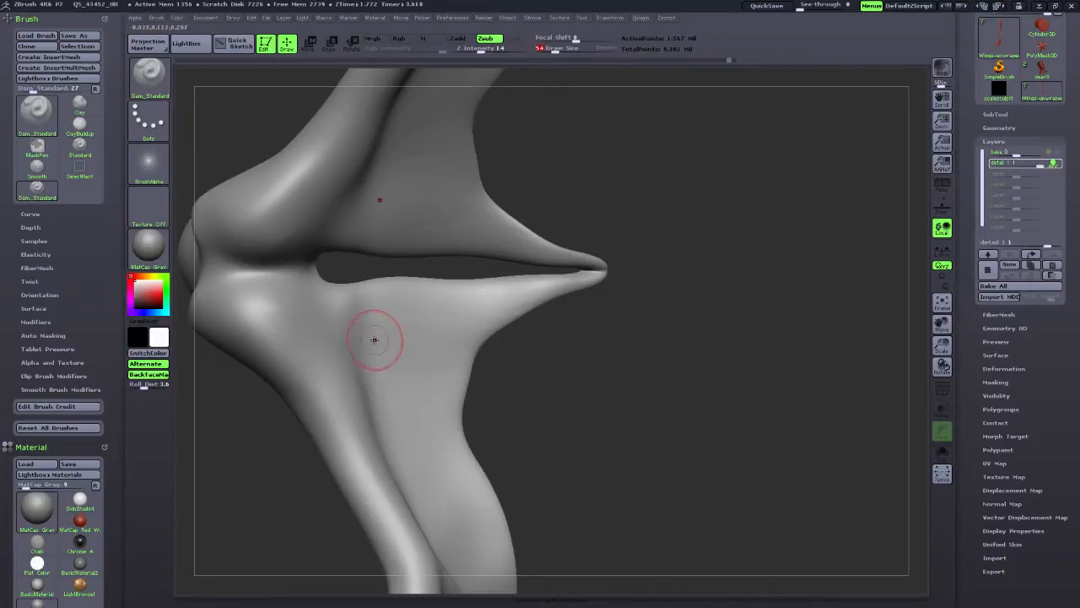
left_click(154, 374)
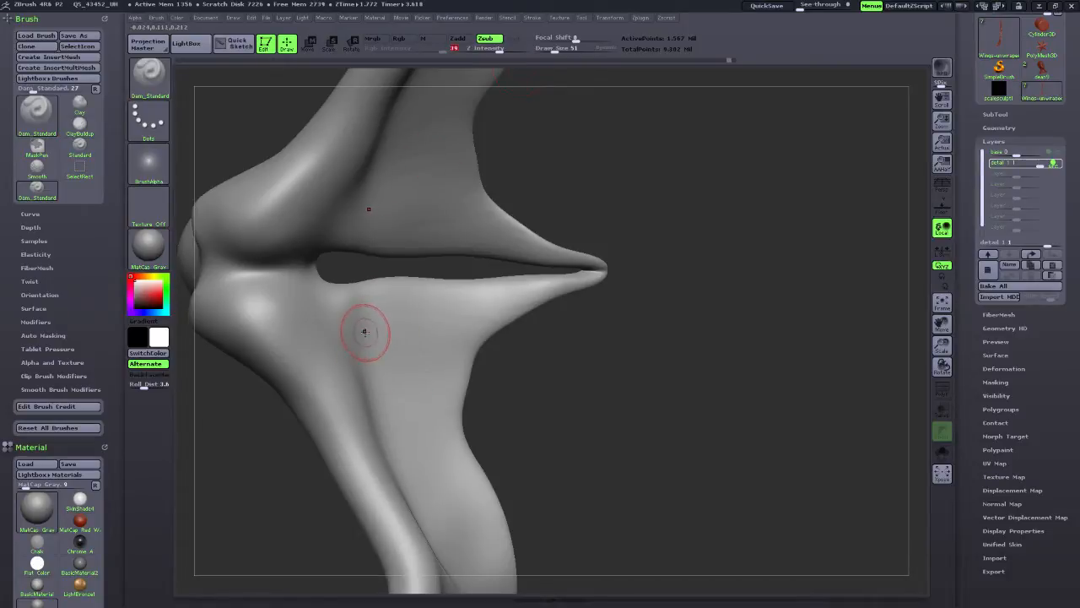
mouse_move(361, 339)
left_mouse_down()
mouse_move(515, 333)
mouse_move(561, 380)
mouse_move(540, 453)
mouse_move(607, 441)
mouse_move(594, 444)
left_mouse_up()
left_click(147, 374)
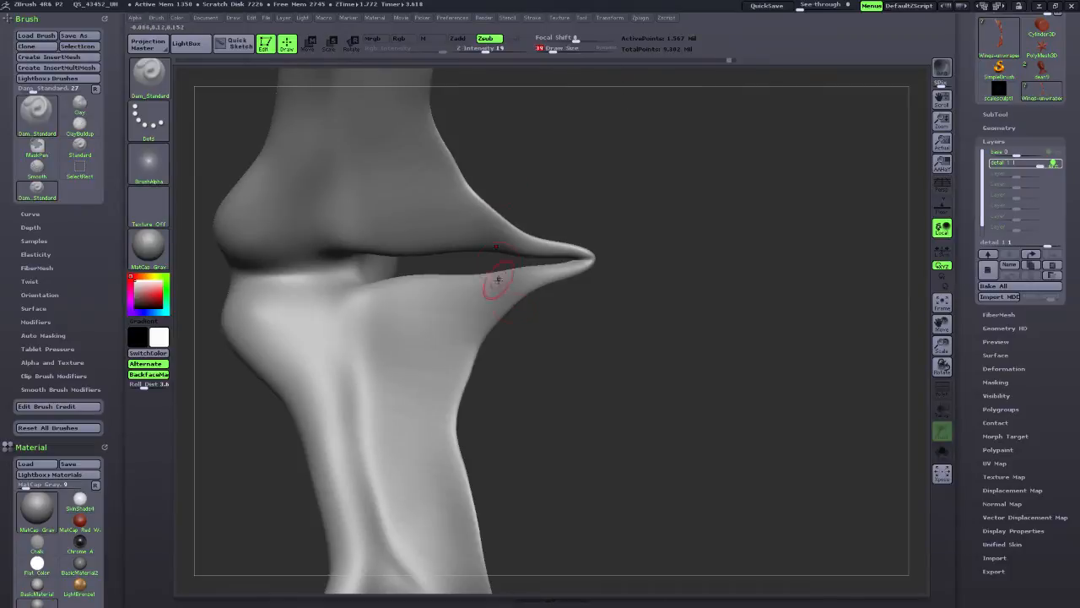
Carve short crosswise creases in the shoulder membrane, from the bone out to the curved edge near its pointed tip.
left_click_drag(532, 346, 593, 374)
left_click_drag(370, 315, 474, 299)
mouse_move(491, 329)
left_mouse_down()
mouse_move(452, 319)
mouse_move(485, 317)
left_mouse_up()
left_click_drag(388, 337, 438, 338)
mouse_move(368, 329)
left_mouse_down()
mouse_move(383, 324)
mouse_move(363, 354)
left_mouse_up()
mouse_move(473, 365)
left_mouse_down()
mouse_move(443, 359)
mouse_move(431, 371)
mouse_move(436, 402)
mouse_move(467, 433)
left_mouse_up()
left_click_drag(537, 433, 582, 430)
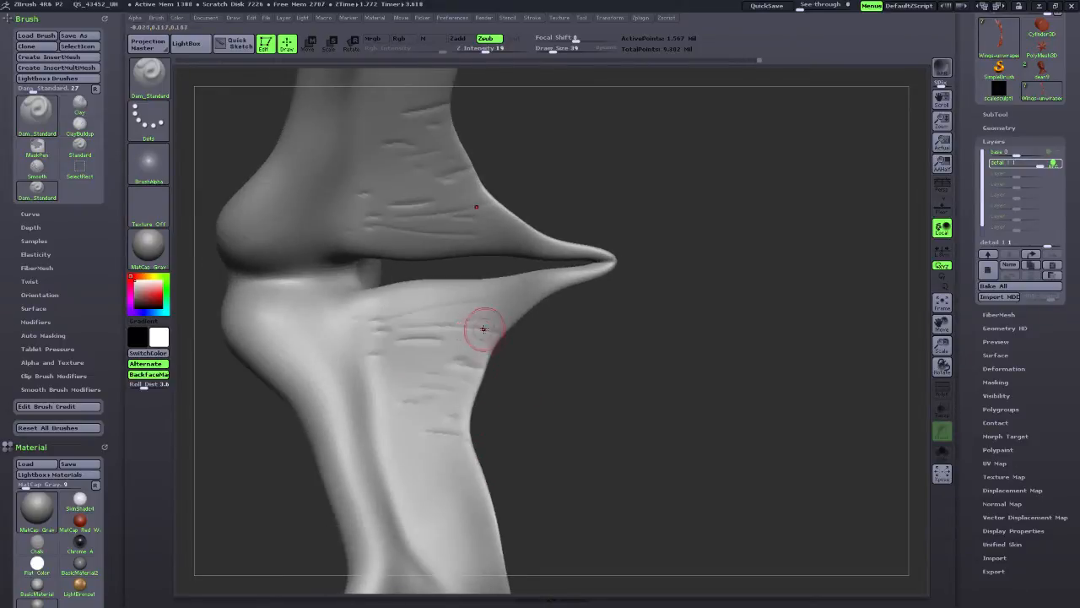
left_click_drag(477, 343, 455, 339)
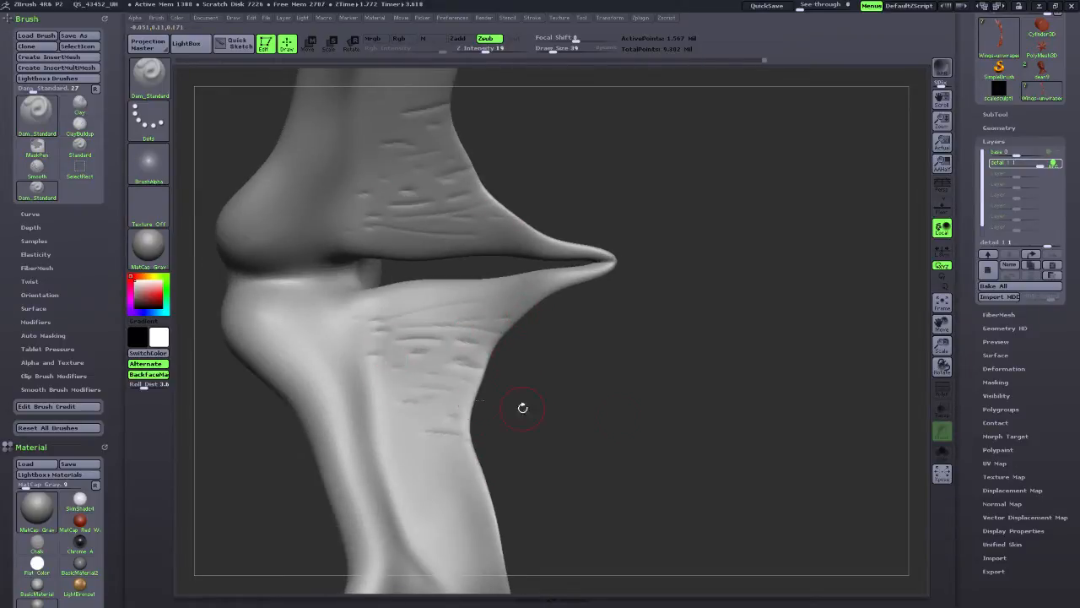
Carve small creases along the free edge of the narrow membrane between the shoulder and the elbow.
left_click_drag(943, 324, 1069, 155)
left_click_drag(589, 397, 634, 425)
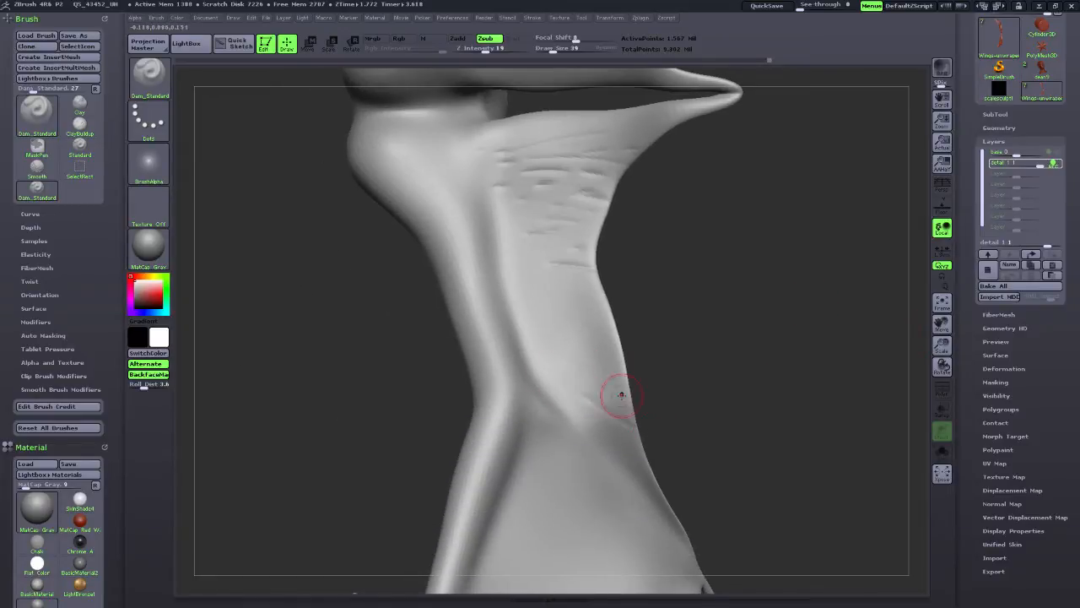
mouse_move(588, 371)
left_mouse_down()
mouse_move(615, 367)
mouse_move(594, 308)
left_mouse_up()
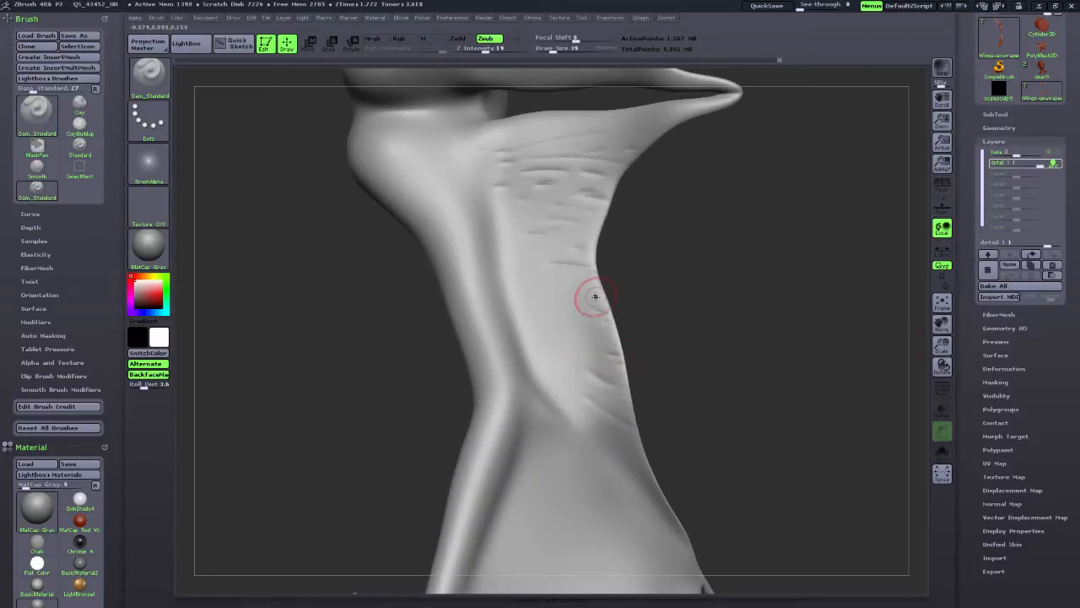
mouse_move(666, 314)
left_mouse_down()
mouse_move(700, 312)
mouse_move(679, 332)
left_mouse_up()
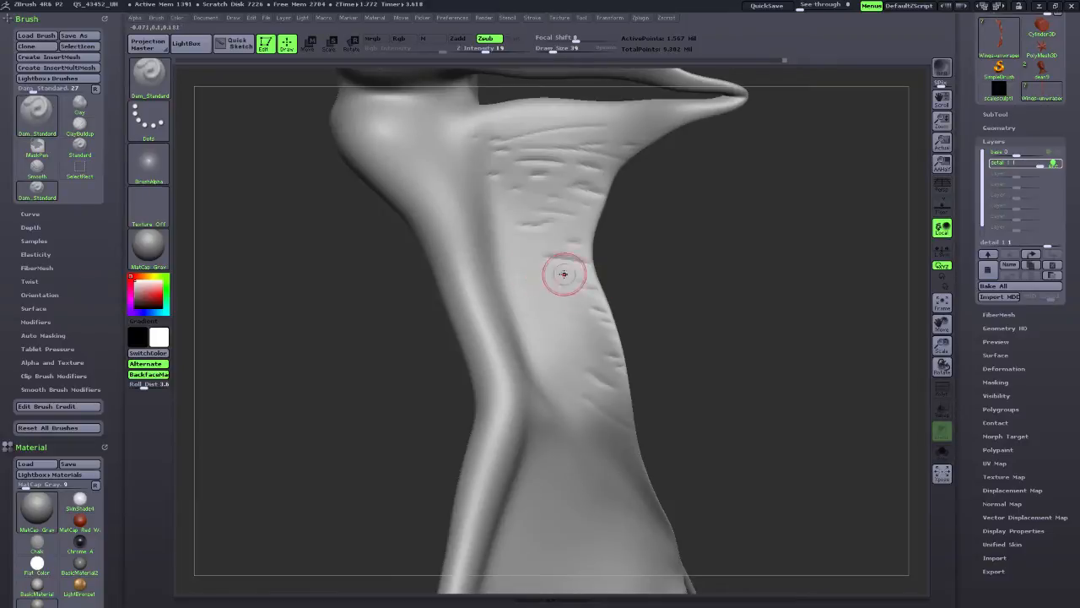
Fill the narrow membrane between the shoulder and elbow with crosswise creases that slant down toward the elbow.
mouse_move(564, 273)
left_mouse_down()
mouse_move(527, 268)
mouse_move(519, 235)
left_mouse_up()
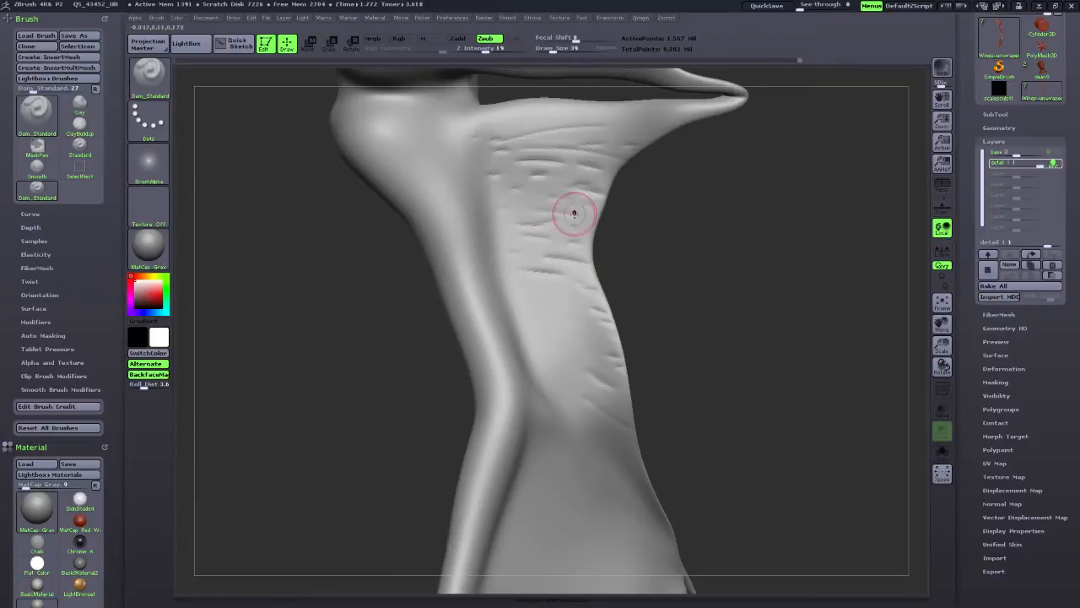
left_click_drag(593, 226, 571, 223)
left_click_drag(524, 298, 567, 319)
left_click_drag(549, 325, 590, 345)
mouse_move(555, 339)
left_mouse_down()
mouse_move(605, 367)
mouse_move(586, 381)
mouse_move(601, 391)
mouse_move(582, 353)
left_mouse_up()
left_click_drag(556, 293, 531, 296)
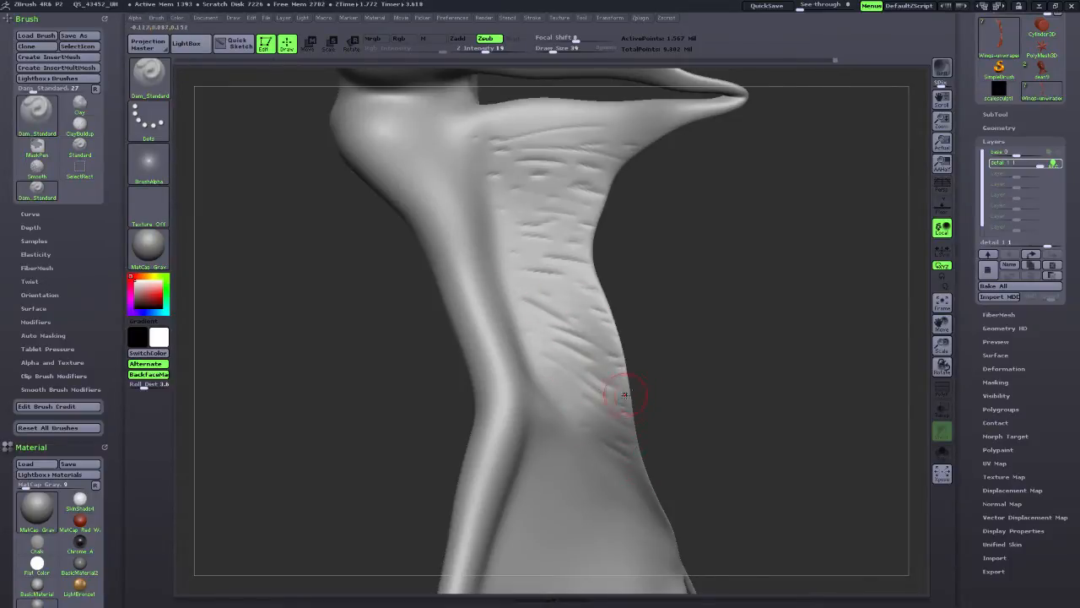
mouse_move(640, 389)
left_mouse_down()
mouse_move(709, 405)
mouse_move(642, 372)
left_mouse_up()
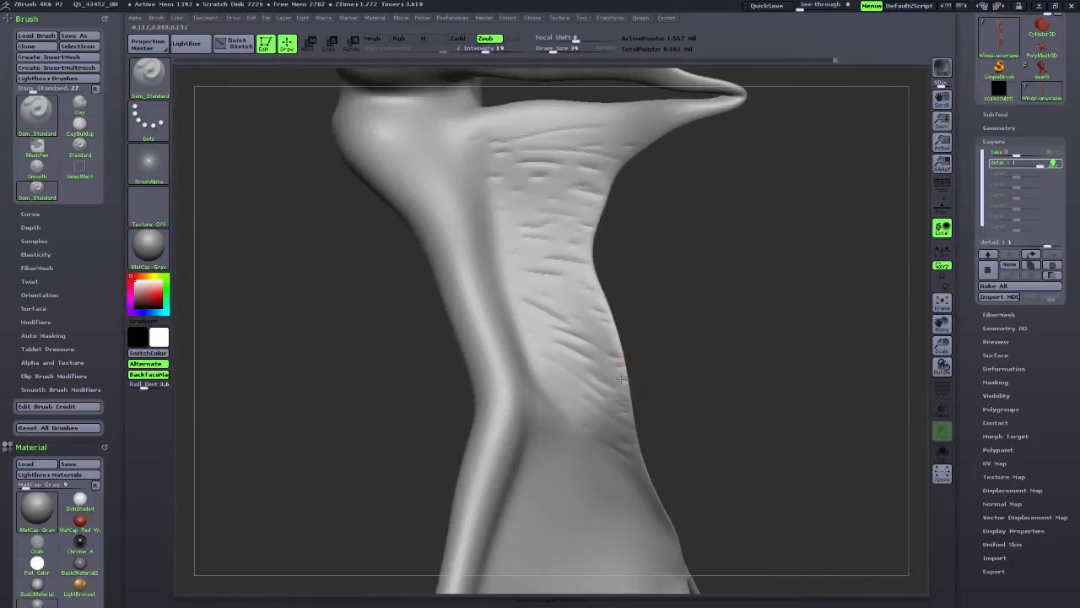
Carve long diagonal creases on the panel below the elbow, starting beside the elbow spike and its curved edge.
left_click_drag(916, 334, 910, 127, "alt")
left_click_drag(735, 358, 795, 368)
left_click_drag(664, 332, 695, 380)
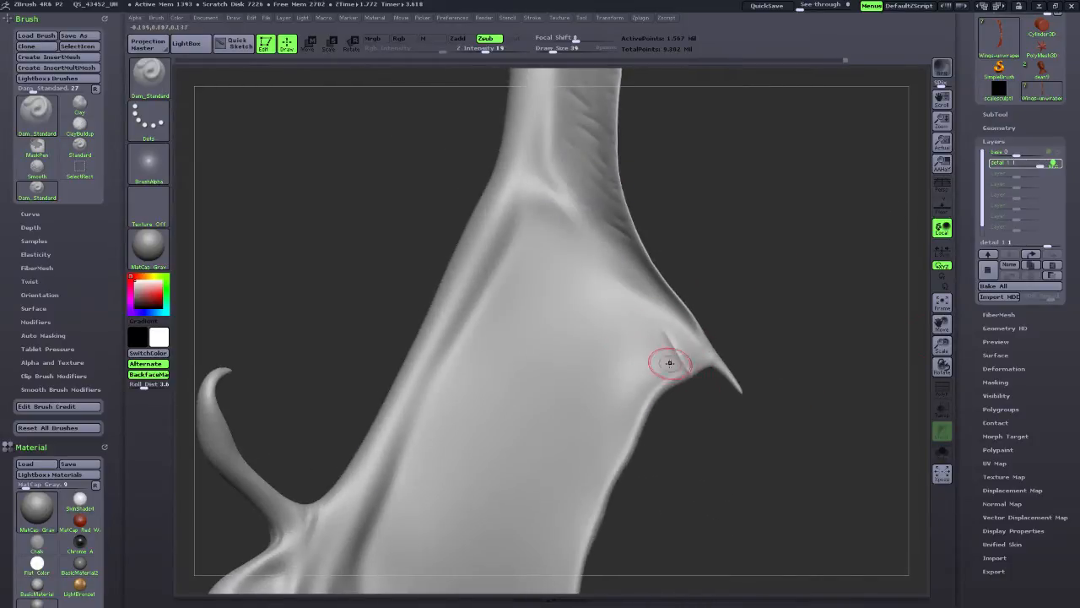
left_click_drag(632, 414, 560, 287)
left_click_drag(555, 332, 598, 405)
left_click_drag(542, 226, 606, 306)
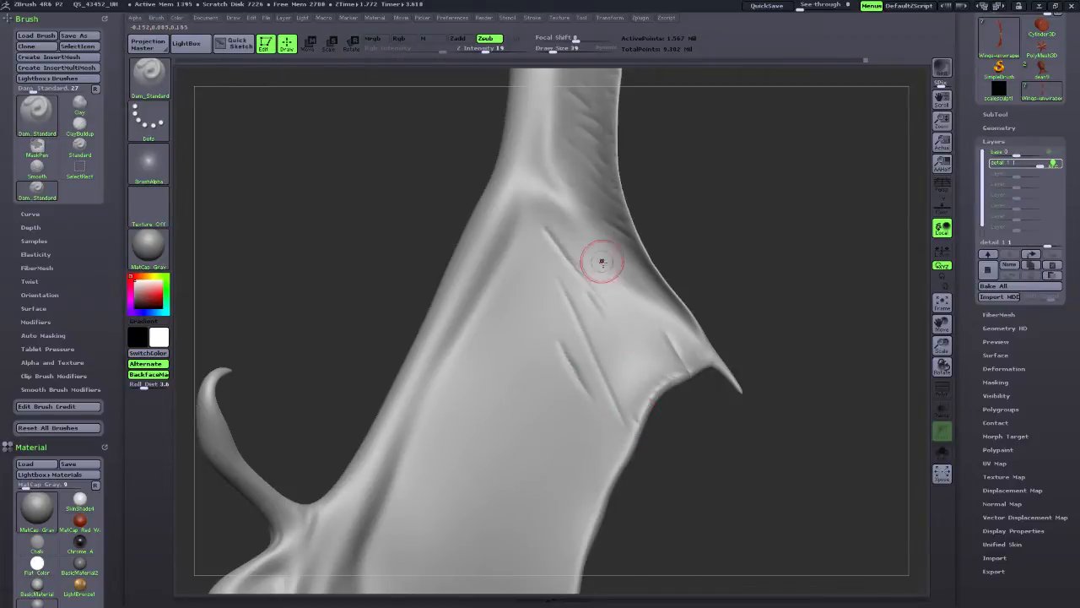
Add more diagonal creases between the elbow joint, the arm bone and the free edge of the panel.
left_click_drag(601, 262, 638, 326)
left_click_drag(525, 240, 552, 380)
left_click_drag(540, 311, 572, 368)
left_click_drag(482, 312, 583, 444)
left_click_drag(590, 423, 606, 442)
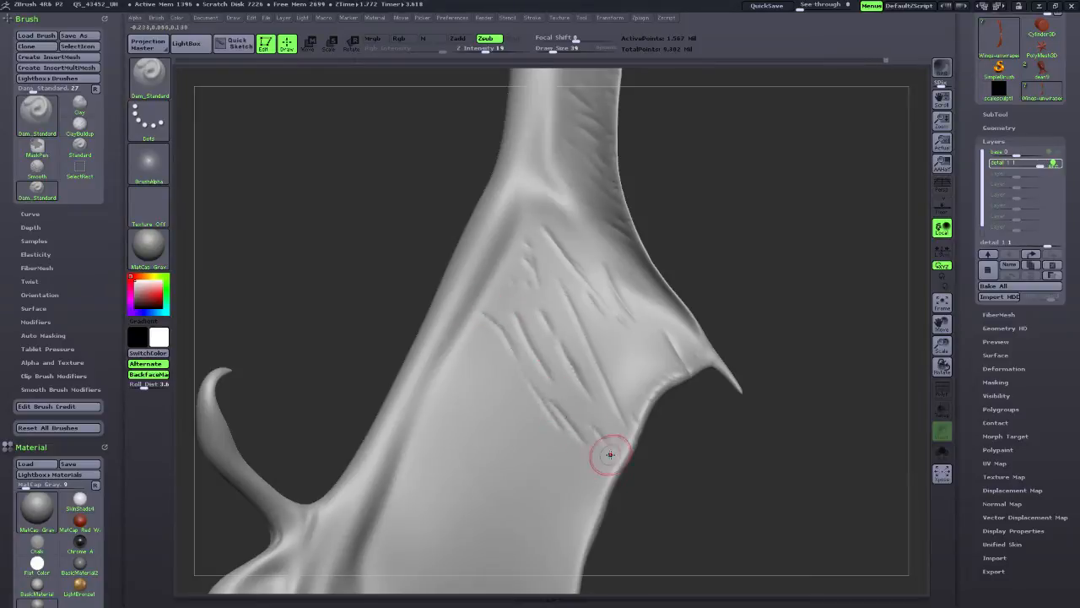
Examine the creases on the opposite side of the inner membrane panel between the elbow spike and wrist joint.
left_click_drag(918, 324, 959, 295)
left_click_drag(792, 371, 827, 292)
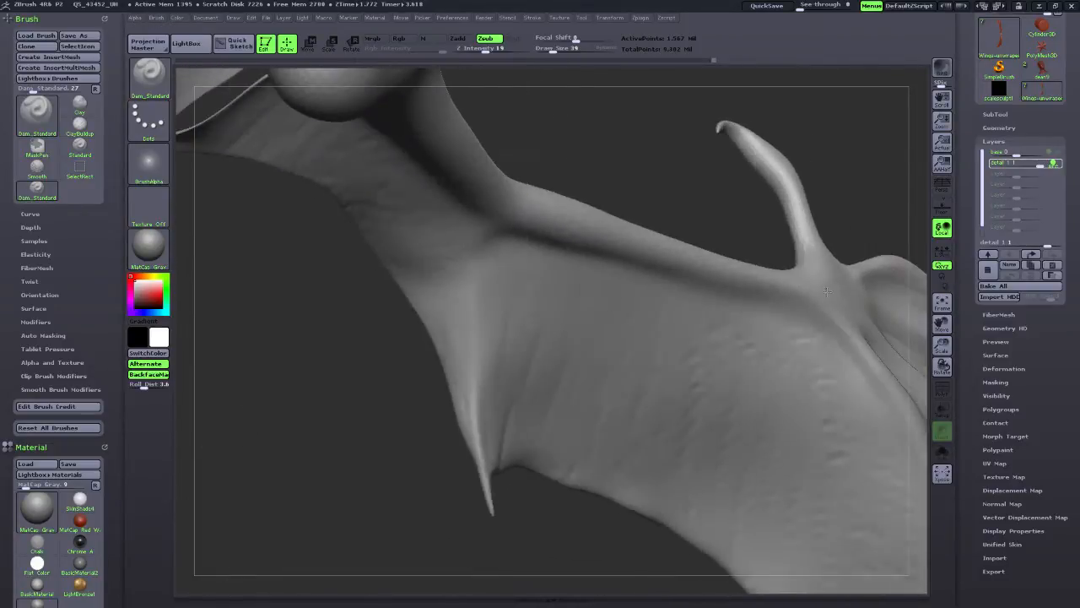
left_click_drag(942, 324, 700, 209)
left_click_drag(436, 473, 381, 394)
left_click_drag(942, 324, 1078, 344)
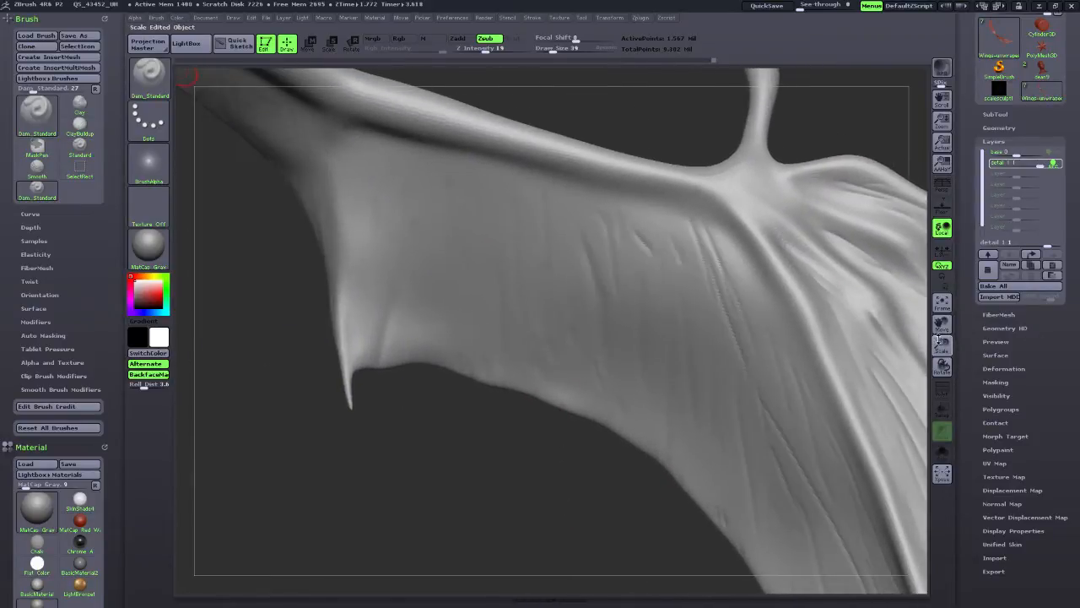
Try to subdivide the wing mesh one more level.
left_click_drag(943, 345, 879, 325)
mouse_move(341, 427)
left_mouse_down()
mouse_move(672, 461)
mouse_move(694, 453)
mouse_move(739, 401)
left_mouse_up()
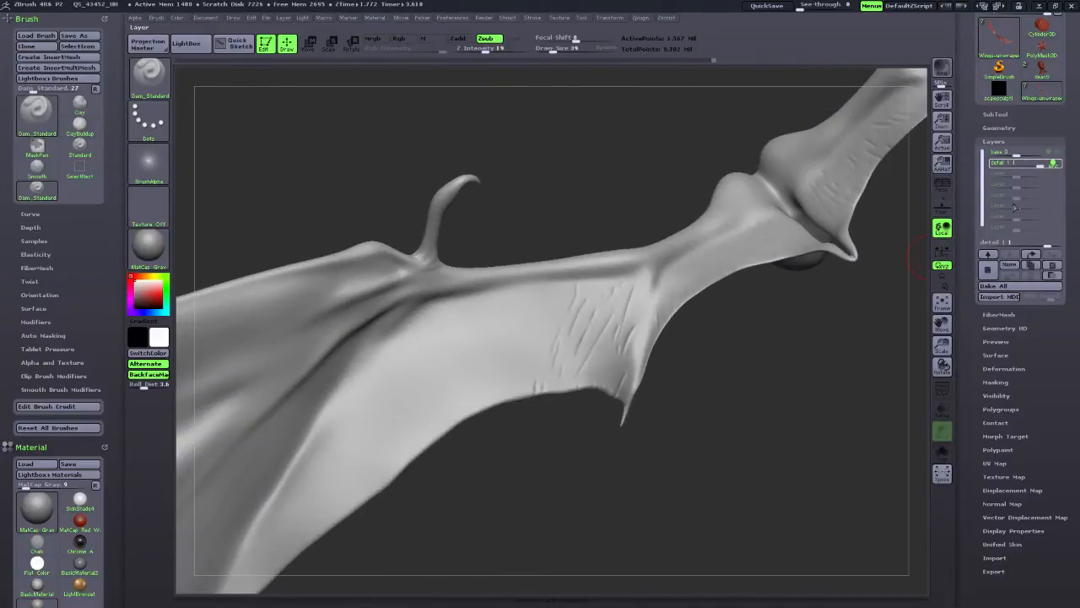
left_click(1003, 129)
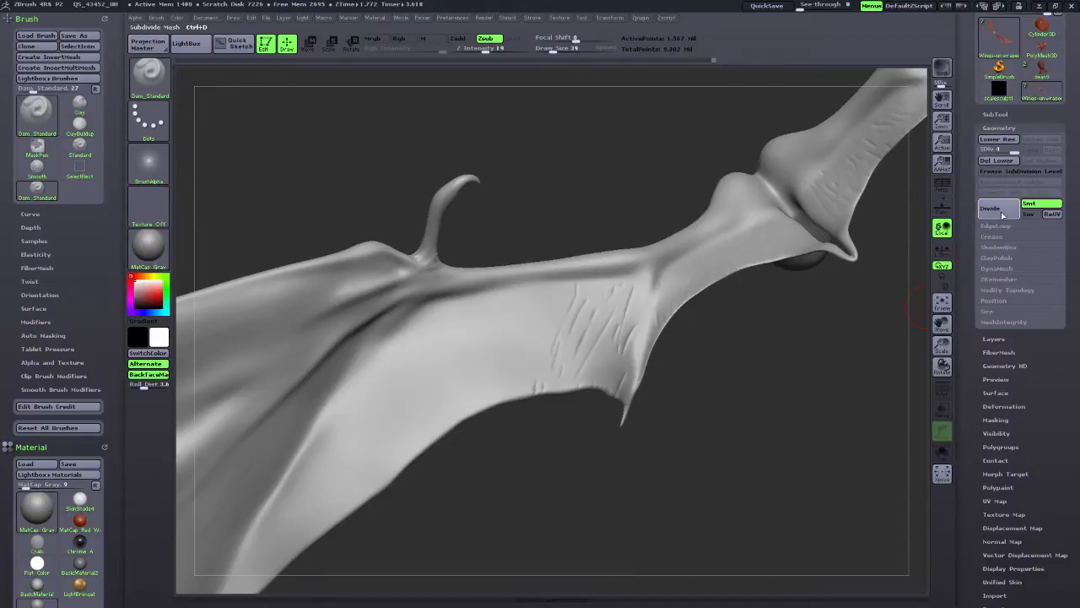
left_click(996, 209)
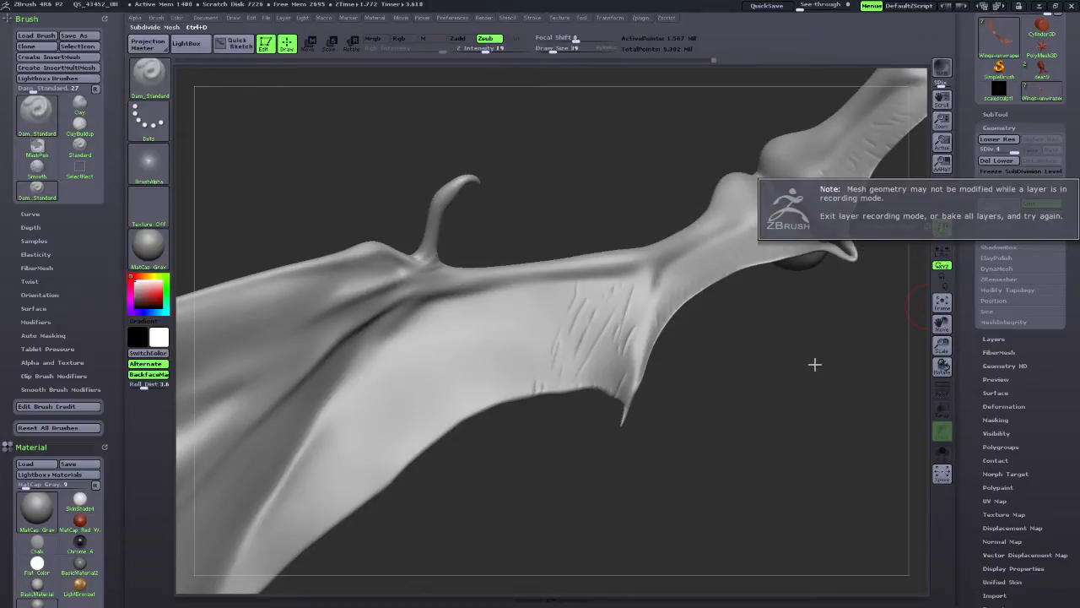
left_click_drag(791, 394, 778, 398)
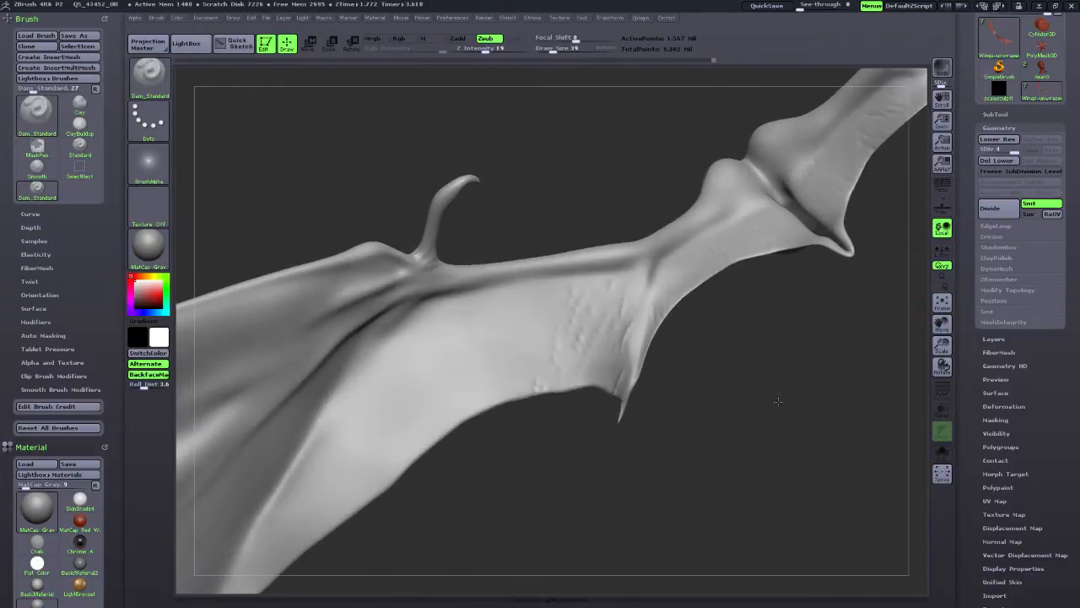
Carve diagonal creases on this side of the inner membrane panel, continuing from the elbow spike toward the middle of its free edge.
left_click_drag(942, 323, 1033, 229)
mouse_move(644, 274)
left_mouse_down()
mouse_move(610, 296)
mouse_move(619, 306)
mouse_move(637, 212)
left_mouse_up()
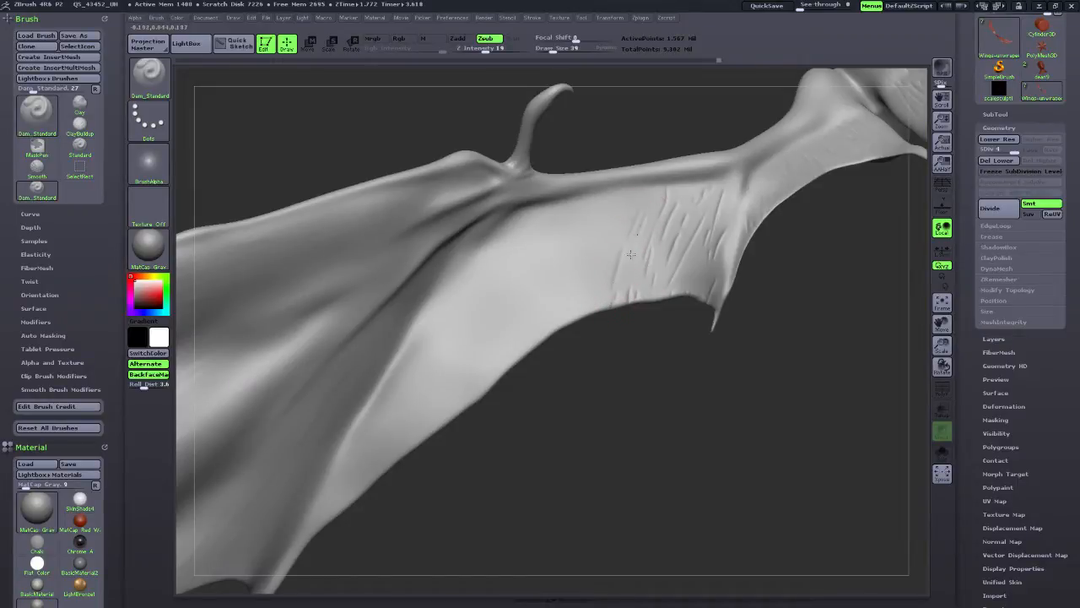
left_click_drag(596, 316, 616, 224)
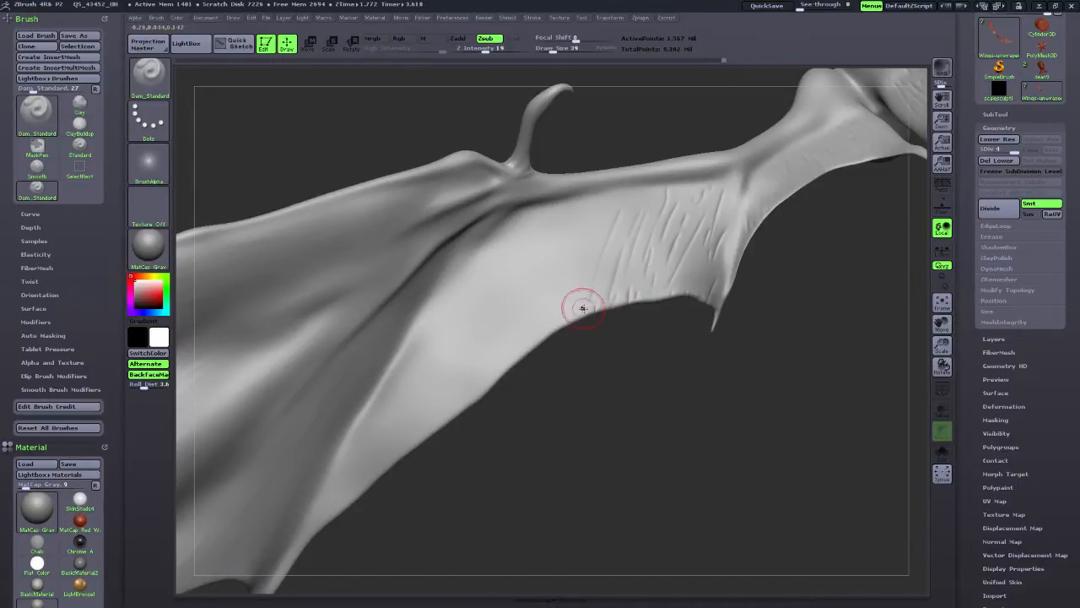
mouse_move(581, 307)
left_mouse_down()
mouse_move(583, 268)
mouse_move(566, 324)
left_mouse_up()
left_click_drag(566, 381, 568, 286)
Fill the rest of the inner panel with diagonal creases from the wrist down to its narrowing end along the finger bone.
left_click_drag(542, 333, 469, 397)
mouse_move(385, 413)
left_mouse_down()
mouse_move(711, 347)
mouse_move(439, 397)
mouse_move(492, 332)
left_mouse_up()
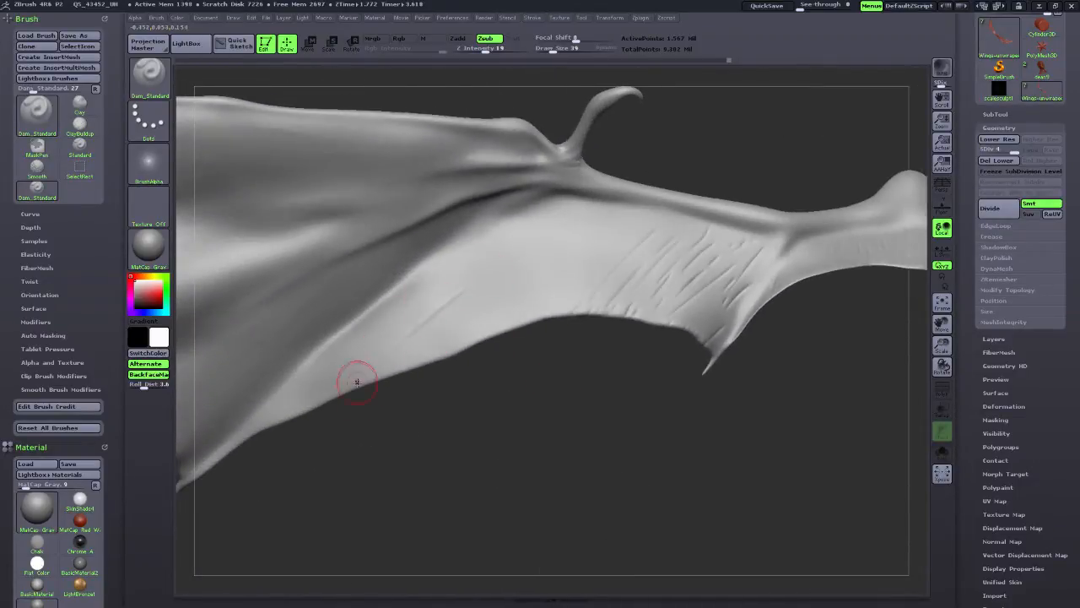
mouse_move(564, 242)
left_mouse_down()
mouse_move(470, 332)
mouse_move(521, 316)
left_mouse_up()
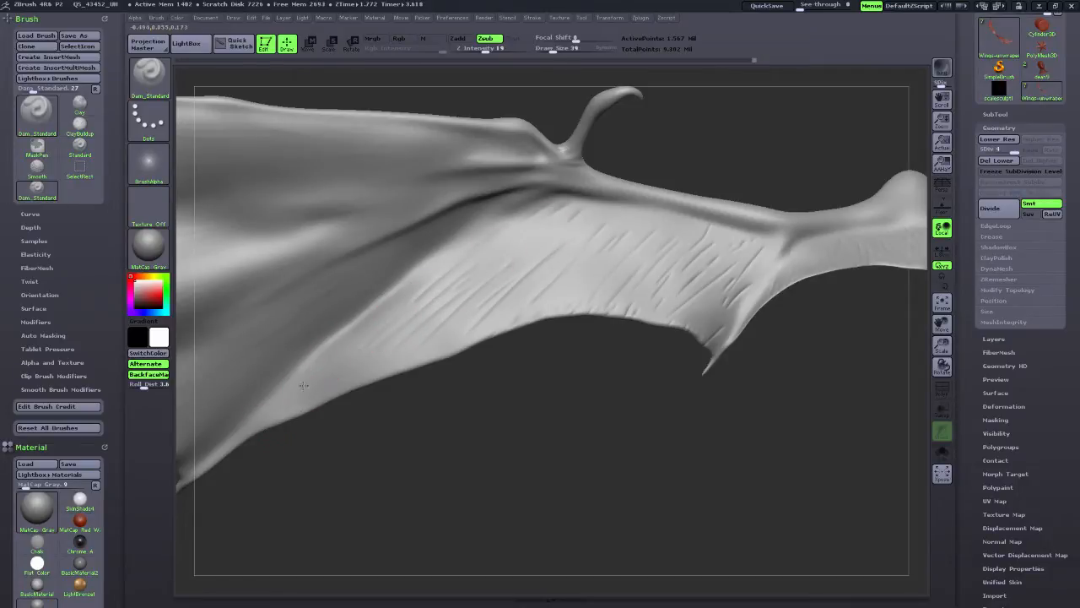
mouse_move(448, 416)
left_mouse_down()
mouse_move(469, 465)
mouse_move(398, 373)
left_mouse_up()
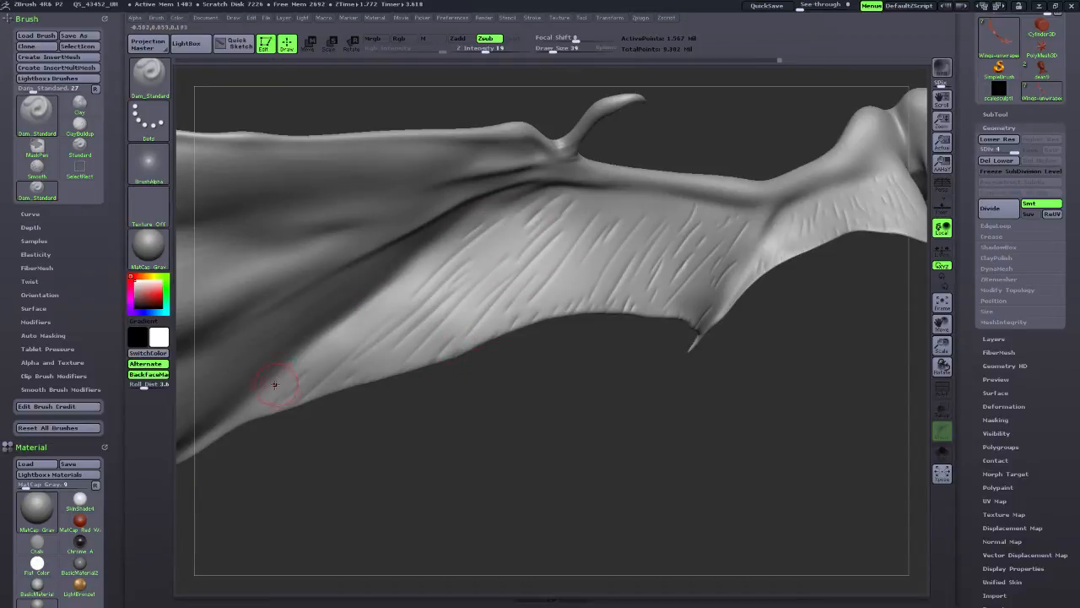
left_click_drag(229, 433, 414, 289)
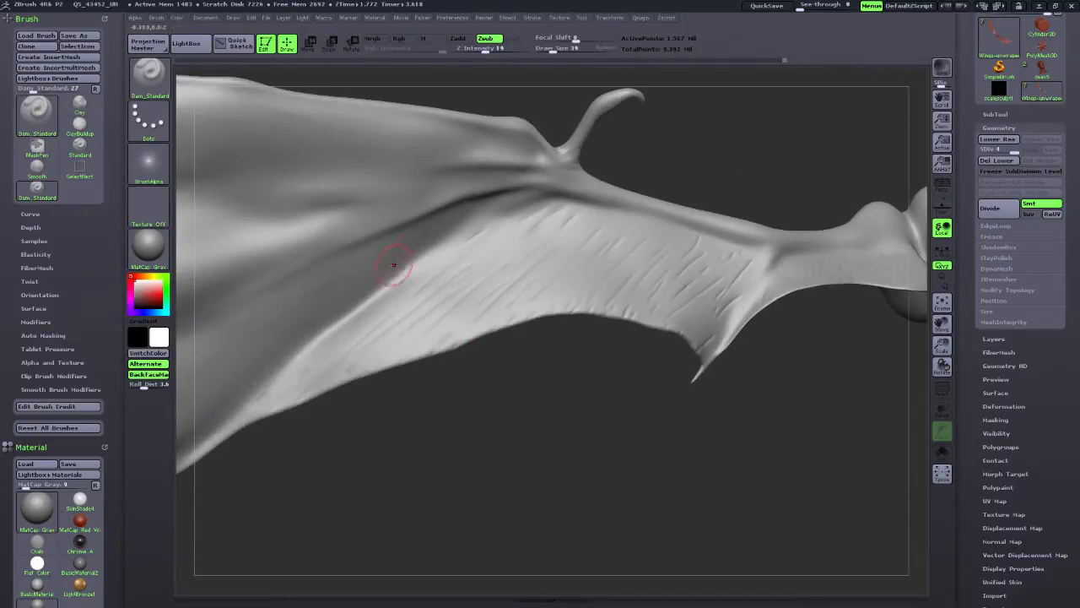
Carve long creases over the next membrane panel, from the first finger bone and its tip across to the neighbouring finger.
mouse_move(477, 422)
left_mouse_down()
mouse_move(480, 411)
mouse_move(513, 429)
mouse_move(641, 422)
mouse_move(519, 422)
mouse_move(320, 327)
left_mouse_up()
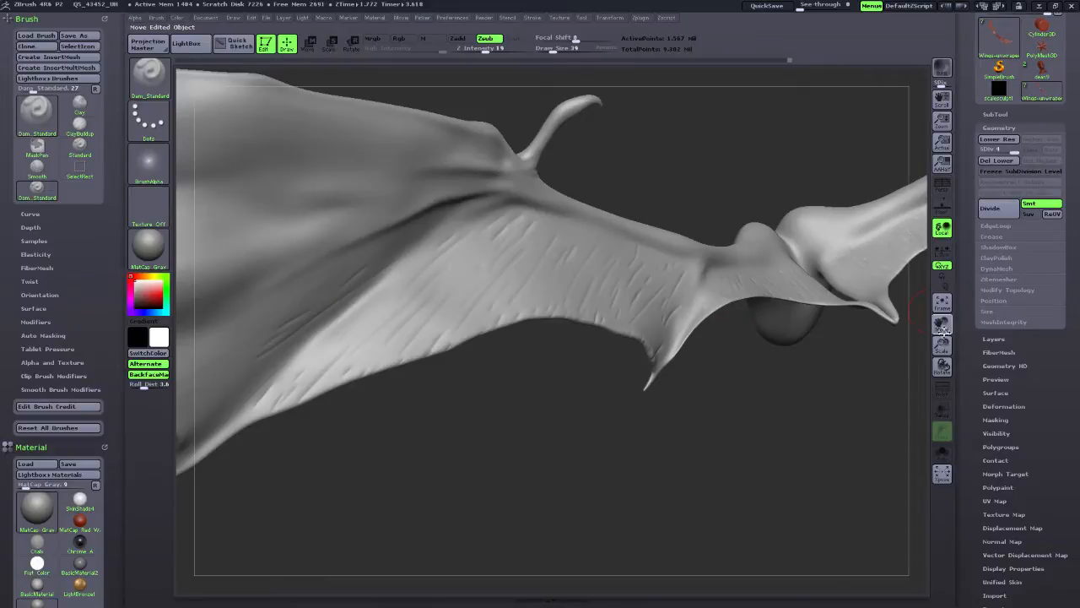
left_click_drag(944, 329, 1070, 368)
left_click_drag(706, 510, 654, 498)
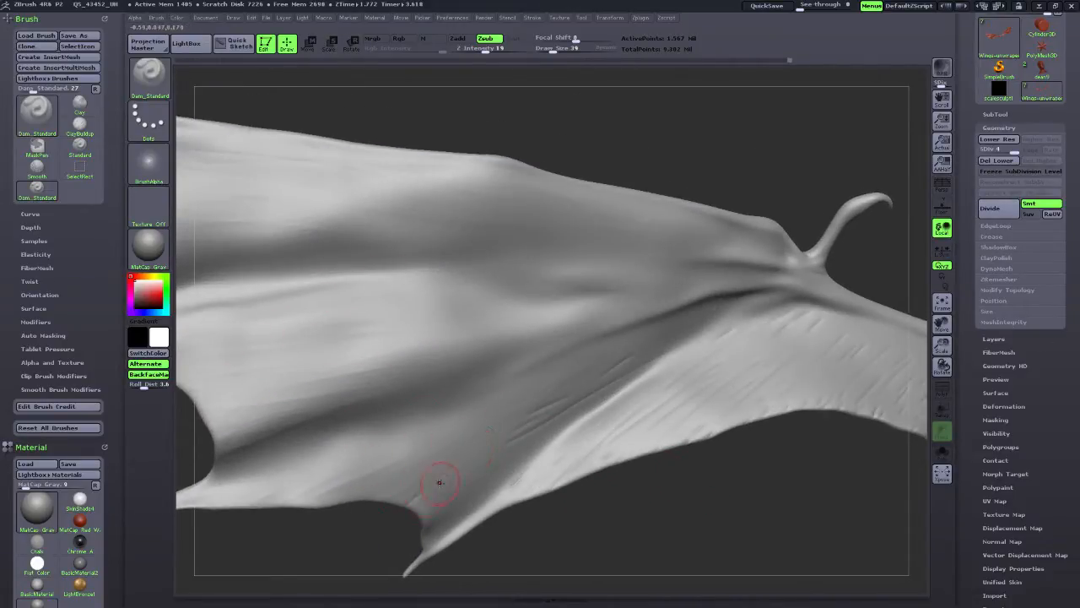
left_click_drag(414, 521, 419, 365)
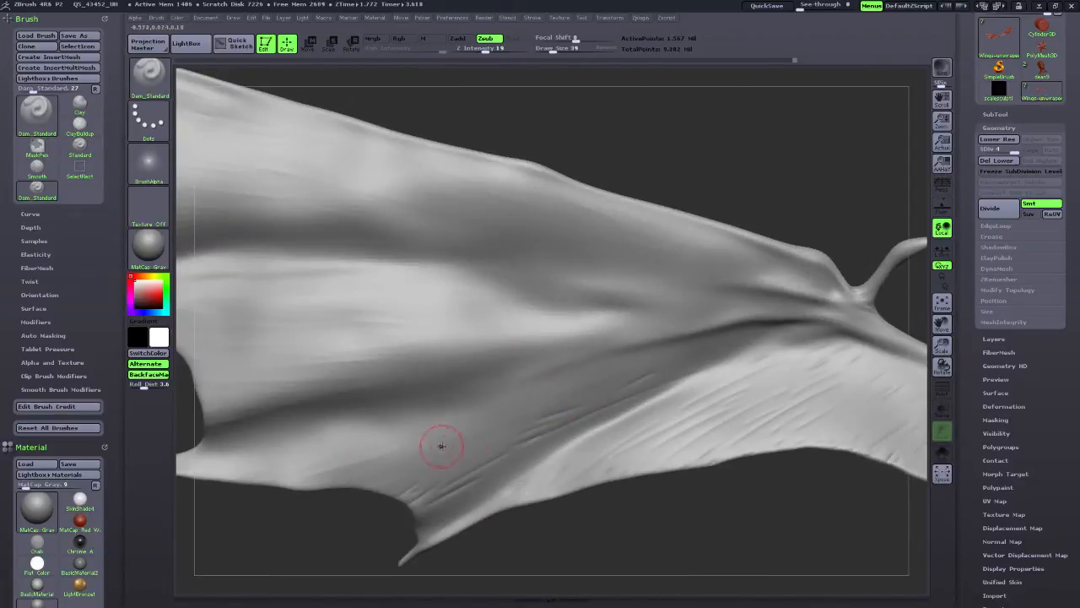
left_click_drag(413, 442, 506, 409)
left_click_drag(323, 450, 472, 412)
mouse_move(280, 481)
left_mouse_down()
mouse_move(367, 451)
mouse_move(452, 449)
left_mouse_up()
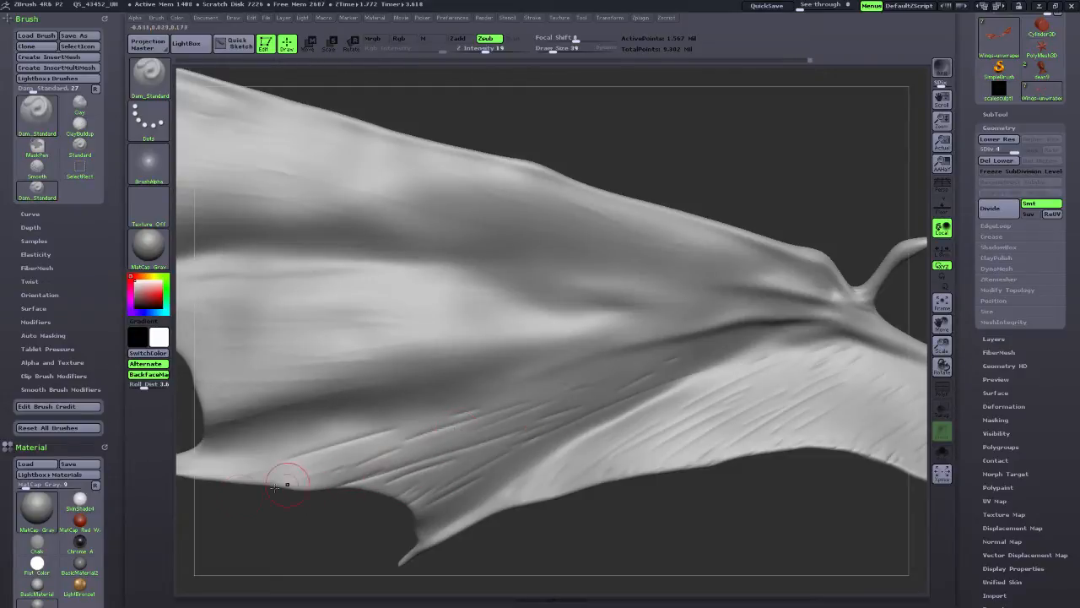
left_click_drag(191, 465, 395, 411)
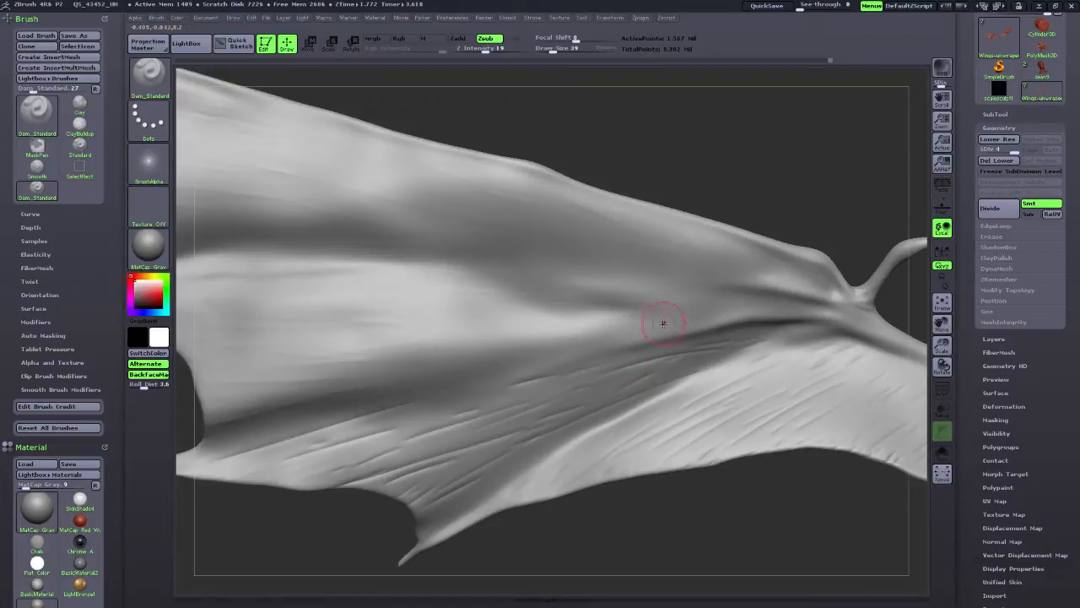
Carve lengthwise creases across the following finger panel, from its curved free edge toward the wrist and up to the next finger spike.
mouse_move(664, 323)
left_mouse_down()
mouse_move(414, 372)
mouse_move(265, 377)
left_mouse_up()
left_click_drag(193, 386, 466, 361)
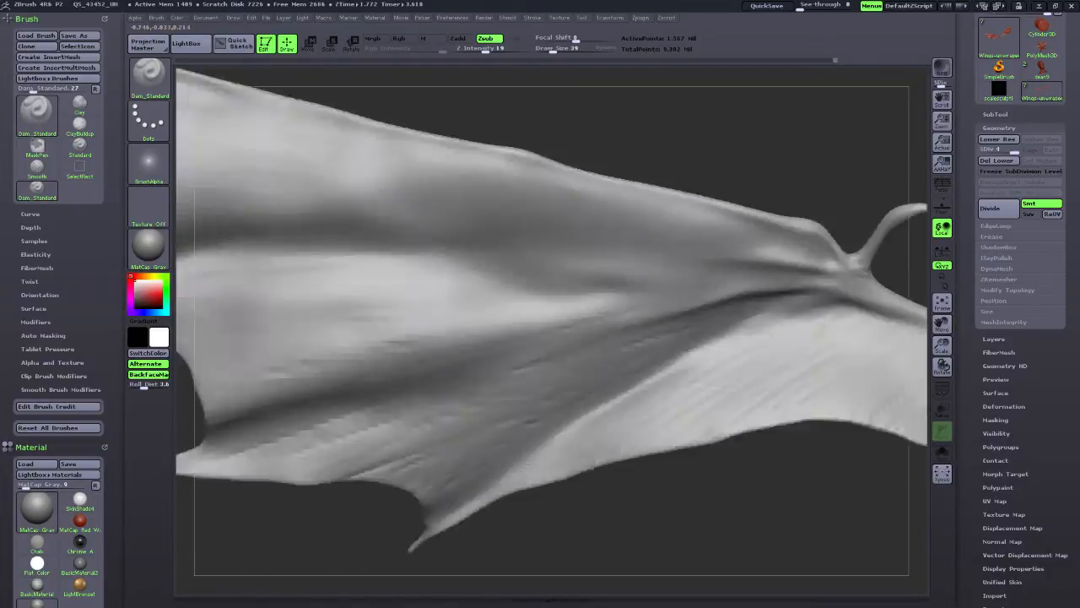
left_click_drag(725, 522, 675, 511)
left_click_drag(941, 324, 1072, 371)
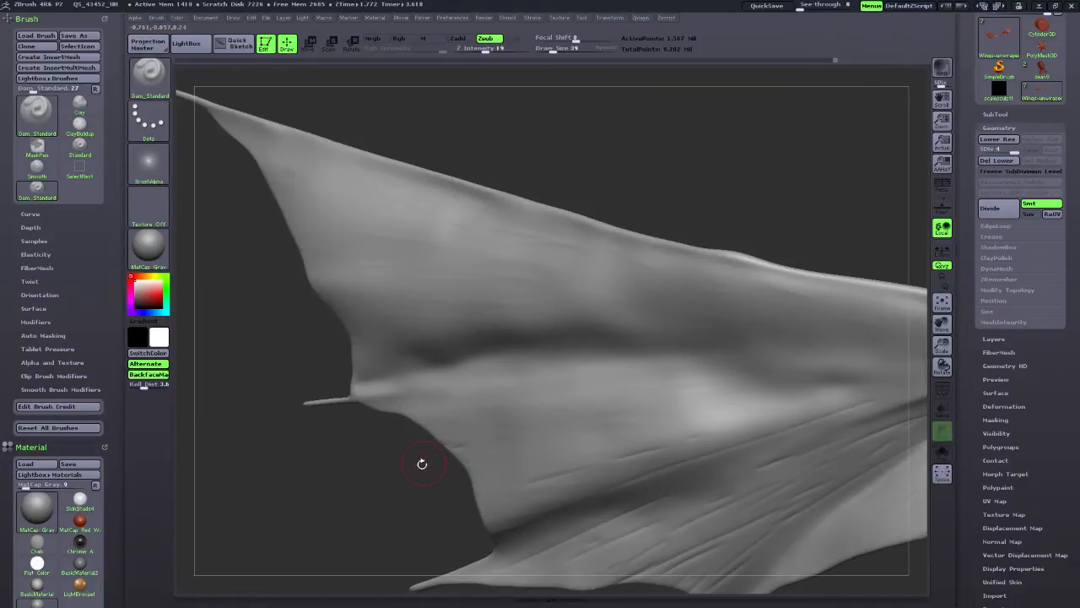
left_click_drag(405, 473, 440, 469)
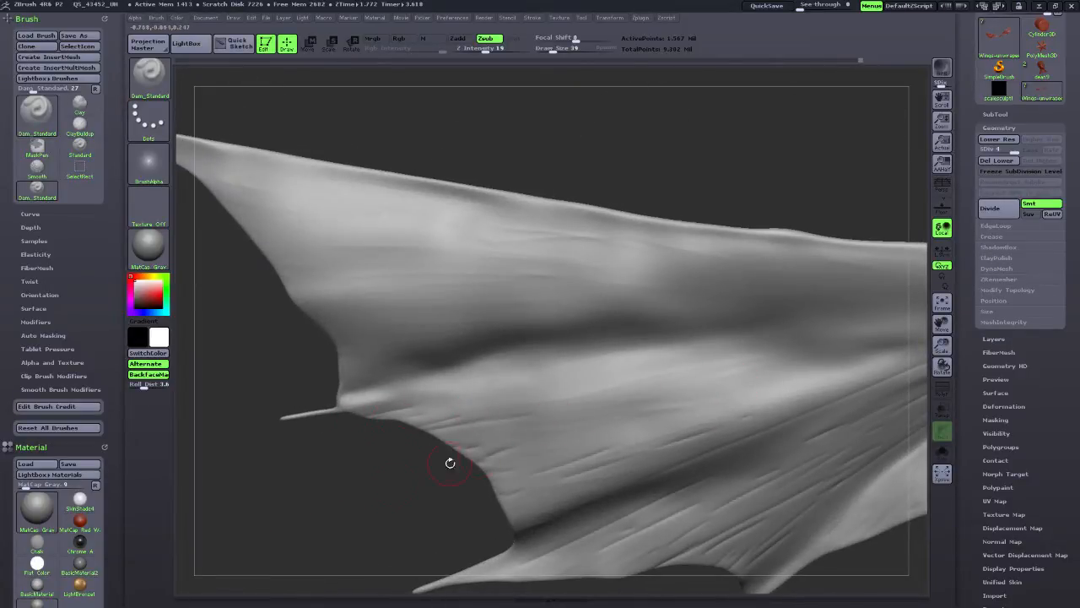
mouse_move(562, 437)
left_mouse_down()
mouse_move(686, 394)
mouse_move(640, 399)
left_mouse_up()
mouse_move(605, 395)
left_mouse_down()
mouse_move(694, 376)
mouse_move(658, 412)
mouse_move(737, 388)
mouse_move(652, 435)
left_mouse_up()
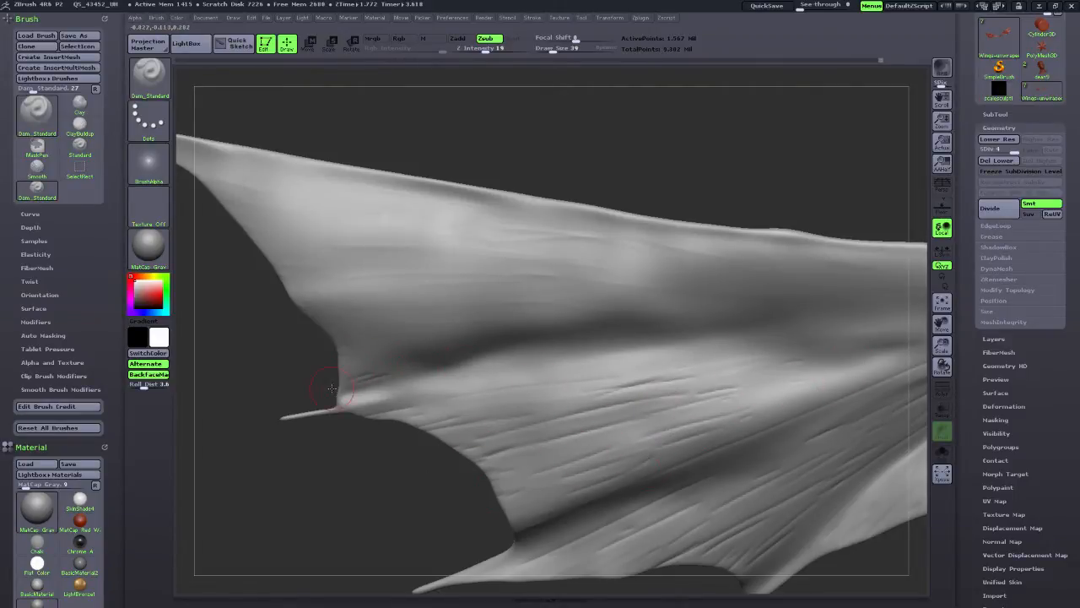
Carve near-horizontal creases on the outermost panel, from the finger bone beside the spike up to the panel's middle.
left_click_drag(552, 317, 354, 334)
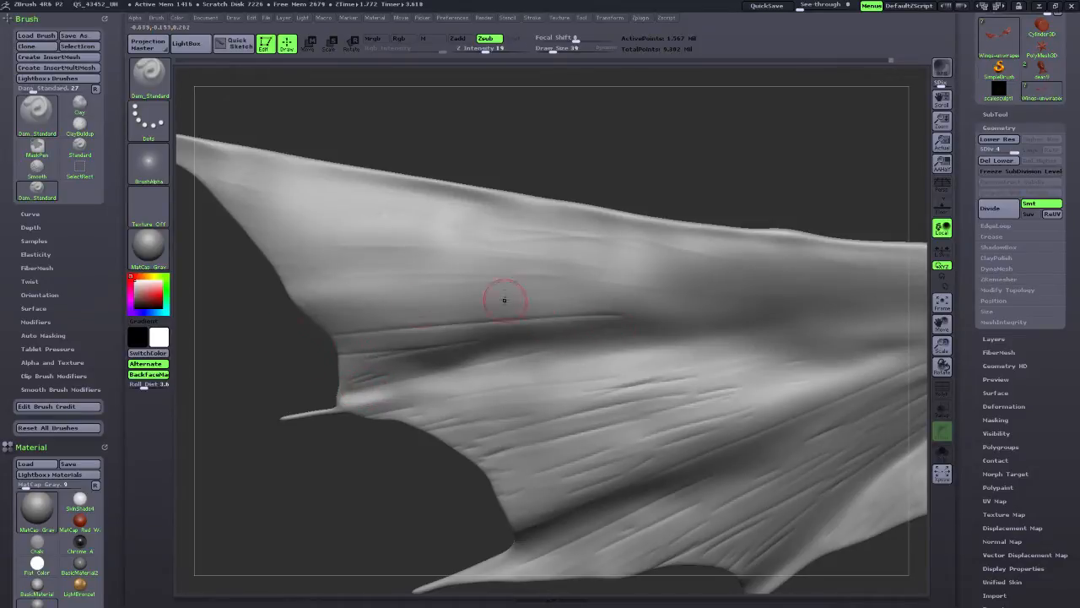
left_click_drag(582, 318, 464, 329)
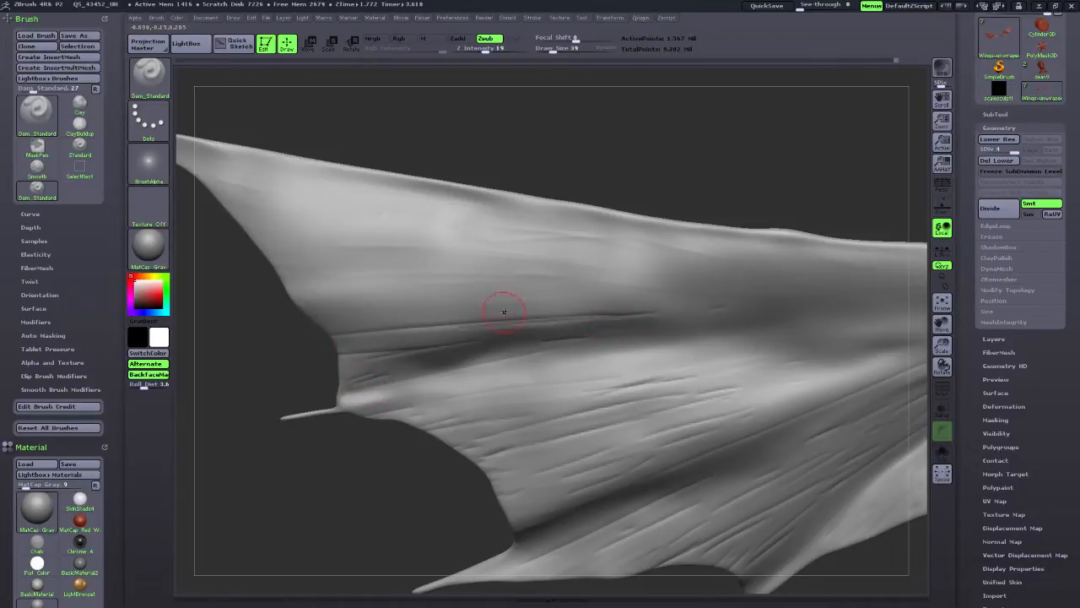
left_click_drag(641, 279, 506, 300)
mouse_move(508, 263)
left_mouse_down()
mouse_move(648, 269)
mouse_move(311, 256)
mouse_move(320, 277)
mouse_move(371, 277)
left_mouse_up()
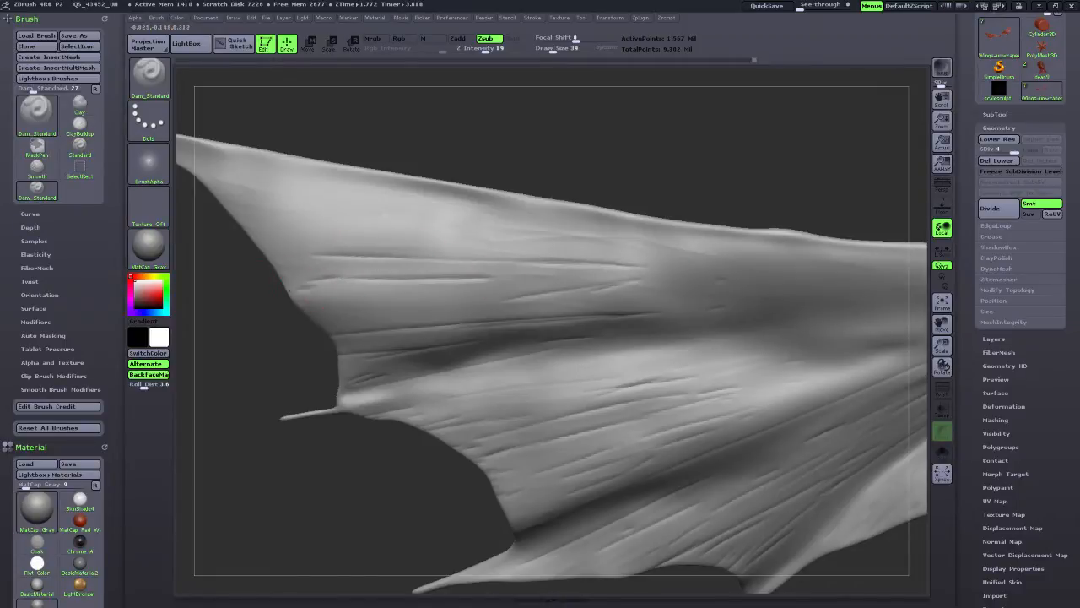
left_click_drag(469, 300, 336, 302)
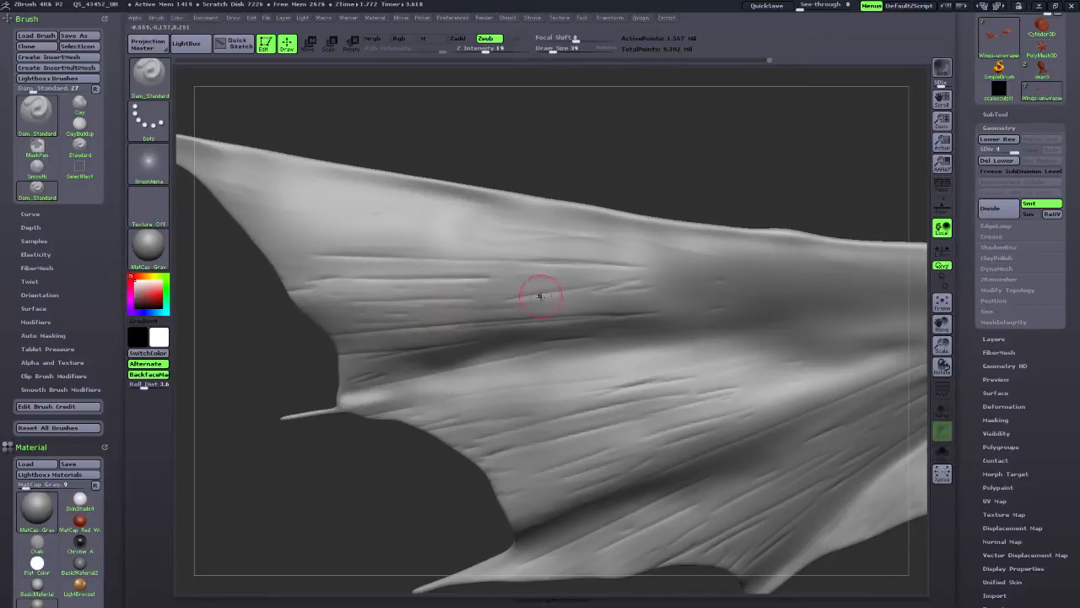
Add short creases in the middle of the outermost panel and below its leading edge.
left_click_drag(662, 275, 495, 273)
left_click_drag(574, 236, 517, 241)
left_click_drag(424, 237, 367, 239)
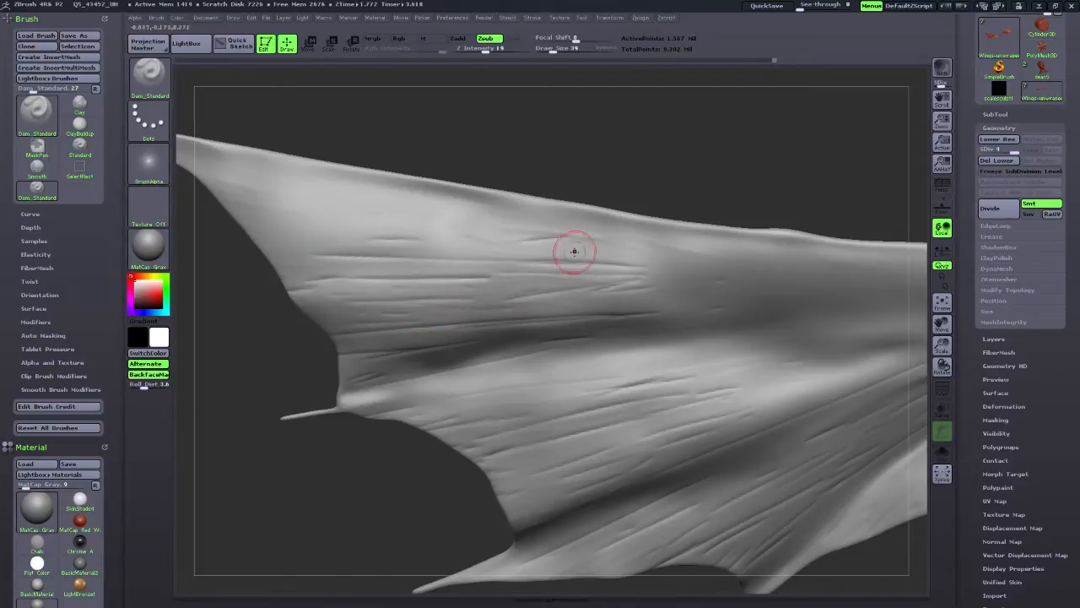
mouse_move(435, 227)
left_mouse_down()
mouse_move(300, 228)
mouse_move(262, 195)
mouse_move(483, 224)
left_mouse_up()
Try long continuous creases across the outermost panel from its free edge toward the wrist, and undo them.
left_click_drag(252, 233, 591, 261)
left_click_drag(348, 272, 679, 283)
left_click_drag(362, 319, 675, 301)
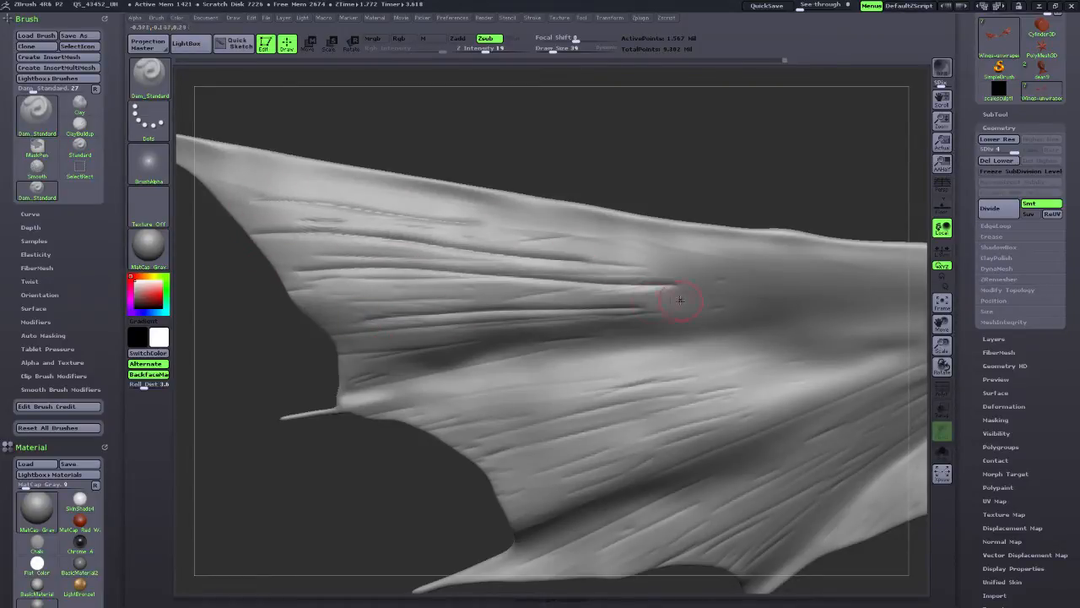
key("ctrl+z")
key("ctrl+z")
key("ctrl+z")
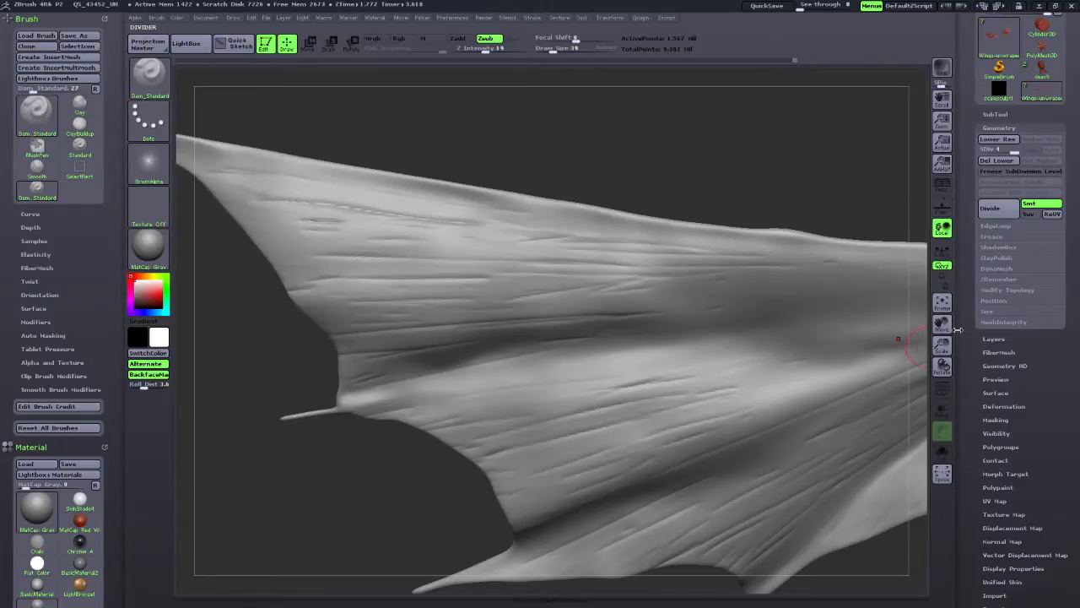
Carve short creases near the wingtip, along the outermost panel's free edge and below its leading edge.
left_click_drag(943, 322, 1046, 415)
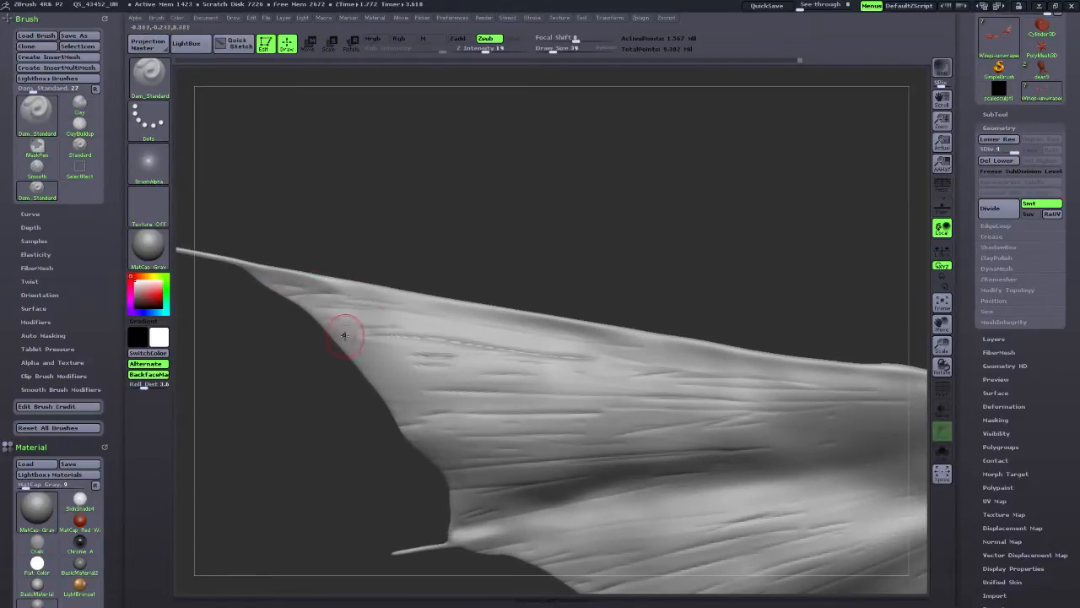
left_click_drag(335, 397, 325, 399)
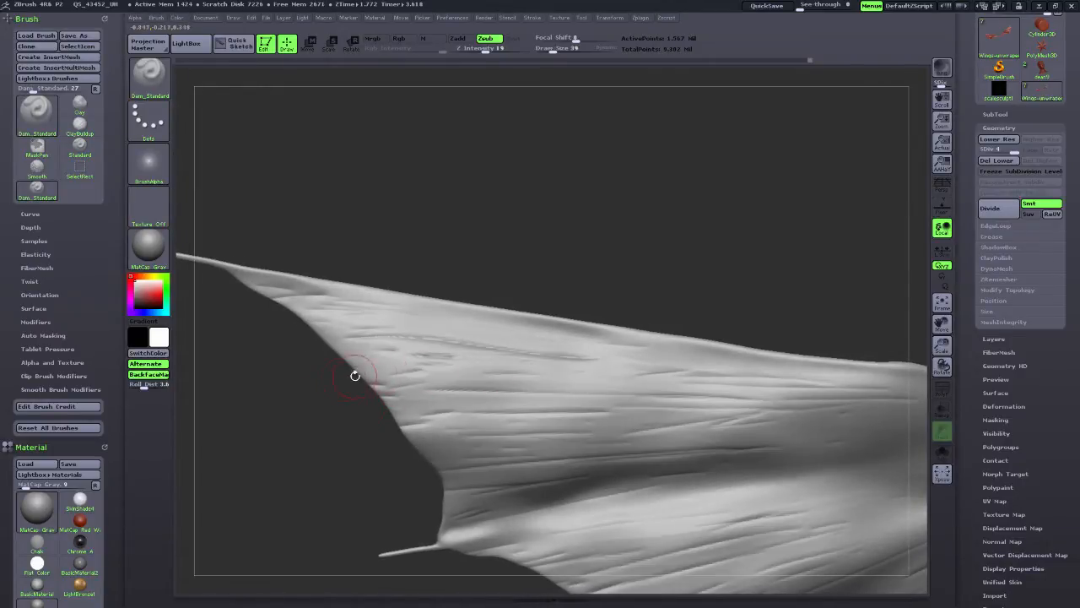
left_click_drag(315, 355, 341, 348)
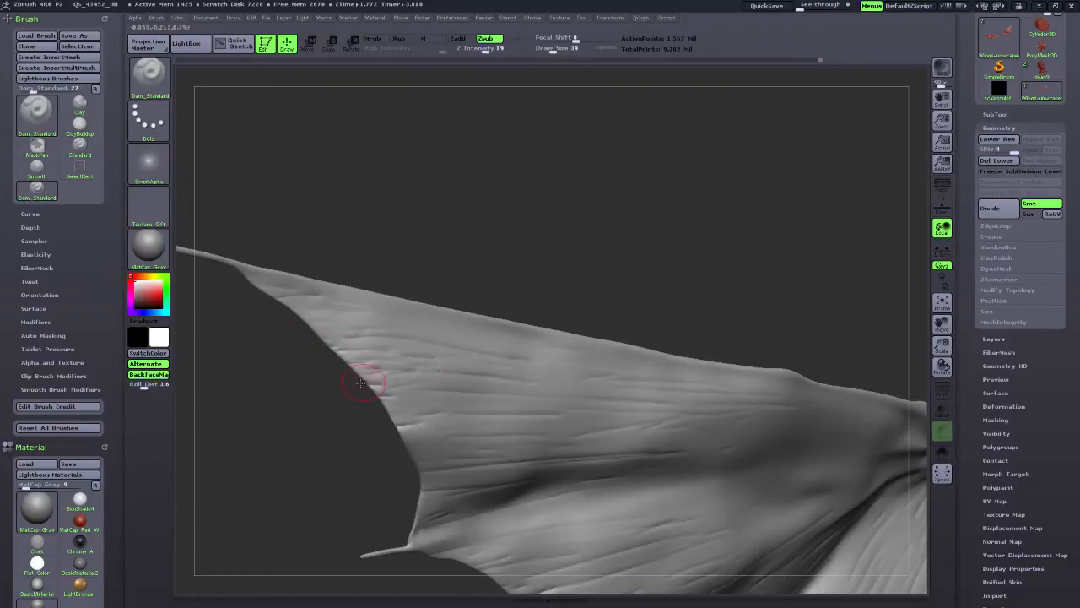
left_click_drag(619, 291, 656, 294)
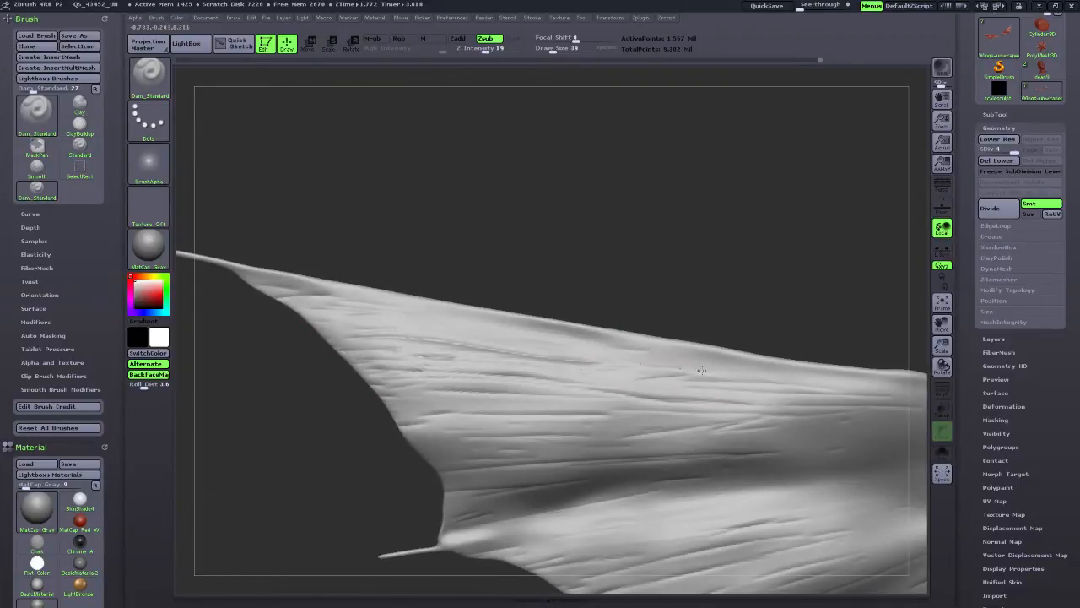
Carve overlapping creases on the inner part of the outermost panel, where it narrows toward the wrist.
left_click_drag(943, 325, 611, 289)
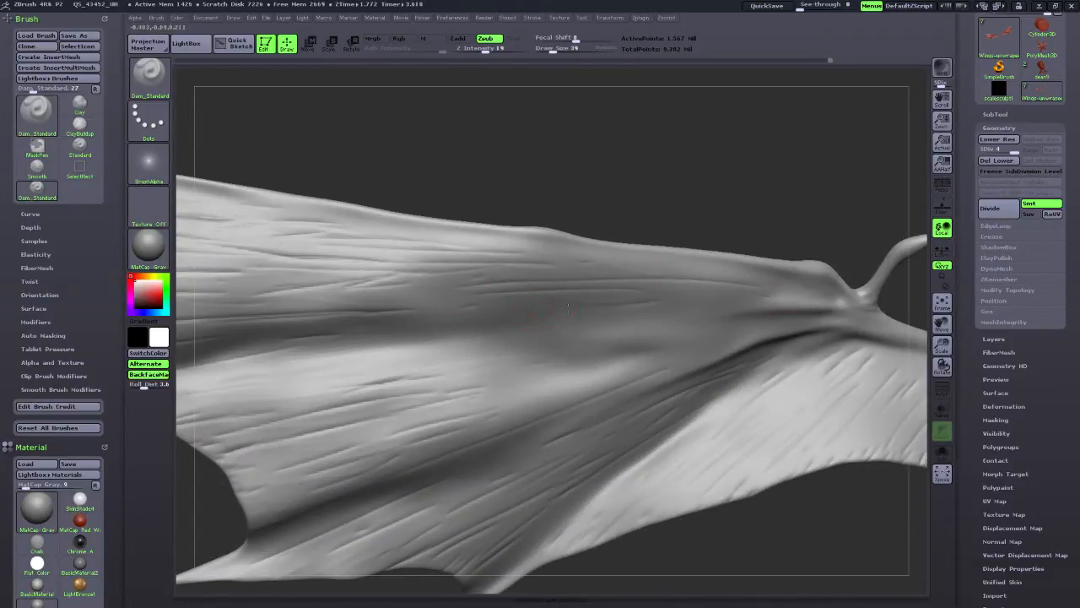
left_click_drag(538, 302, 410, 293)
left_click_drag(501, 290, 375, 303)
left_click_drag(324, 298, 521, 269)
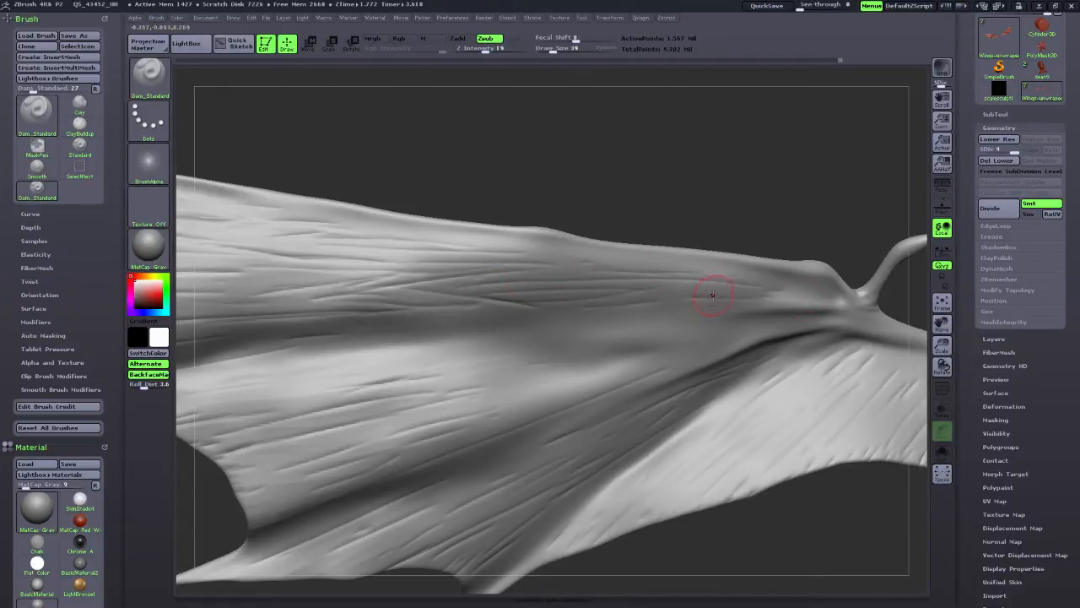
Smooth the creases below the leading edge near the finger joint and carve finer ones toward the wrist.
key("ctrl")
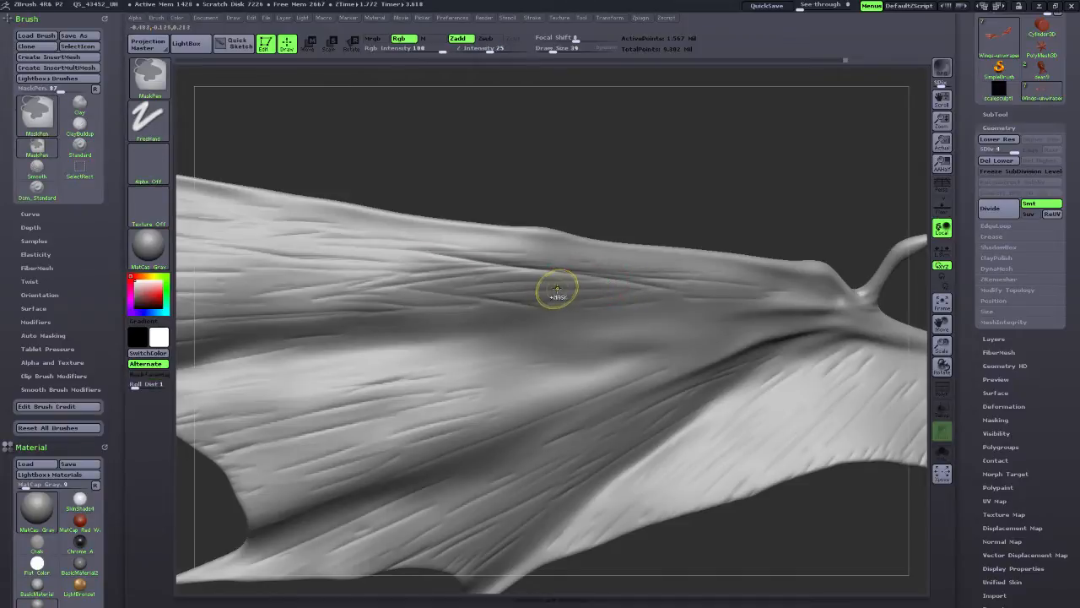
key("shift")
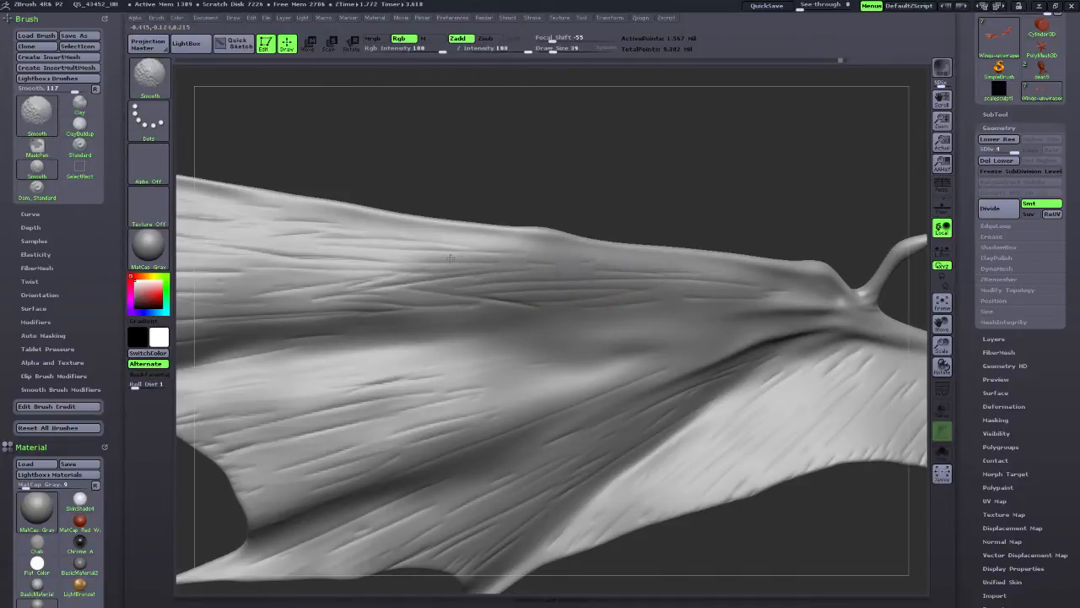
left_click_drag(449, 258, 588, 266, "shift")
left_click_drag(737, 281, 505, 254)
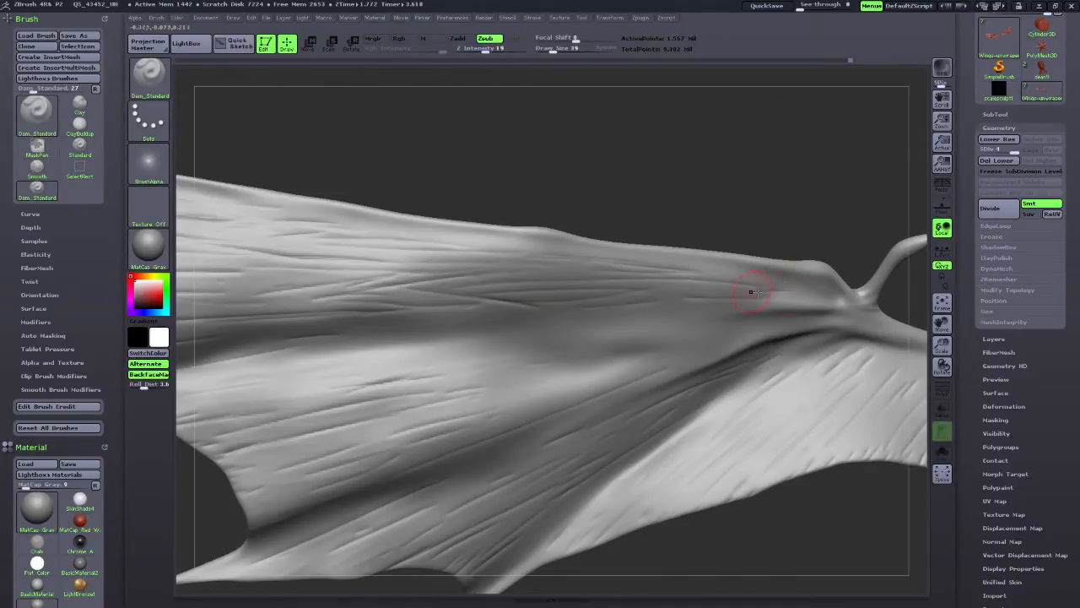
Carve additional creases along the outer finger ridge and across the upper part of the adjoining middle panel, toward the wrist.
left_click_drag(604, 320, 412, 348)
left_click_drag(490, 337, 420, 349)
left_click_drag(616, 333, 645, 330)
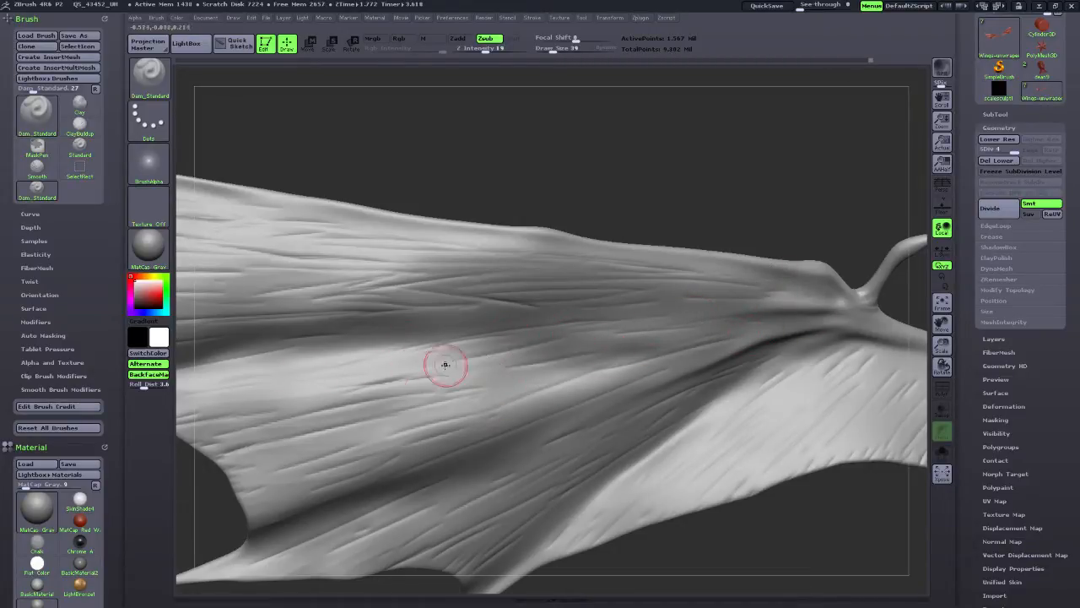
mouse_move(587, 362)
left_mouse_down()
mouse_move(425, 387)
mouse_move(530, 378)
left_mouse_up()
left_click_drag(644, 352, 559, 384)
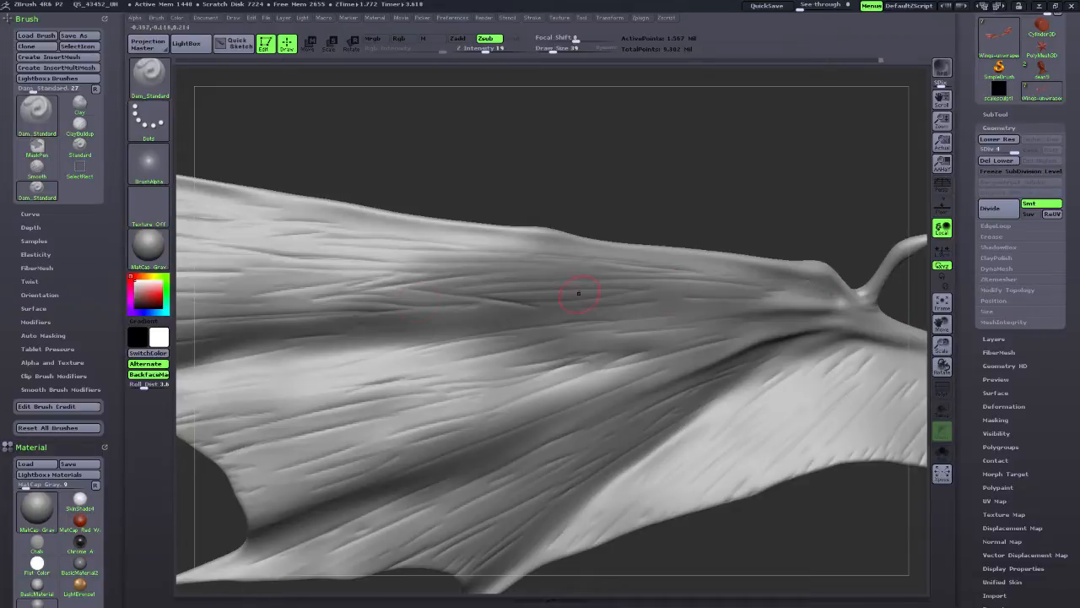
Try adjusting the Smooth brush's modifier and smoothing the creases near the finger joint, and undo the stroke.
key("shift")
key("shift")
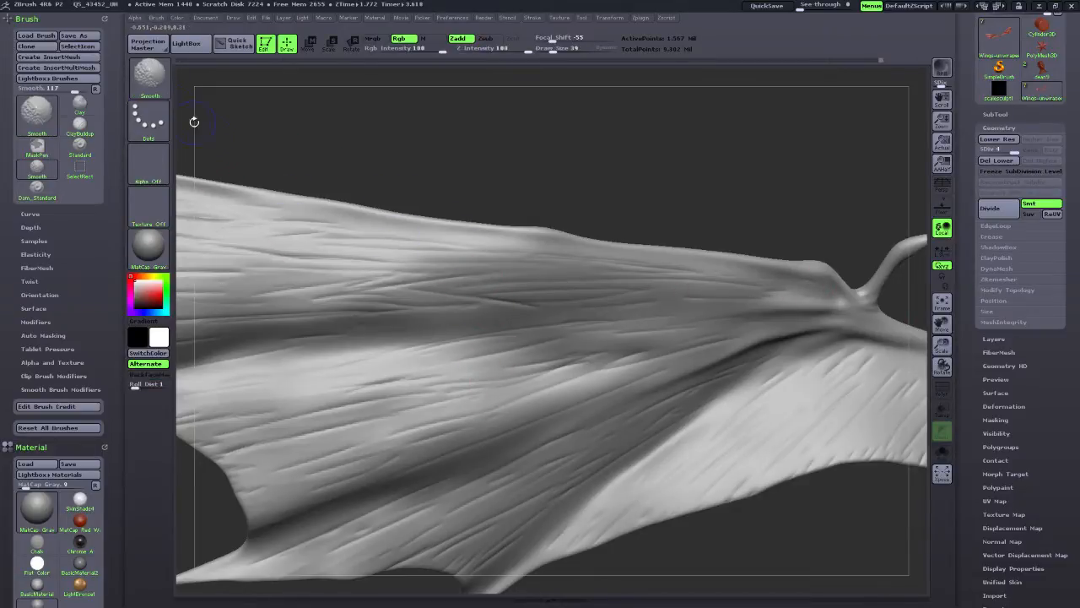
left_click(161, 84)
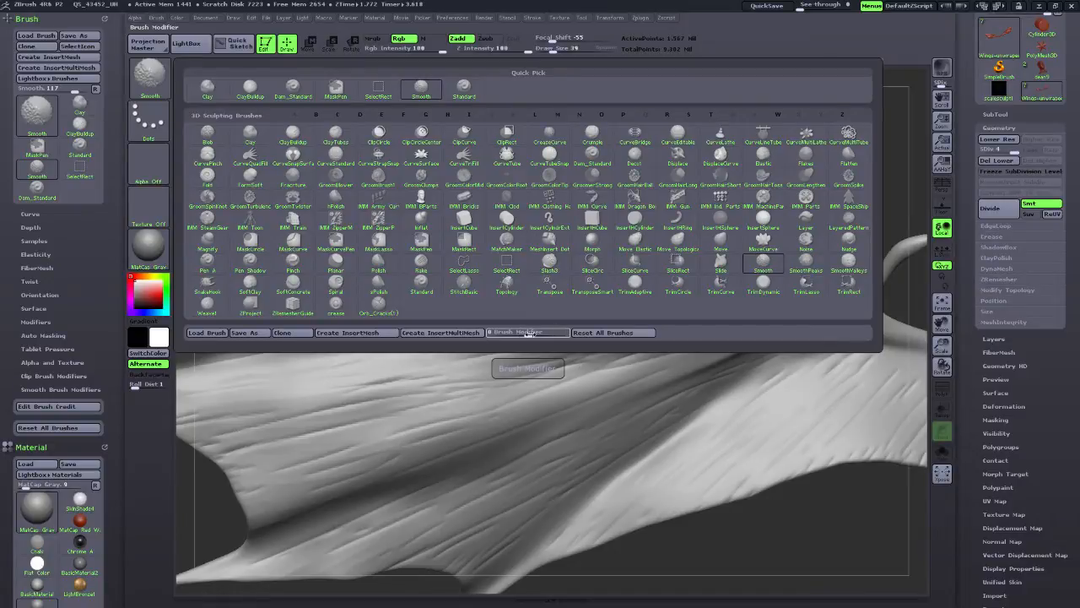
left_click_drag(527, 332, 550, 335)
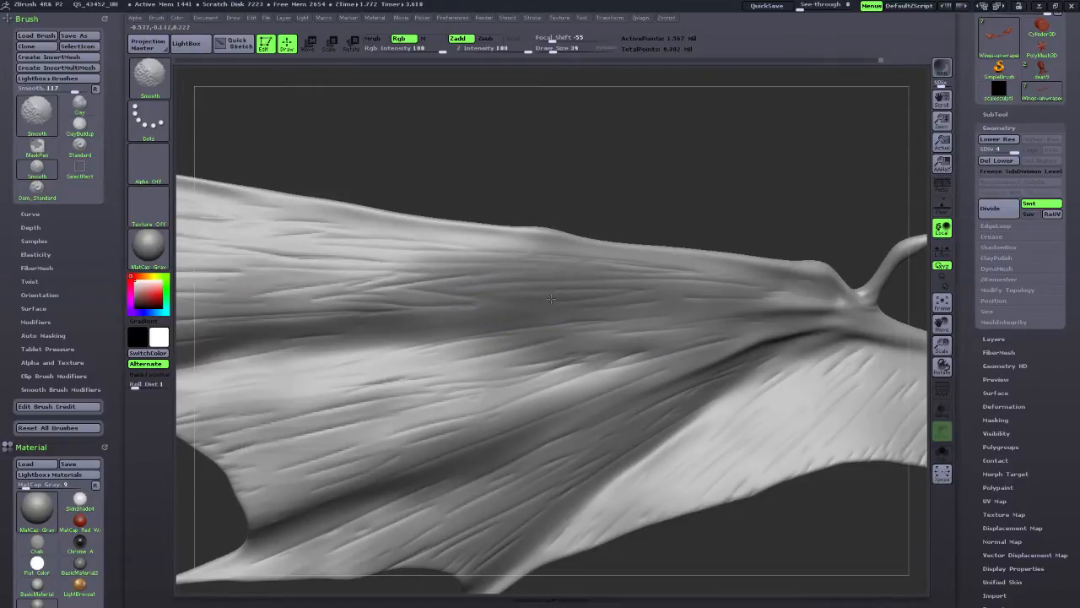
left_click_drag(551, 298, 591, 295, "shift")
key("ctrl+z")
left_click(149, 76)
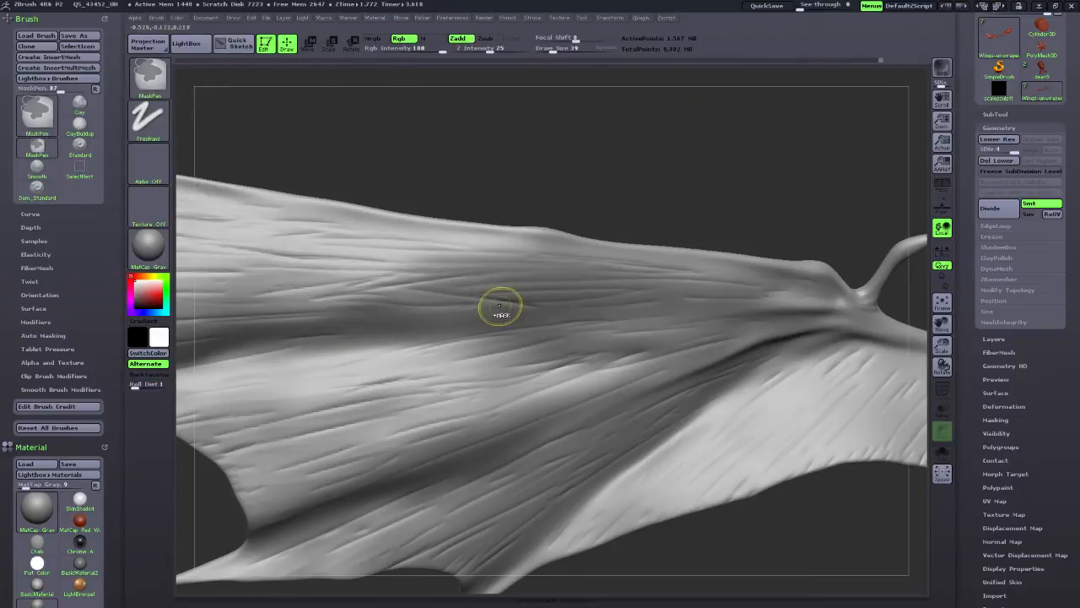
Set the Smooth brush's Z Intensity to 57 and its Draw Size to 81.
mouse_move(942, 323)
left_mouse_down()
mouse_move(993, 369)
mouse_move(1019, 291)
left_mouse_up()
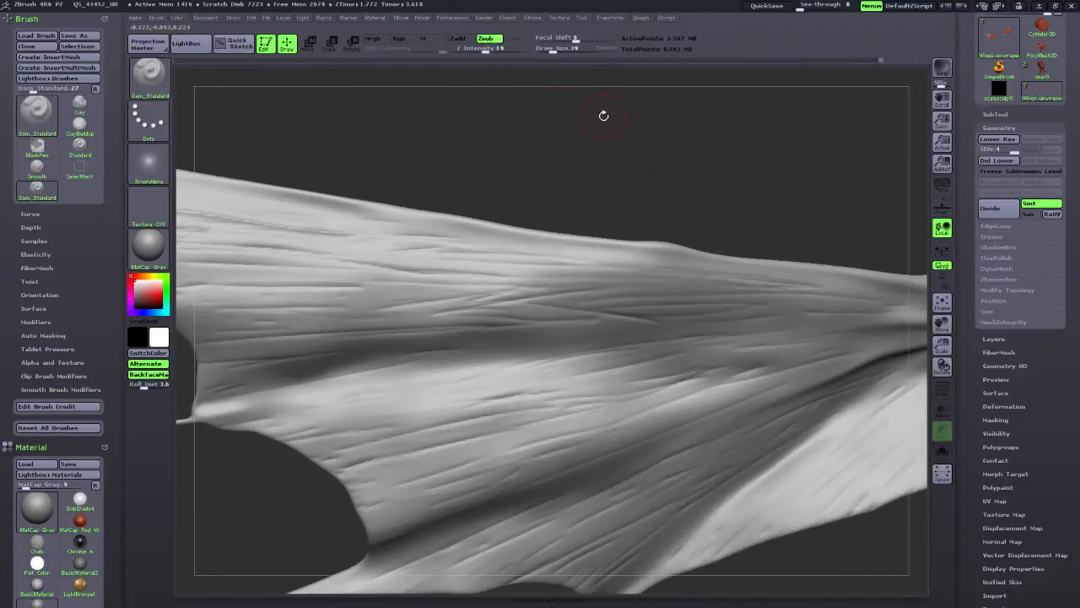
key("shift")
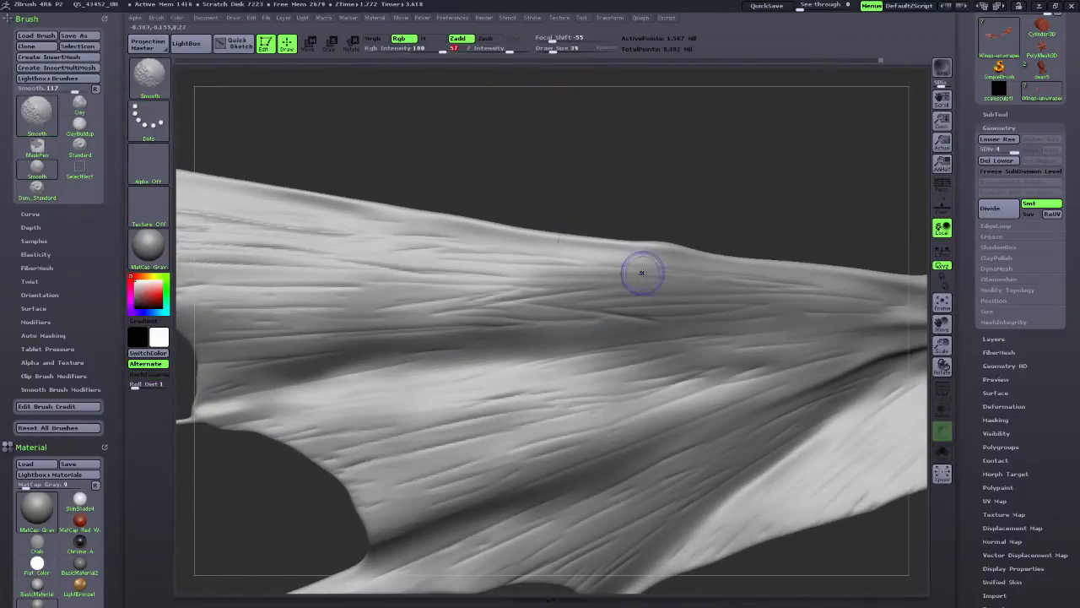
left_click_drag(554, 50, 559, 49)
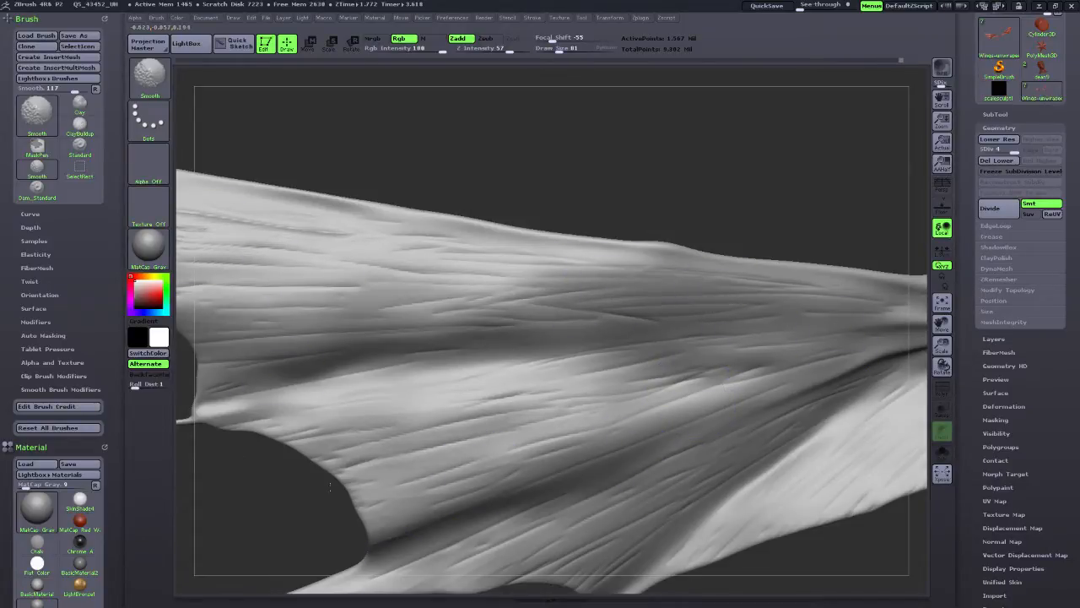
Soften the creases on the forearm, elbow and shoulder membranes with the Smooth brush.
left_click_drag(942, 323, 799, 248)
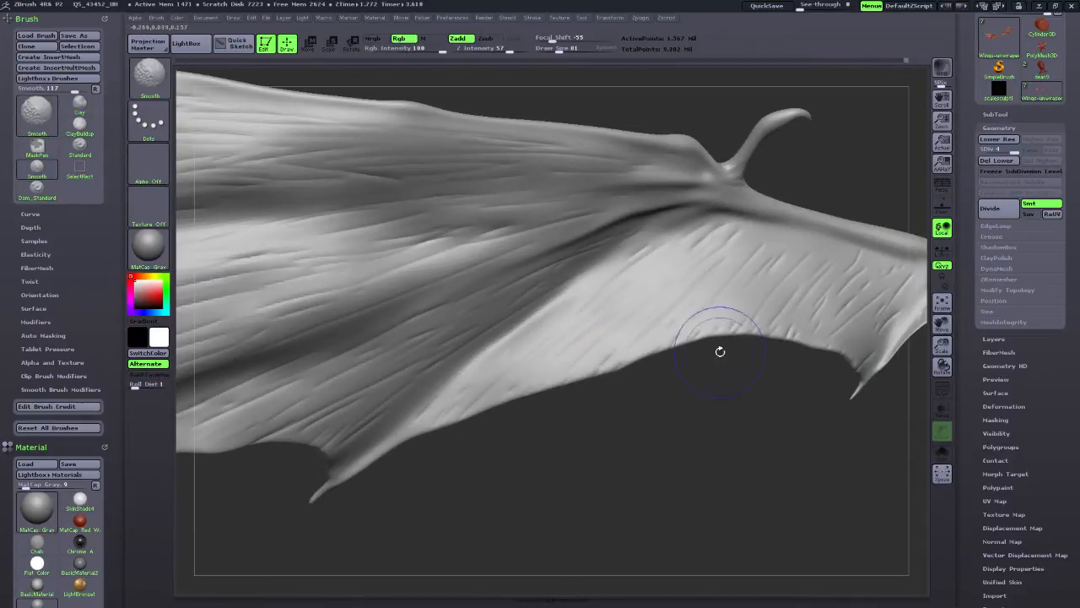
mouse_move(943, 323)
left_mouse_down()
mouse_move(829, 368)
mouse_move(601, 332)
left_mouse_up()
left_click_drag(752, 346, 764, 318)
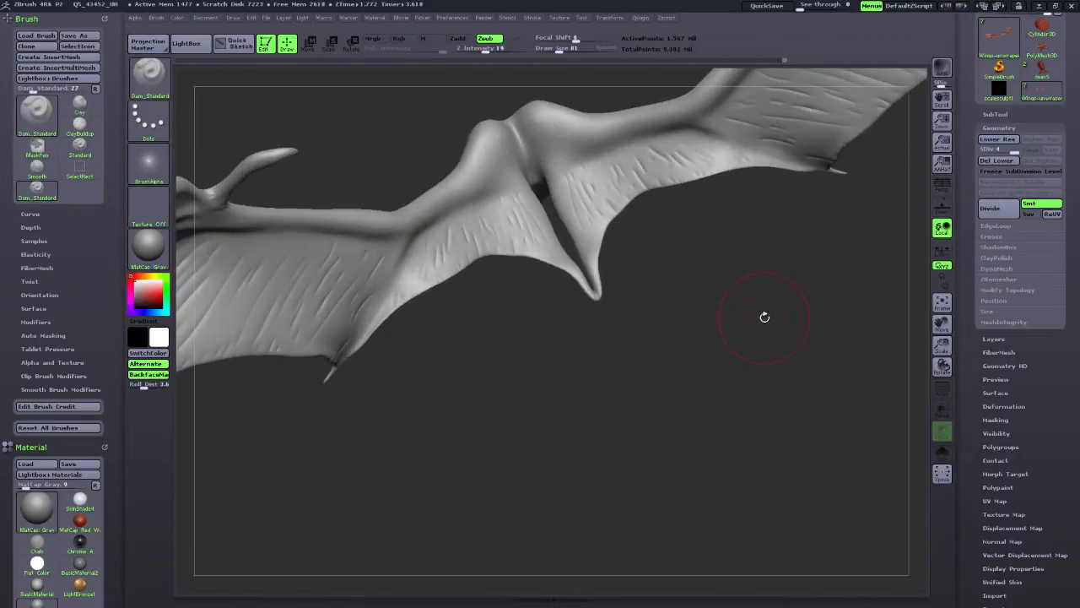
left_click_drag(629, 219, 484, 236, "shift")
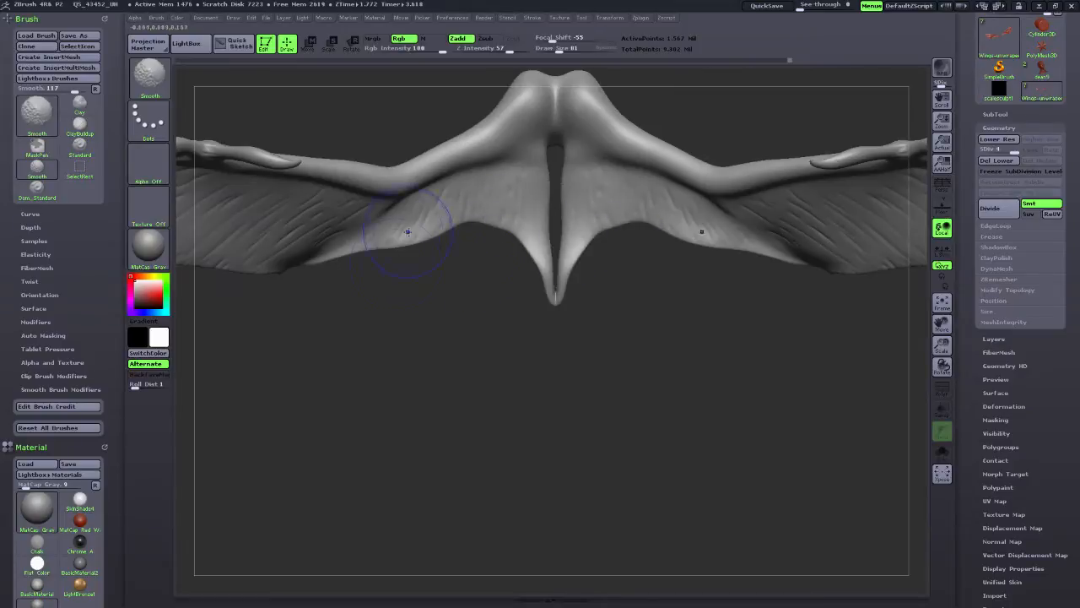
left_click_drag(525, 415, 626, 437)
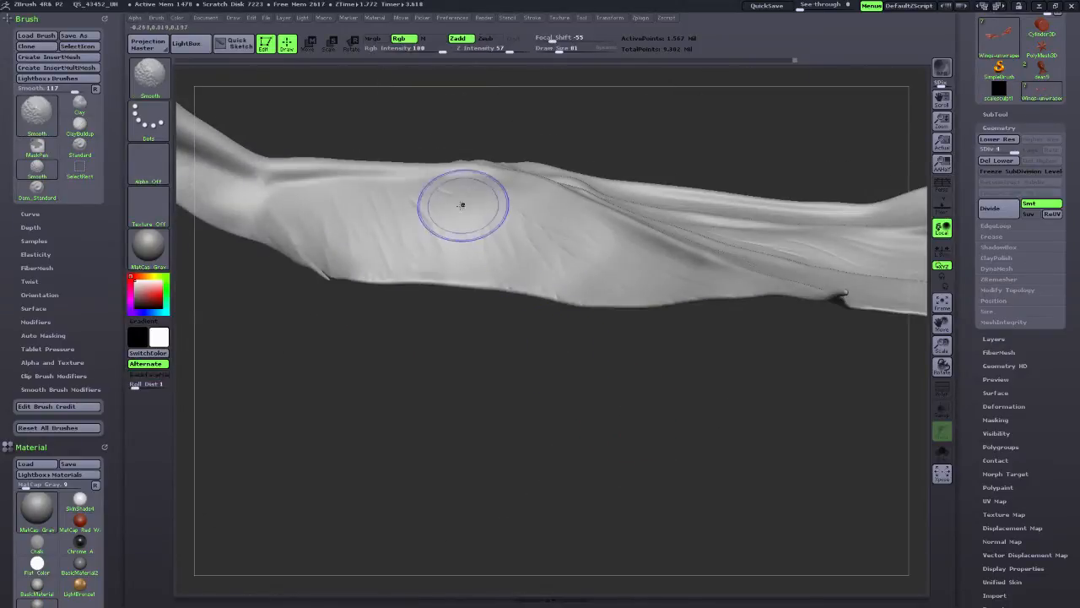
left_click_drag(537, 375, 552, 318)
mouse_move(598, 414)
left_mouse_down()
mouse_move(668, 439)
mouse_move(680, 429)
left_mouse_up()
Smooth the creases on the two panels between the lower fingers on the wing's other side, out to their free edges.
left_click_drag(940, 318, 818, 398)
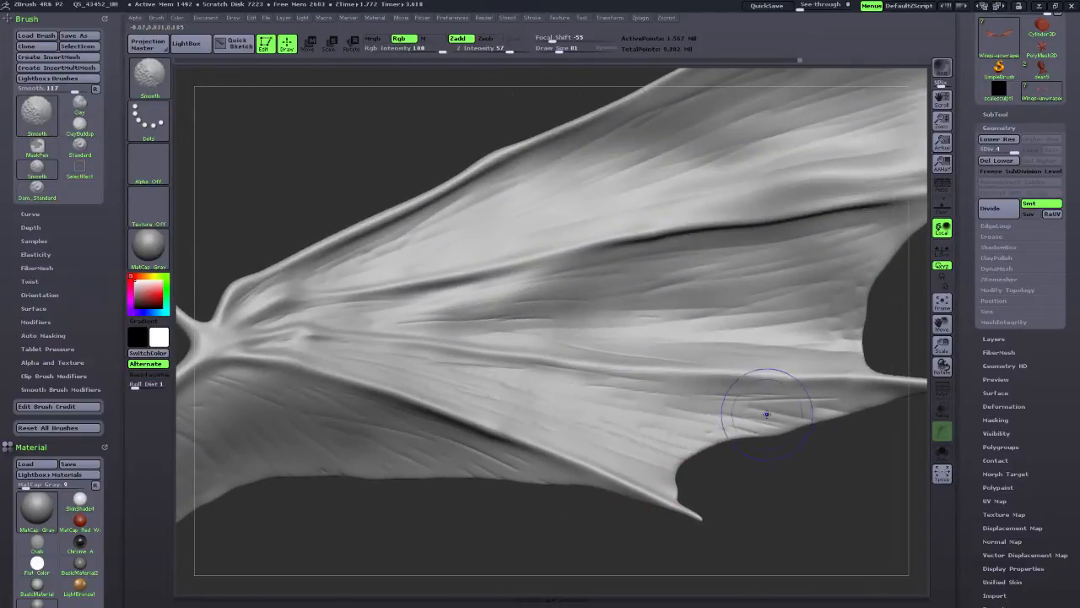
left_click_drag(773, 401, 517, 393, "shift")
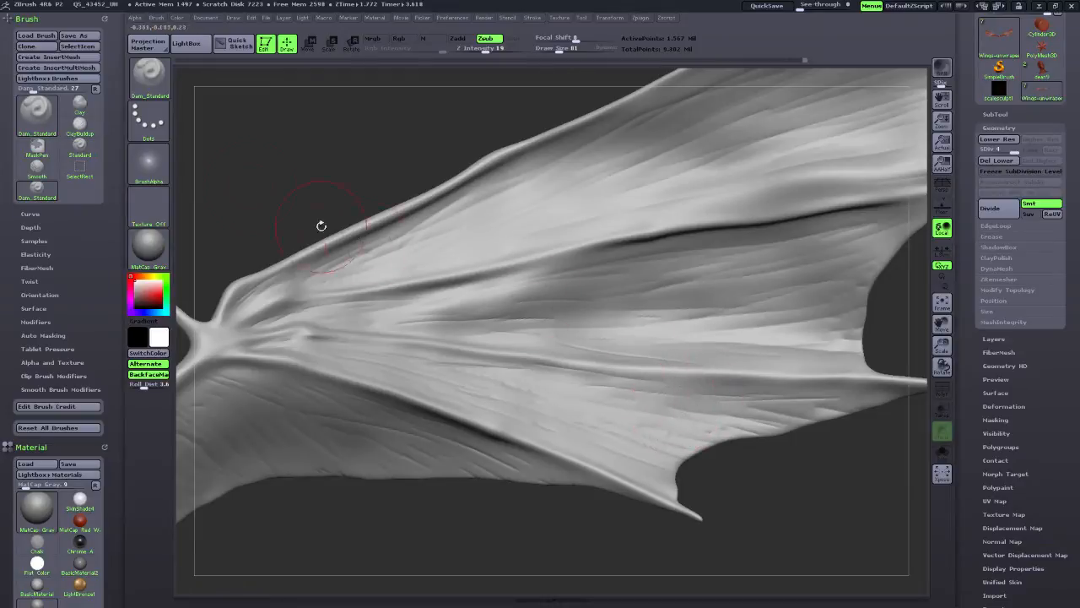
left_click(150, 78)
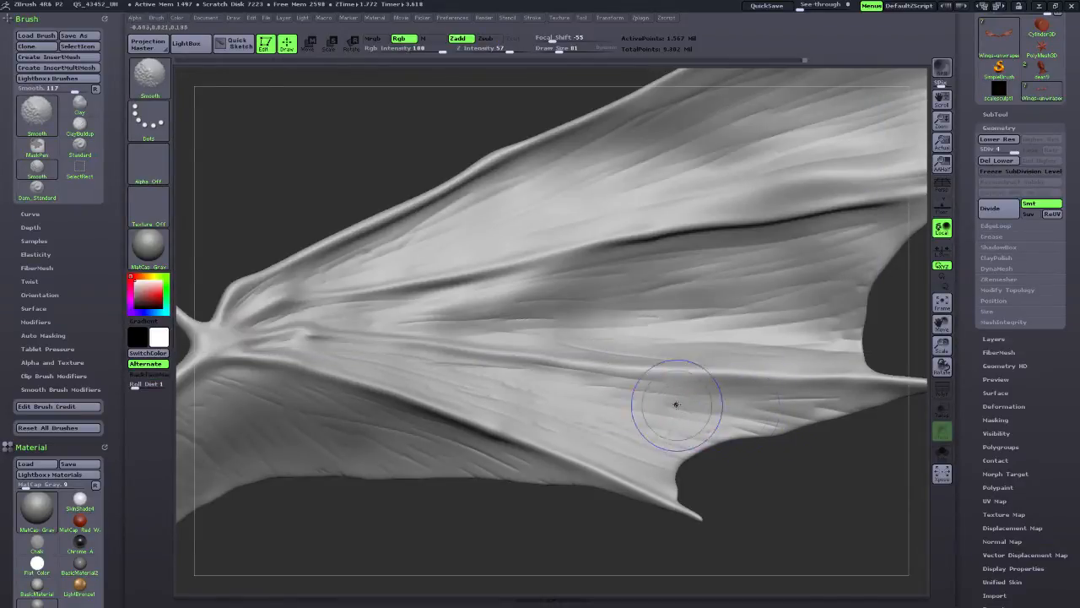
left_click_drag(796, 412, 751, 410, "shift")
left_click_drag(503, 403, 552, 407, "shift")
left_click_drag(594, 308, 599, 325, "shift")
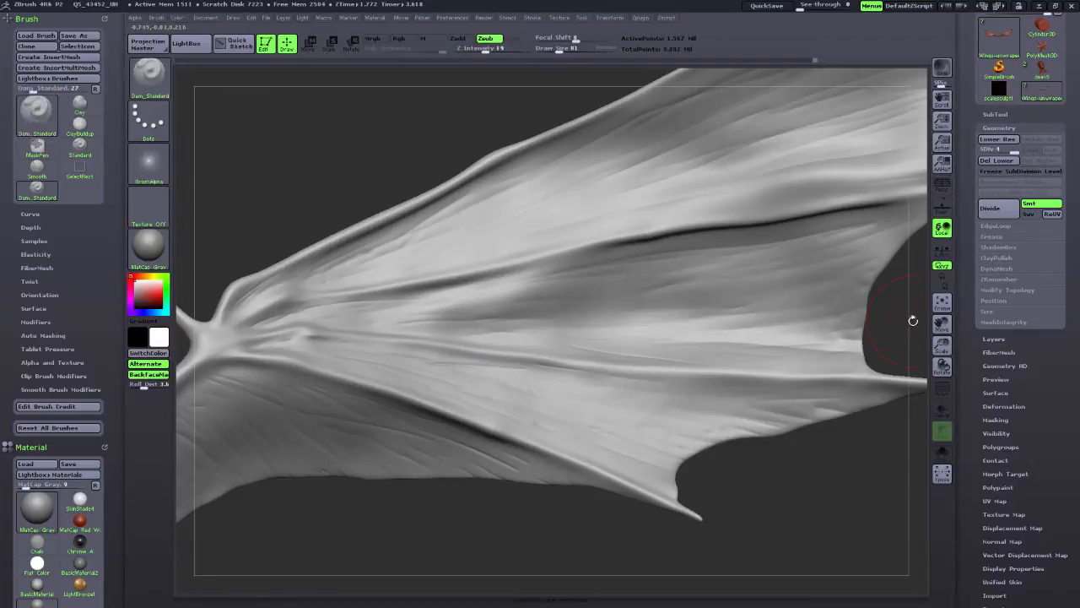
Soften the creases across the outermost panel and the panels converging at the wrist on the same side.
left_click_drag(939, 332, 839, 498)
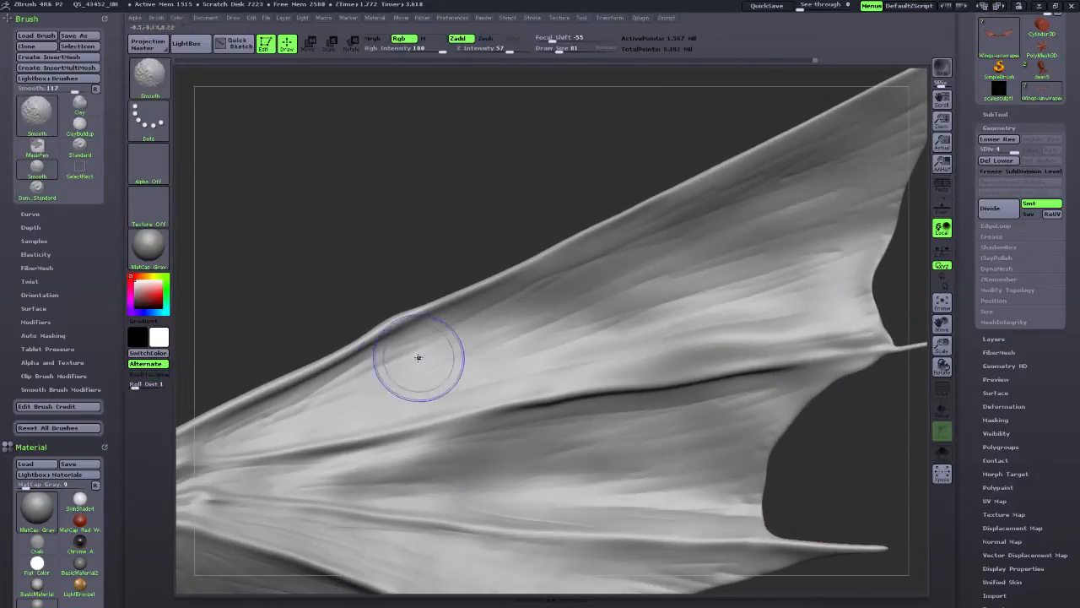
mouse_move(942, 325)
left_mouse_down()
mouse_move(902, 366)
mouse_move(826, 405)
left_mouse_up()
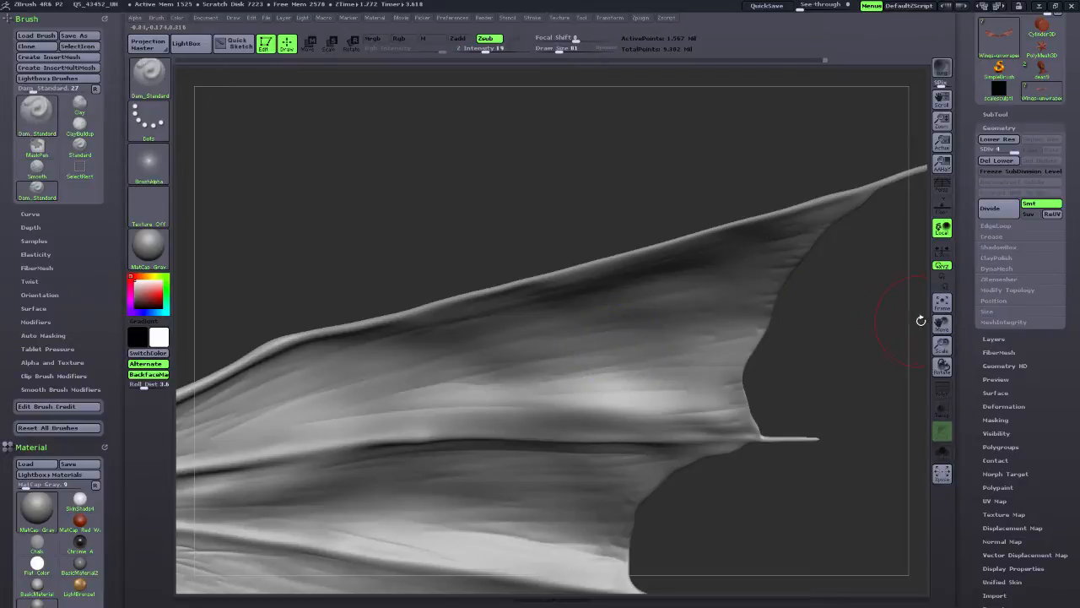
left_click_drag(942, 324, 359, 398)
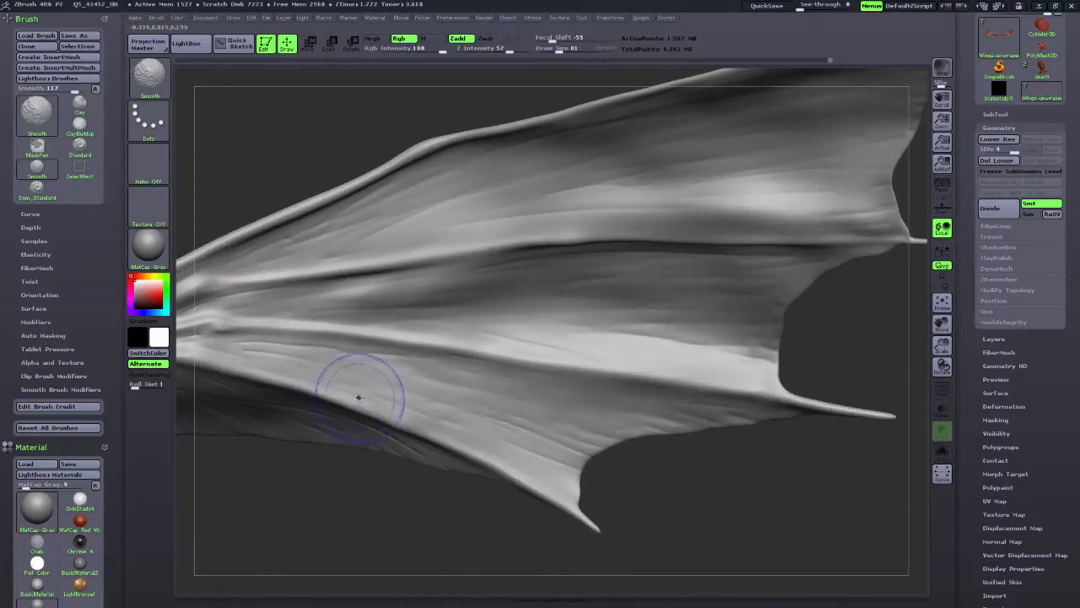
left_click_drag(942, 344, 426, 443)
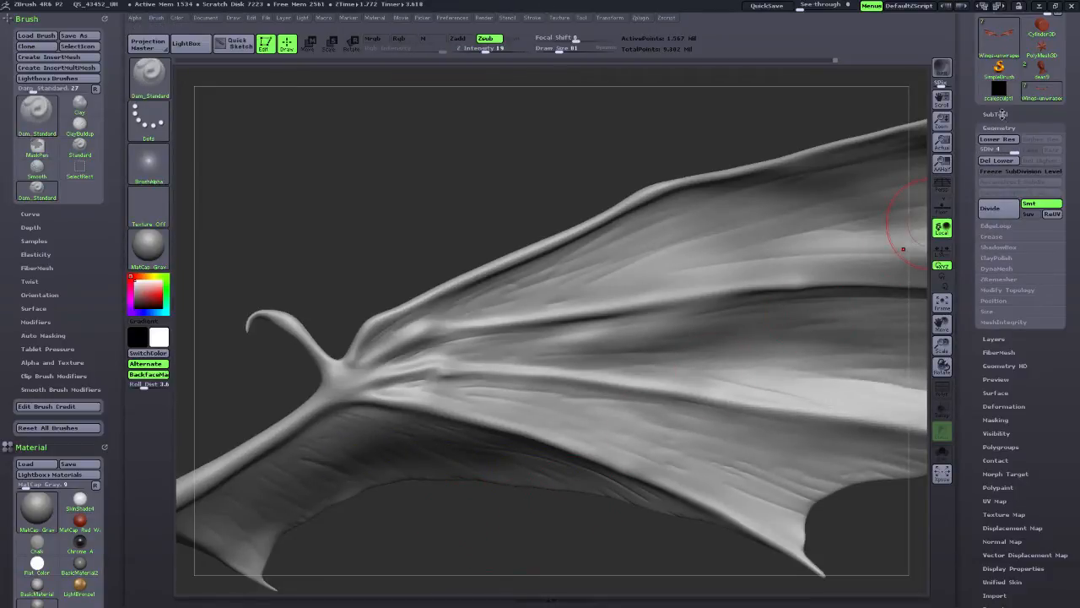
Bake all of the wing's layers, including detail 1, into the mesh.
left_click(1000, 114)
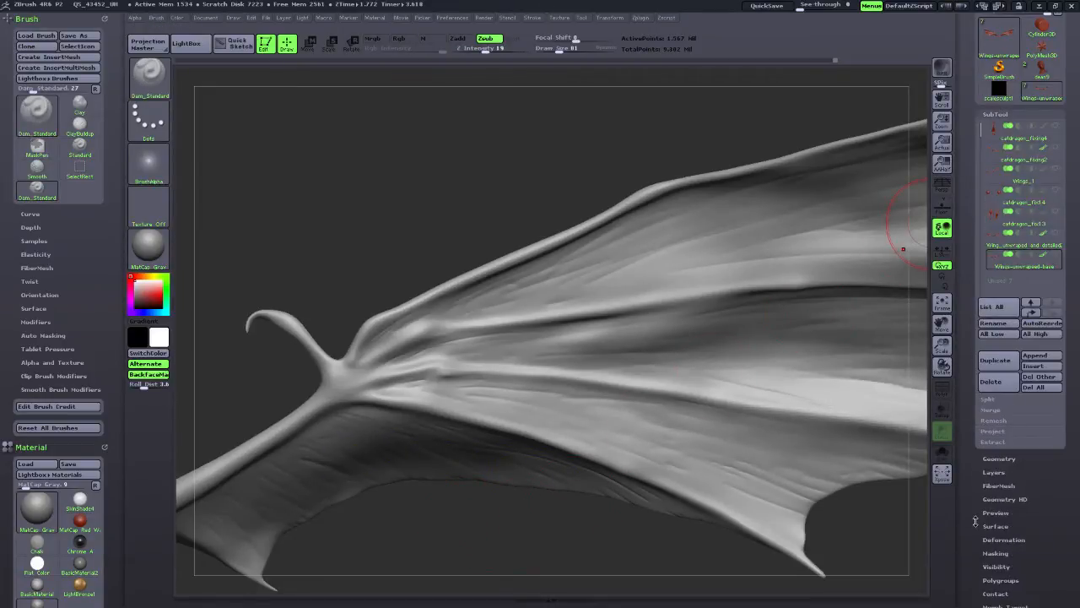
left_click_drag(975, 521, 972, 436)
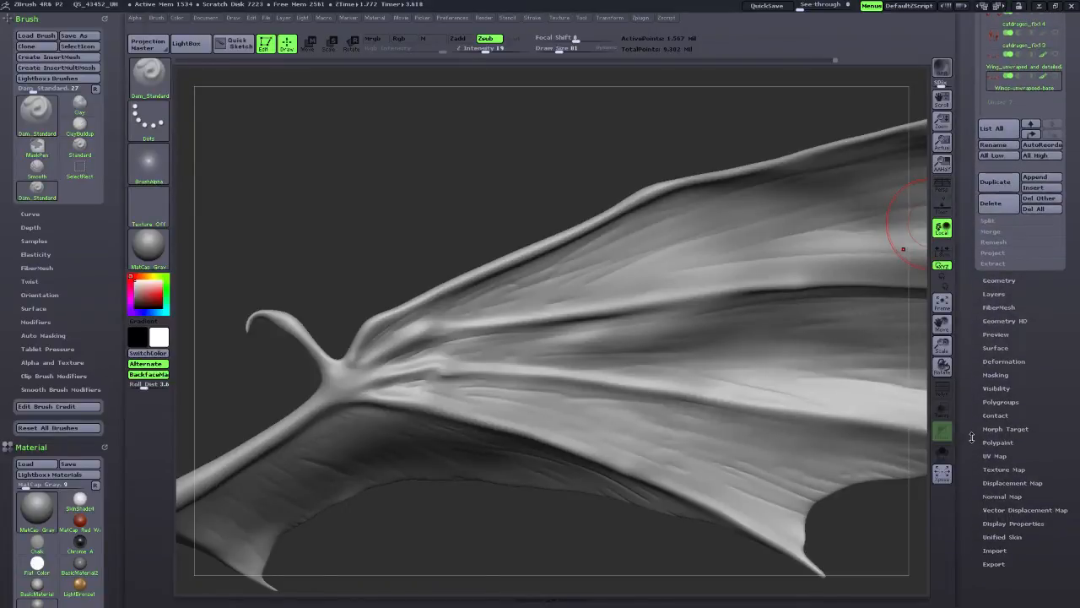
left_click(998, 294)
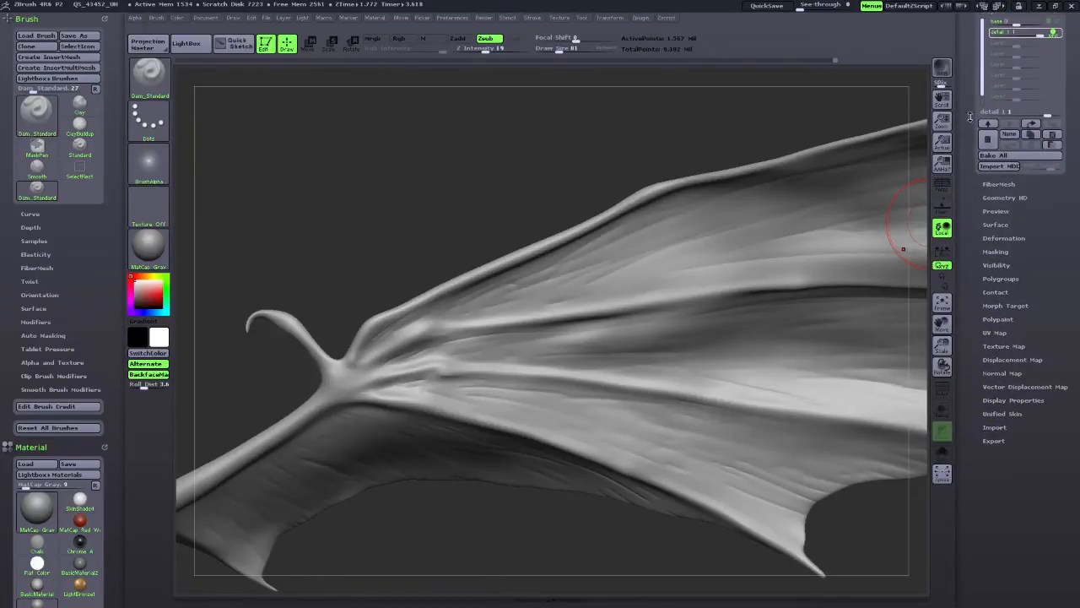
left_click_drag(969, 115, 970, 205)
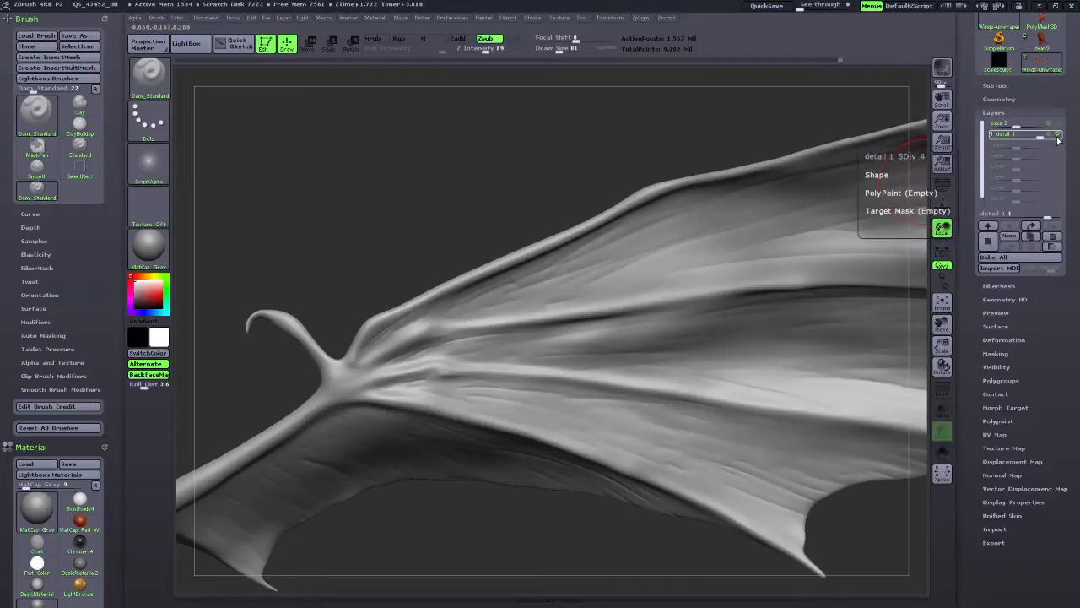
left_click(1010, 261)
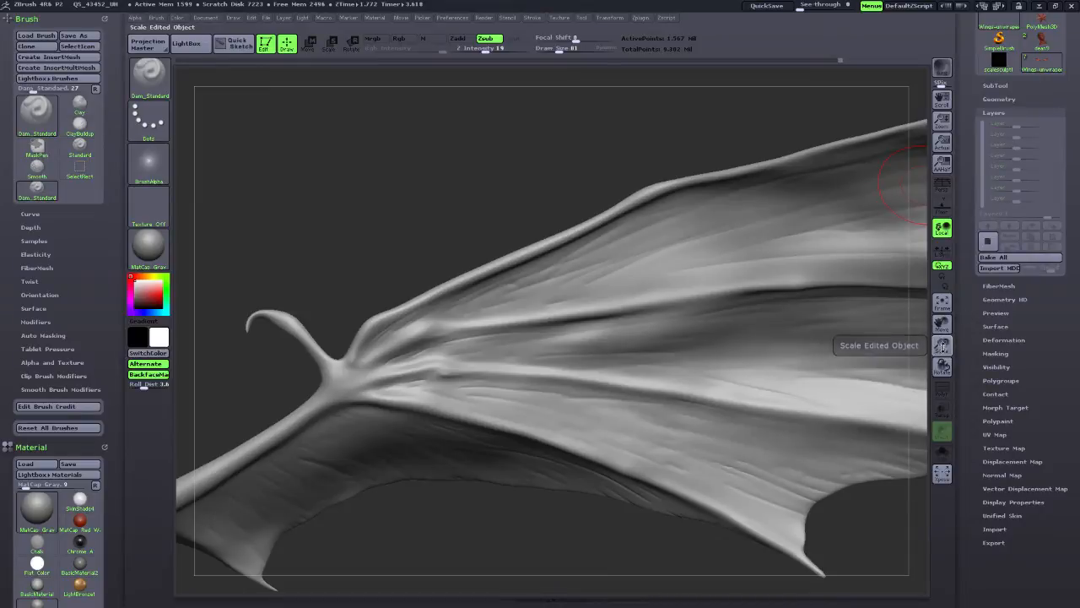
Delete the wing mesh's stored morph target, store a new one and delete that one as well.
left_click_drag(942, 344, 944, 313)
left_click_drag(854, 419, 857, 396)
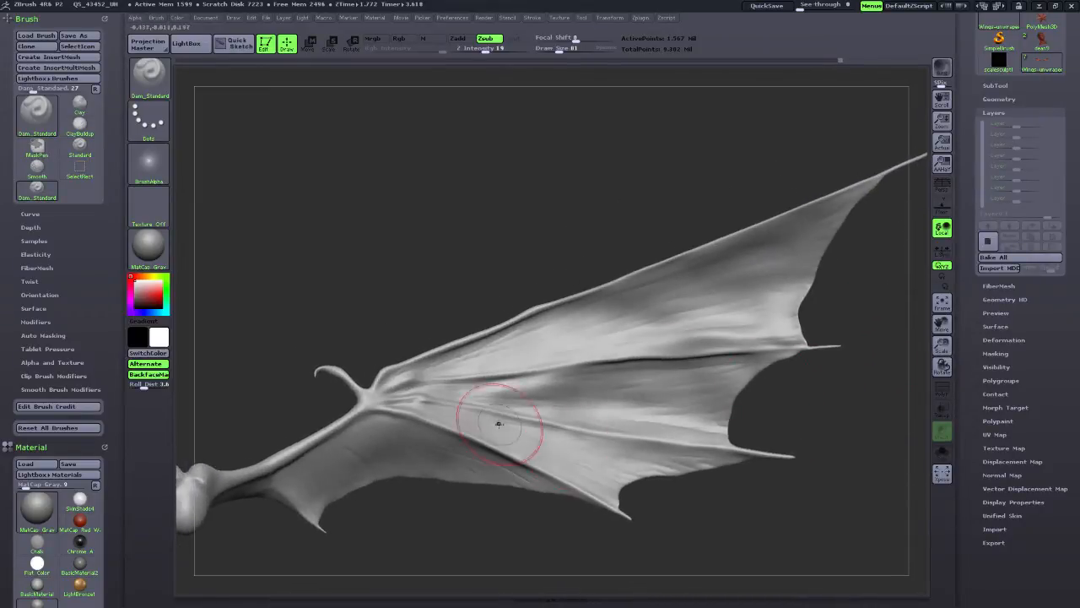
left_click_drag(785, 528, 475, 391)
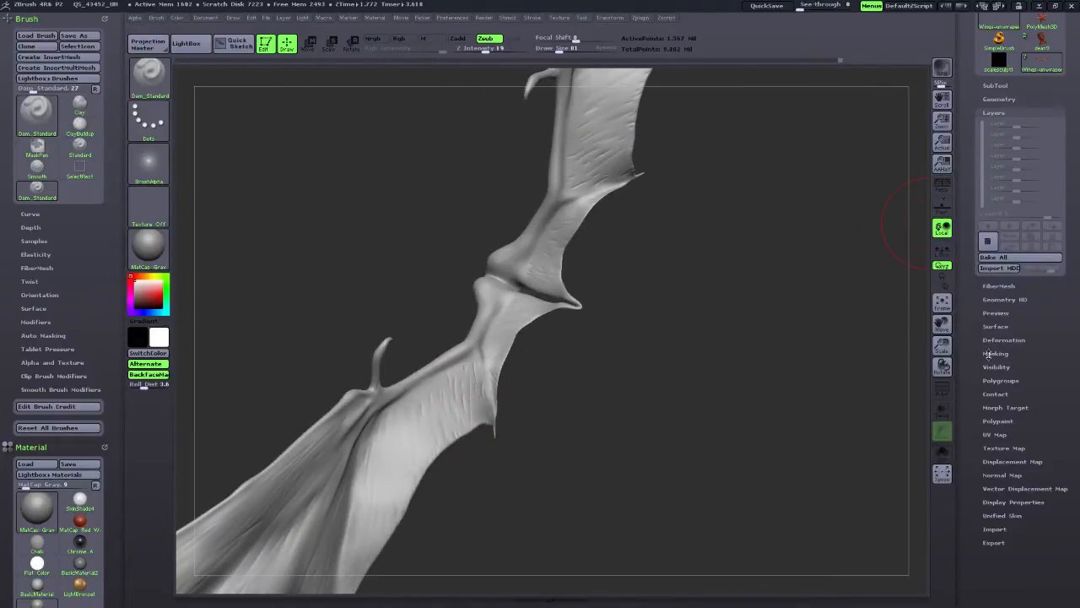
left_click(999, 407)
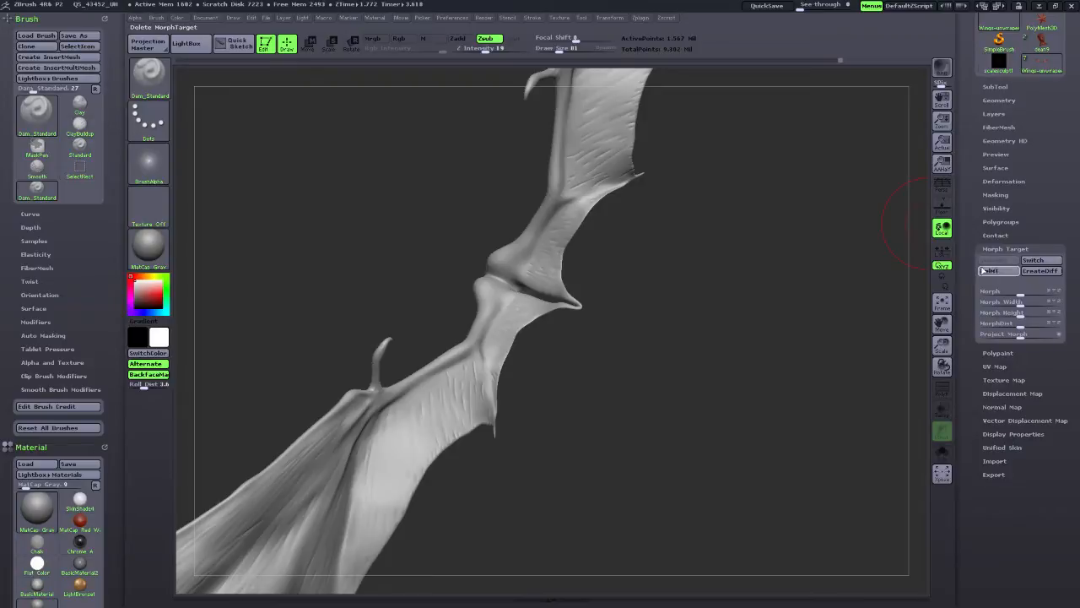
left_click_drag(652, 380, 498, 428)
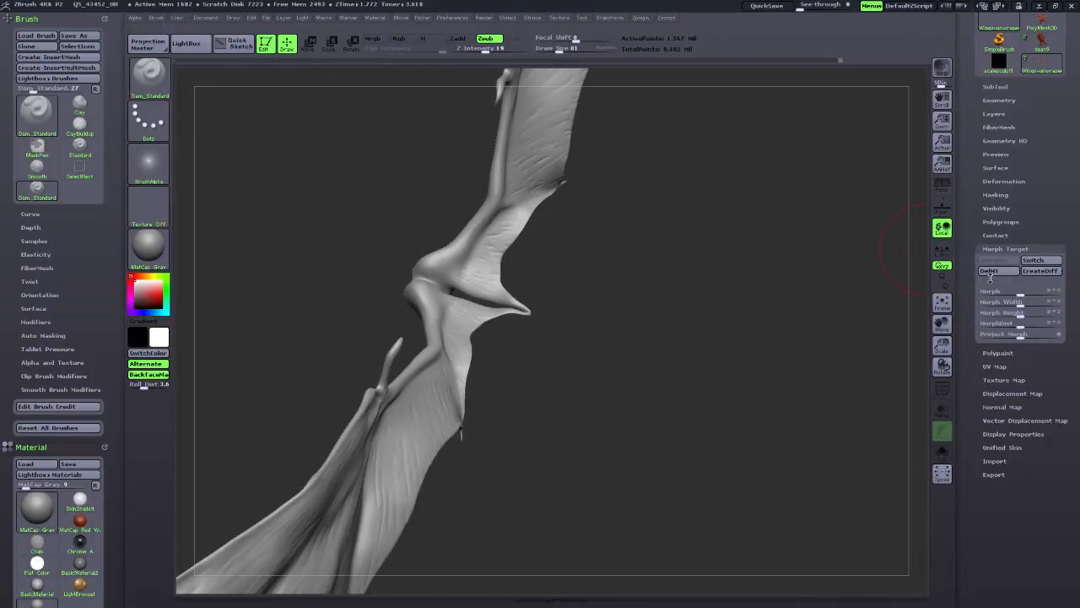
left_click(997, 271)
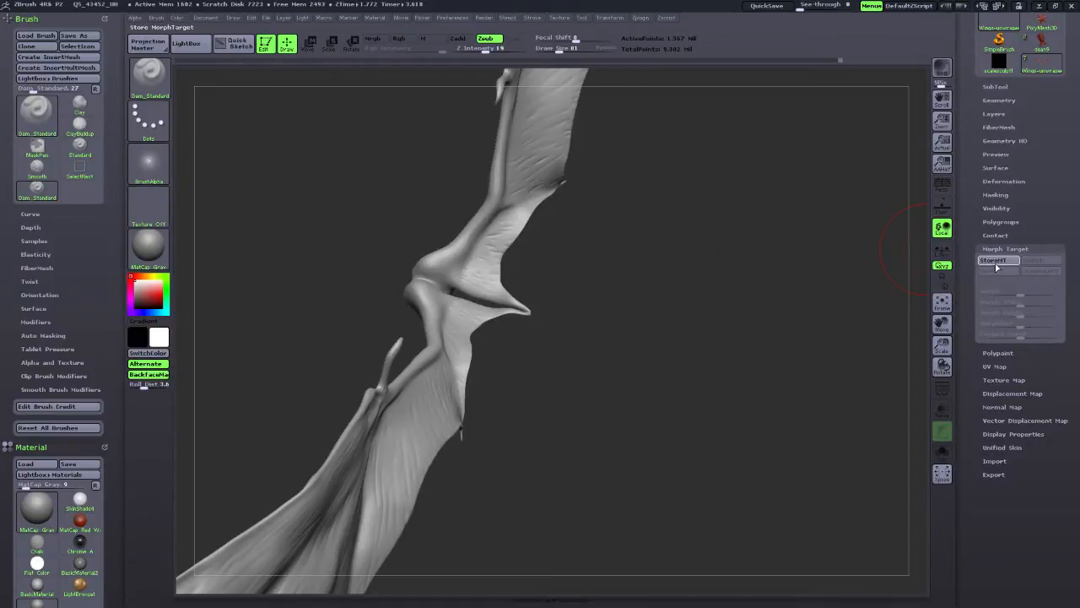
left_click(996, 262)
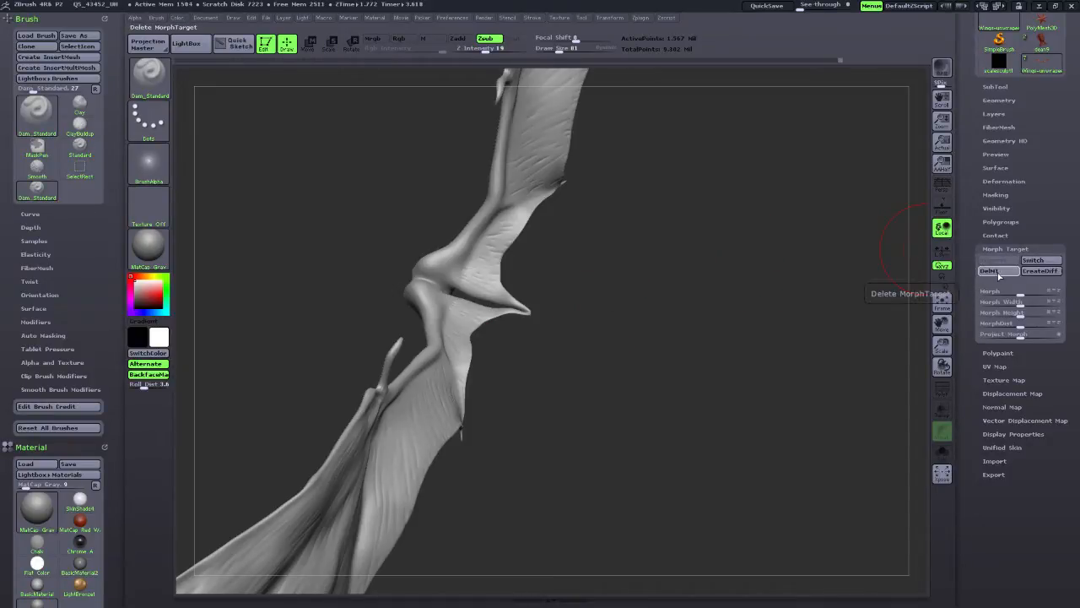
left_click(998, 271)
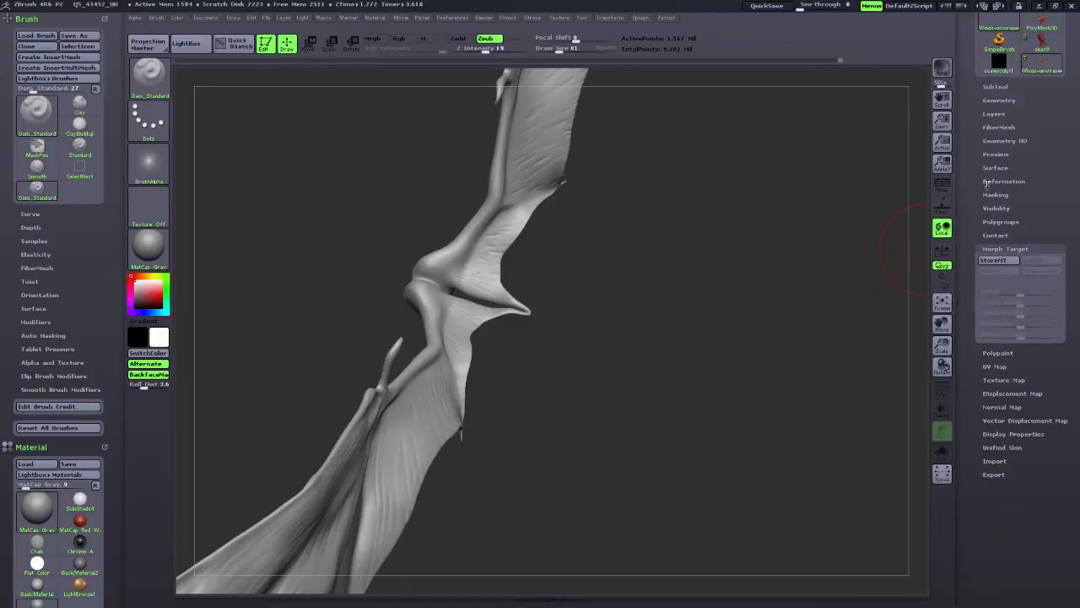
Divide the wing mesh with smoothing to subdivision level 5.
left_click(1001, 102)
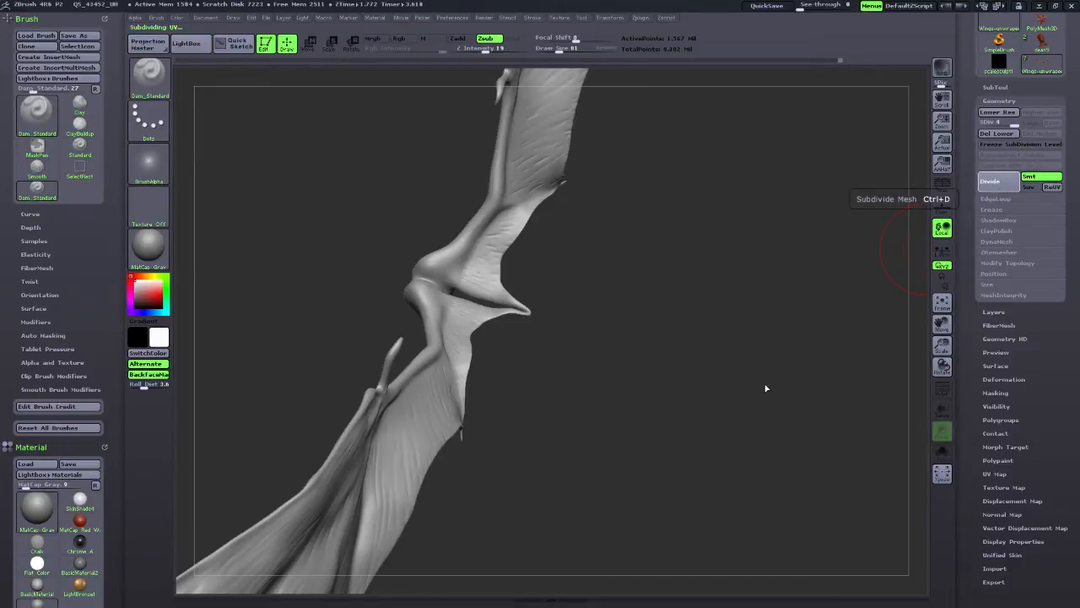
mouse_move(762, 390)
left_mouse_down()
mouse_move(784, 392)
mouse_move(697, 397)
left_mouse_up()
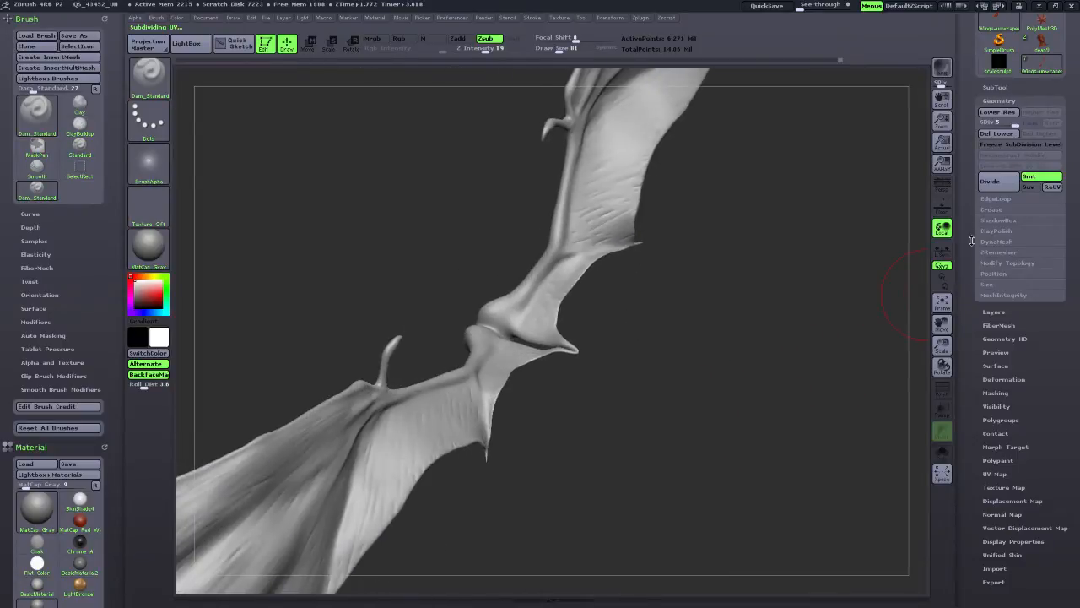
Store a morph target for the wing mesh at subdivision level 5.
mouse_move(972, 394)
left_mouse_down()
mouse_move(974, 349)
mouse_move(977, 380)
left_mouse_up()
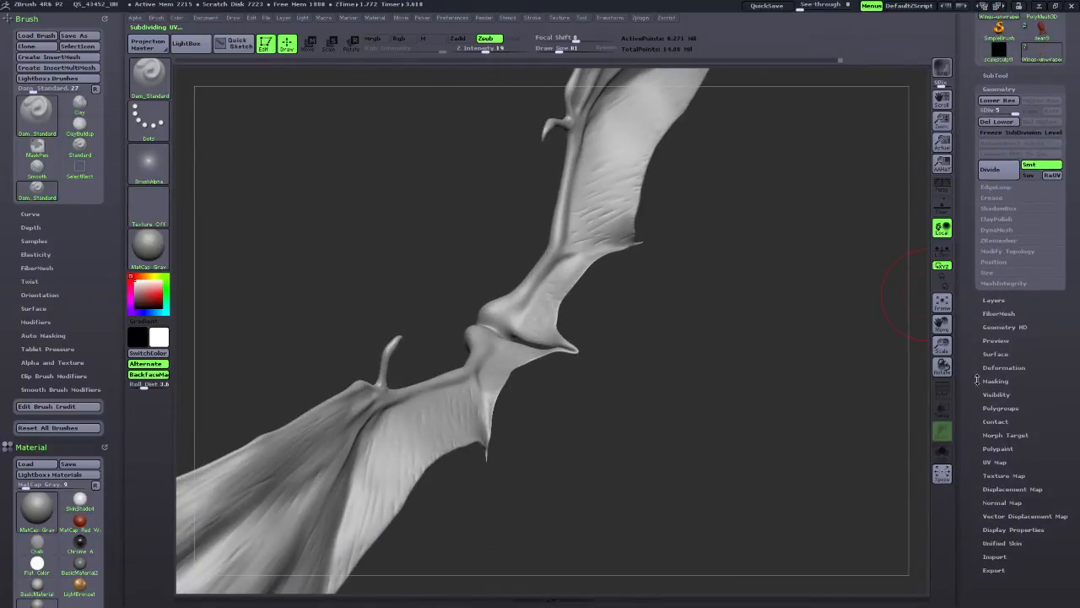
left_click(1003, 434)
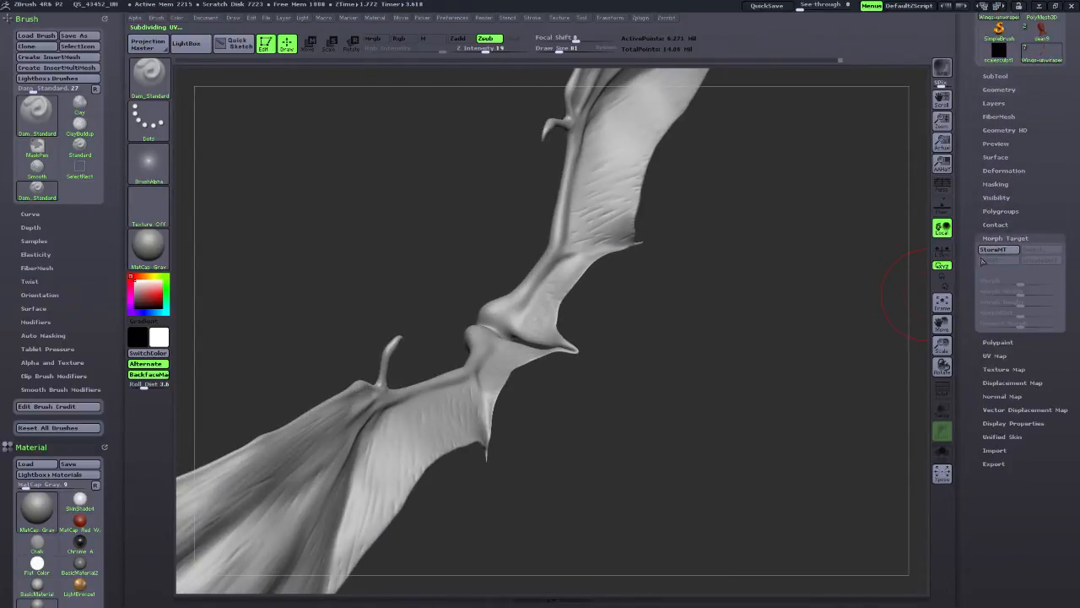
left_click(985, 250)
Create a new sculpting layer on the wing mesh and name it base.
left_click_drag(973, 200, 966, 272)
left_click(996, 229)
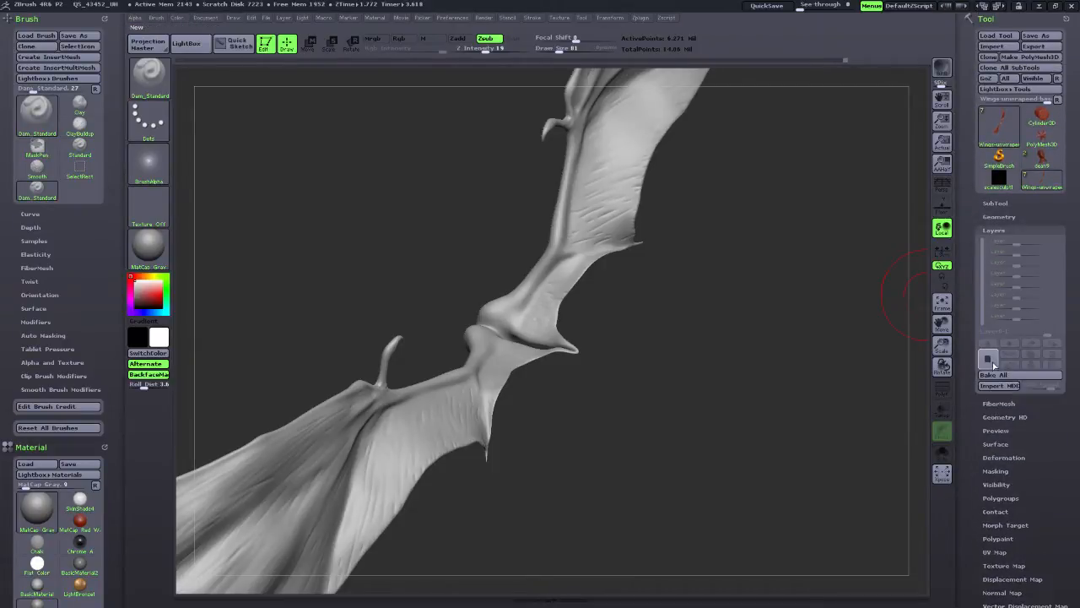
left_click(987, 359)
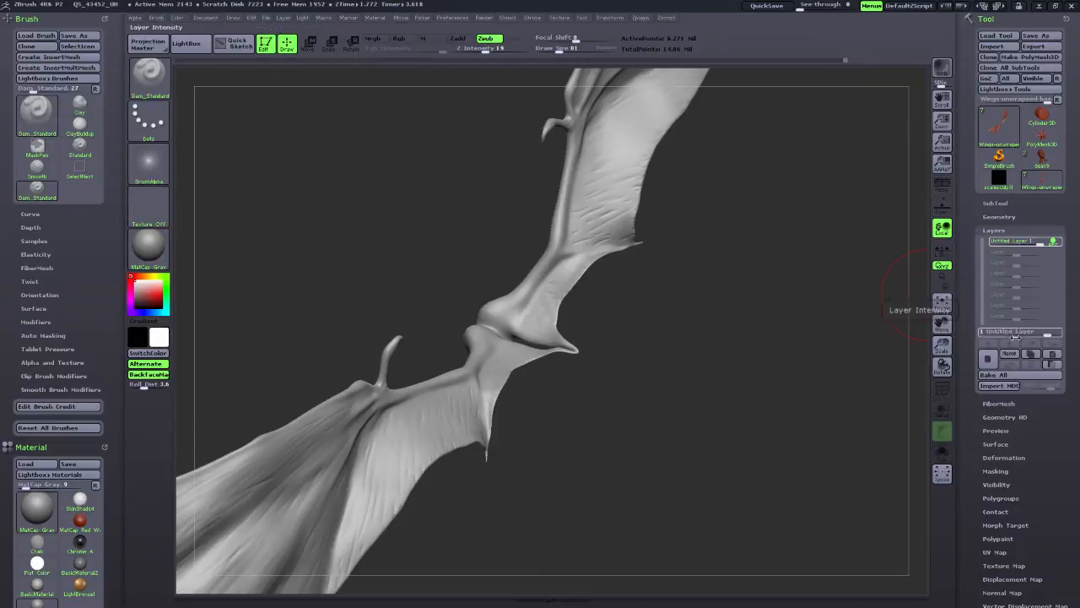
left_click(1014, 355)
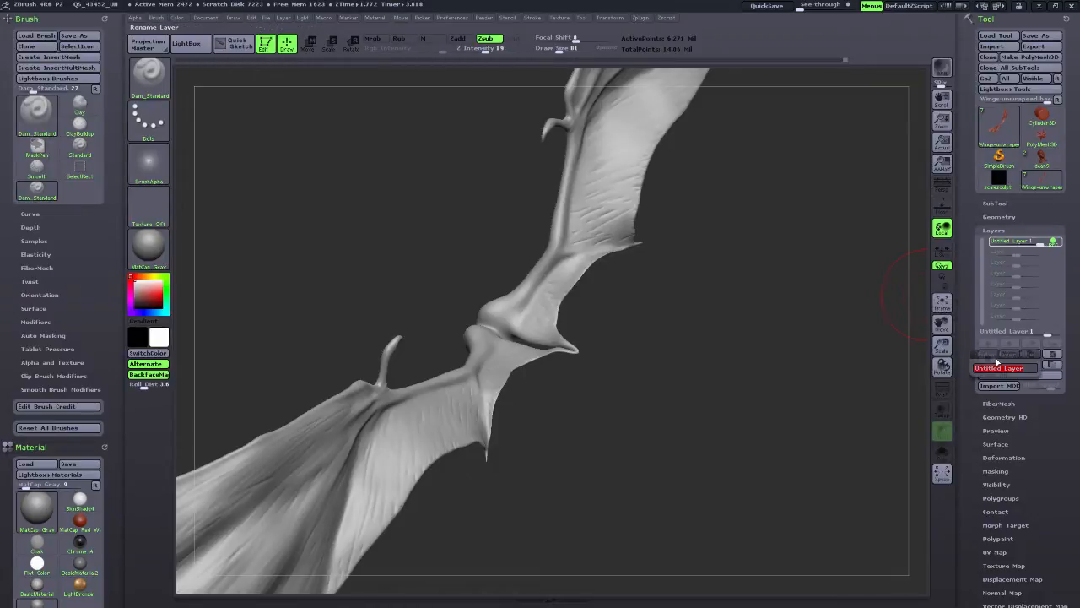
type("base")
key("Return")
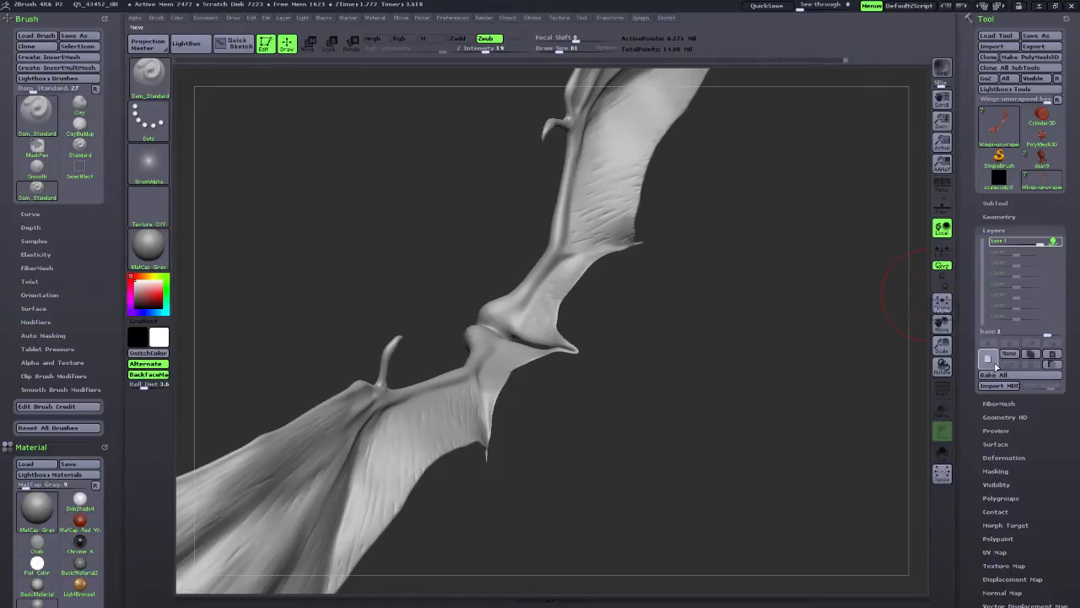
Add a second sculpting layer named detail 1.
left_click(991, 361)
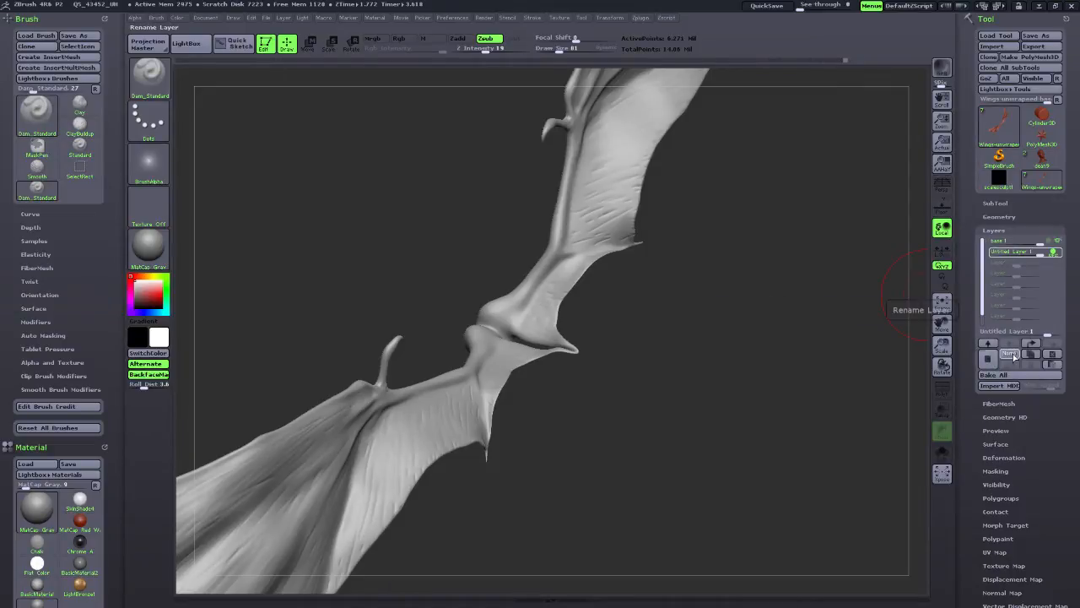
left_click(1009, 354)
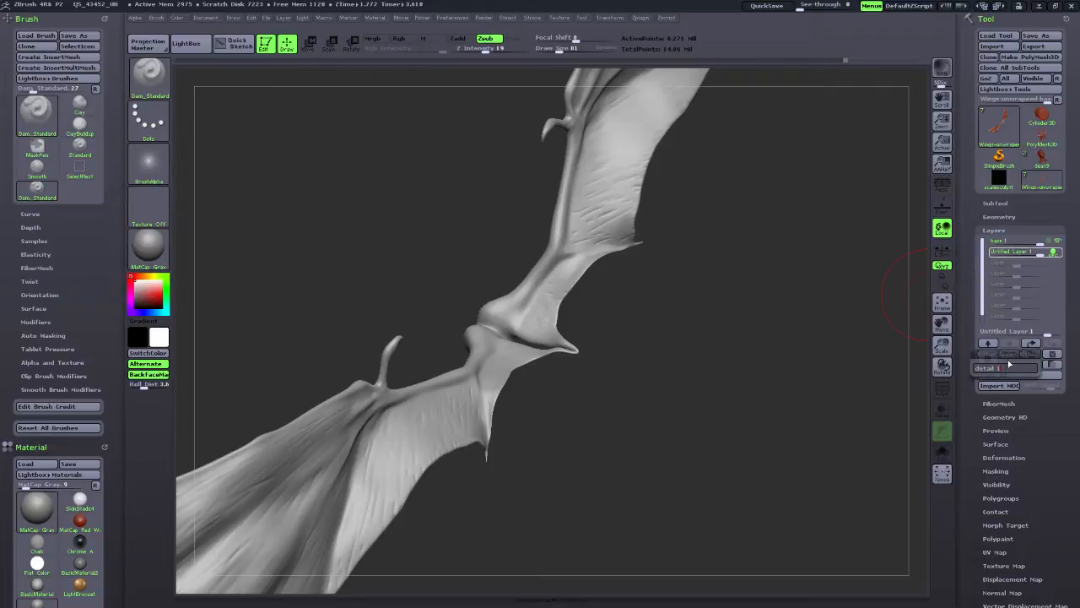
type("detail")
key("Return")
Set the Dam_Standard brush to Z Intensity 24 and Draw Size 19 for carving fine creases on the wing.
left_click_drag(706, 433, 700, 384)
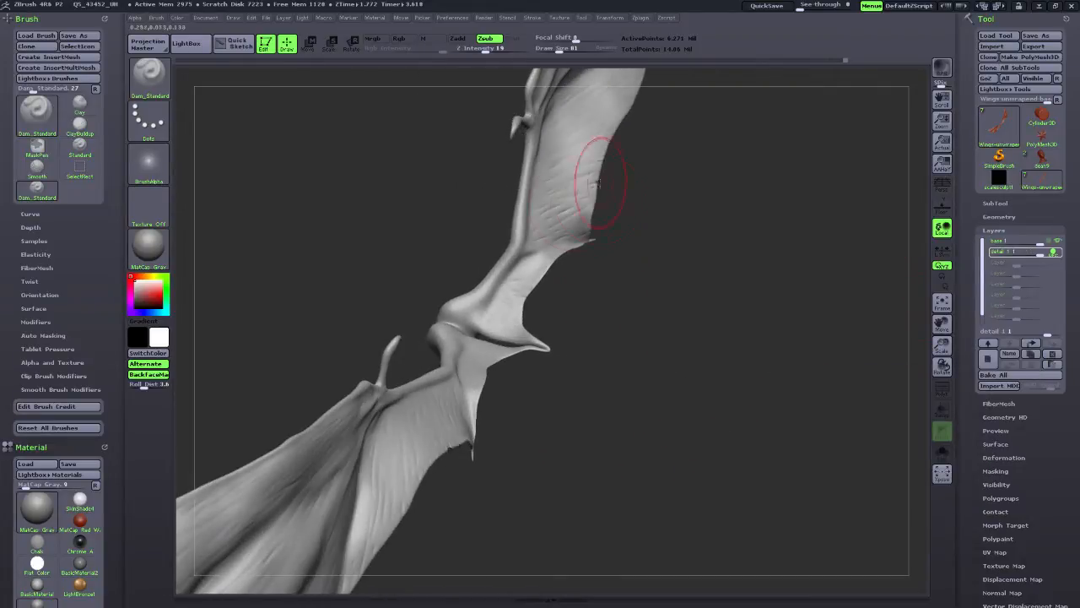
left_click_drag(556, 368, 730, 332)
left_click_drag(941, 326, 1054, 234)
mouse_move(944, 346)
left_mouse_down()
mouse_move(953, 323)
mouse_move(949, 337)
left_mouse_up()
left_click_drag(748, 464, 726, 466)
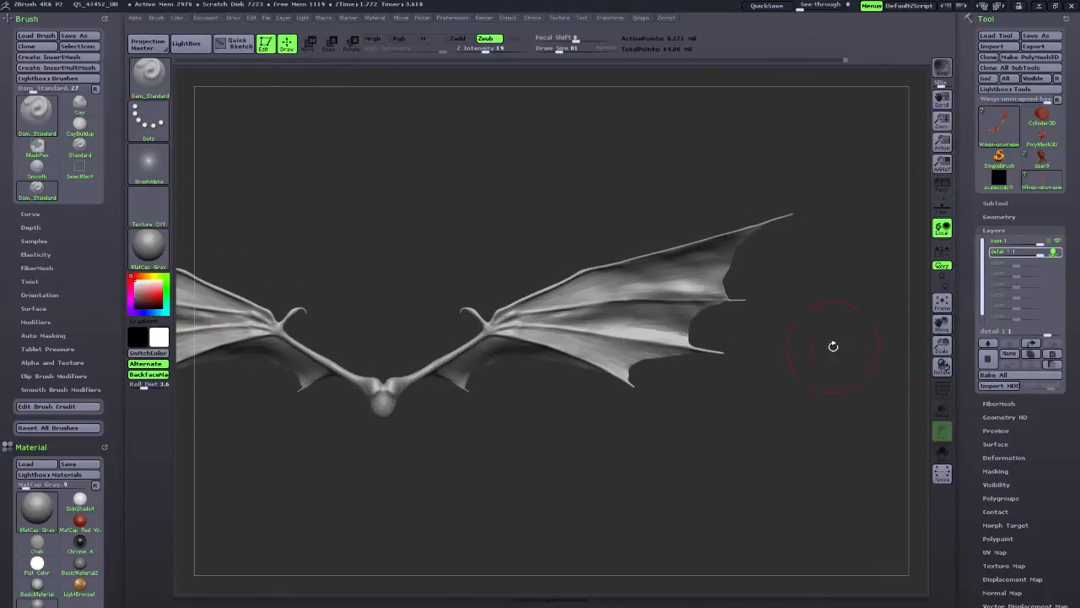
mouse_move(817, 394)
left_mouse_down()
mouse_move(790, 419)
mouse_move(787, 410)
left_mouse_up()
left_click_drag(557, 50, 555, 51)
left_click_drag(942, 345, 942, 368)
left_click_drag(941, 321, 841, 362)
left_click_drag(843, 300, 845, 274)
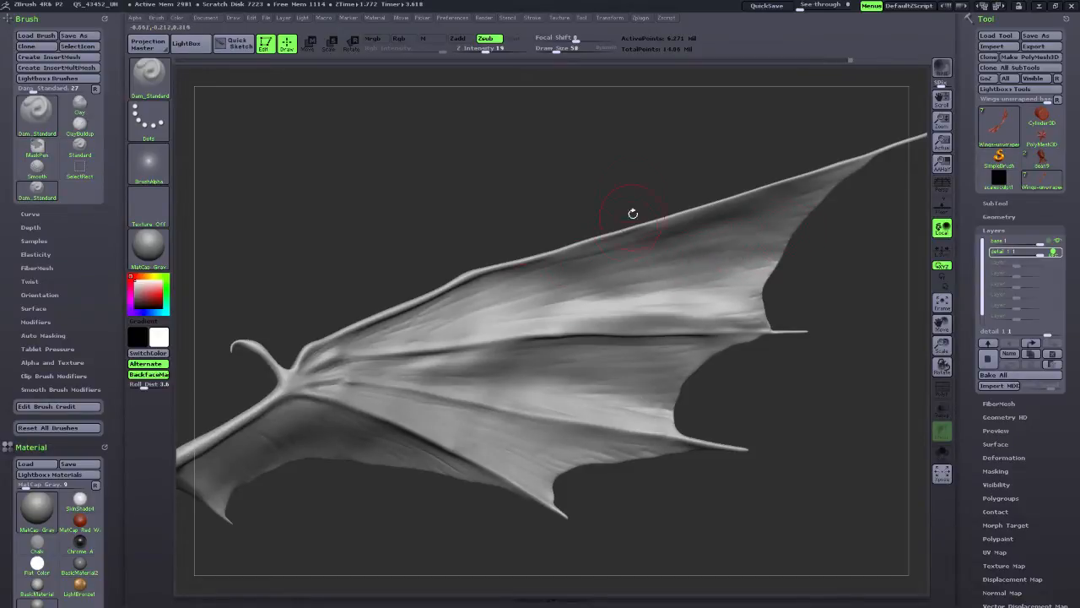
key("ctrl")
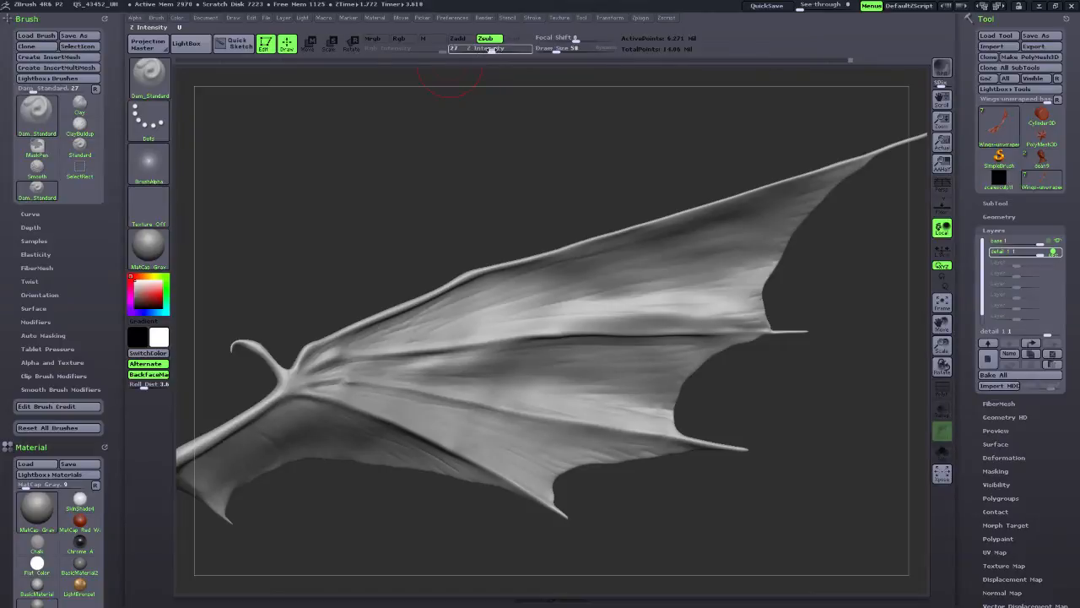
left_click_drag(492, 49, 490, 49)
left_click_drag(557, 49, 551, 49)
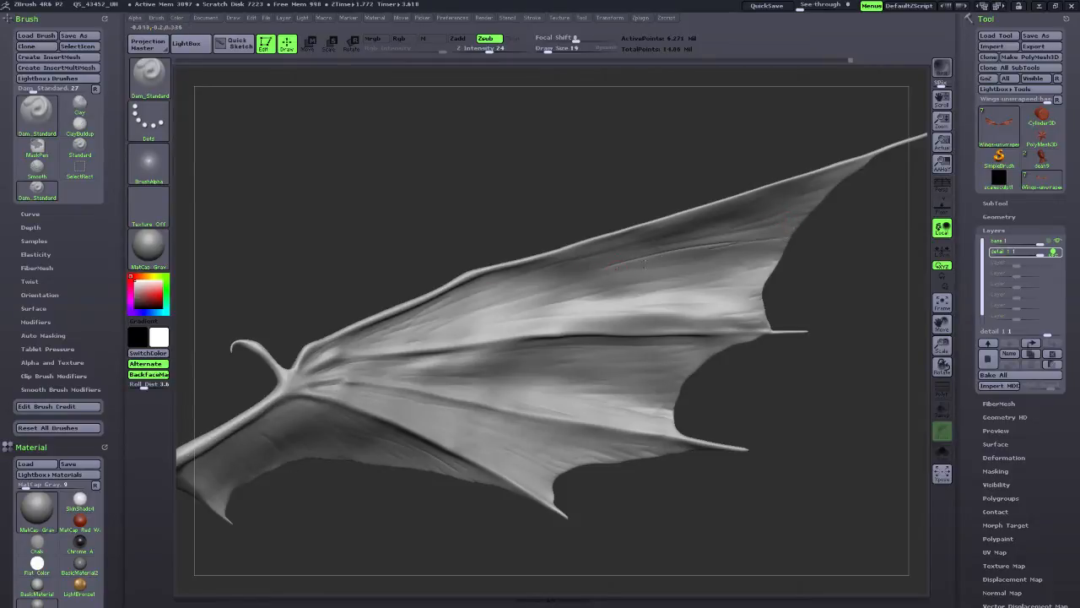
Carve fine lengthwise creases into the outermost wing panel, just below its leading edge.
left_click_drag(599, 258, 690, 237)
left_click_drag(800, 307, 759, 263)
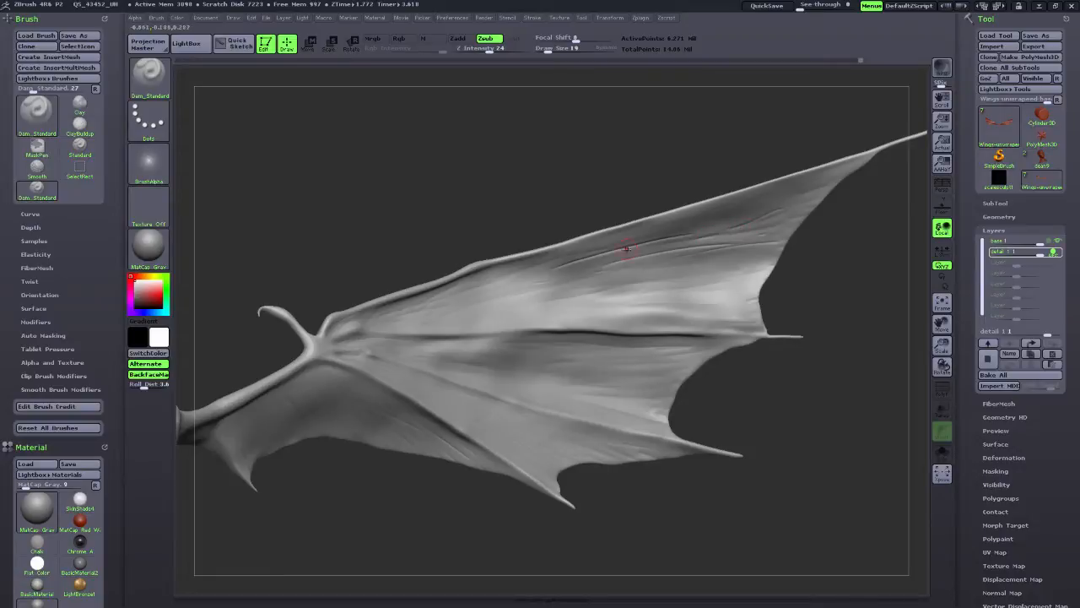
left_click_drag(464, 292, 540, 279)
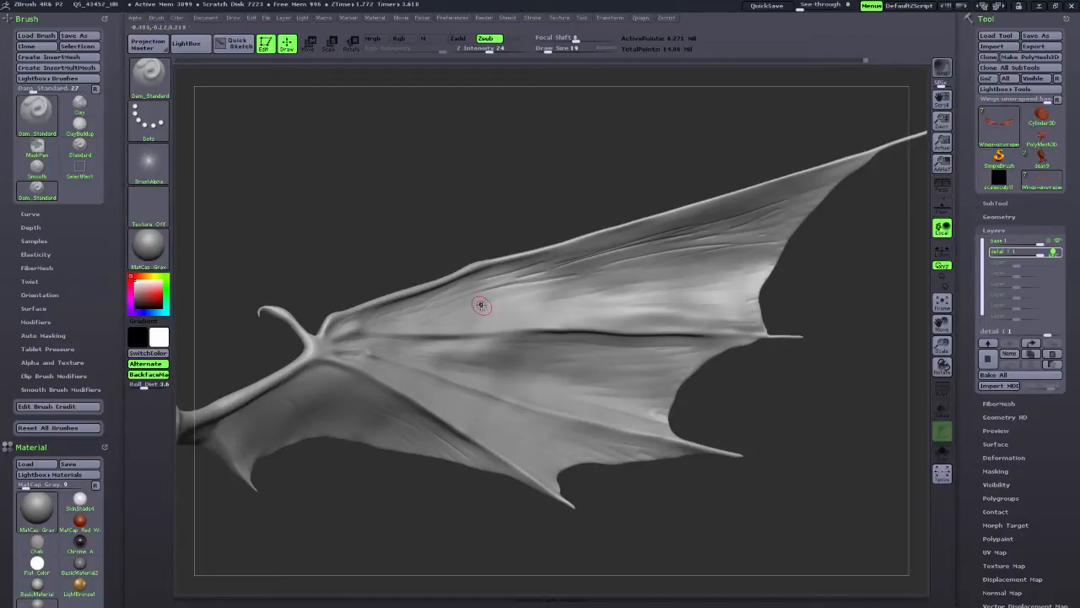
Carve fine creases through the middle and lower half of the outermost wing panel.
left_click_drag(484, 303, 642, 271)
left_click_drag(694, 270, 595, 290)
mouse_move(713, 279)
left_mouse_down()
mouse_move(462, 306)
mouse_move(619, 308)
left_mouse_up()
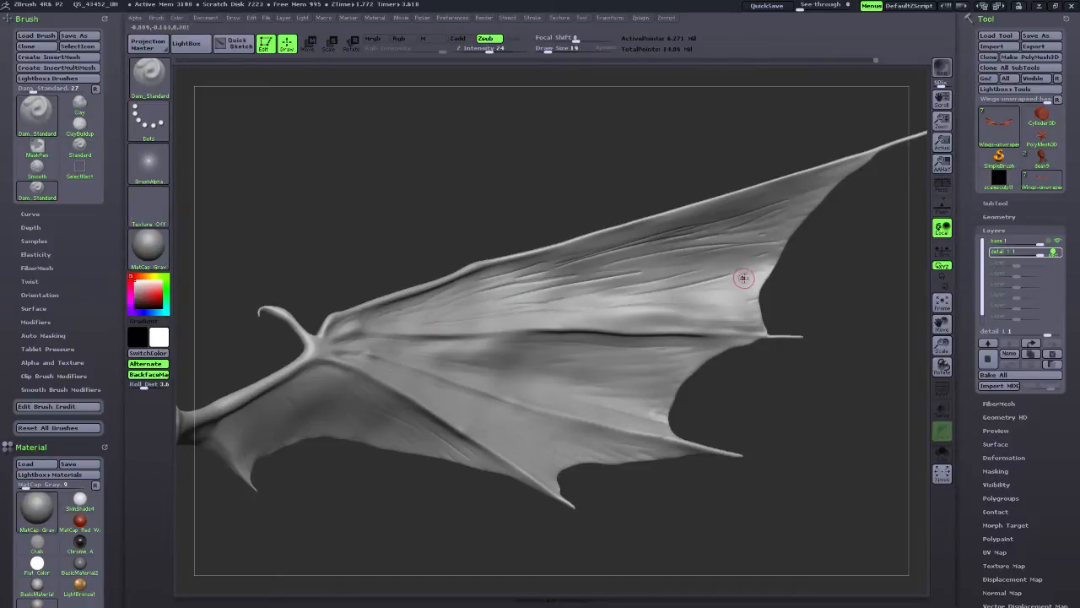
left_click_drag(743, 279, 634, 313)
left_click_drag(752, 298, 777, 251)
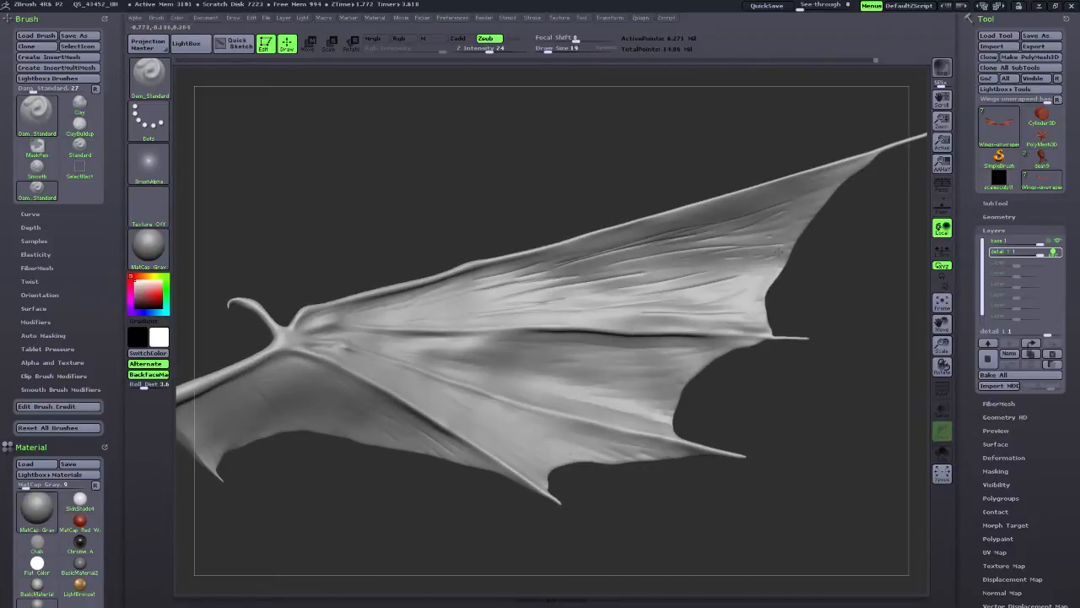
Add more fine creases to the outermost panel, toward its scalloped edge and near the wrist.
mouse_move(701, 259)
left_mouse_down()
mouse_move(785, 260)
mouse_move(733, 238)
mouse_move(815, 213)
mouse_move(673, 219)
left_mouse_up()
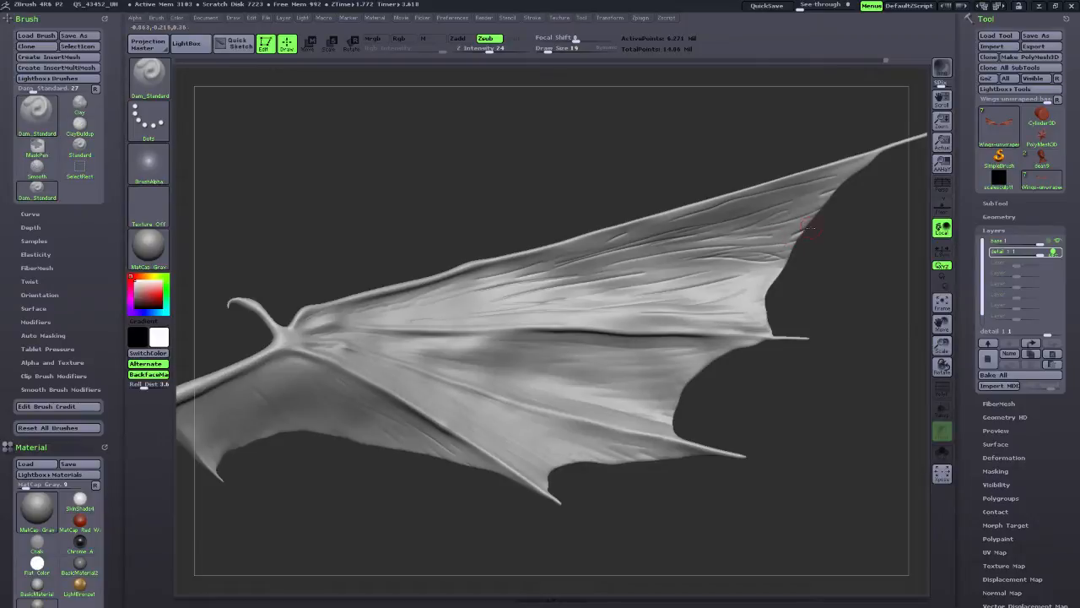
left_click_drag(772, 255, 620, 268)
mouse_move(810, 272)
left_mouse_down()
mouse_move(768, 277)
mouse_move(785, 296)
mouse_move(749, 312)
left_mouse_up()
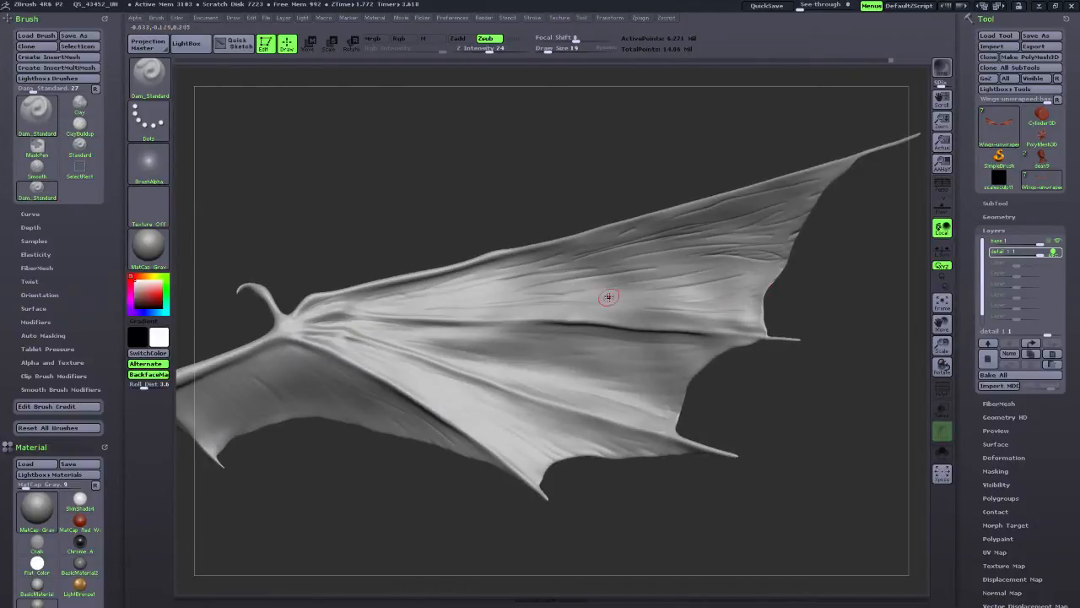
left_click_drag(378, 305, 425, 297)
Carve fine creases into the second wing panel, fanning from the wrist toward the scalloped edge.
mouse_move(490, 344)
left_mouse_down()
mouse_move(641, 362)
mouse_move(634, 351)
left_mouse_up()
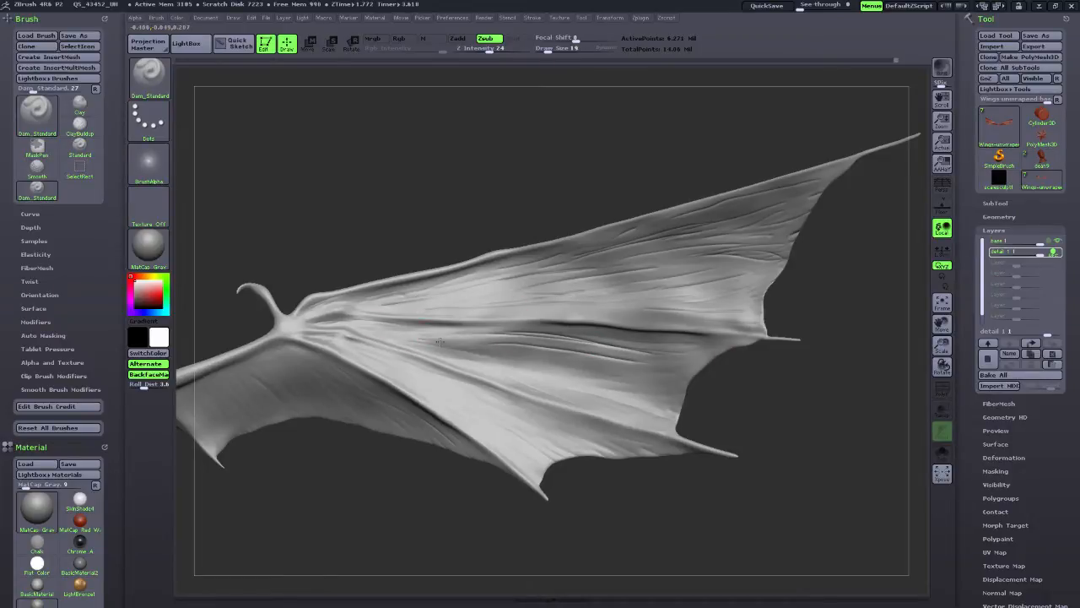
left_click_drag(426, 337, 647, 372)
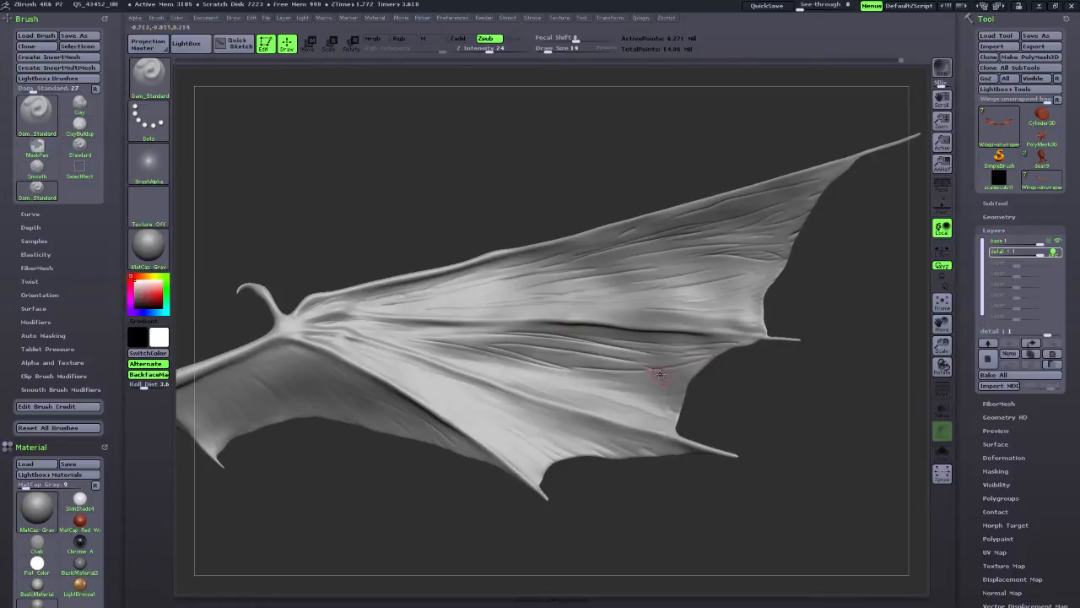
mouse_move(560, 366)
left_mouse_down()
mouse_move(660, 404)
mouse_move(637, 398)
left_mouse_up()
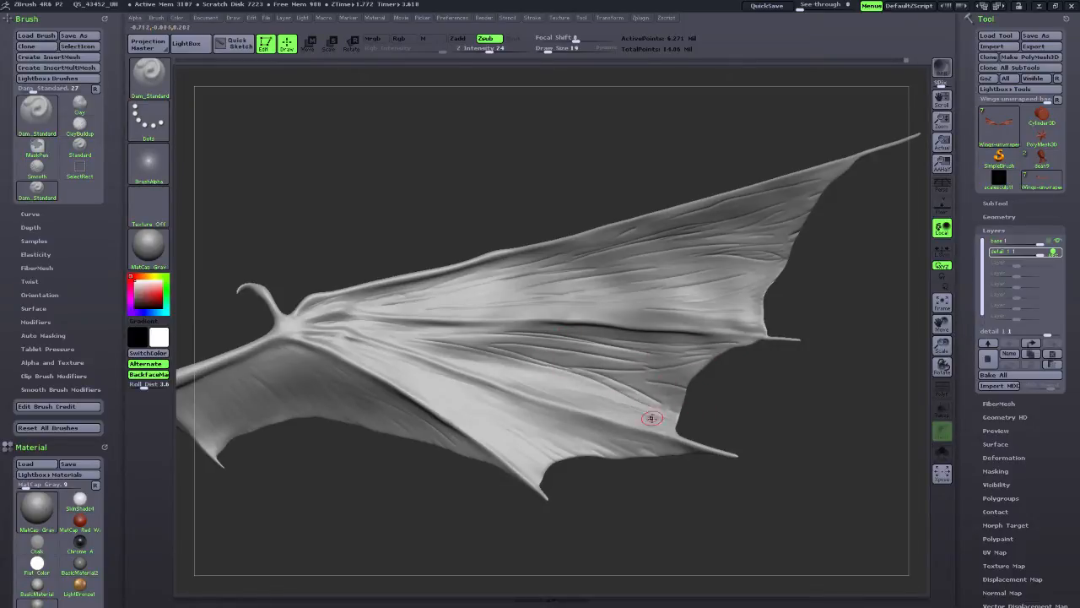
Carve fine creases into the third wing panel between the two lower finger bones.
mouse_move(538, 417)
left_mouse_down()
mouse_move(602, 448)
mouse_move(523, 416)
left_mouse_up()
mouse_move(450, 393)
left_mouse_down()
mouse_move(403, 376)
mouse_move(587, 474)
left_mouse_up()
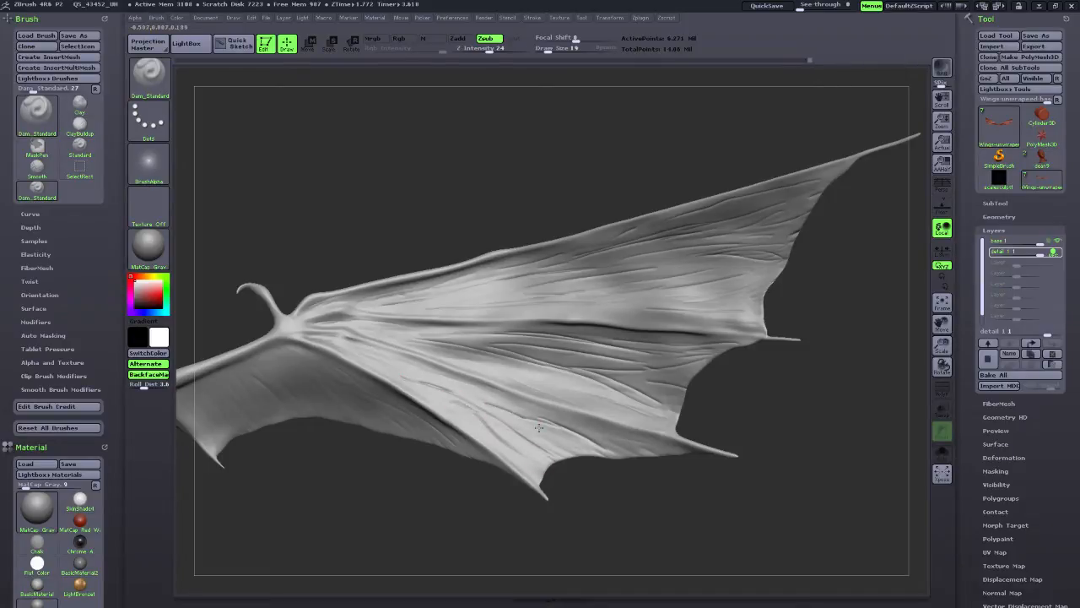
left_click_drag(538, 418, 456, 389)
Carve curved creases across the innermost membrane panel between the arm and the lowest finger bone.
left_click_drag(299, 445, 328, 454)
left_click_drag(264, 374, 322, 420)
mouse_move(295, 363)
left_mouse_down()
mouse_move(330, 434)
mouse_move(427, 451)
mouse_move(400, 481)
mouse_move(397, 506)
mouse_move(361, 452)
left_mouse_up()
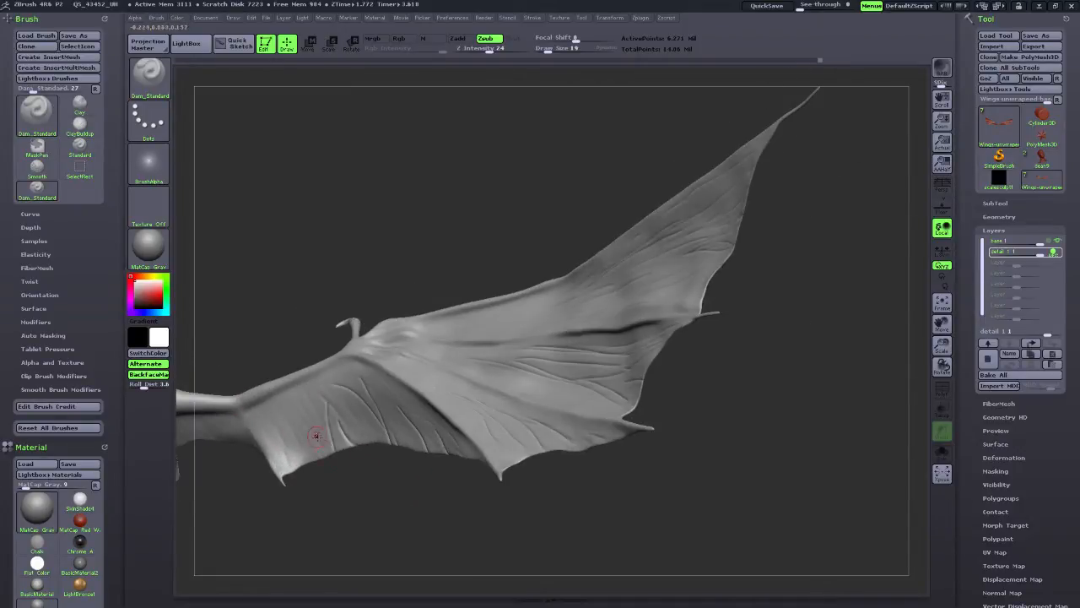
mouse_move(303, 399)
left_mouse_down()
mouse_move(312, 439)
mouse_move(365, 488)
mouse_move(395, 472)
left_mouse_up()
Carve short creases across the innermost membrane panel of the opposite wing.
left_click_drag(674, 255, 643, 276)
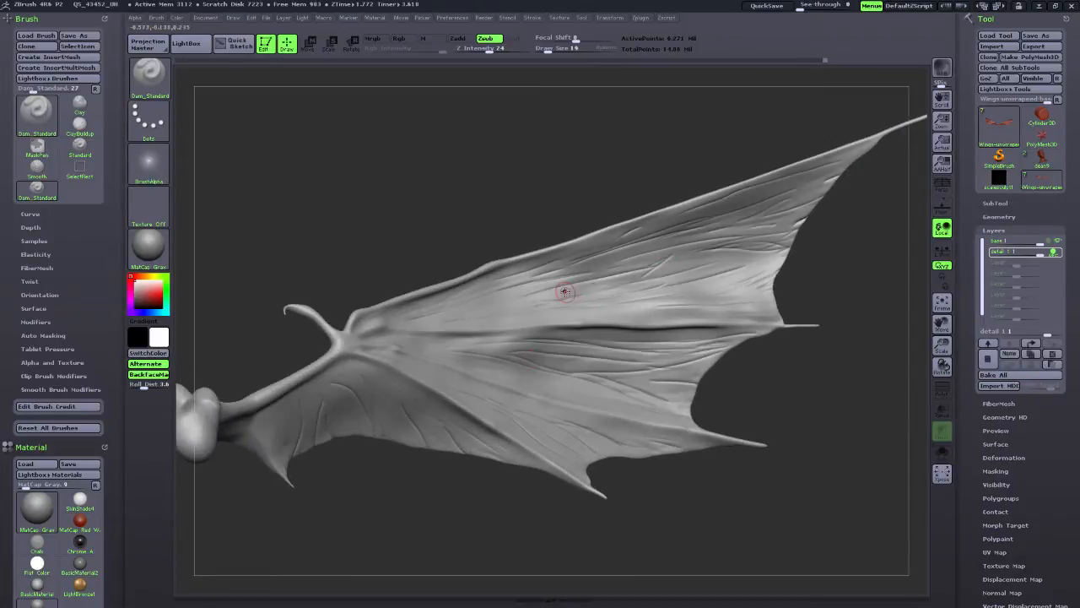
left_click_drag(941, 323, 669, 372)
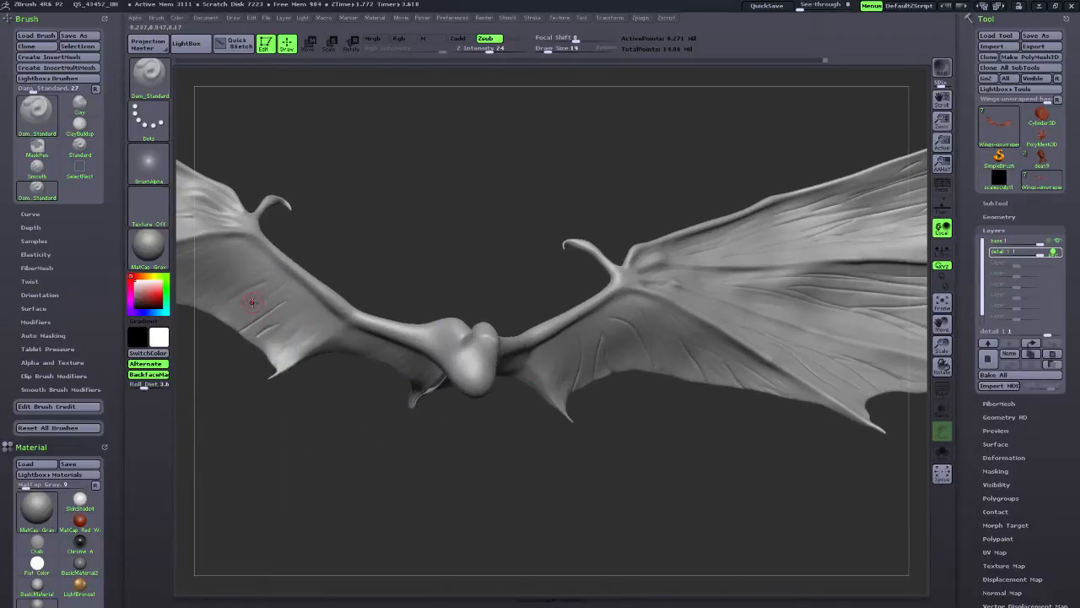
left_click_drag(499, 471, 348, 377)
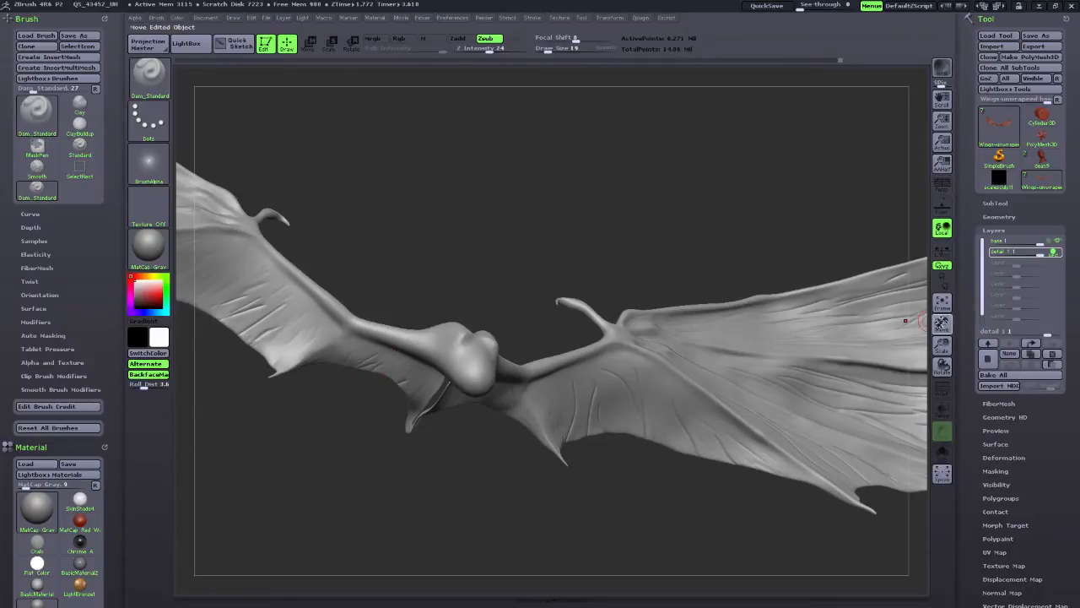
left_click_drag(942, 323, 1079, 466)
left_click_drag(400, 429, 432, 414)
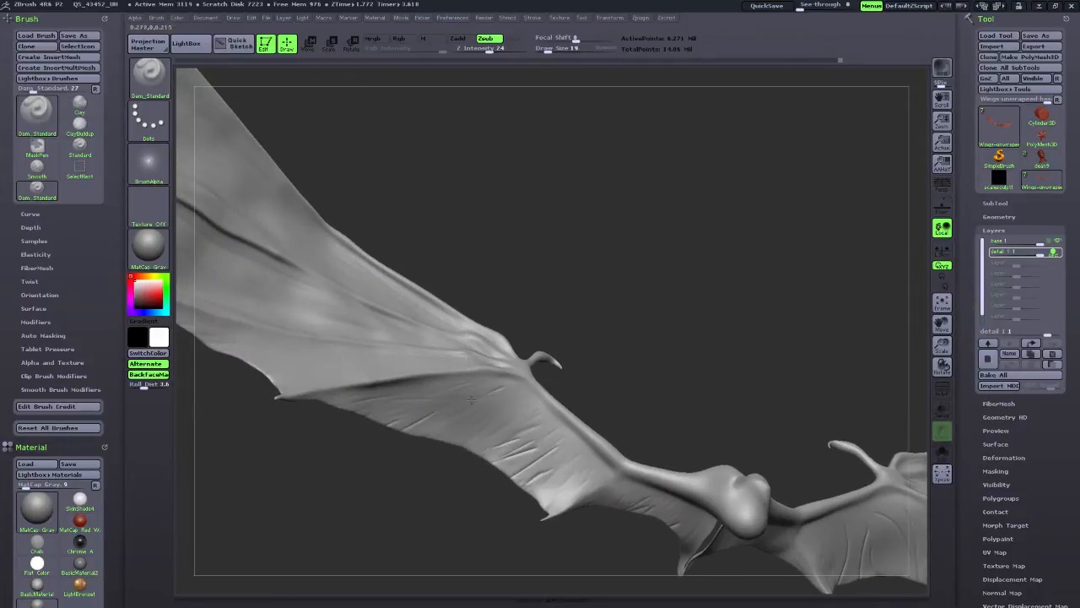
mouse_move(496, 391)
left_mouse_down()
mouse_move(405, 431)
mouse_move(519, 409)
left_mouse_up()
mouse_move(674, 428)
left_mouse_down()
mouse_move(581, 459)
mouse_move(487, 413)
left_mouse_up()
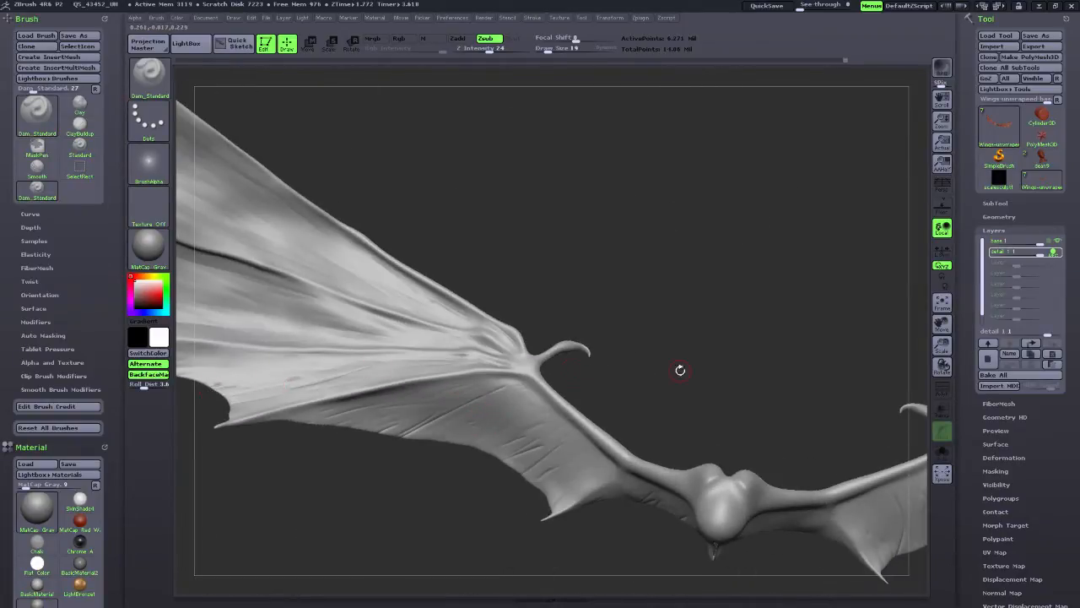
Carve fine creases into the opposite wing's second panel, from the scalloped edge toward the wrist.
left_click_drag(943, 324, 1076, 366)
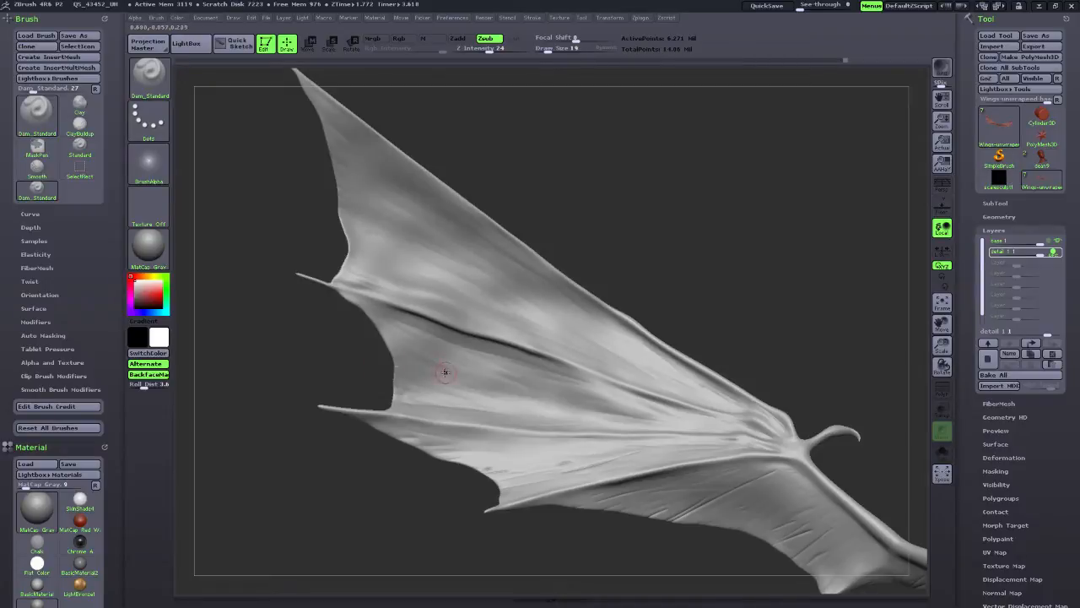
mouse_move(403, 366)
left_mouse_down()
mouse_move(519, 388)
mouse_move(483, 404)
mouse_move(444, 397)
left_mouse_up()
left_click_drag(373, 328, 517, 371)
mouse_move(576, 391)
left_mouse_down()
mouse_move(611, 406)
mouse_move(517, 368)
left_mouse_up()
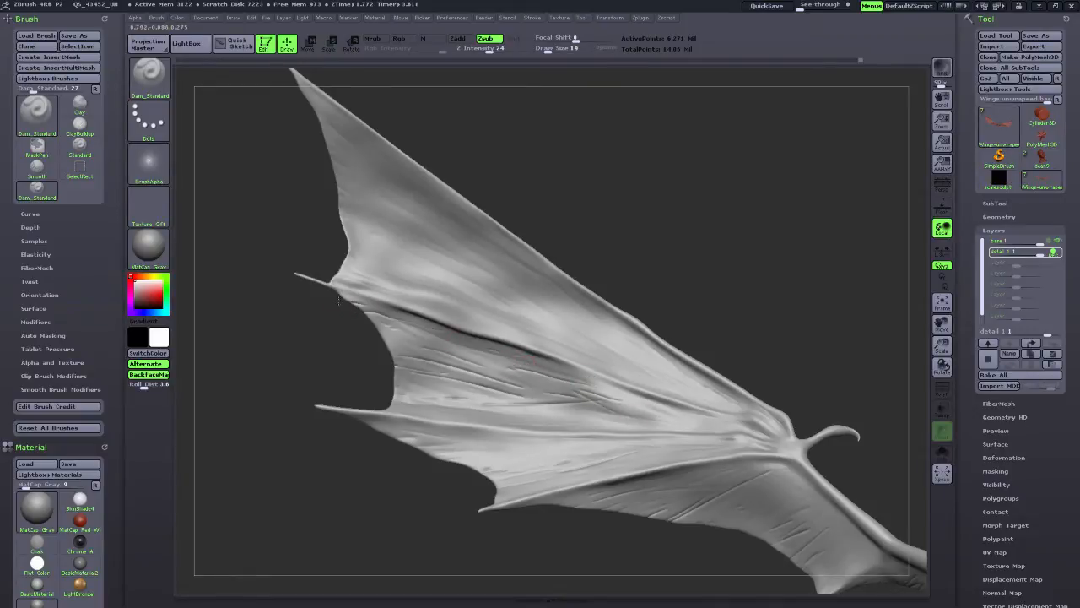
Carve long fine creases through the lower and middle part of the opposite wing's outermost panel.
left_click_drag(341, 258, 440, 312)
mouse_move(531, 274)
left_mouse_down()
mouse_move(633, 278)
mouse_move(700, 257)
left_mouse_up()
mouse_move(379, 254)
left_mouse_down()
mouse_move(340, 258)
mouse_move(516, 242)
left_mouse_up()
left_click_drag(579, 252, 436, 261)
left_click_drag(412, 250, 467, 244)
left_click_drag(598, 271, 540, 275)
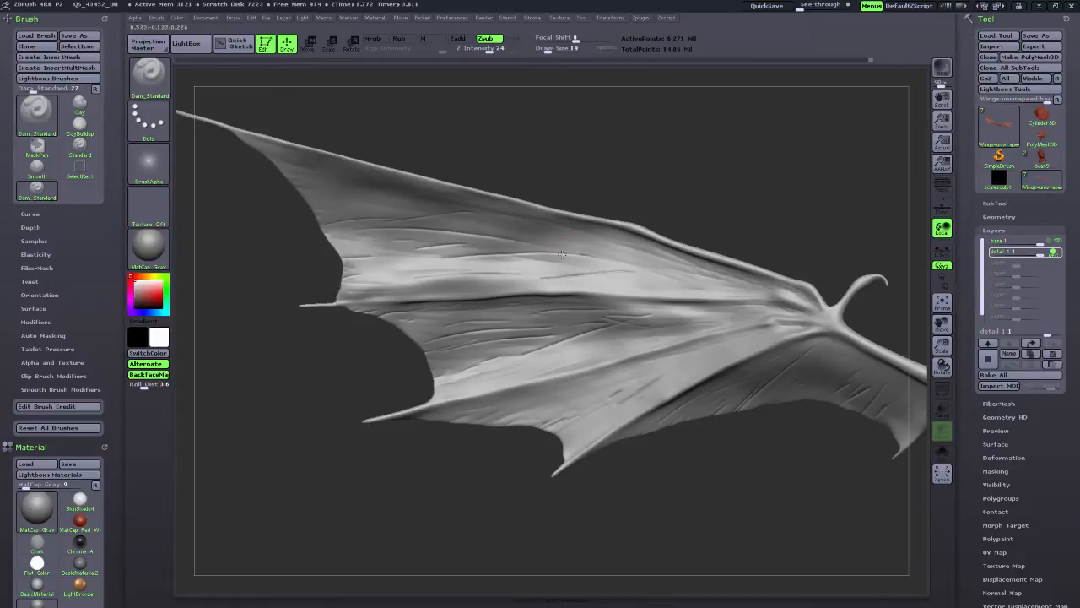
Carve fine creases near the tip of the opposite wing's outermost panel.
left_click_drag(326, 183, 346, 186)
left_click_drag(374, 189, 272, 158)
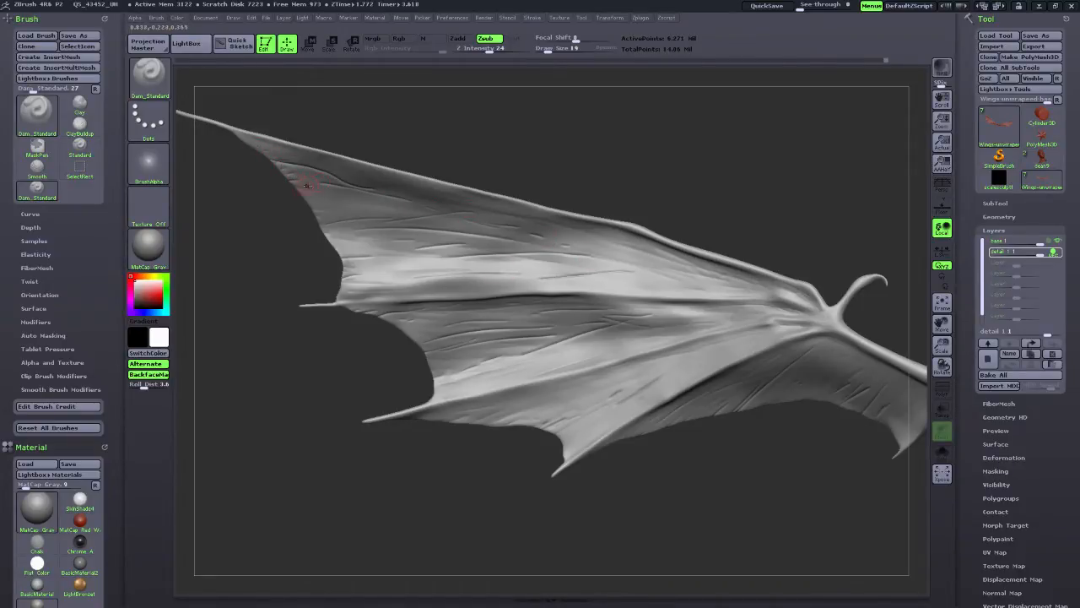
Carve fine creases across the inner and middle membrane panels on the back side of one wing.
left_click_drag(472, 118, 579, 258, "alt")
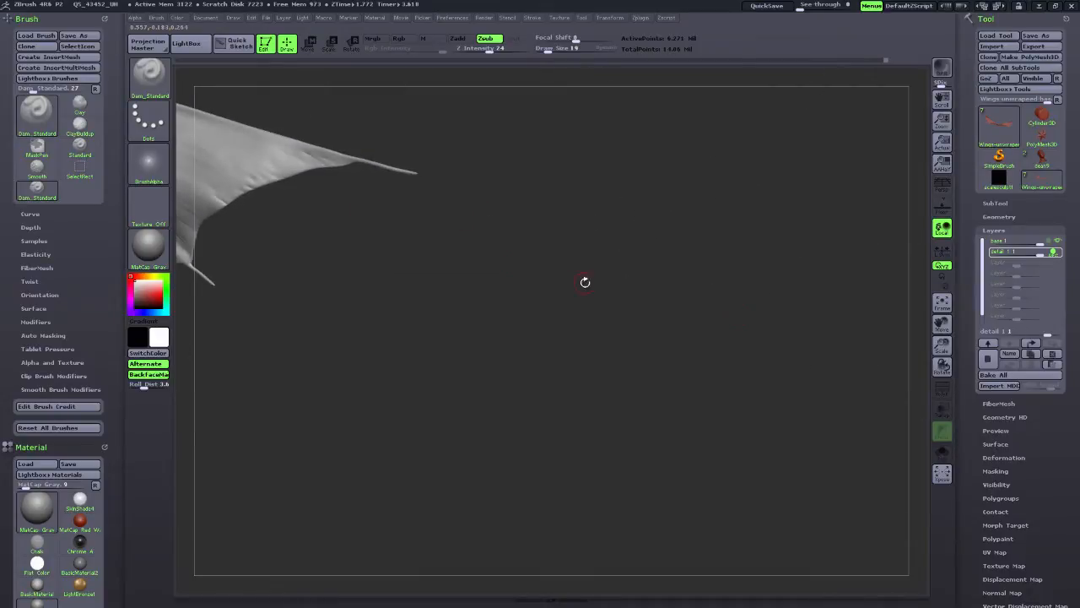
left_click_drag(942, 324, 875, 424)
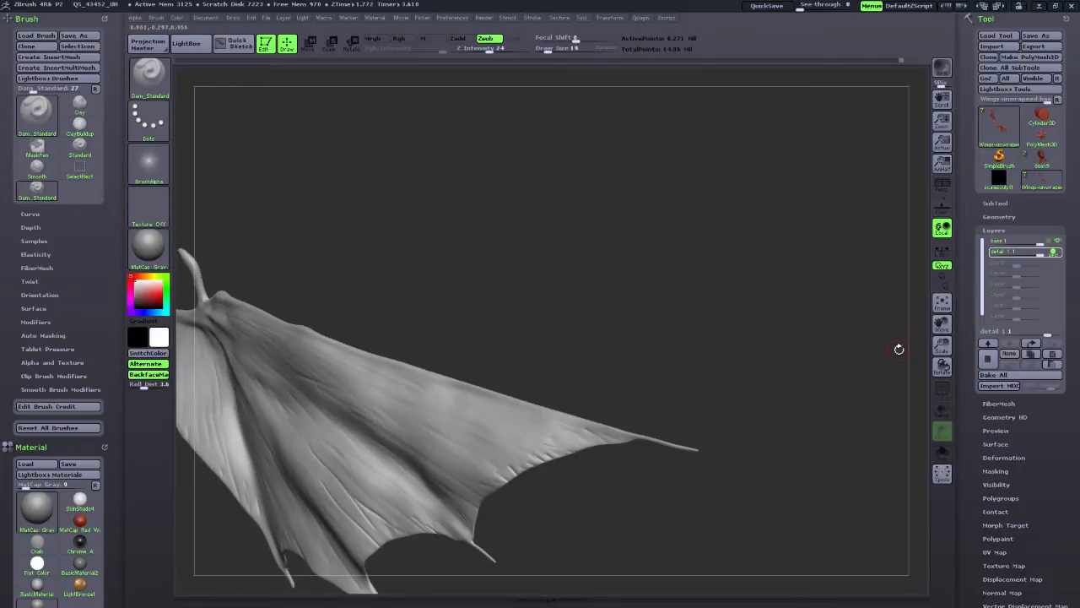
left_click_drag(942, 323, 730, 316)
left_click_drag(481, 320, 488, 405)
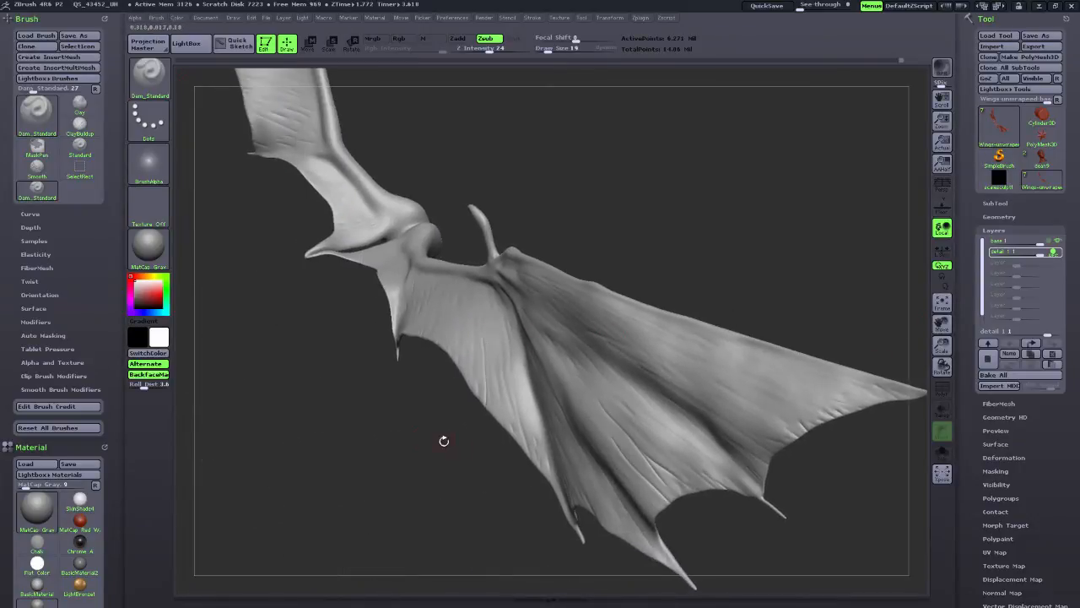
left_click_drag(444, 467, 482, 465)
left_click_drag(478, 318, 464, 361)
mouse_move(470, 296)
left_mouse_down()
mouse_move(464, 357)
mouse_move(459, 342)
left_mouse_up()
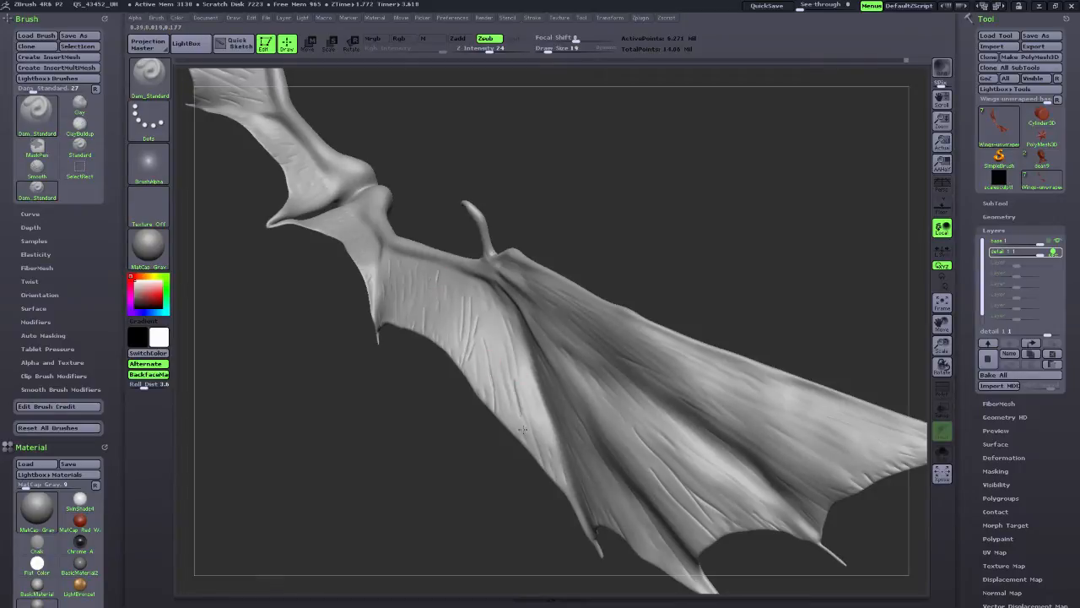
left_click_drag(533, 538, 586, 475)
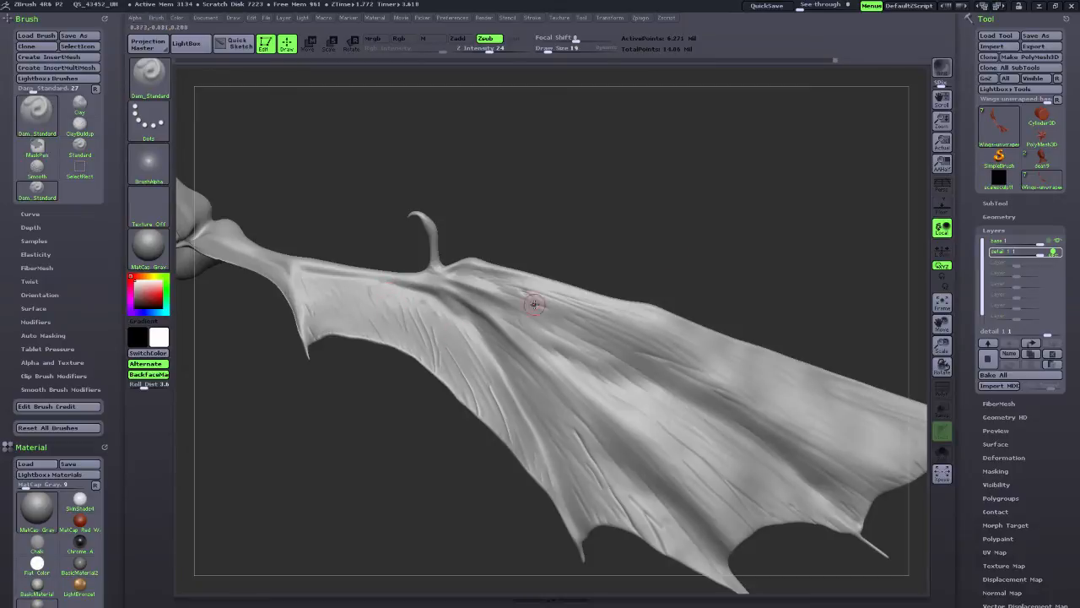
Carve short creases into the inner membrane panel on the back side of the opposite wing.
left_click_drag(676, 207, 863, 313)
left_click_drag(939, 323, 517, 315)
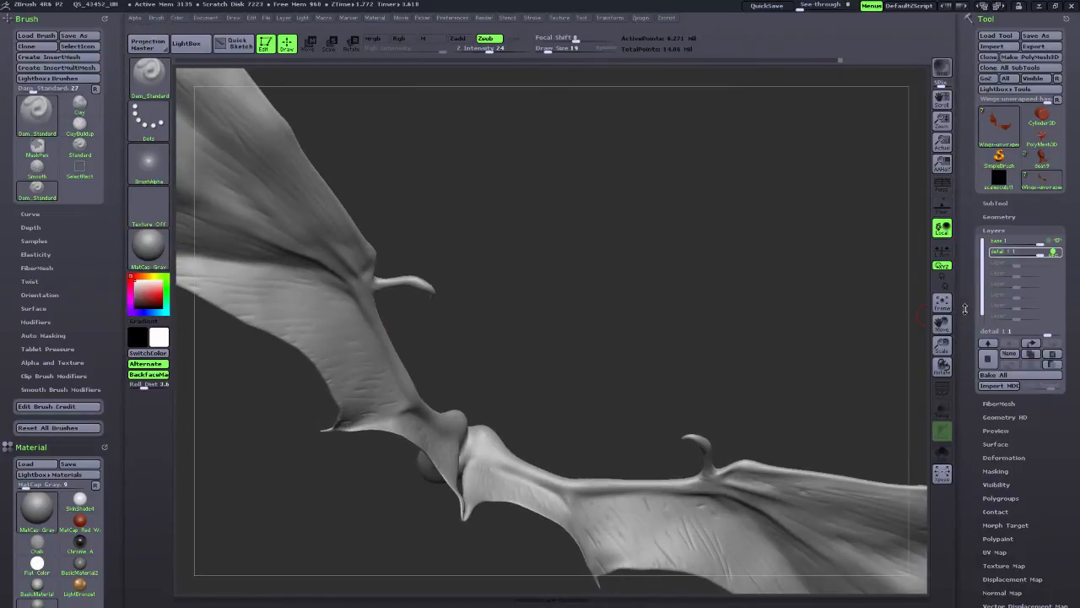
left_click_drag(942, 324, 1076, 372)
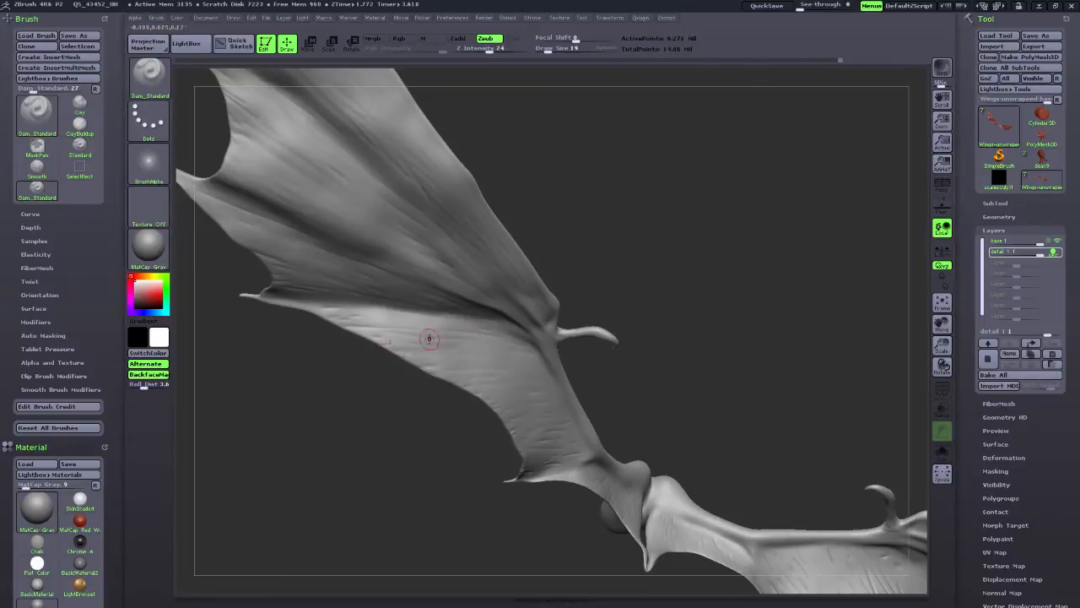
left_click_drag(648, 341, 702, 360)
mouse_move(469, 353)
left_mouse_down()
mouse_move(416, 359)
mouse_move(521, 352)
left_mouse_up()
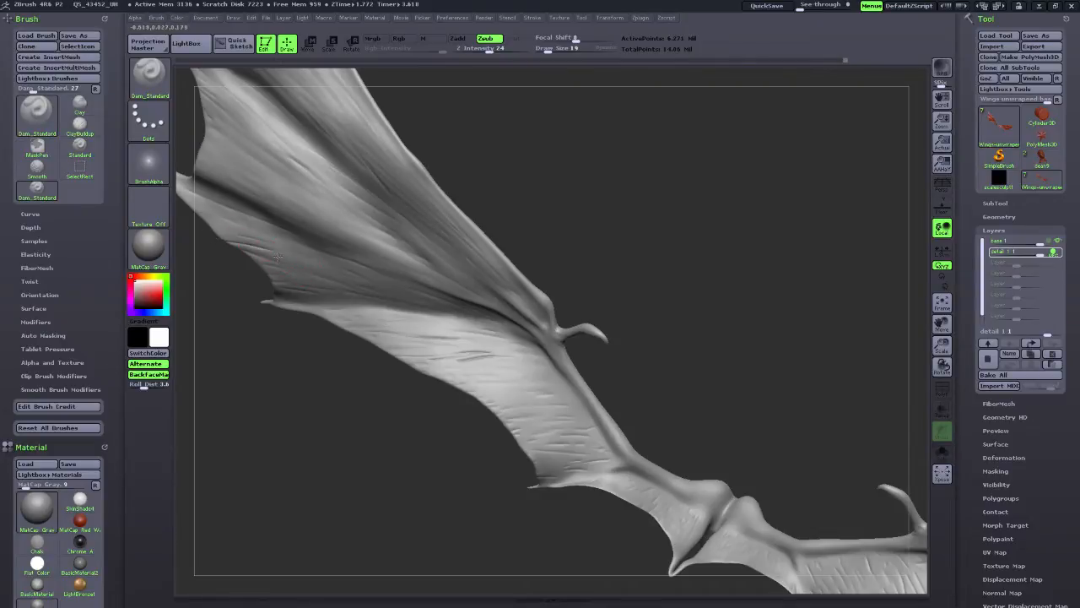
Carve long fine creases through the outermost panel on the opposite wing's back side, from the scalloped edge toward the leading edge.
left_click_drag(229, 155, 352, 218)
left_click_drag(941, 327, 973, 445)
left_click_drag(279, 172, 351, 205)
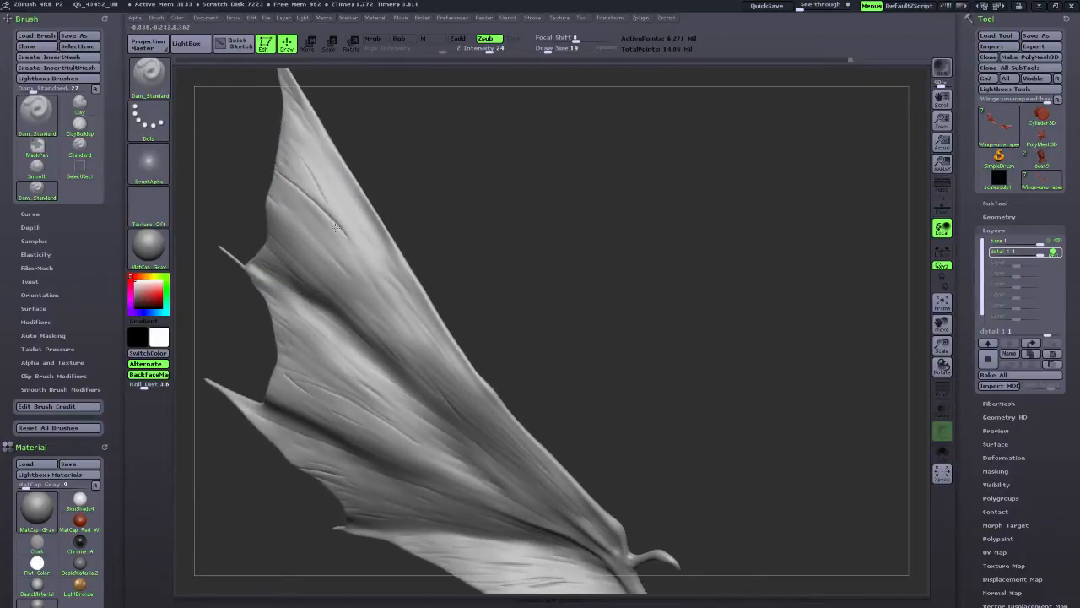
mouse_move(272, 138)
left_mouse_down()
mouse_move(359, 249)
mouse_move(343, 287)
mouse_move(394, 326)
left_mouse_up()
left_click_drag(341, 280, 415, 335)
left_click_drag(314, 154, 356, 236)
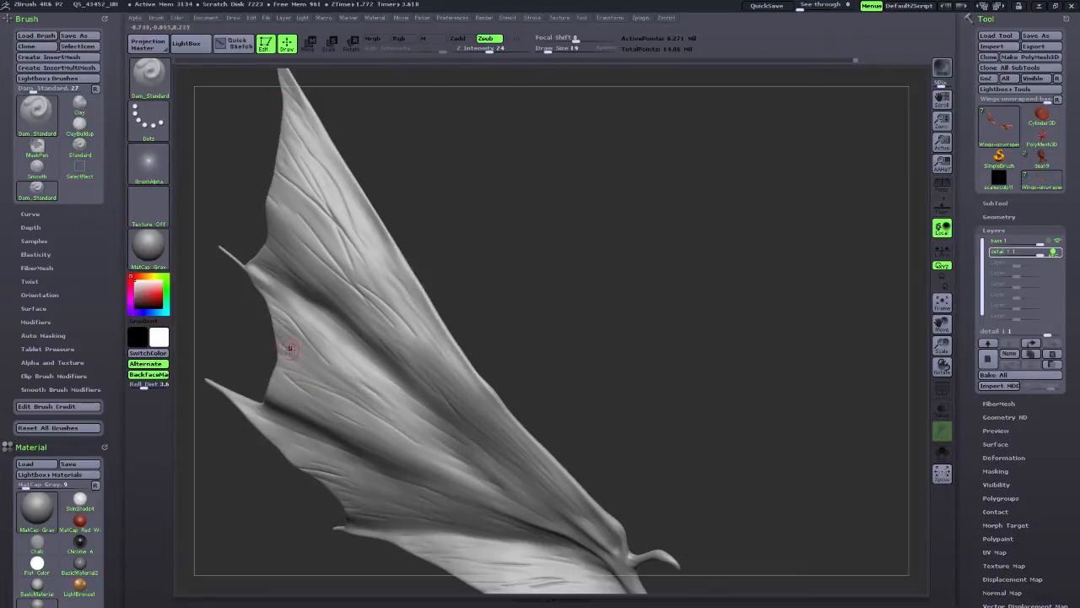
Carve fine creases into the two panels beside the outermost one on the opposite wing's back side.
left_click_drag(290, 349, 314, 368)
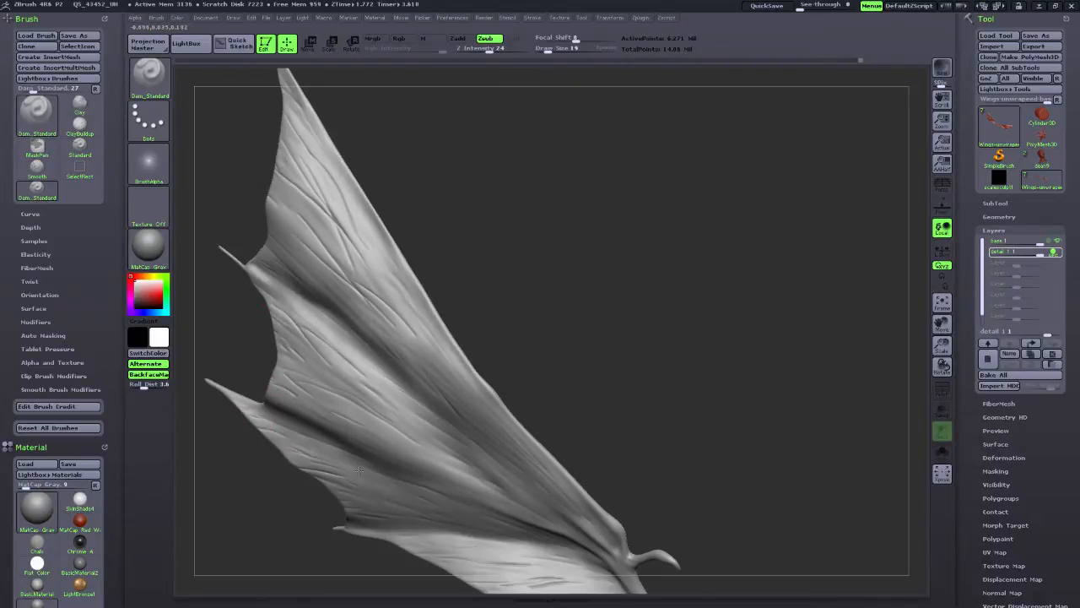
left_click_drag(359, 471, 385, 489)
left_click_drag(373, 430, 447, 469)
Carve creases along the middle finger ridges on the front side of the same wing.
left_click_drag(625, 407, 770, 477)
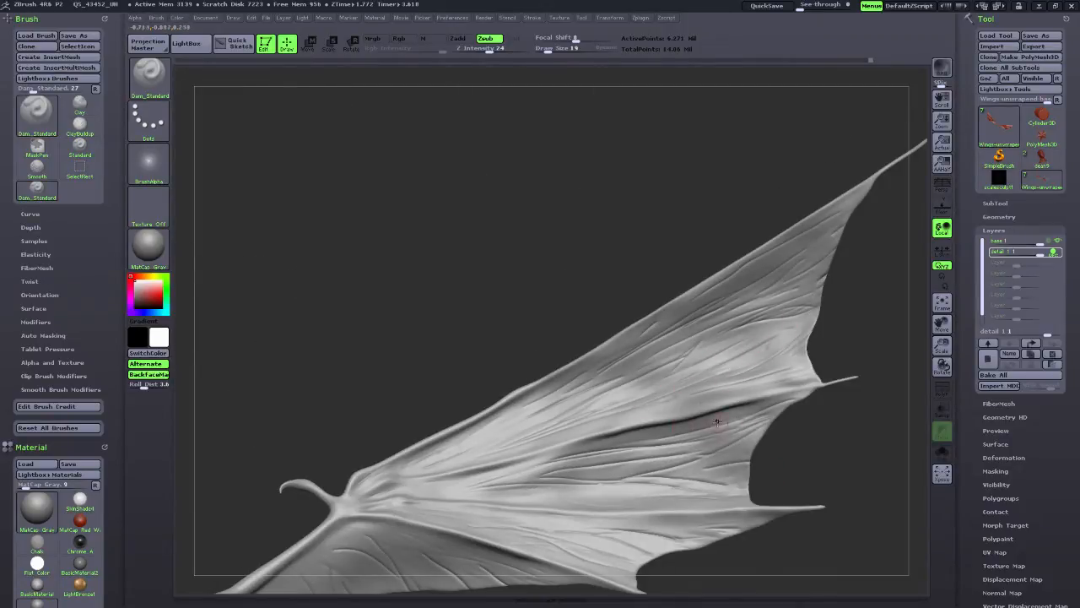
left_click_drag(717, 422, 582, 446)
left_click_drag(598, 495, 534, 496)
left_click_drag(539, 273, 591, 324)
Check the creases on the front of both wings together and touch up the membrane just beyond one wrist.
left_click(943, 304)
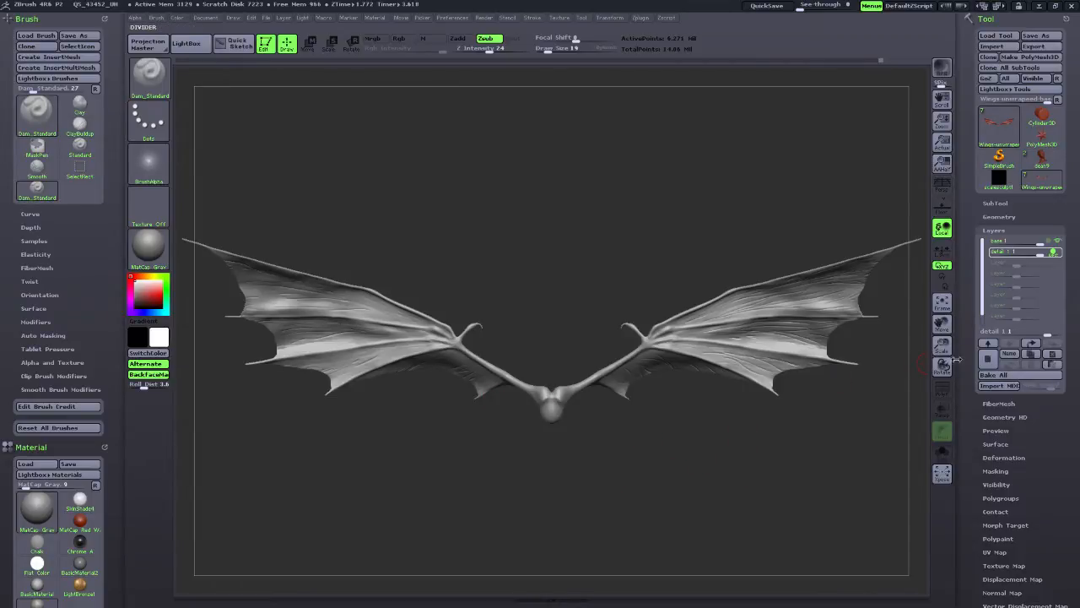
left_click_drag(943, 345, 945, 383)
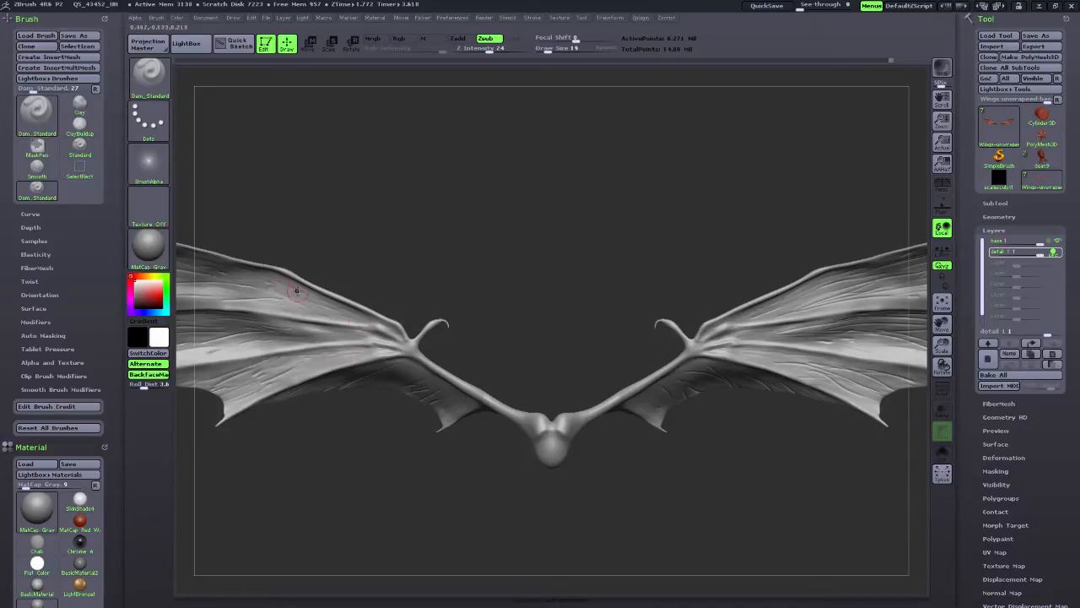
left_click_drag(458, 483, 468, 387)
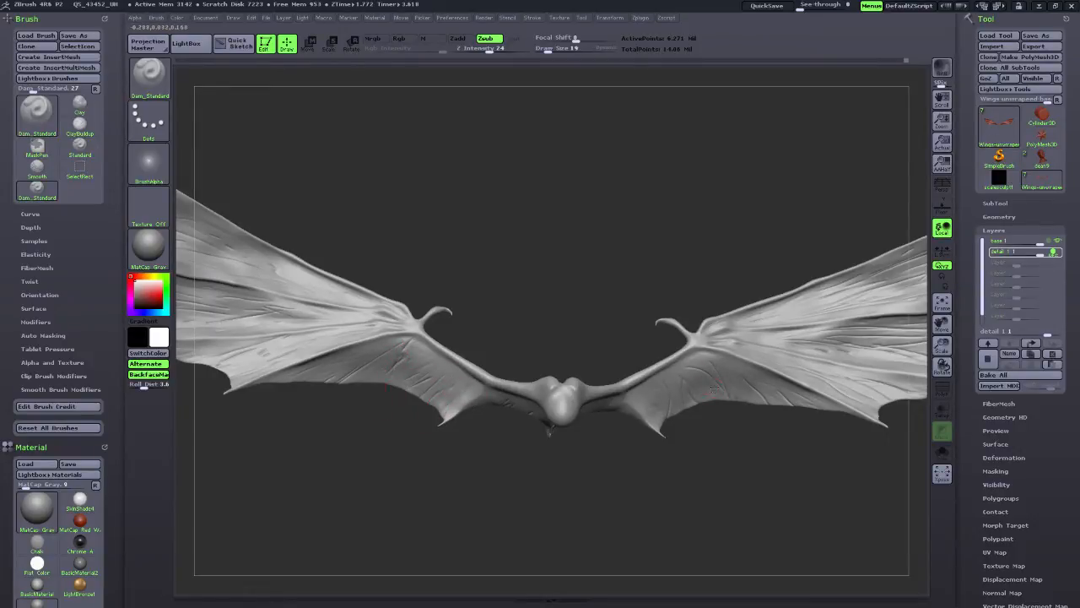
left_click_drag(642, 460, 651, 512)
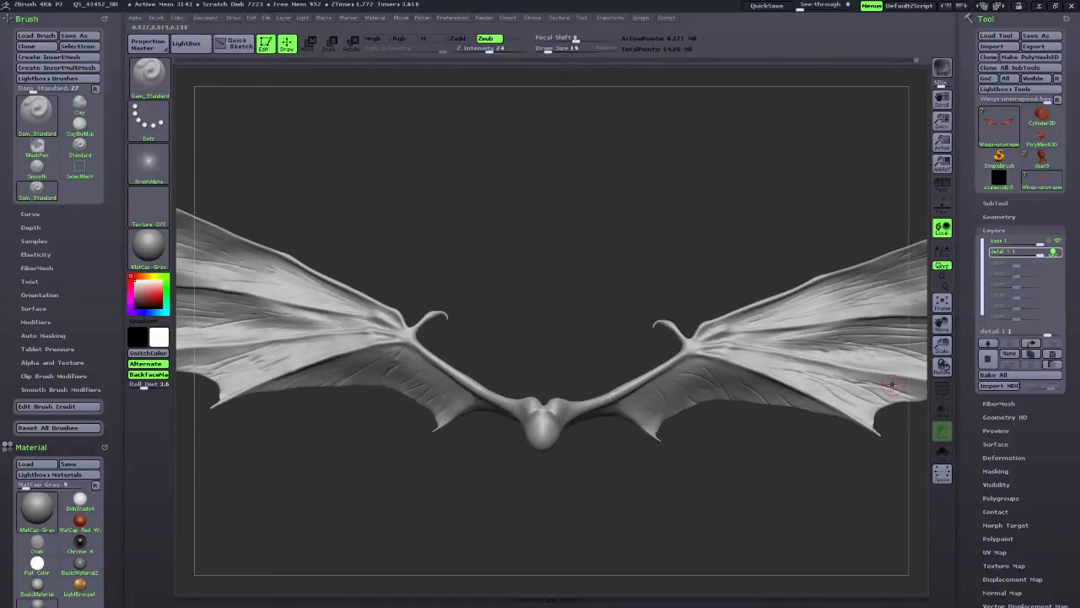
mouse_move(752, 361)
left_mouse_down()
mouse_move(783, 376)
mouse_move(736, 366)
left_mouse_up()
mouse_move(714, 469)
left_mouse_down()
mouse_move(719, 502)
mouse_move(736, 510)
left_mouse_up()
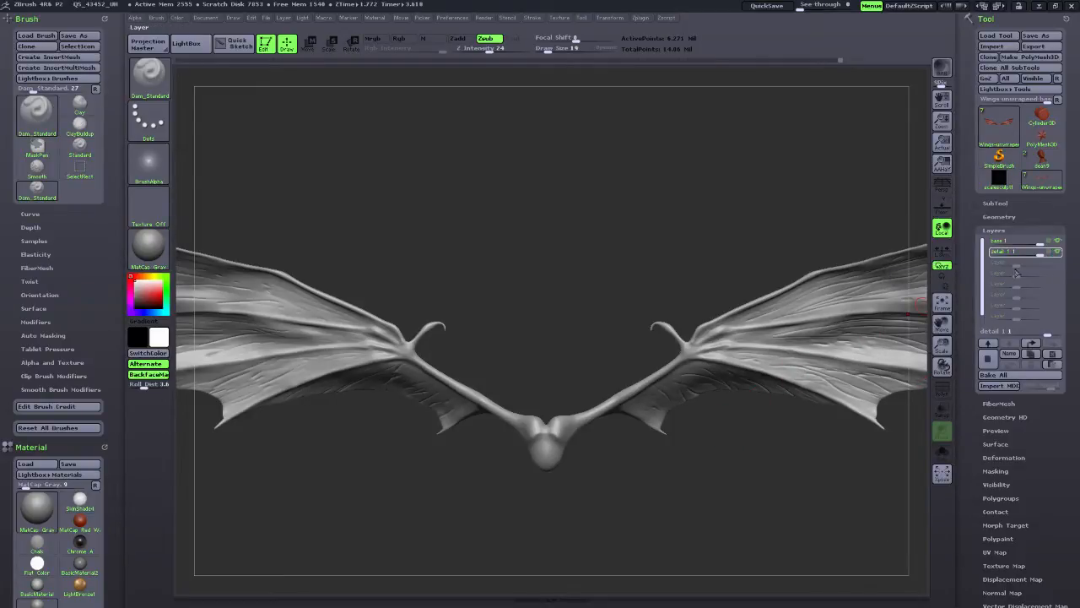
Lower the detail 1 layer's intensity to 0.5873.
left_click(1035, 253)
left_click_drag(1032, 254, 1031, 254)
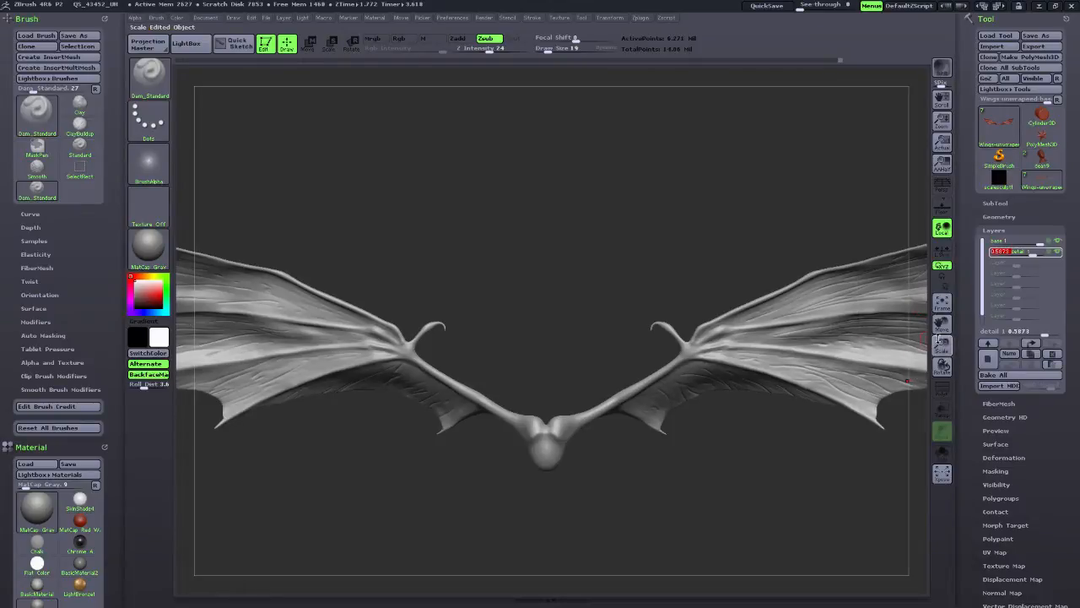
left_click_drag(942, 345, 942, 388)
left_click_drag(943, 324, 795, 343)
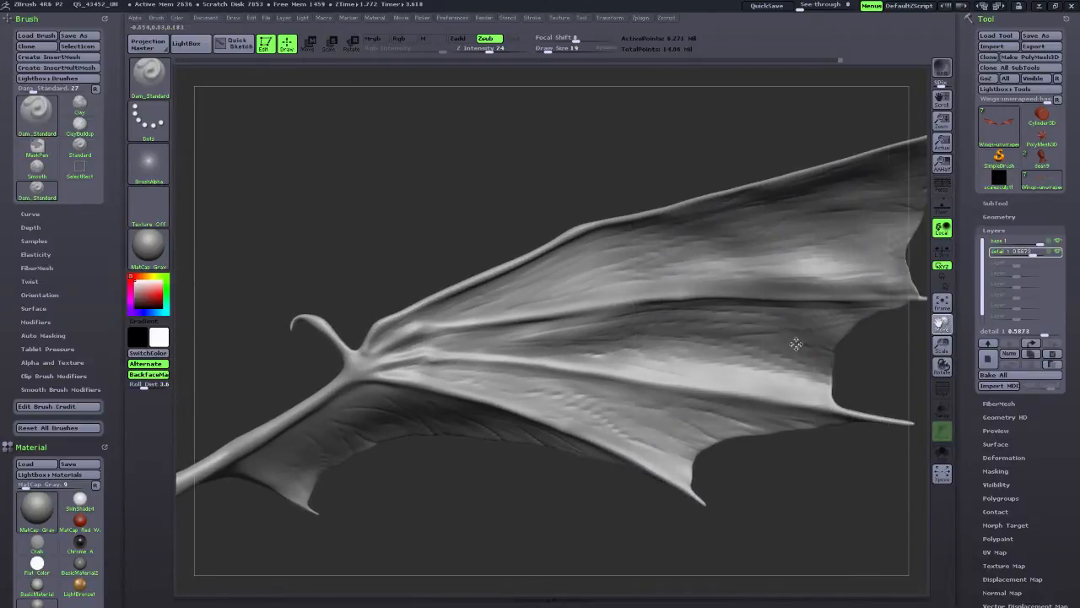
Invert the crease detail by setting the detail 1 layer's intensity to -0.5238.
left_click_drag(1031, 253, 1013, 254)
left_click_drag(1013, 253, 1000, 253)
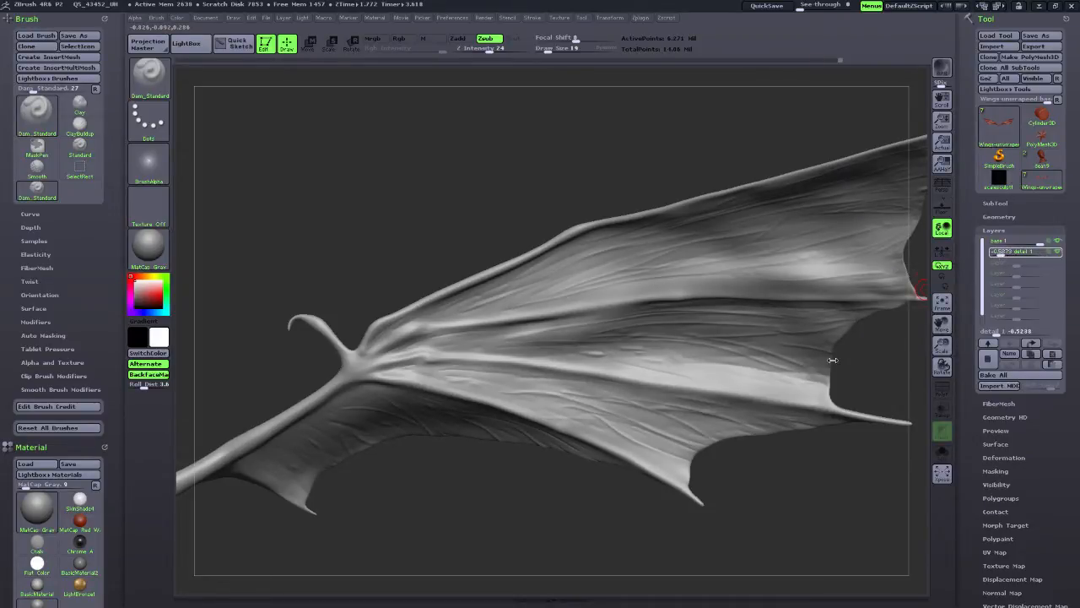
left_click_drag(833, 360, 859, 439)
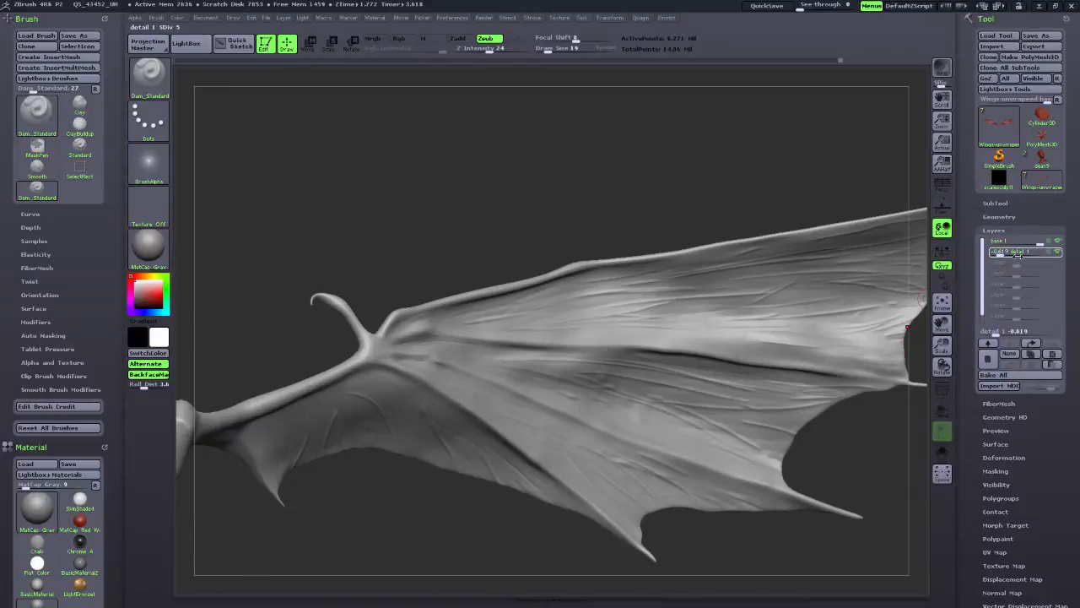
left_click_drag(1007, 251, 1006, 252)
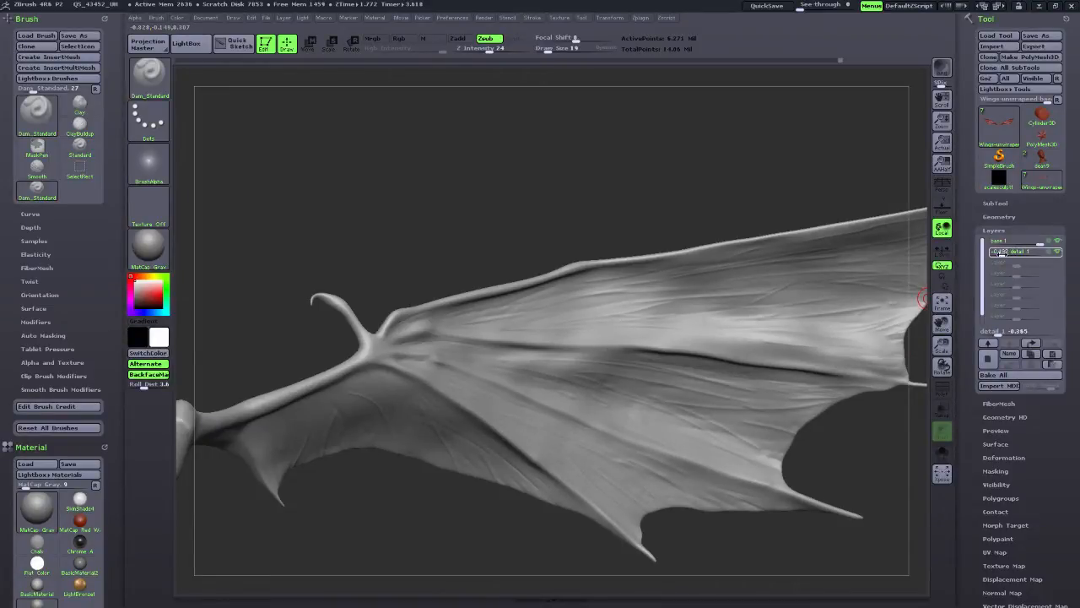
left_click_drag(1002, 252, 999, 252)
left_click_drag(748, 194, 782, 389)
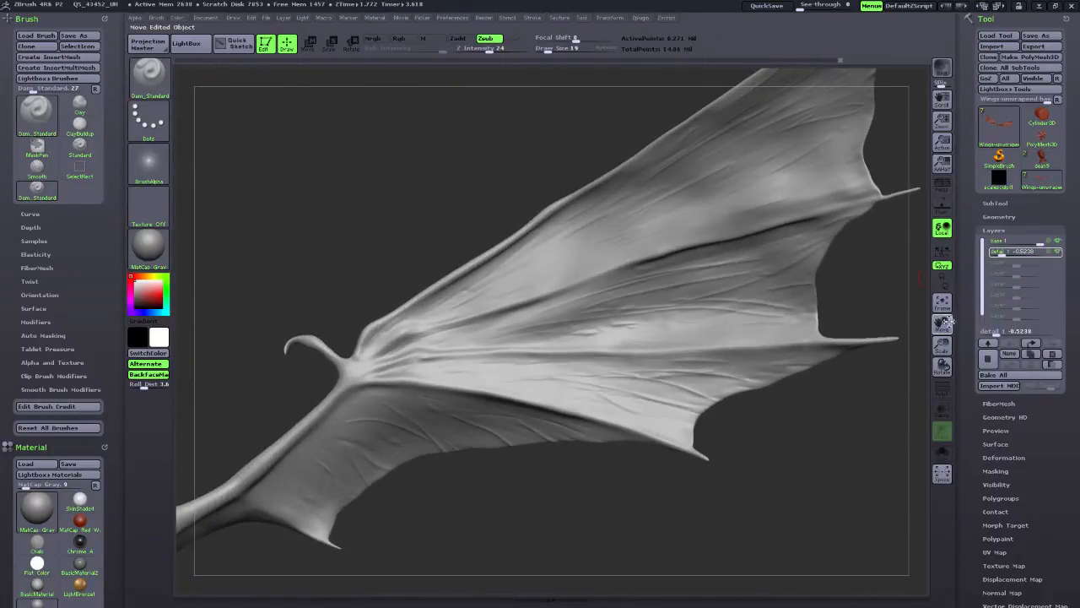
left_click_drag(943, 346, 939, 311)
left_click_drag(814, 359, 789, 449)
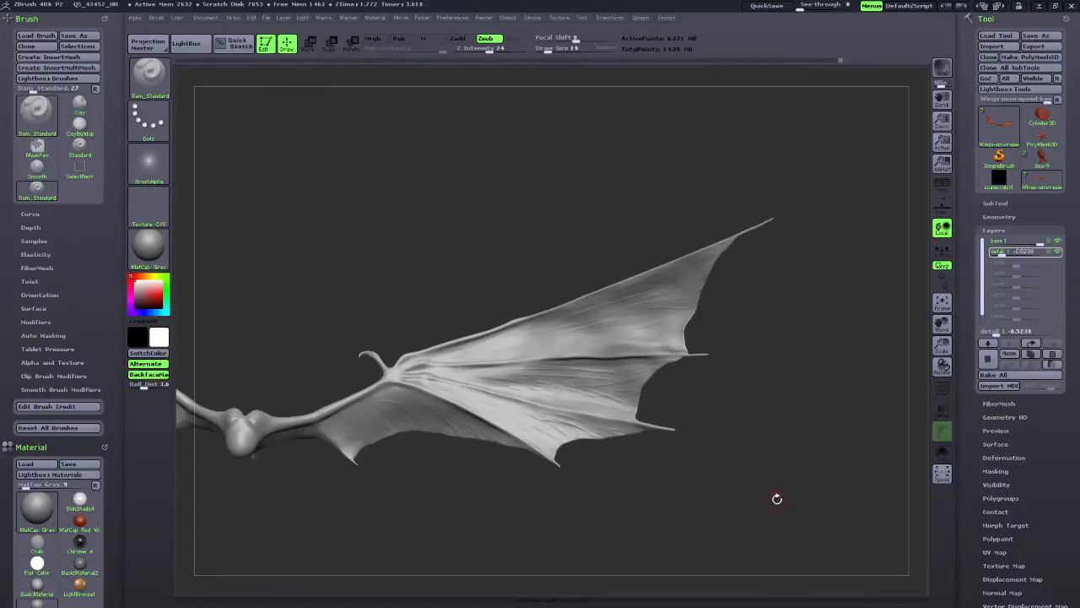
left_click_drag(776, 498, 798, 475)
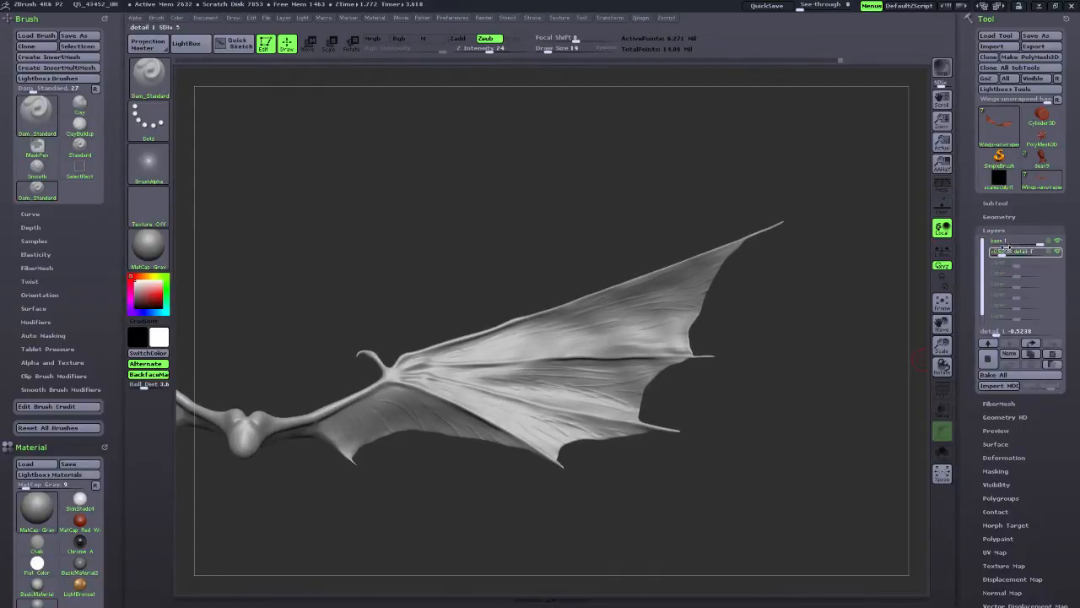
Turn on recording for the detail 1 layer.
mouse_move(1058, 255)
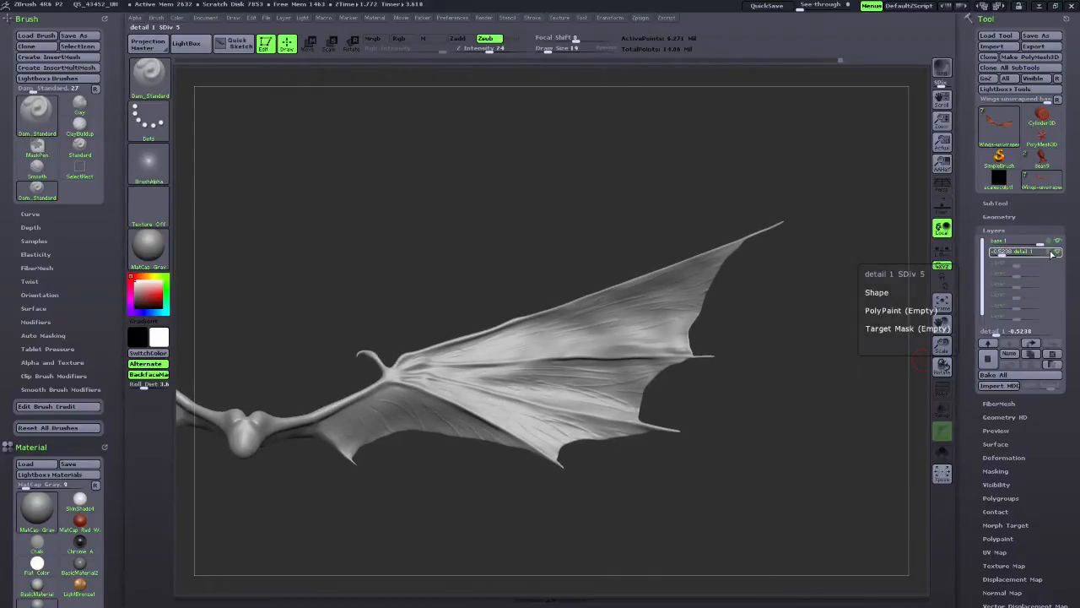
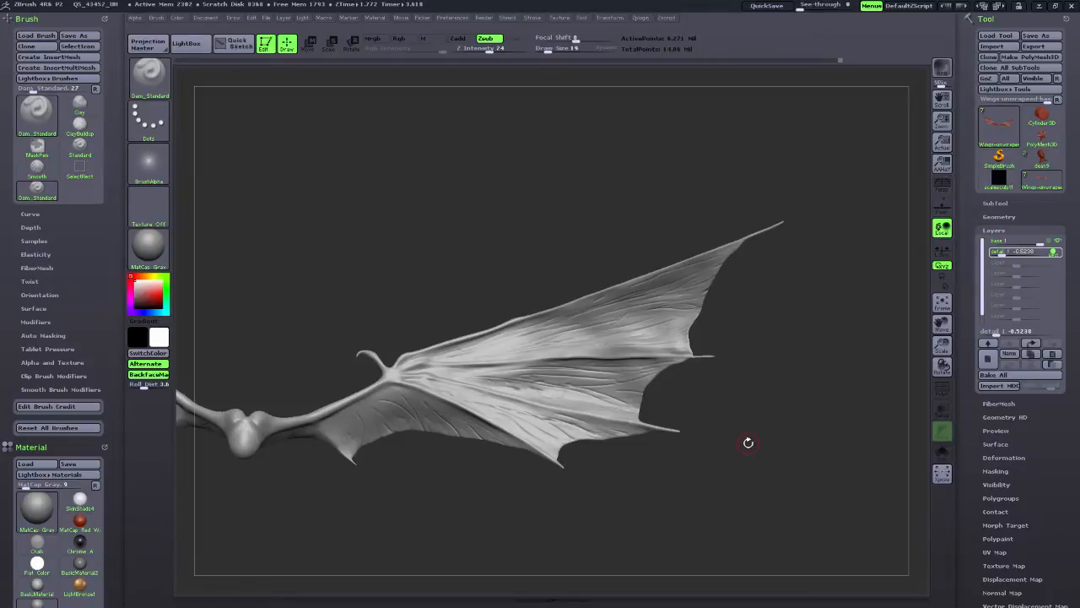
left_click_drag(756, 449, 765, 472)
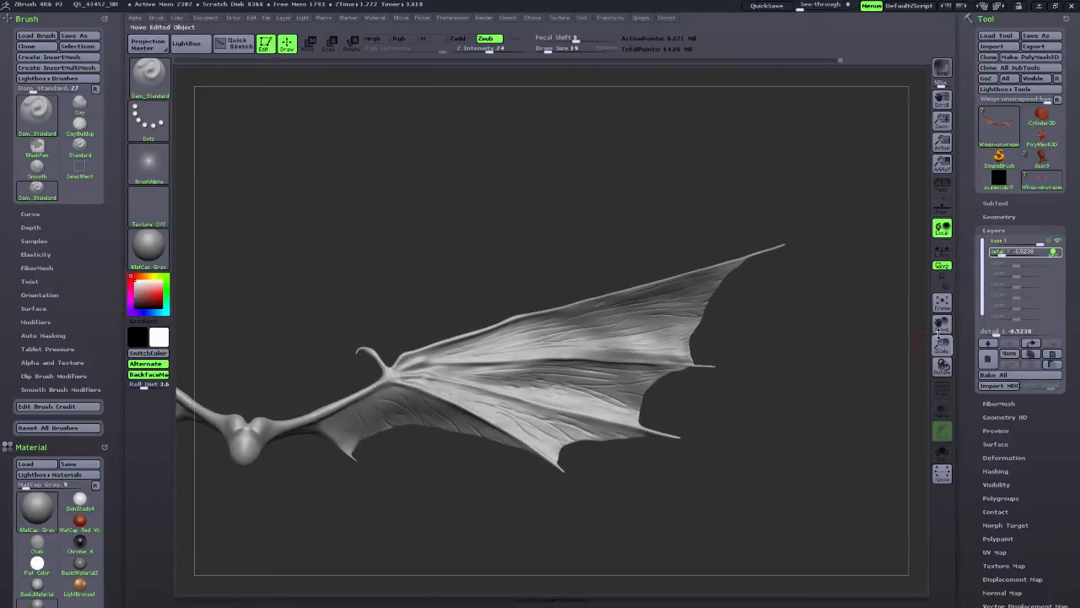
left_click_drag(941, 324, 952, 274)
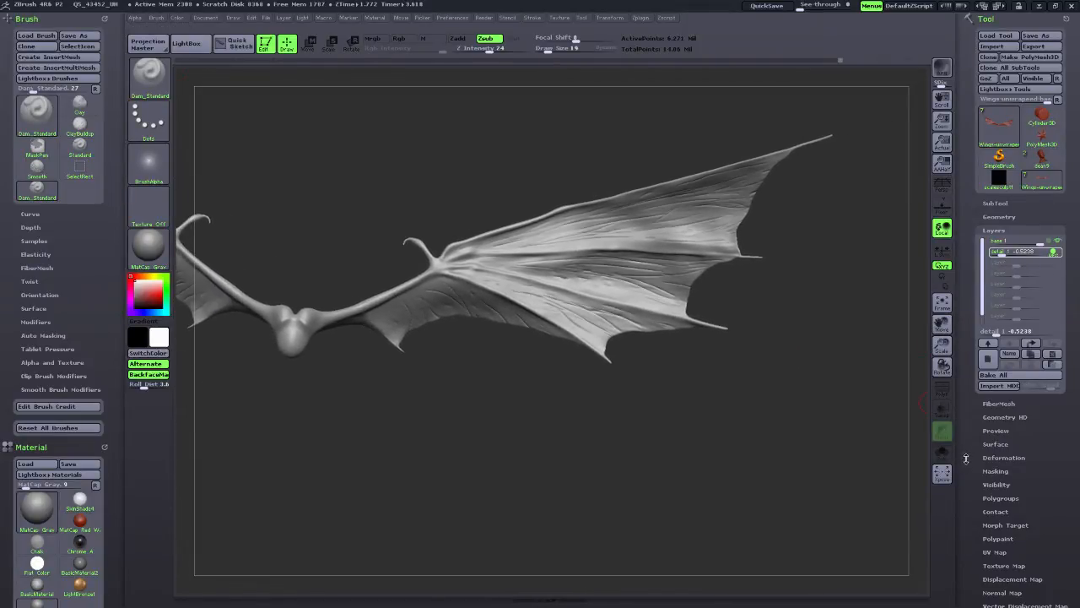
Choose the Morph brush and set its stroke type to Spray.
left_click_drag(970, 505, 971, 451)
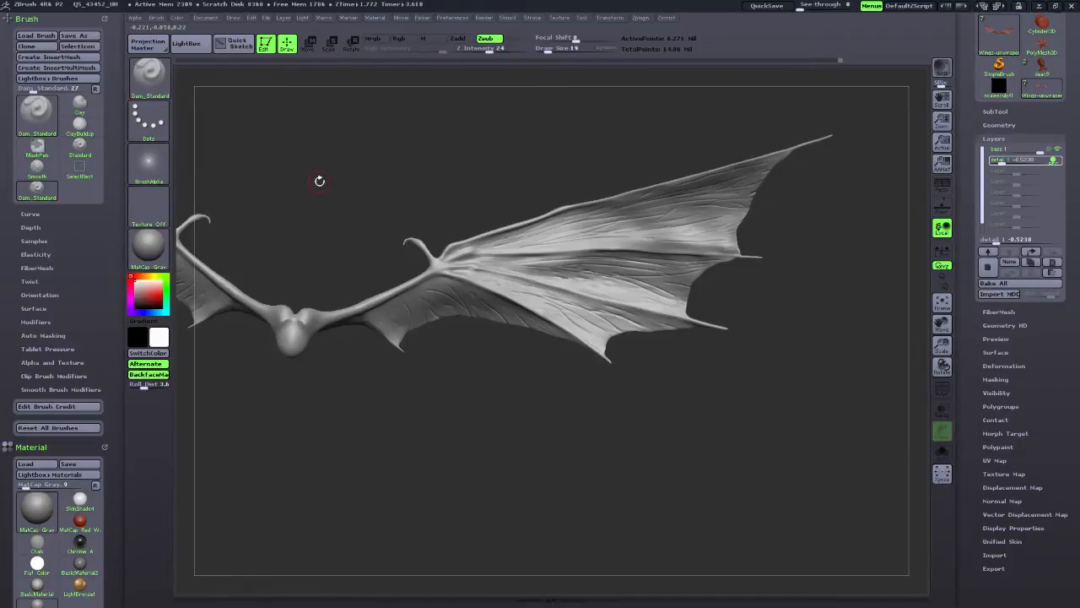
left_click(148, 77)
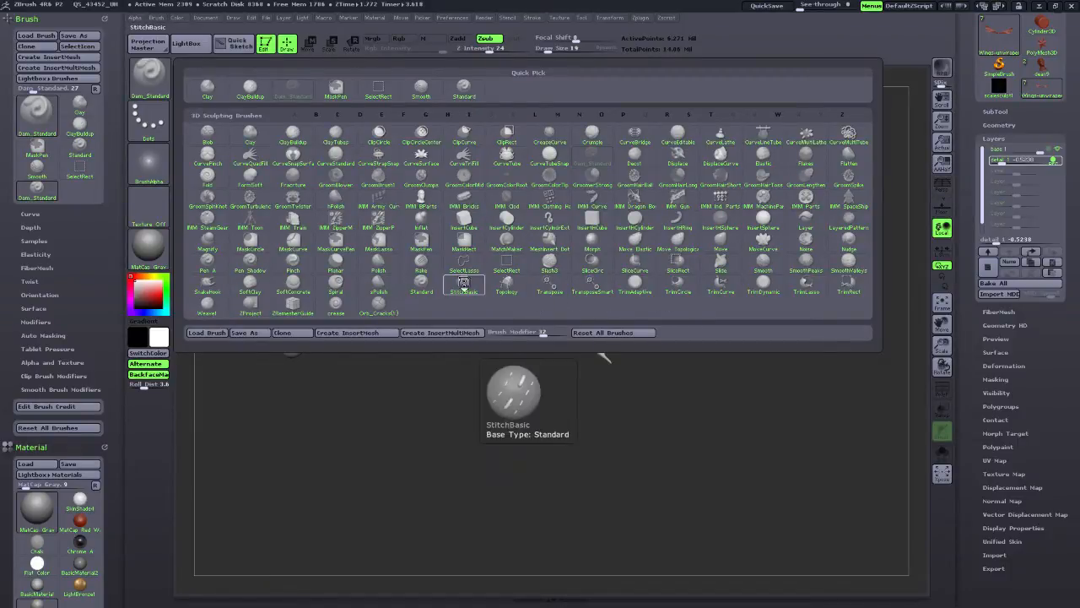
key("m")
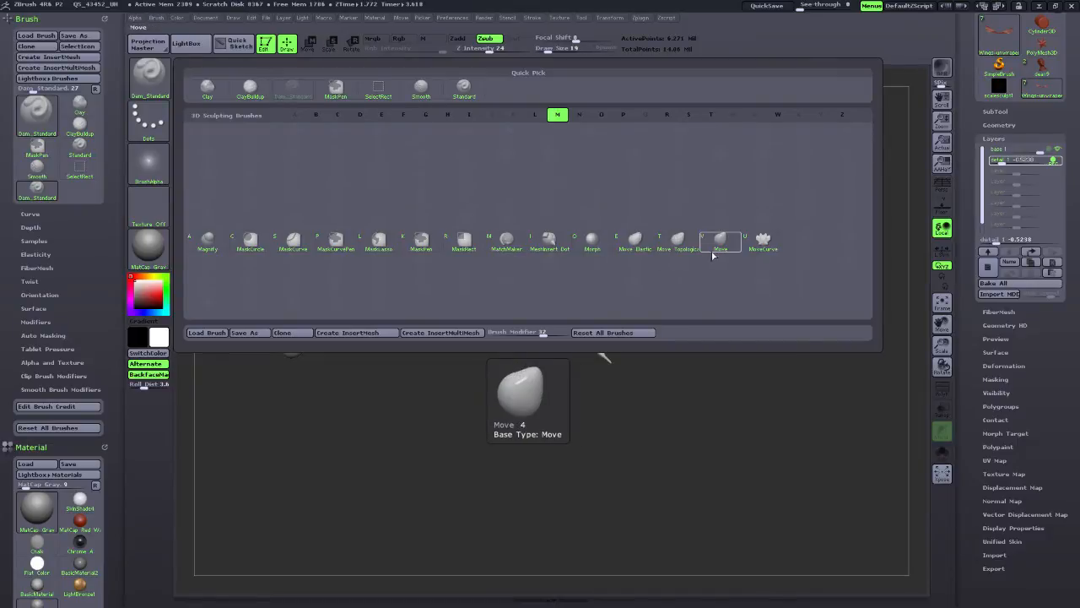
left_click(592, 241)
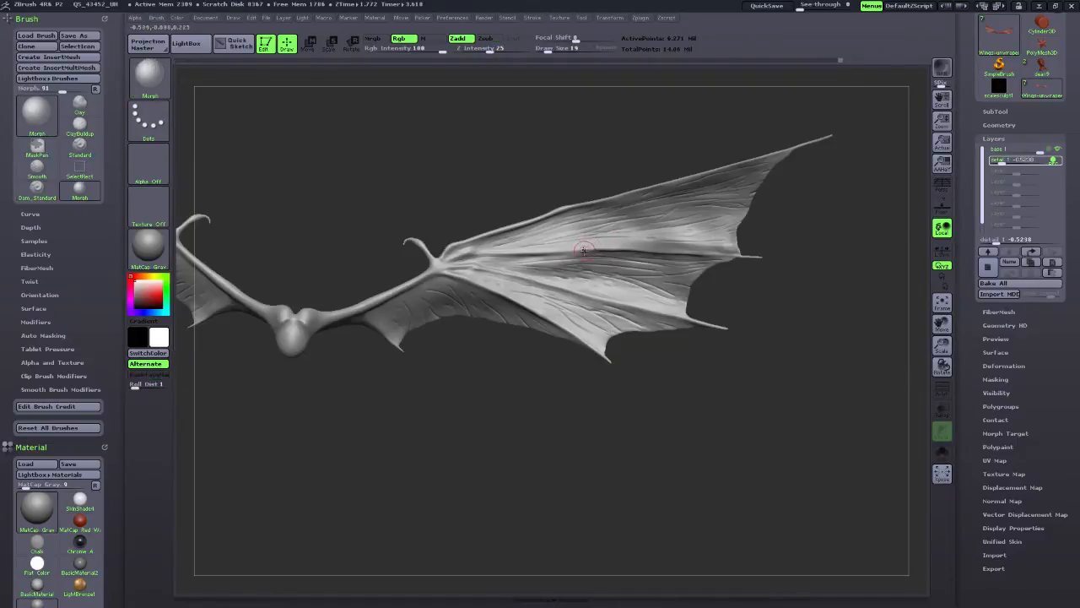
left_click(149, 120)
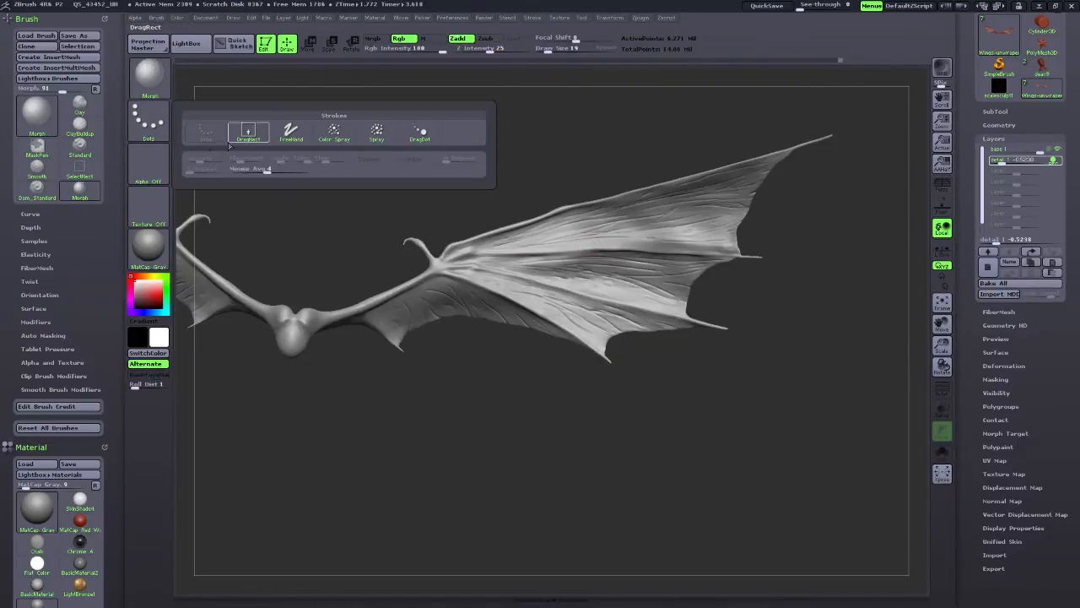
left_click(377, 132)
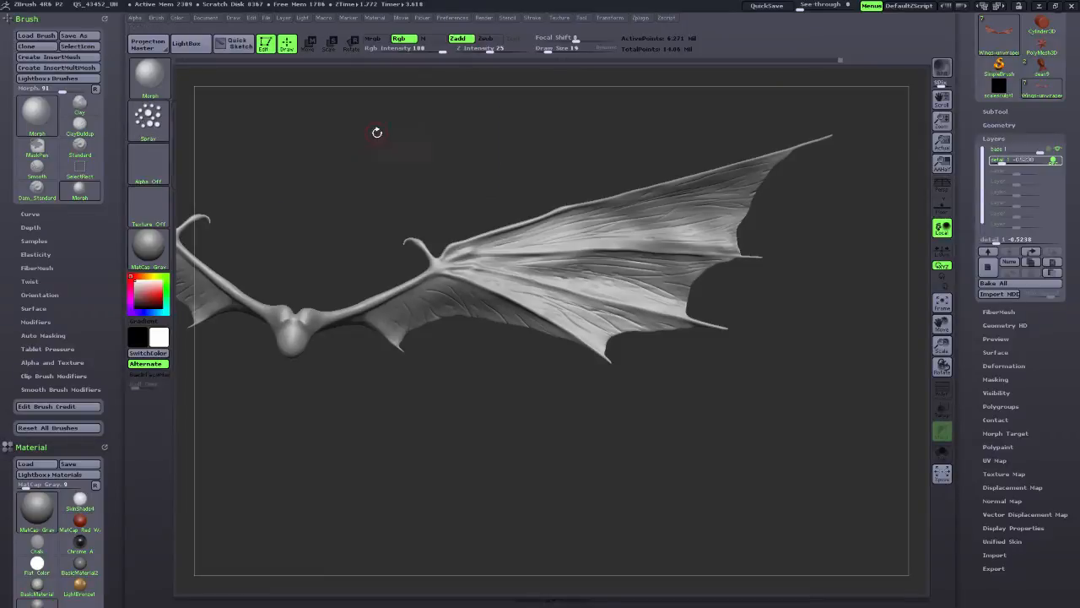
Give the Morph brush Alpha 08, set its draw size to 69 and turn off Rgb.
left_click(148, 165)
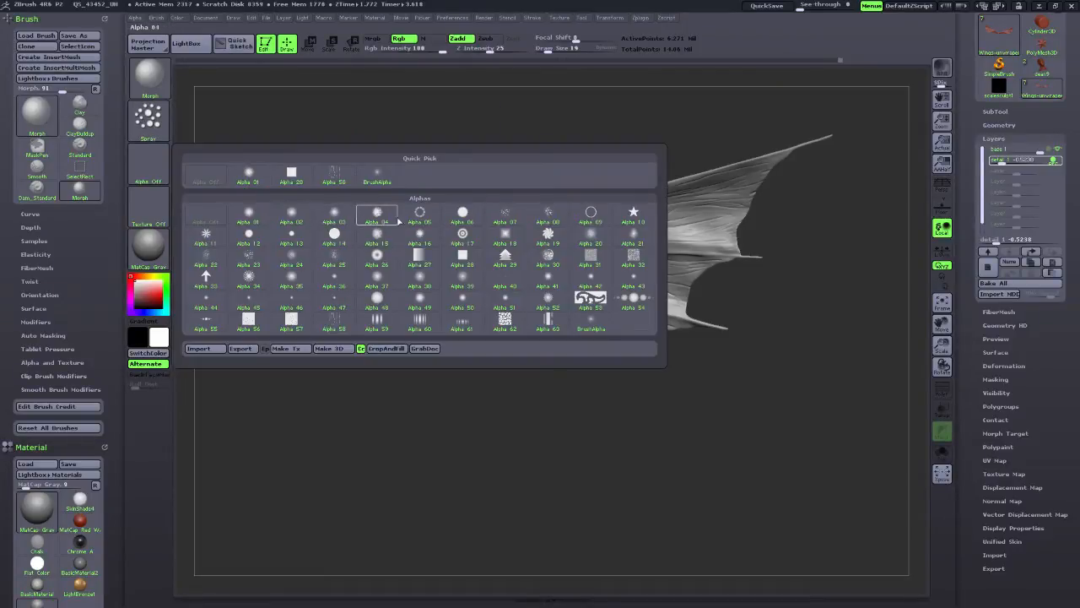
mouse_move(505, 220)
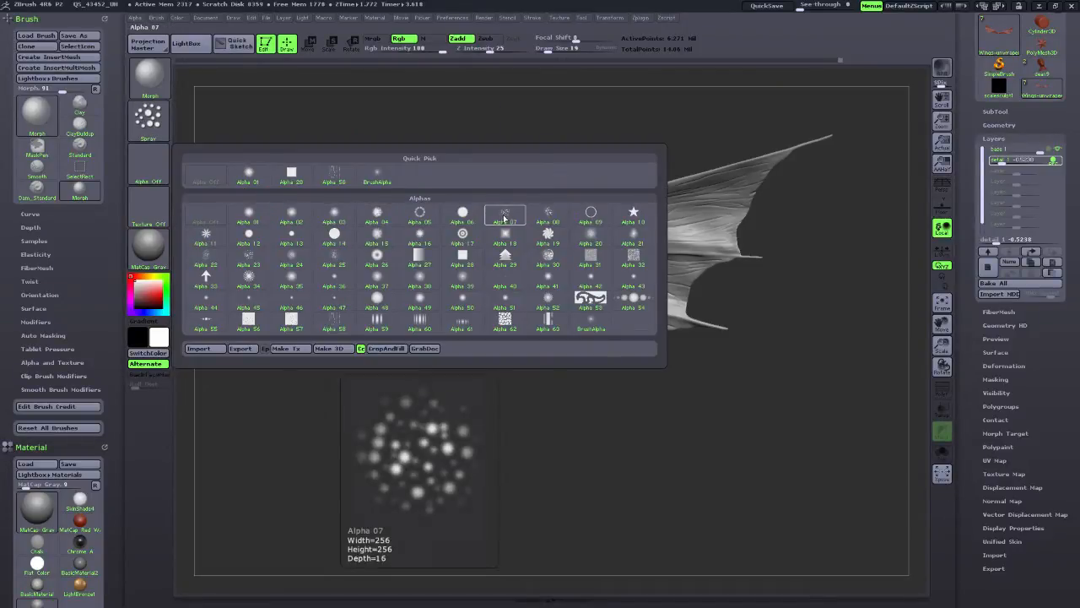
left_click(546, 221)
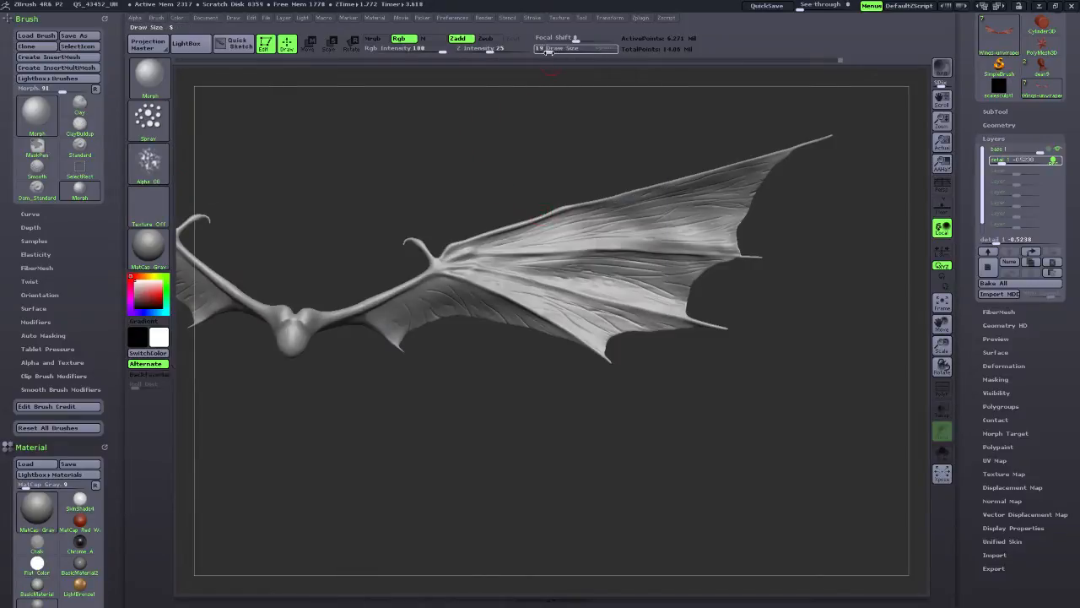
left_click(399, 38)
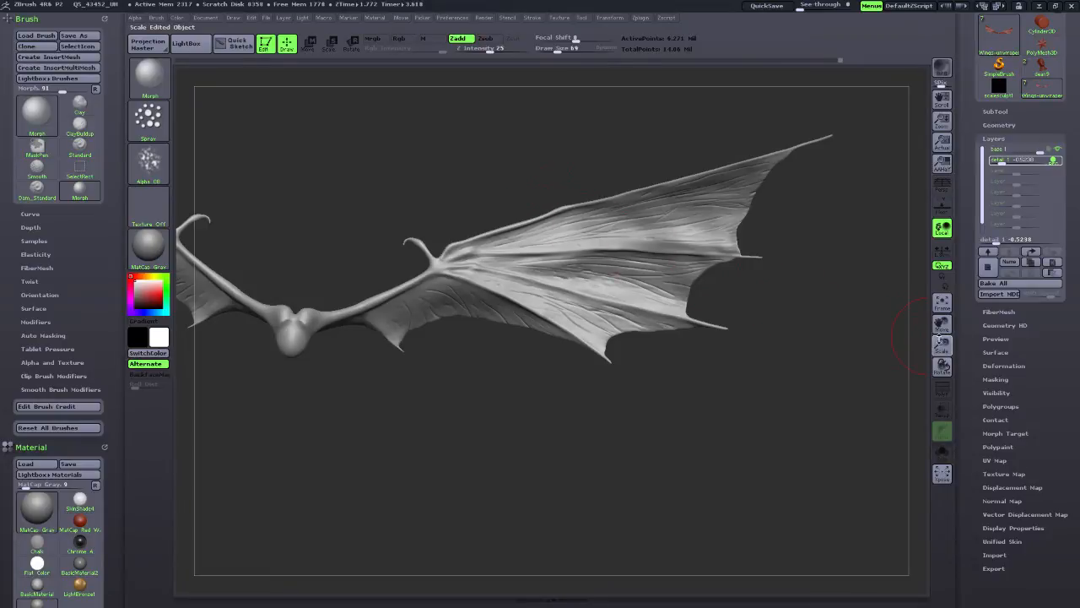
Spray Morph strokes over the creases on the front of the wing's outer and inner membrane panels.
left_click_drag(941, 345, 938, 390)
left_click_drag(943, 322, 726, 368)
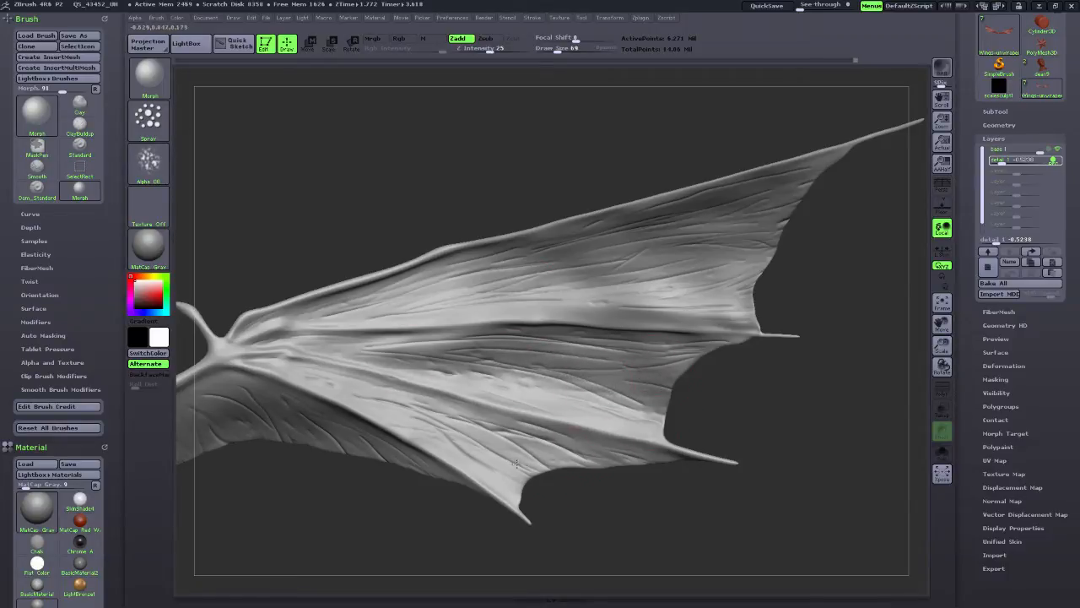
left_click_drag(944, 323, 555, 456)
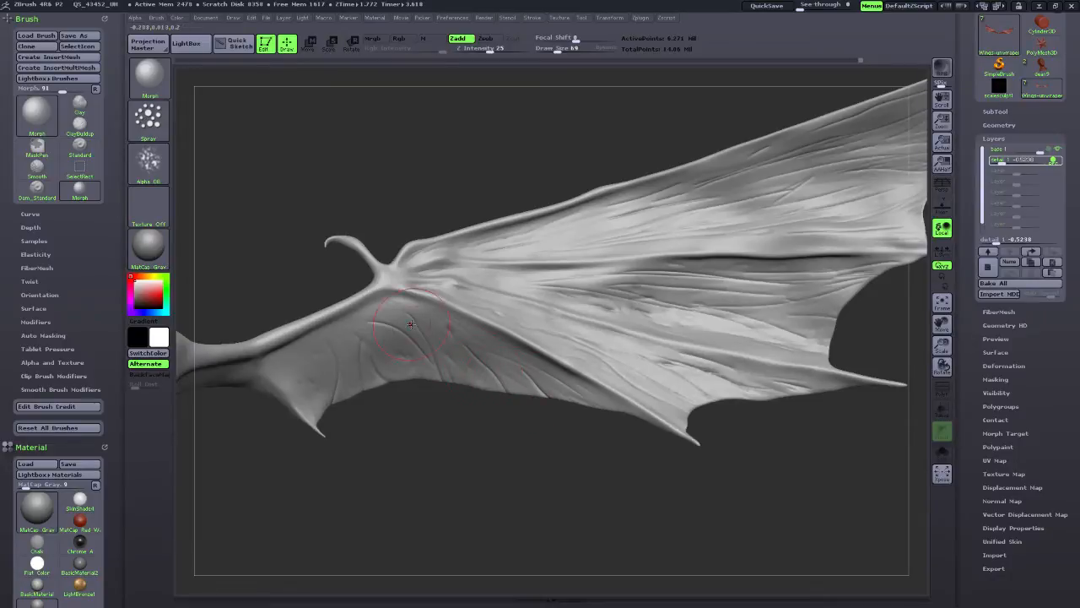
left_click_drag(526, 463, 334, 355)
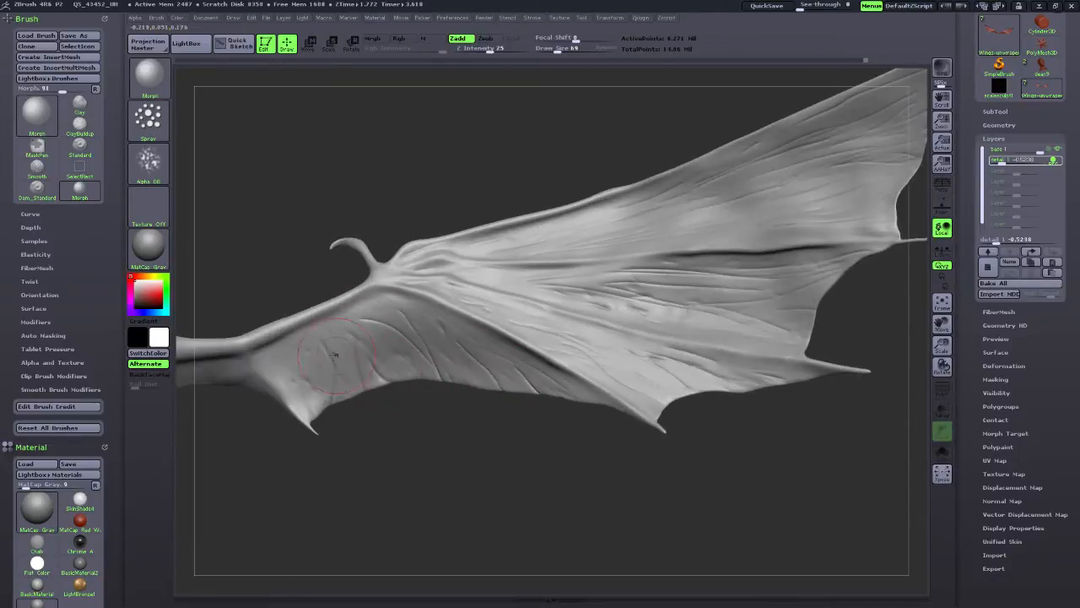
left_click_drag(424, 417, 482, 382)
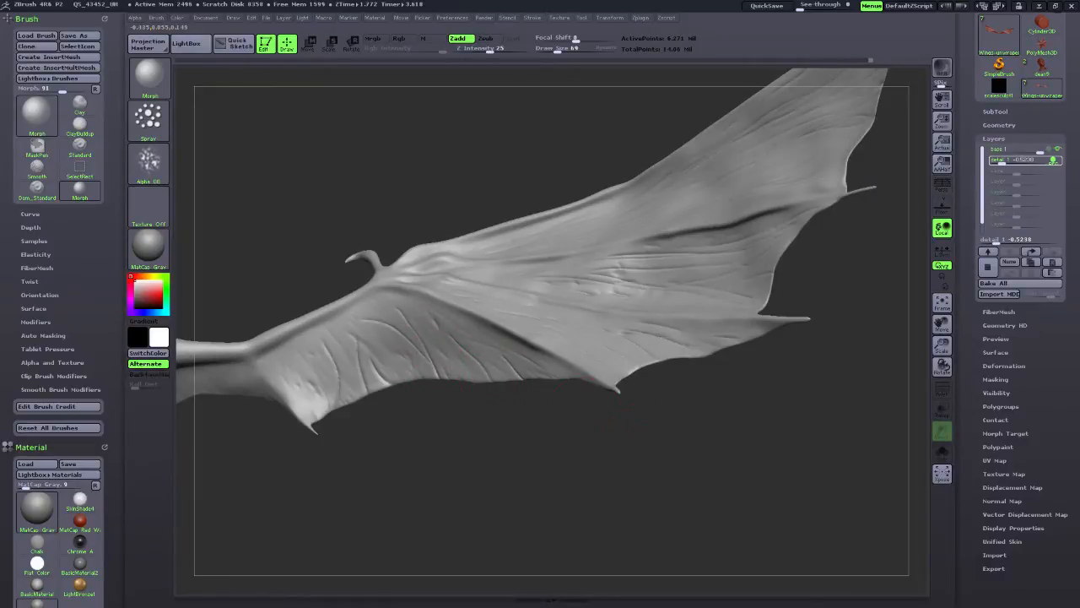
left_click_drag(620, 426, 752, 522)
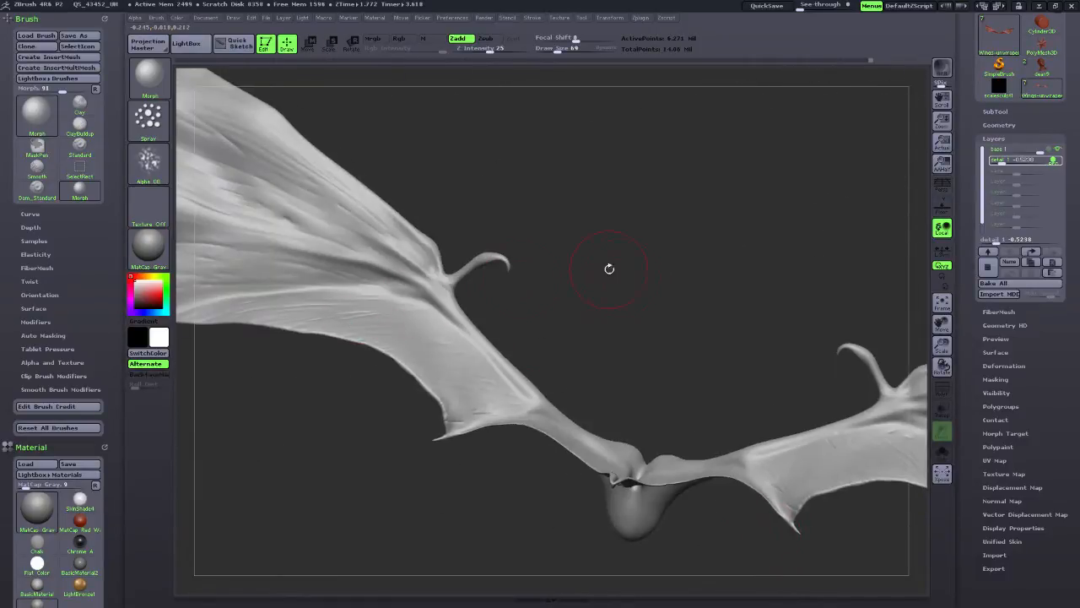
Vary the crease strength on the back of the wing membranes with Morph strokes.
left_click_drag(609, 269, 410, 332)
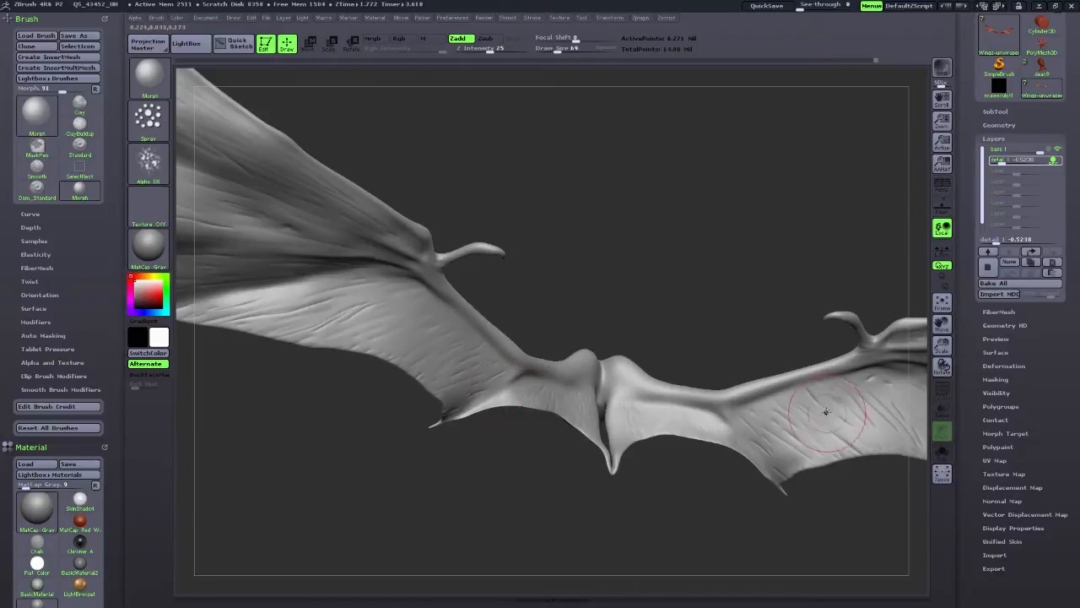
left_click_drag(941, 321, 1076, 403)
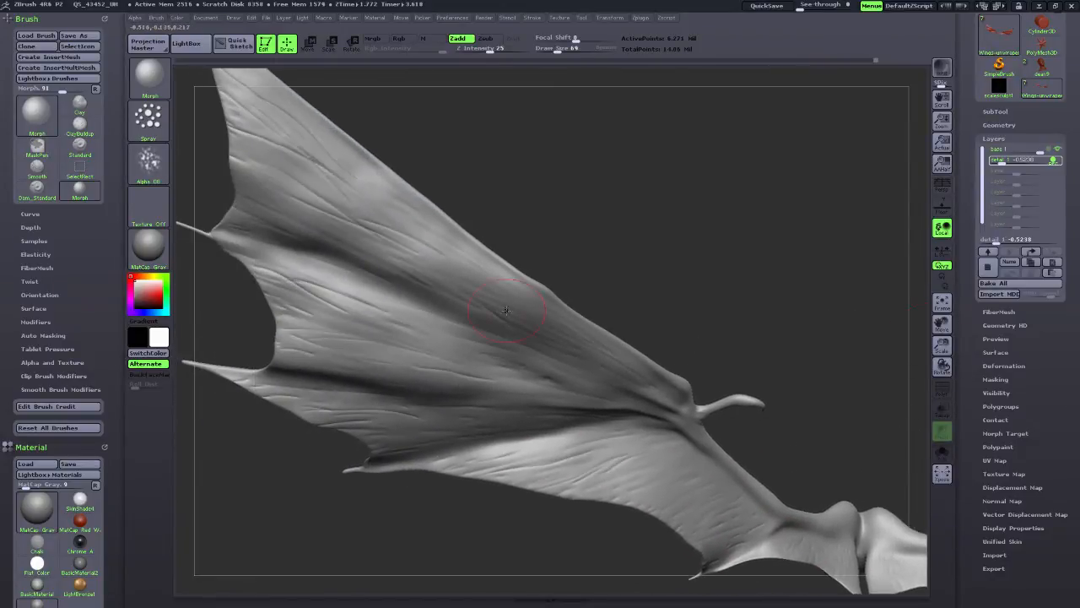
left_click_drag(943, 345, 957, 413)
mouse_move(941, 323)
left_mouse_down()
mouse_move(1005, 357)
mouse_move(1077, 447)
mouse_move(976, 317)
mouse_move(1076, 307)
mouse_move(1067, 355)
mouse_move(1076, 372)
left_mouse_up()
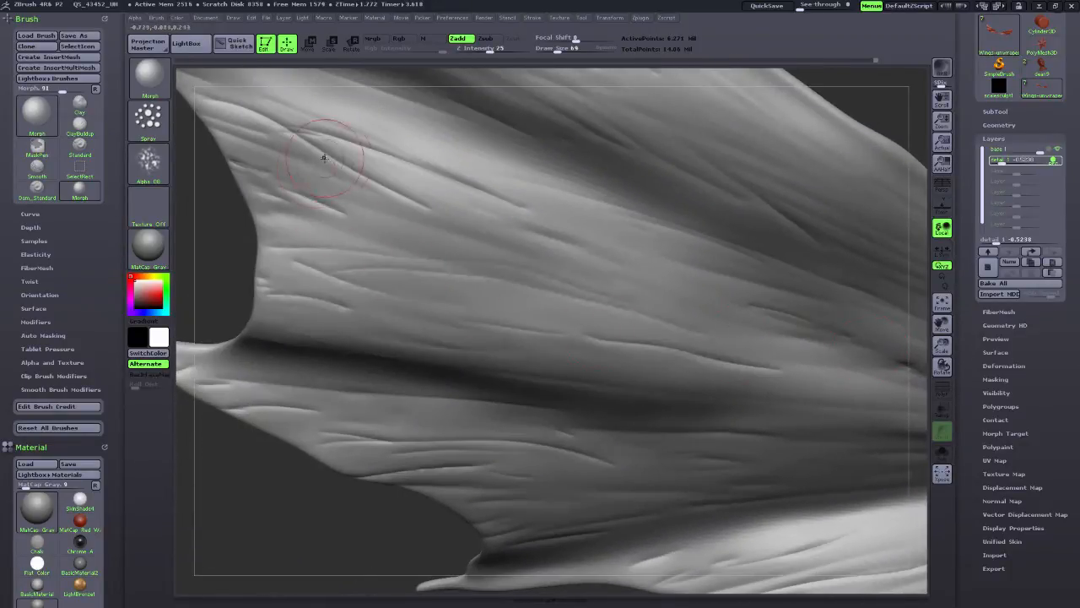
Enlarge the Morph brush to draw size 104 and break up the creases along the outer membrane up to the wing tip.
left_click_drag(557, 50, 563, 51)
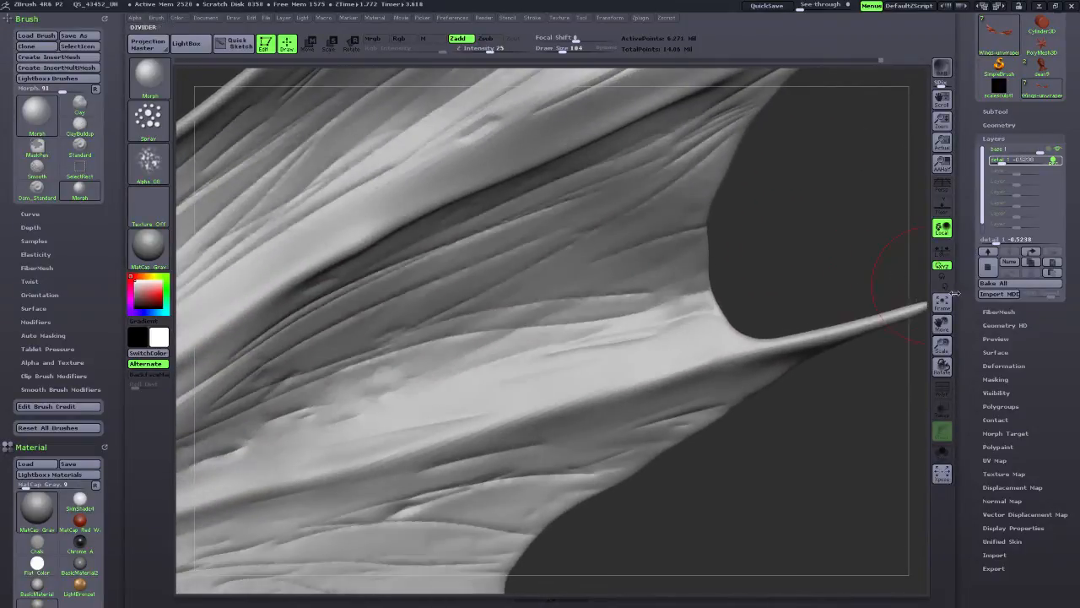
left_click_drag(941, 326, 937, 346)
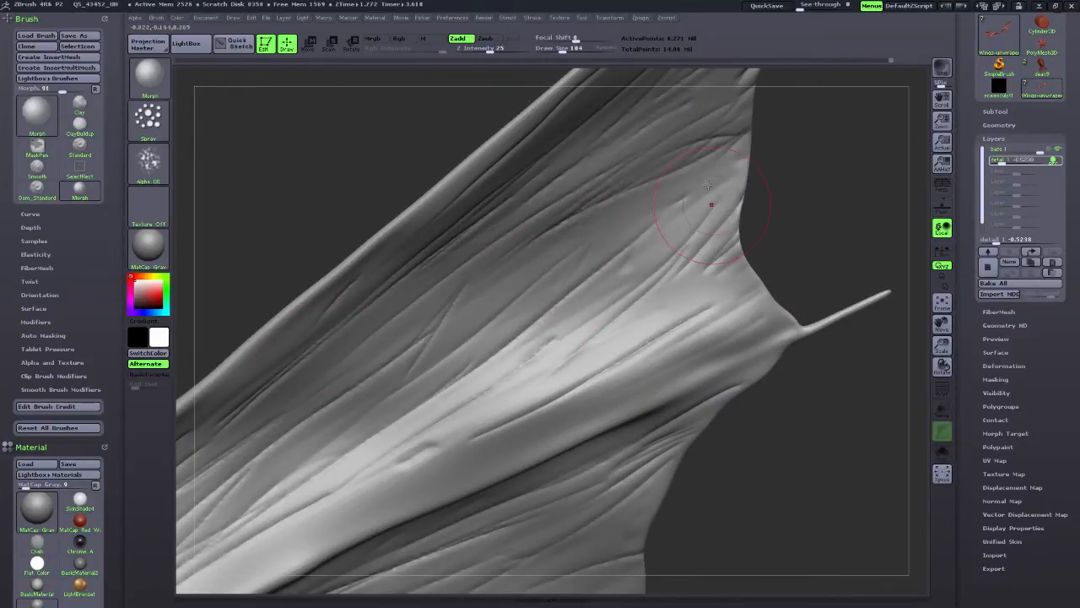
left_click_drag(940, 327, 666, 360)
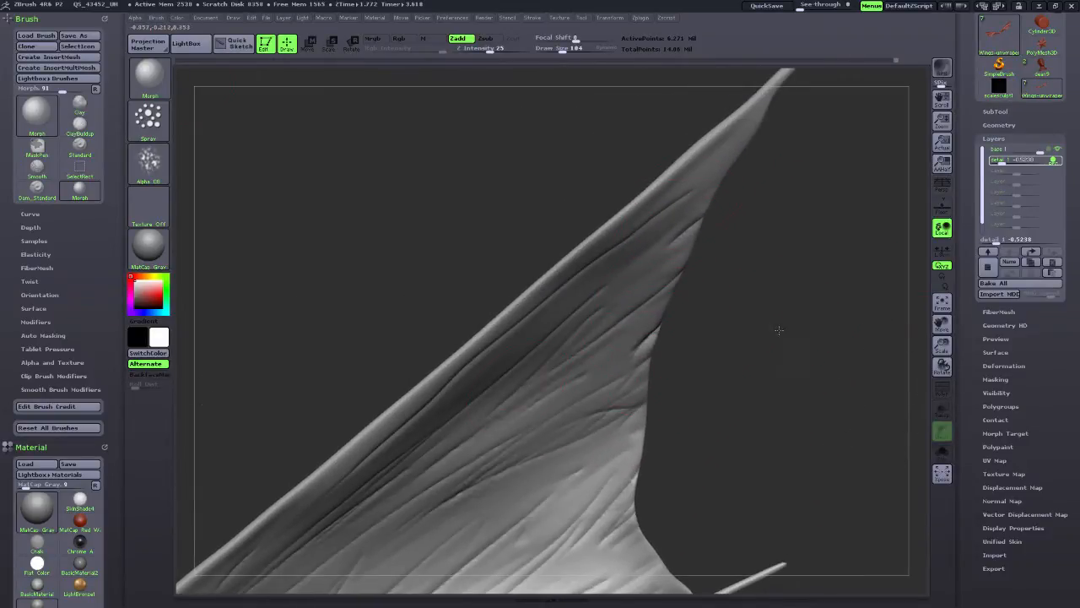
left_click_drag(778, 330, 610, 245)
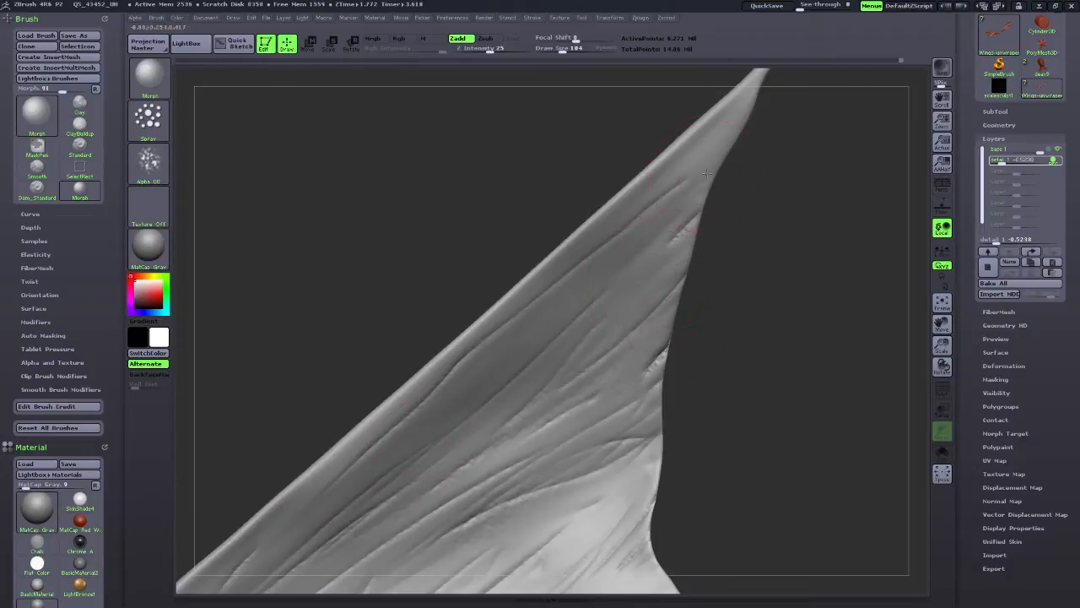
mouse_move(942, 345)
left_mouse_down()
mouse_move(944, 367)
mouse_move(943, 329)
left_mouse_up()
left_click_drag(759, 411, 721, 434)
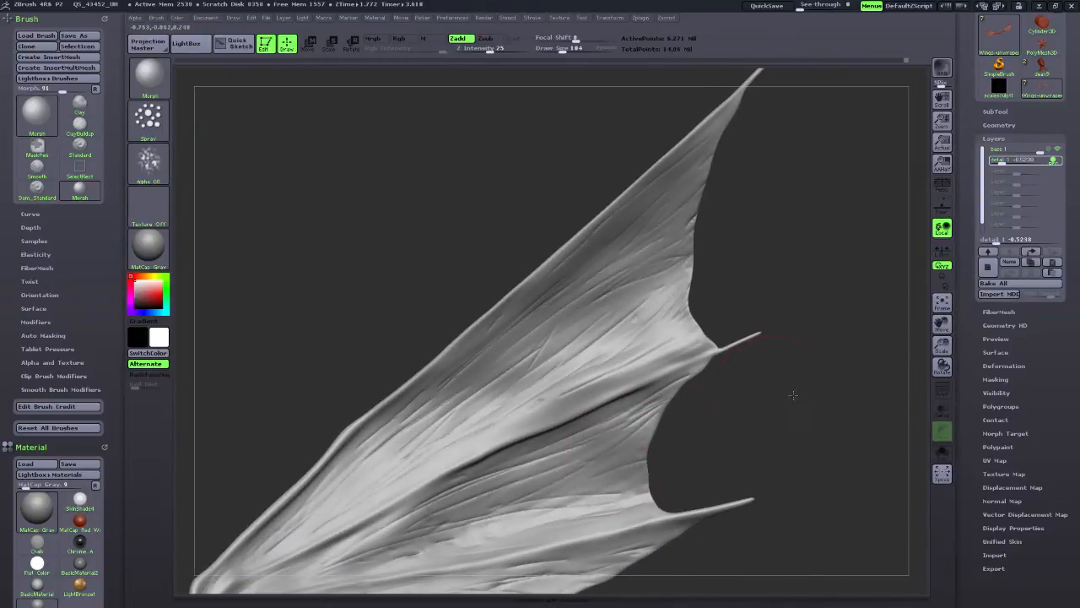
Soften patches of creases with the Morph brush from the middle membrane panels down to the inner panel near the body.
left_click_drag(793, 393, 763, 389)
left_click_drag(388, 434, 424, 473)
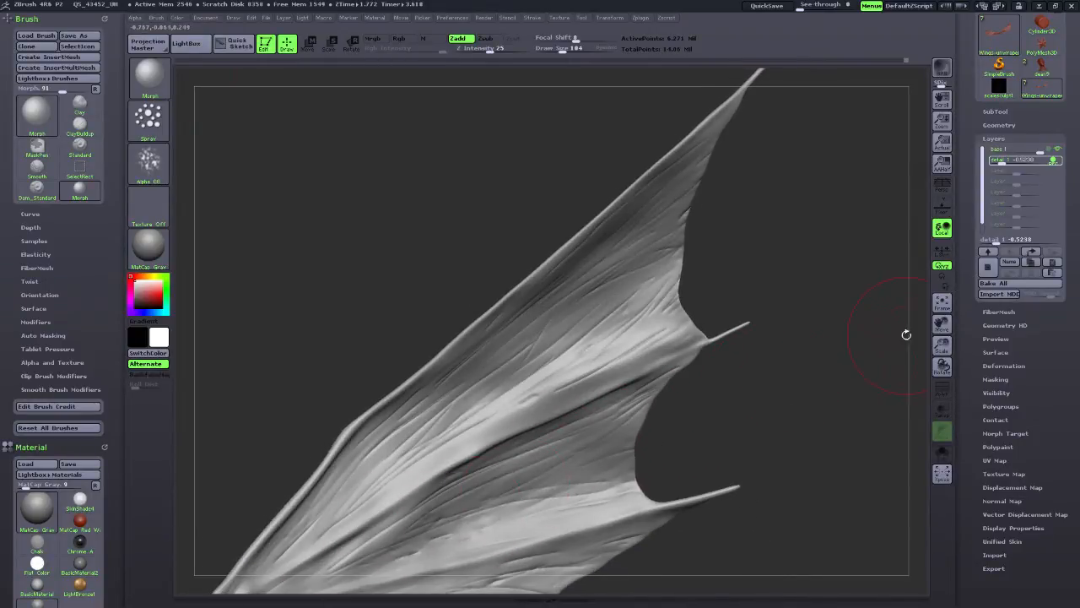
left_click_drag(907, 334, 582, 291)
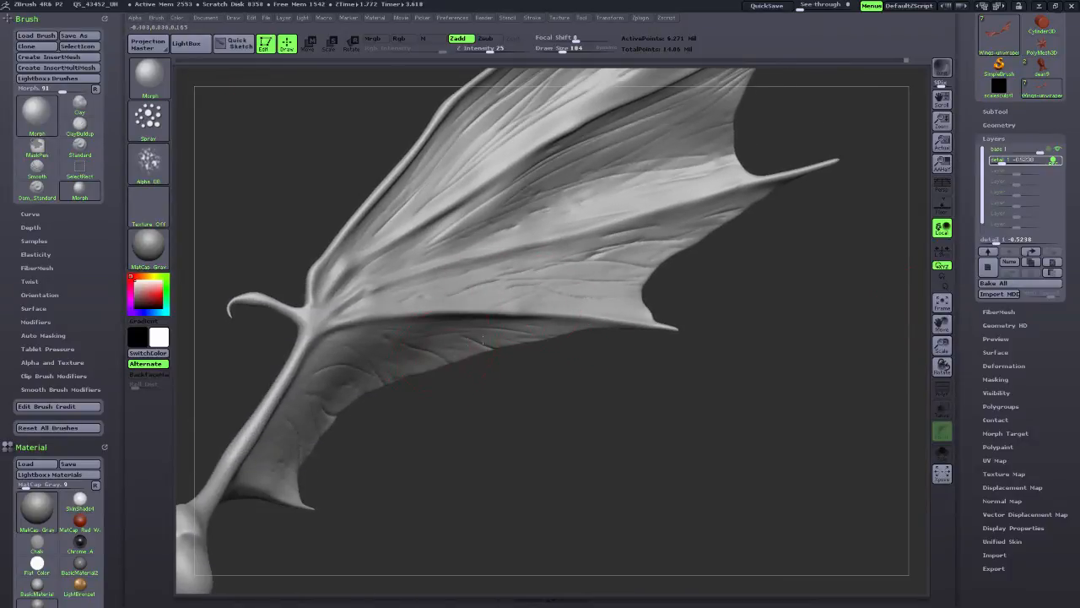
left_click_drag(942, 324, 1073, 216)
left_click_drag(533, 485, 561, 409)
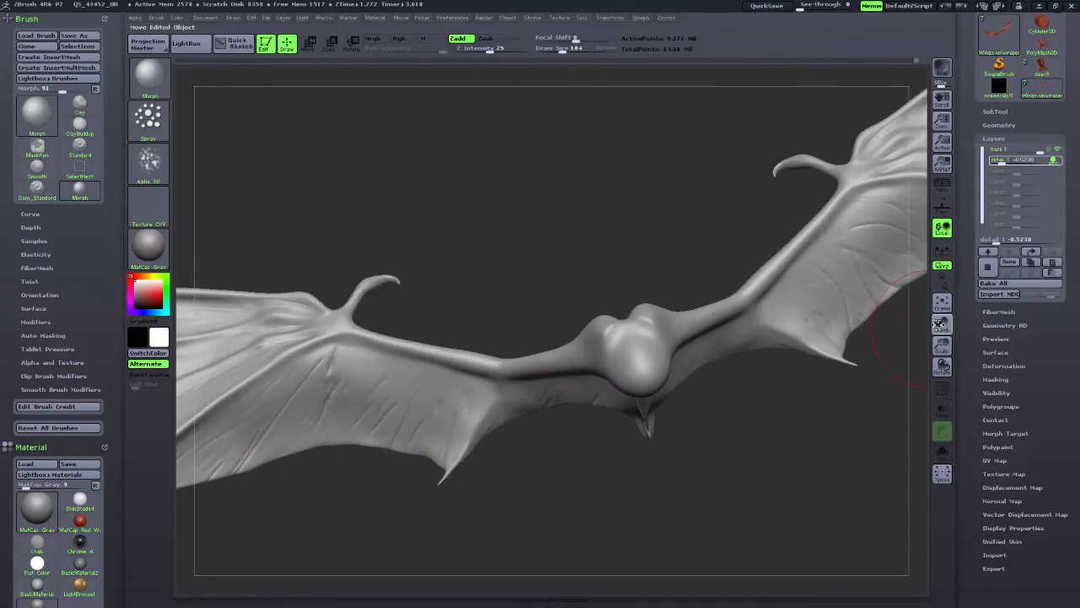
left_click_drag(941, 324, 1073, 354)
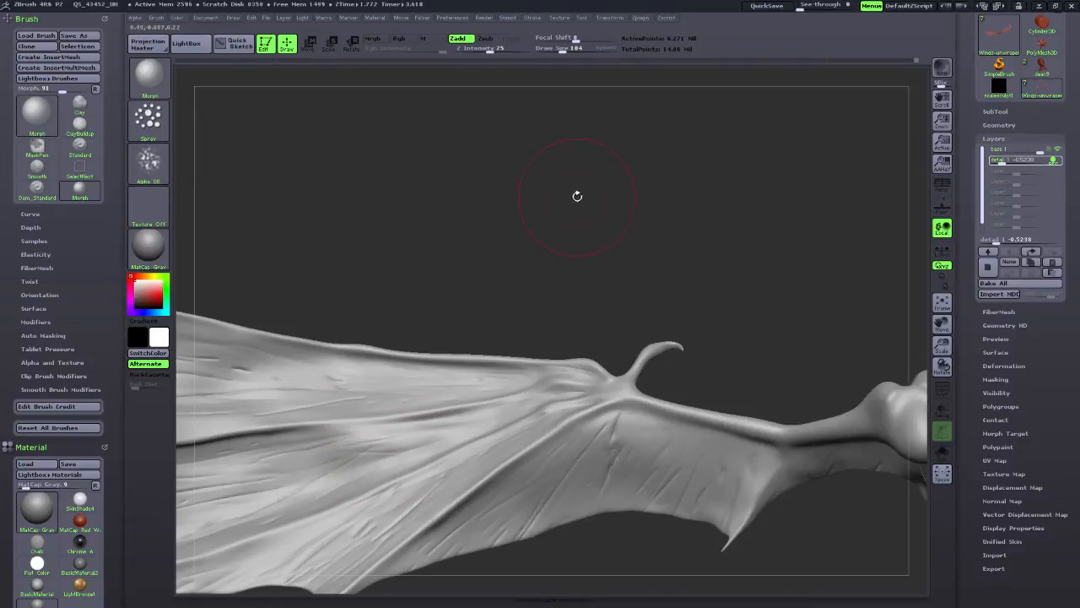
Spray Morph strokes over the opposite wing's membrane and its scalloped outer edge to vary the creases.
left_click_drag(579, 193, 610, 265)
left_click_drag(289, 400, 197, 413)
left_click_drag(591, 254, 299, 371)
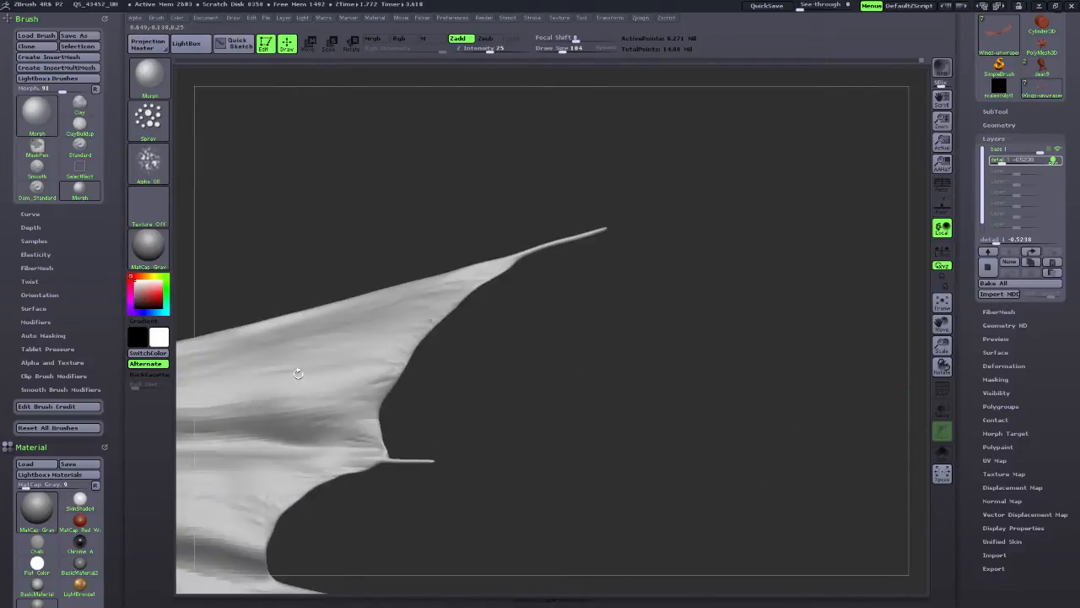
left_click_drag(386, 373, 414, 326)
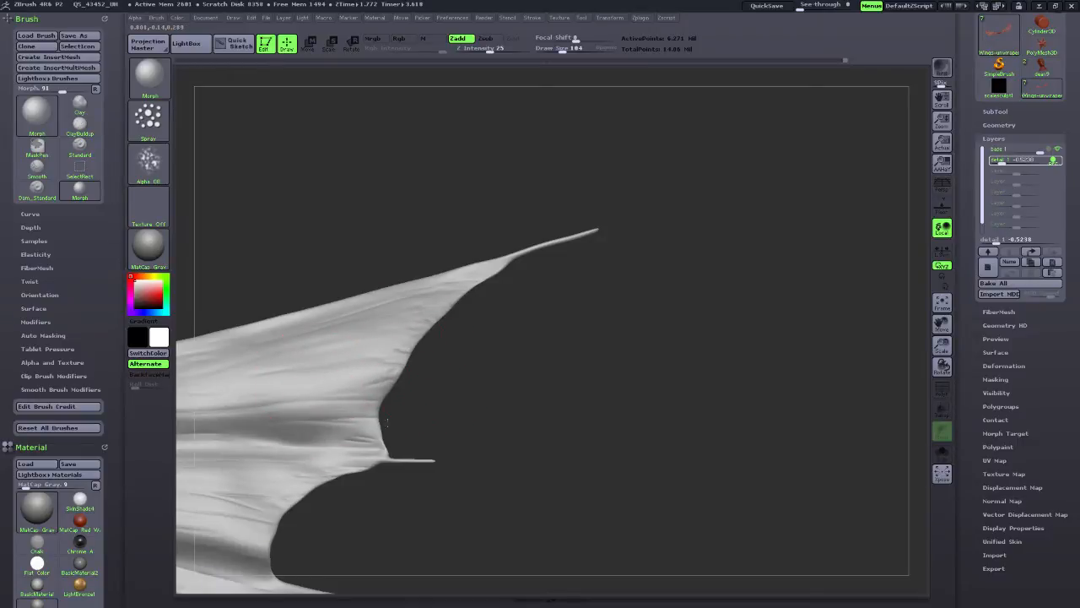
left_click_drag(387, 422, 366, 439)
left_click_drag(515, 439, 573, 412)
left_click_drag(733, 385, 576, 408)
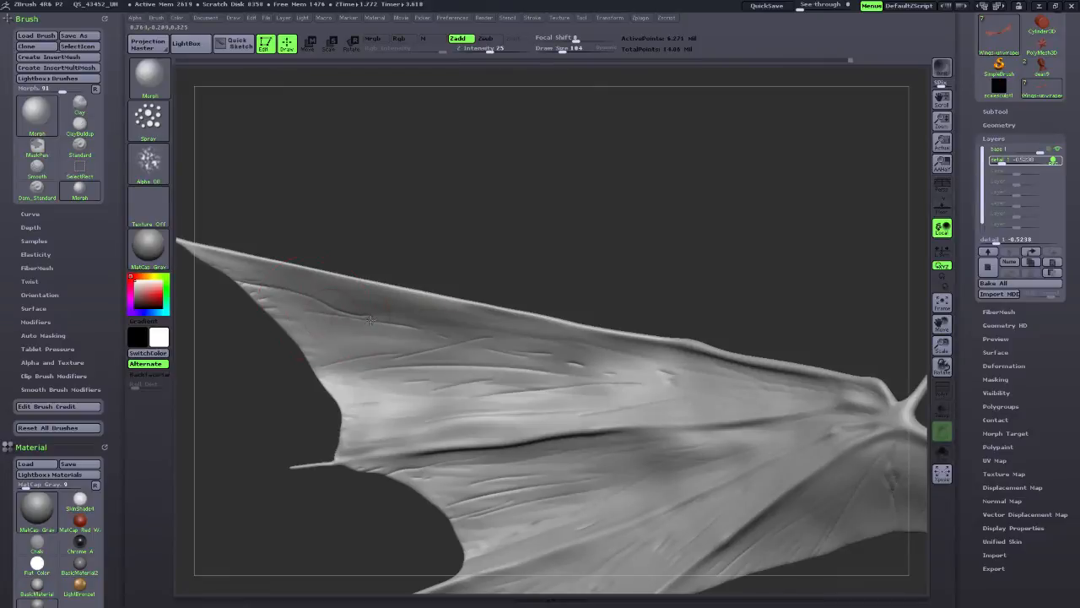
Reduce the Morph brush's draw size to 73 and vary the creases on the back of the wing's outer and inner panels.
left_click_drag(563, 49, 558, 49)
mouse_move(732, 329)
left_mouse_down()
mouse_move(712, 313)
mouse_move(422, 279)
left_mouse_up()
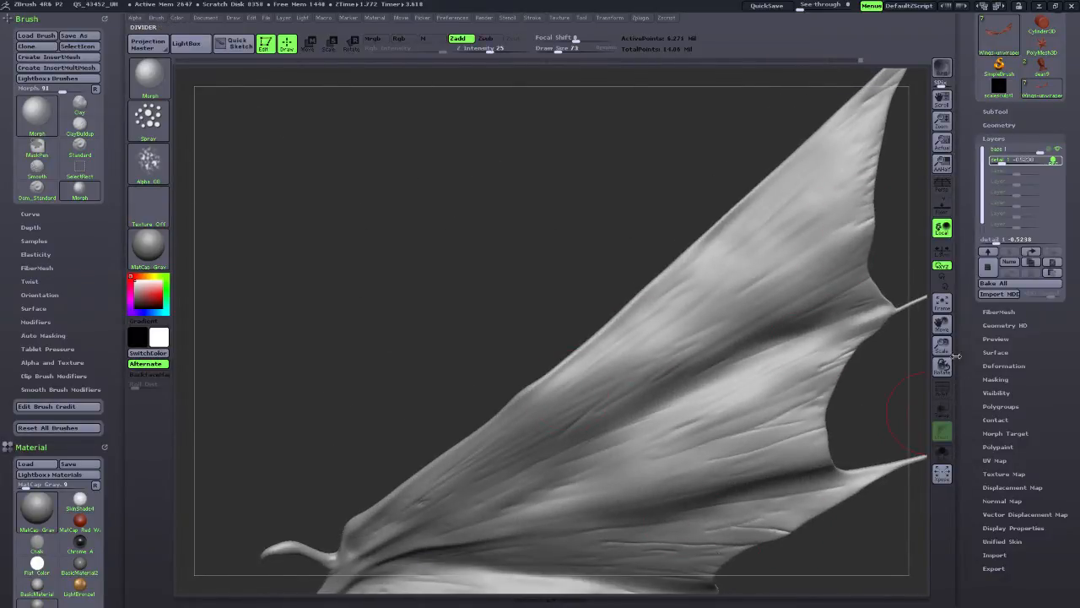
left_click_drag(941, 364, 569, 327)
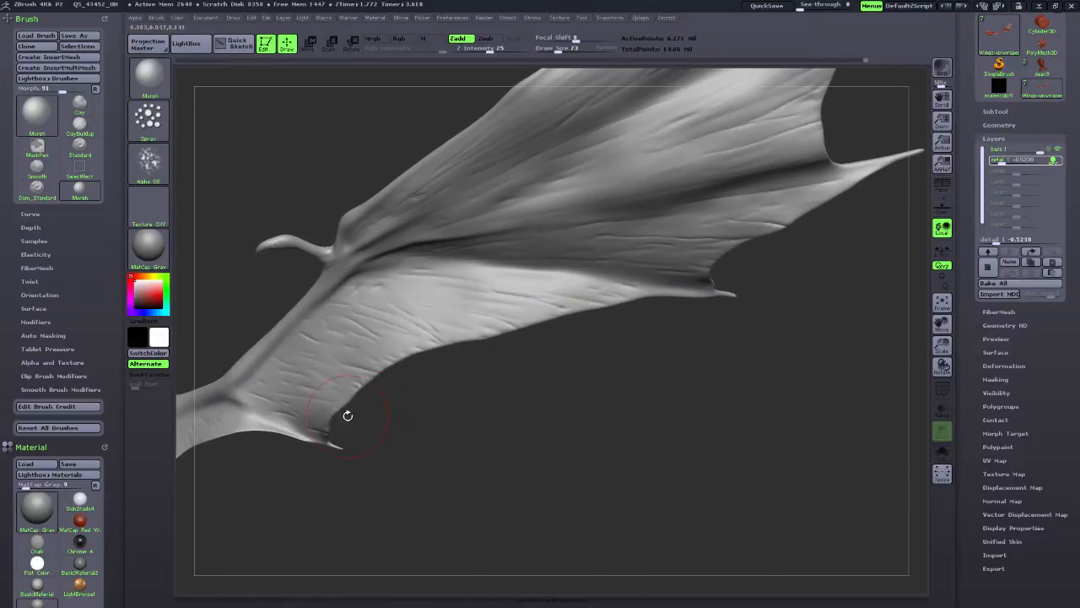
left_click_drag(347, 415, 449, 458)
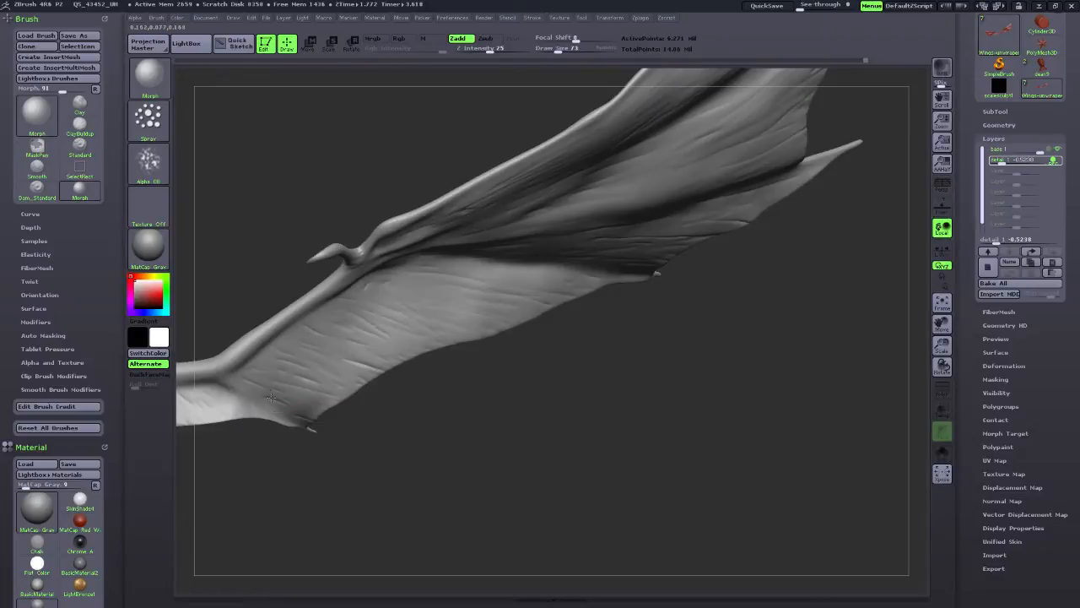
Turn off recording for the detail 1 layer and set its intensity to -1.
left_click_drag(598, 385, 924, 207)
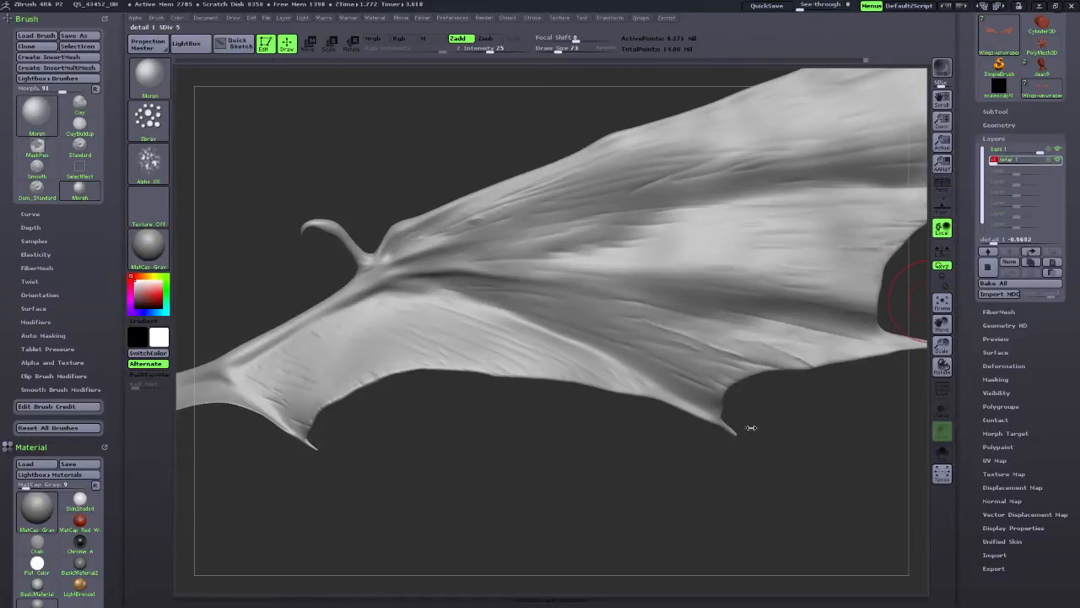
left_click_drag(806, 455, 646, 520)
left_click_drag(633, 564, 915, 216)
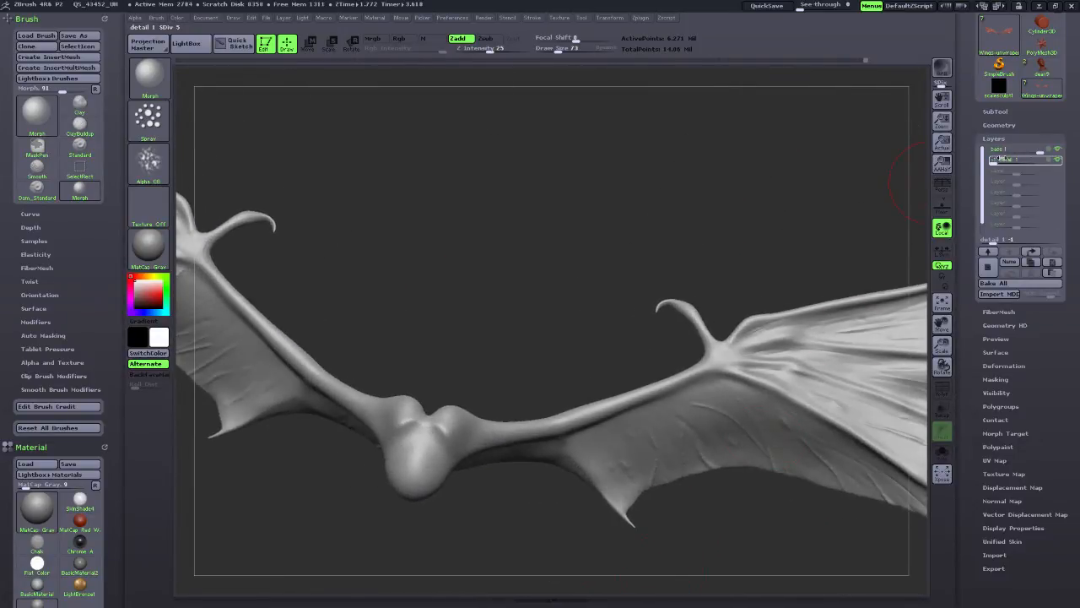
Try the detail 1 layer at a positive intensity of 0.5873 and inspect the wing membrane.
left_click_drag(1002, 161, 1032, 162)
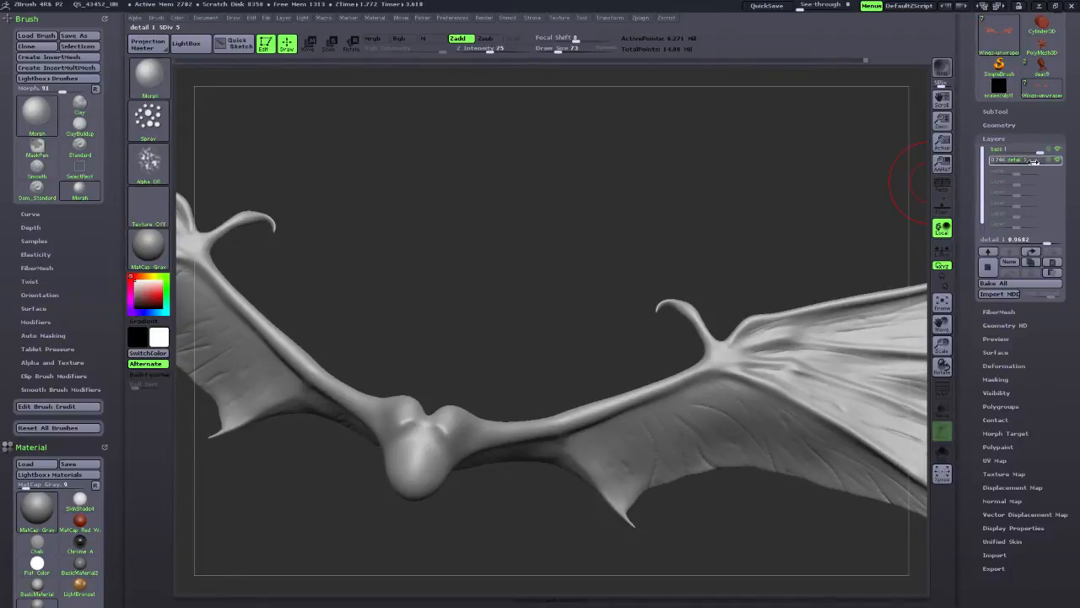
left_click_drag(651, 252, 728, 250)
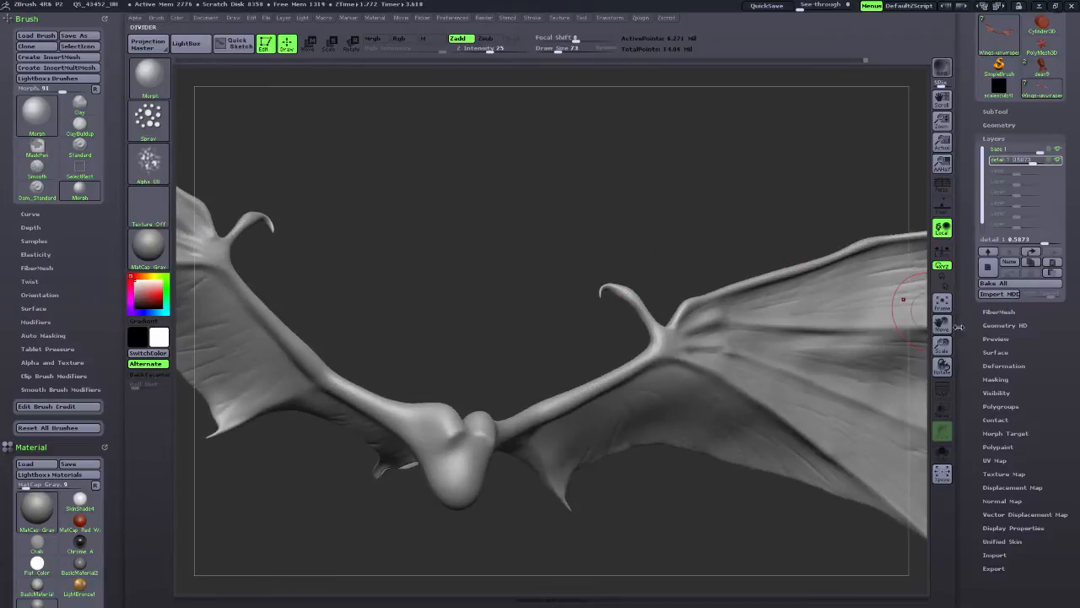
left_click_drag(941, 324, 704, 307)
left_click_drag(759, 403, 814, 375)
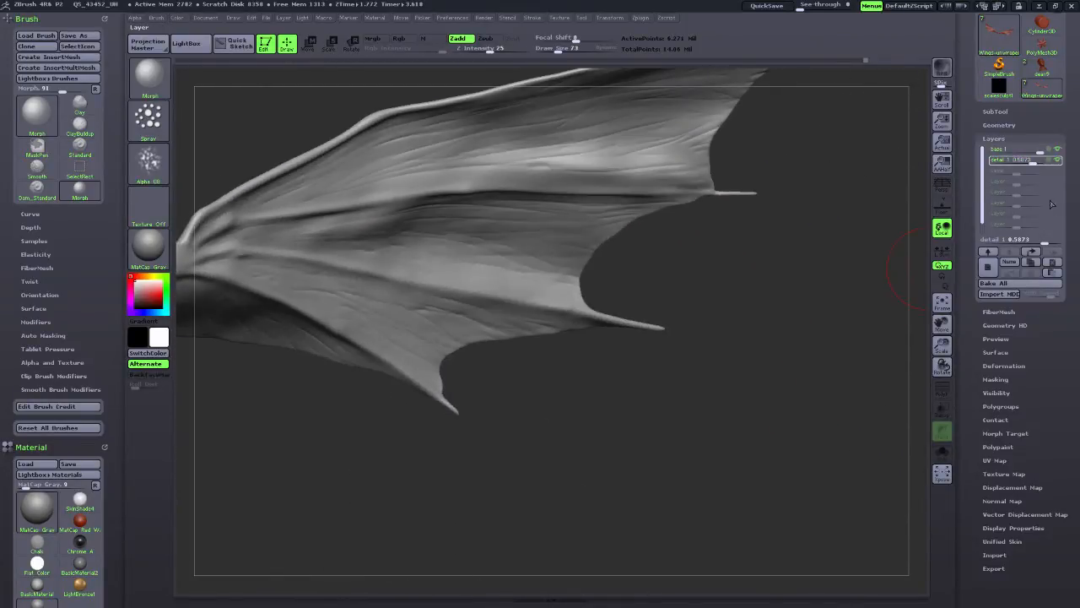
Invert the creases again by setting the detail 1 layer's intensity to -0.7777.
left_click_drag(1025, 163, 1001, 162)
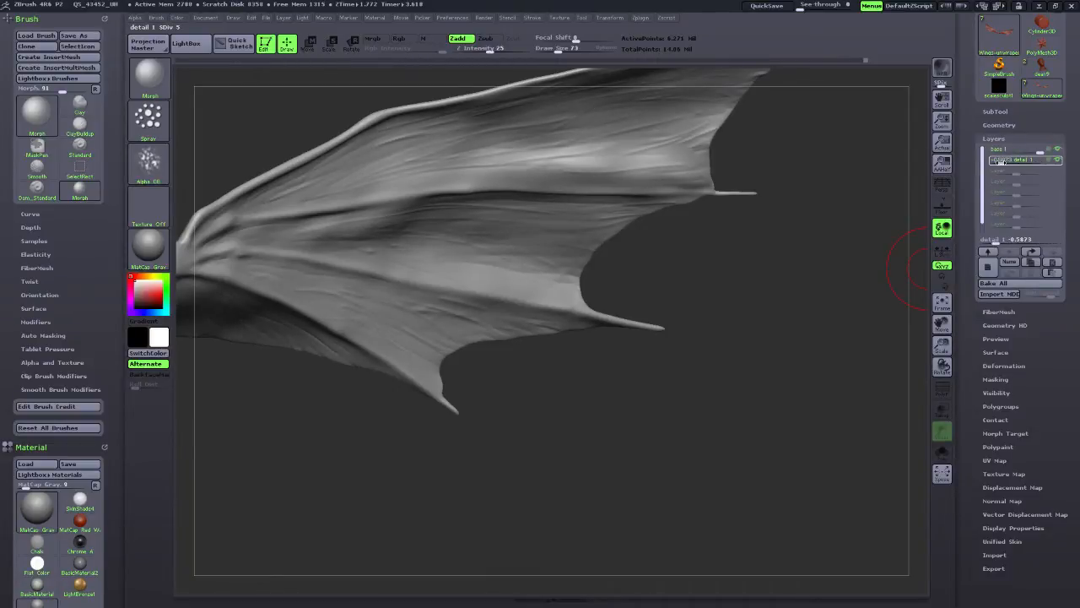
left_click(999, 163)
left_click_drag(998, 163, 994, 163)
left_click_drag(942, 323, 935, 462)
left_click_drag(696, 413, 733, 436)
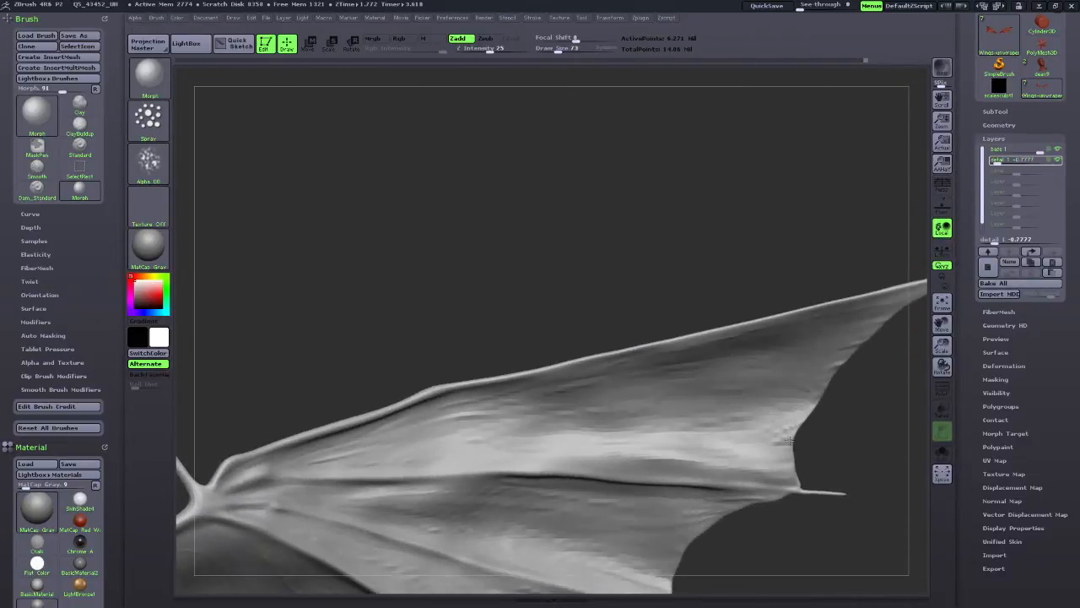
Add a new sculpting layer and name it noise 1.
left_click(987, 267)
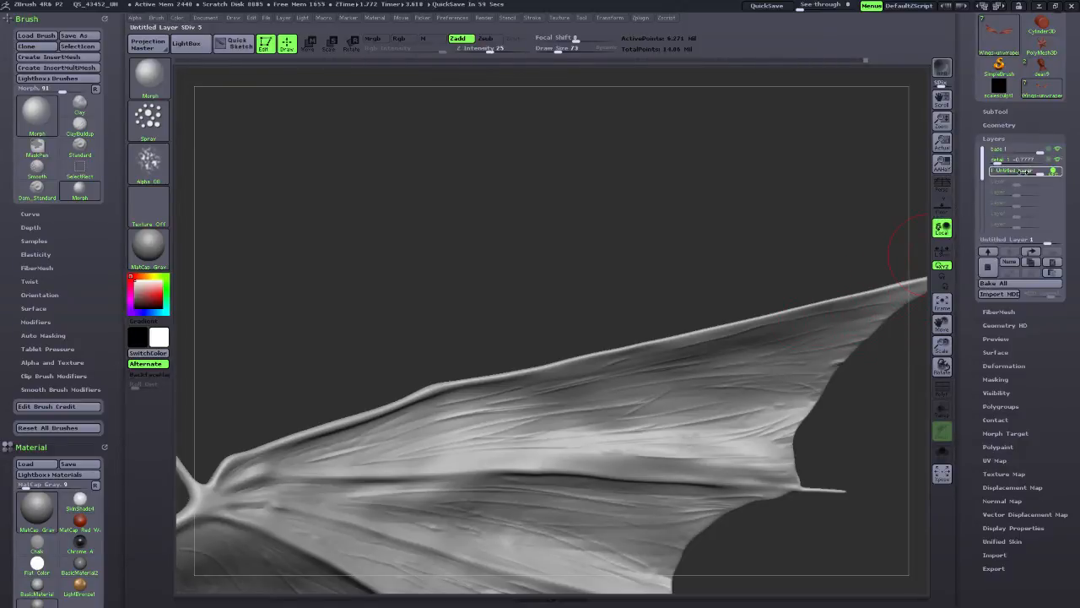
left_click(1009, 262)
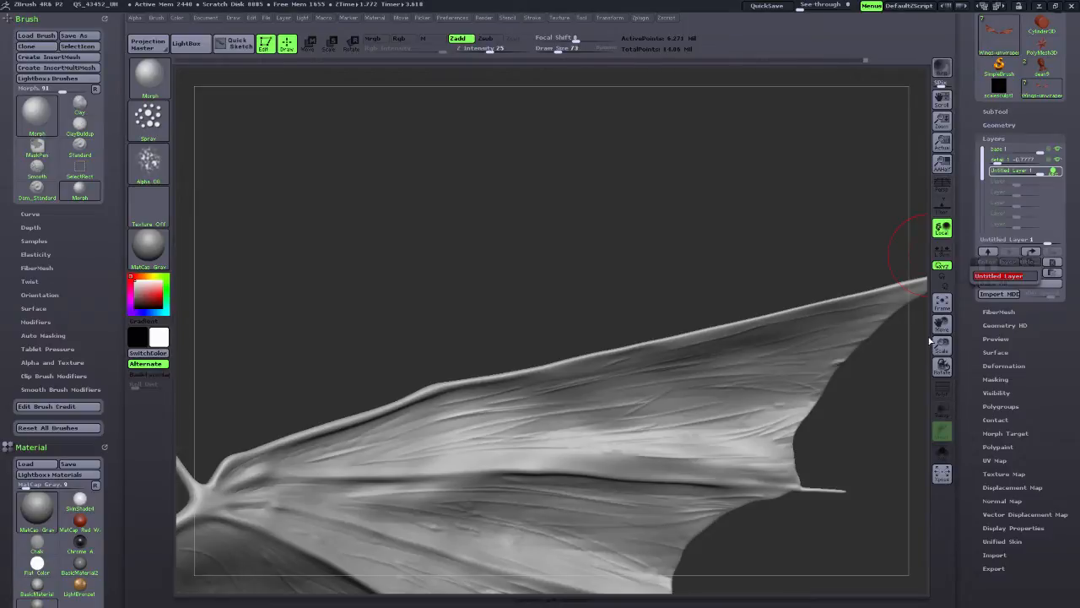
type("a")
key("Return")
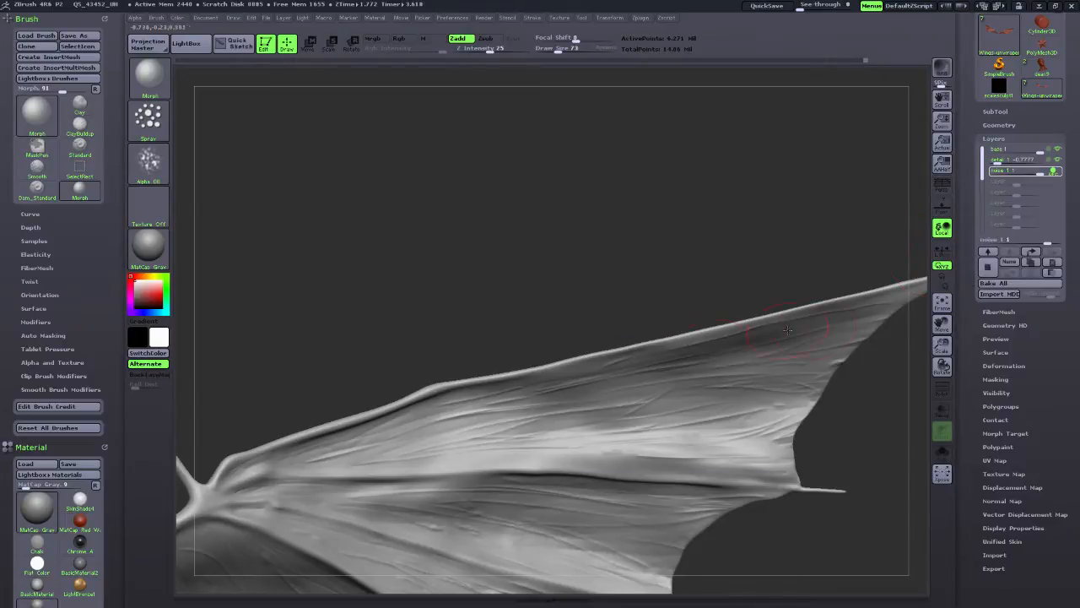
Turn on surface noise for the wings mesh and open its noise settings for editing.
left_click_drag(935, 326, 879, 182)
left_click_drag(943, 349, 1055, 307)
scroll(1000, 354, "down", 3)
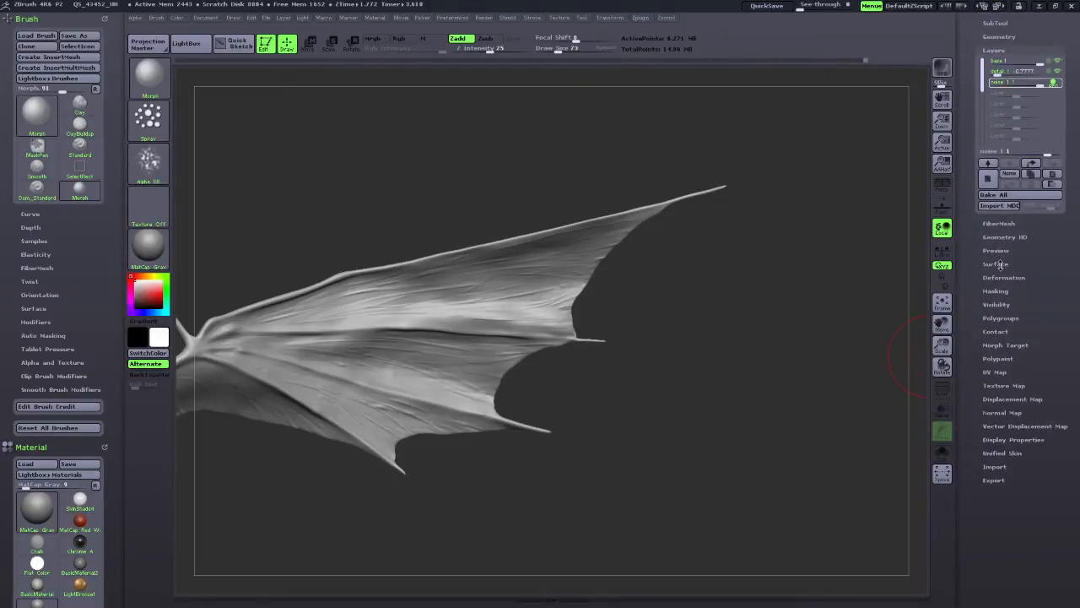
left_click(998, 264)
left_click_drag(967, 183, 976, 316)
left_click(993, 232)
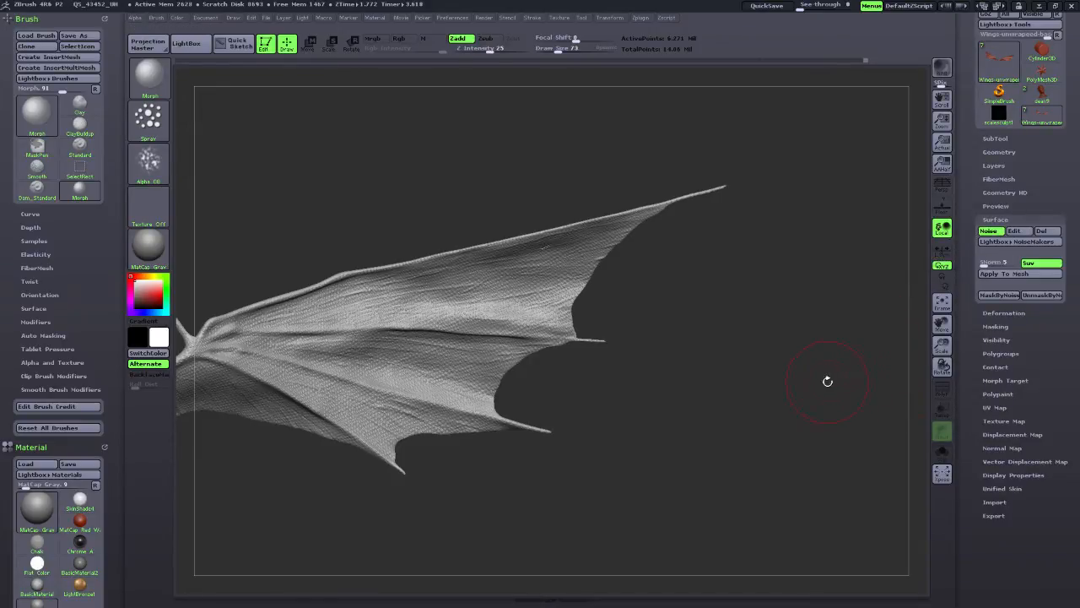
left_click_drag(828, 381, 894, 329)
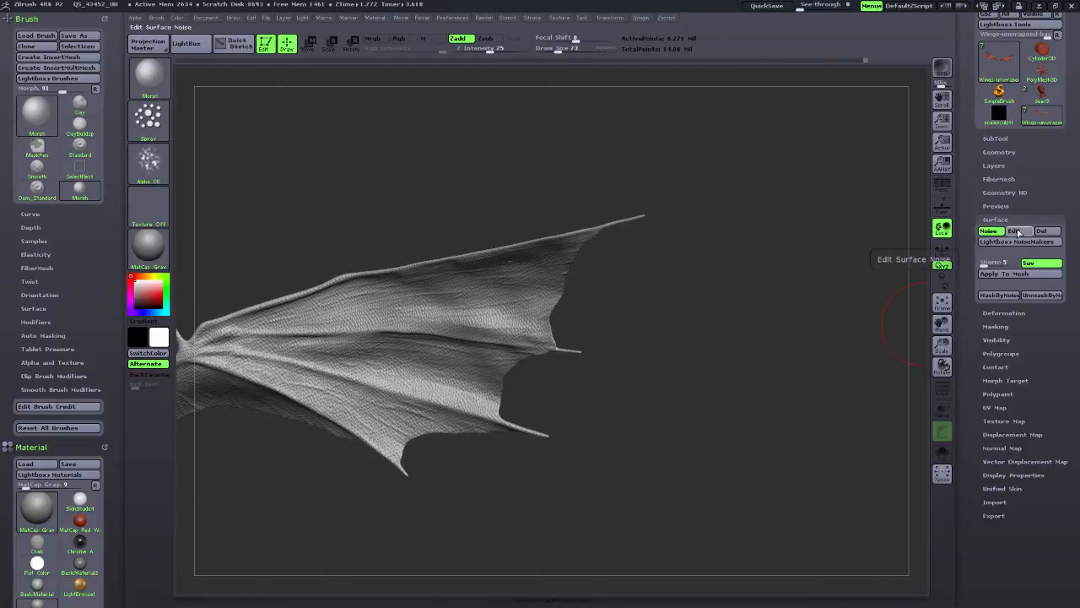
left_click(1019, 232)
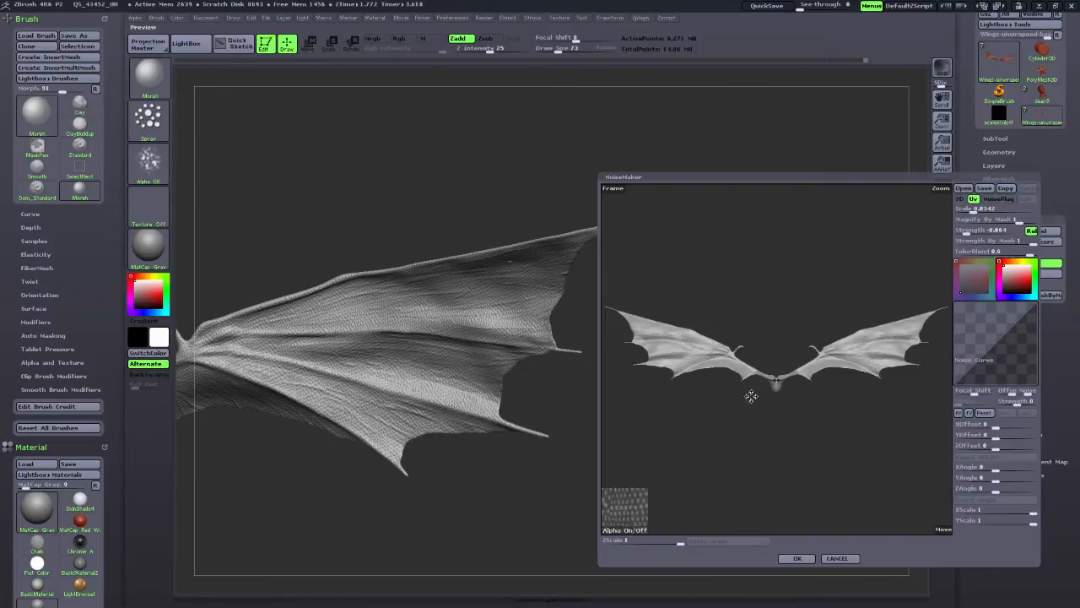
Replace the scale alpha used by the surface noise with the wingpattern1 image from the dragons alpha's folder.
left_click_drag(936, 200, 819, 449)
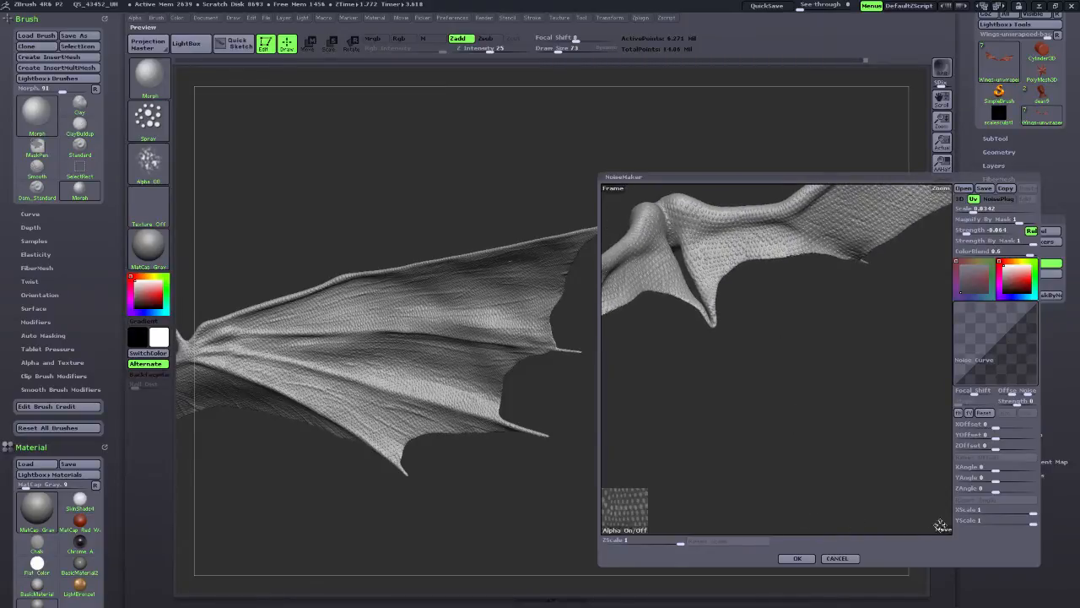
left_click_drag(941, 526, 1045, 547)
left_click_drag(721, 424, 677, 469)
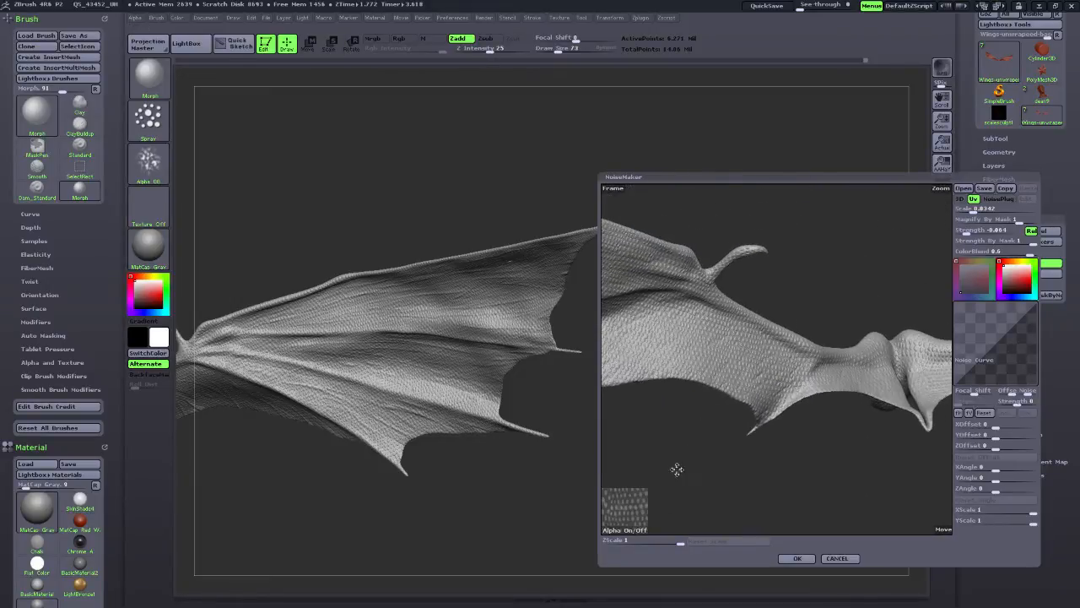
left_click(617, 529)
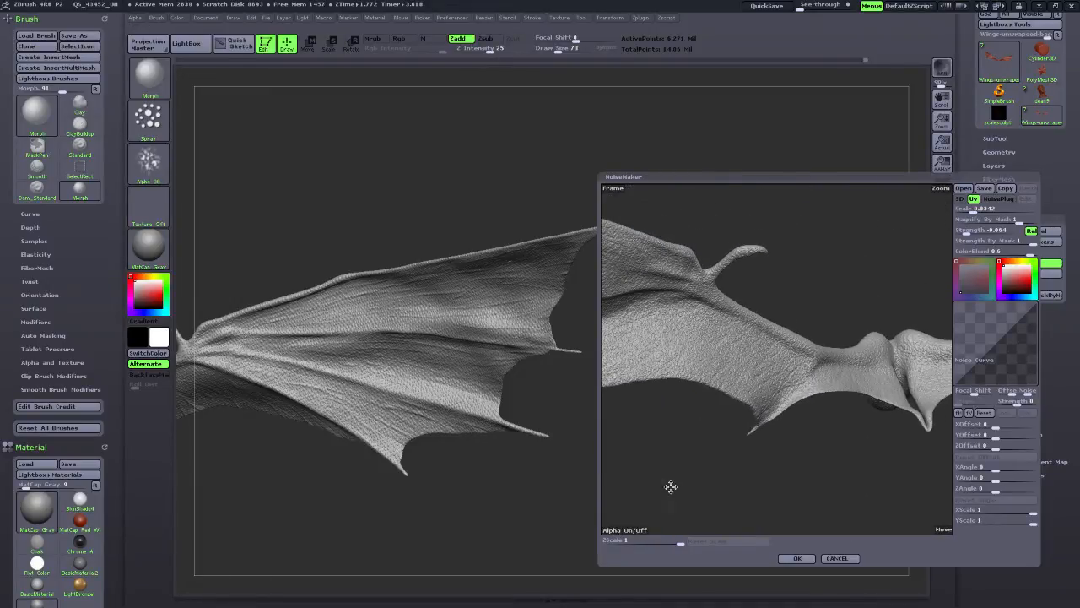
left_click(630, 530)
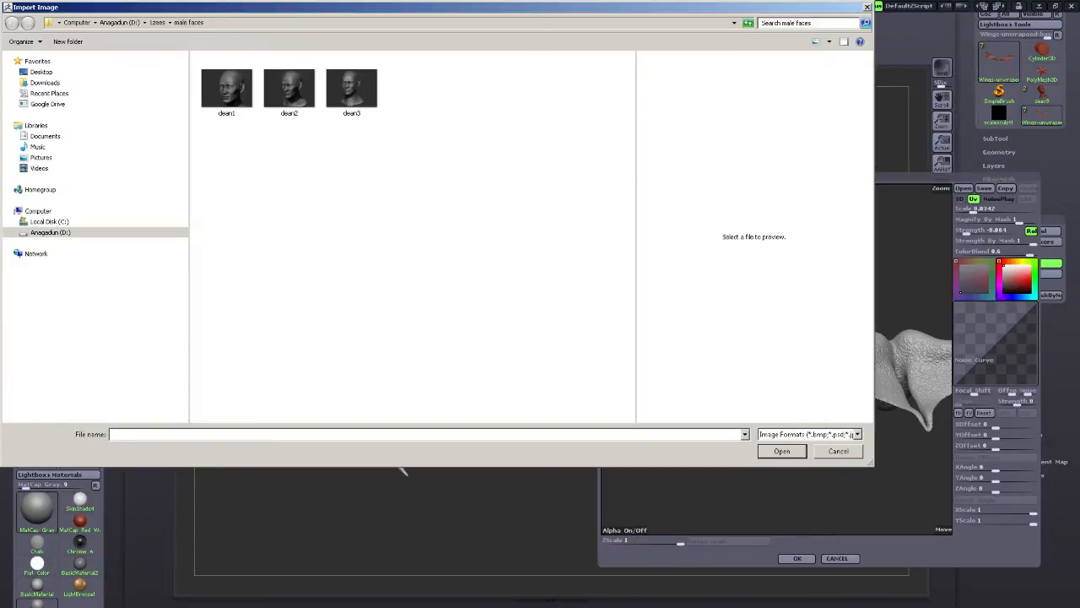
key("alt+Up")
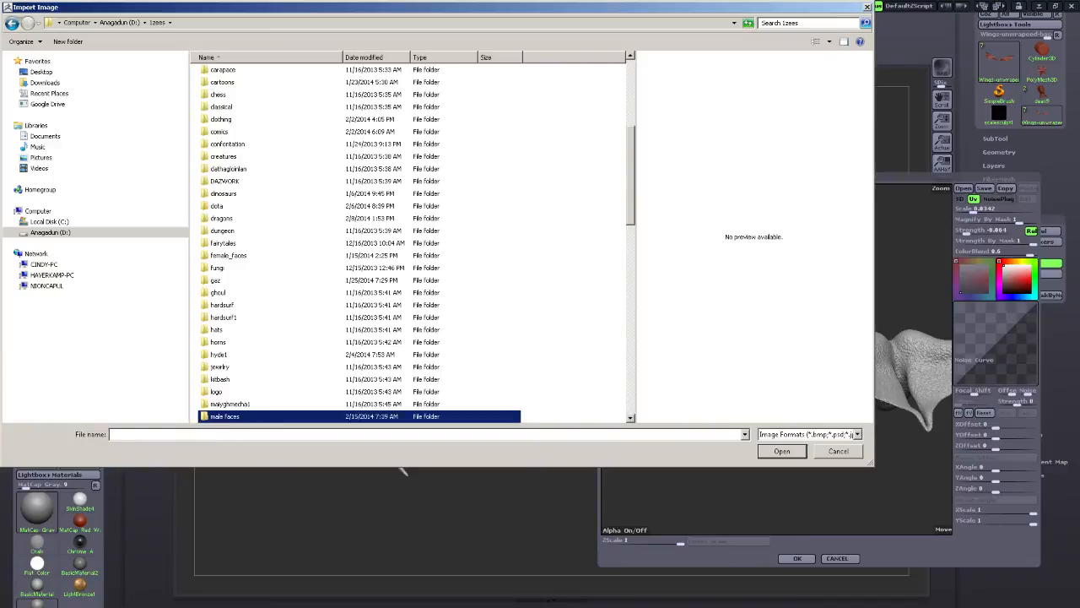
mouse_move(630, 187)
left_mouse_down()
mouse_move(630, 237)
mouse_move(630, 180)
left_mouse_up()
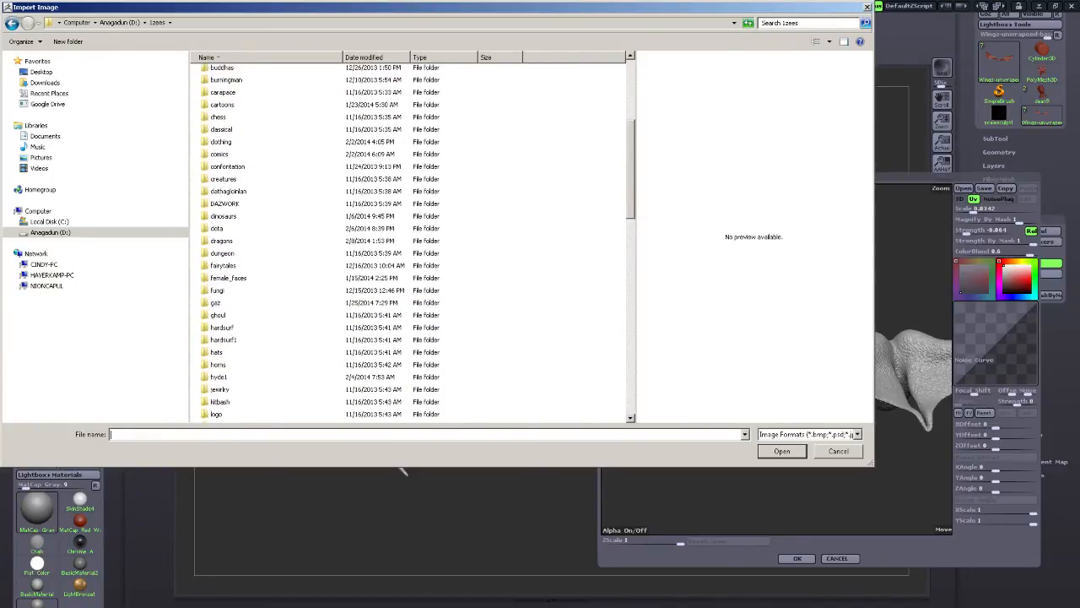
double_click(221, 241)
double_click(222, 95)
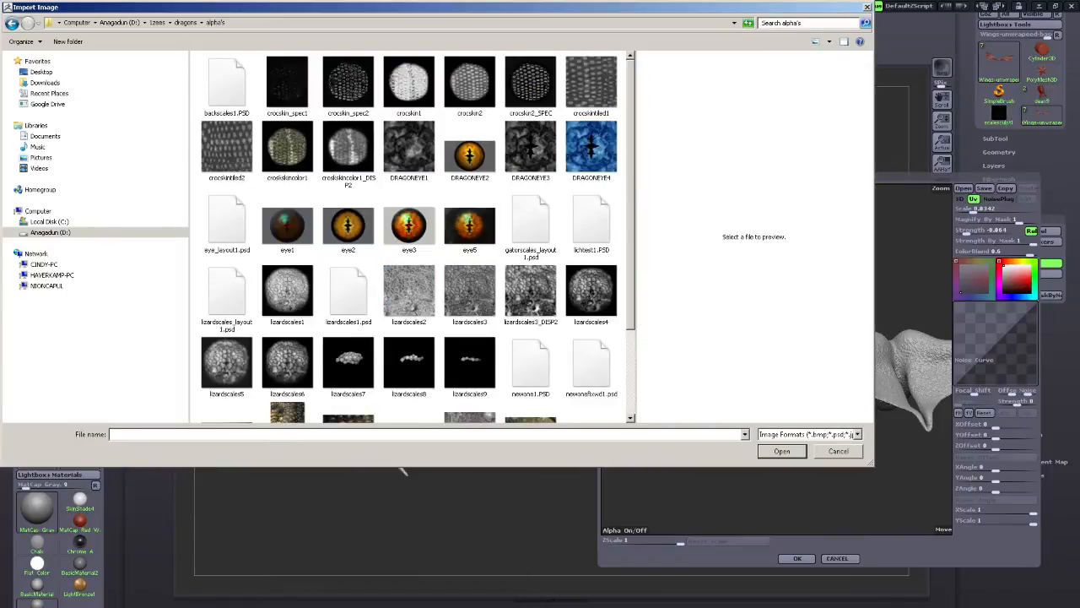
scroll(403, 470, "down", 3)
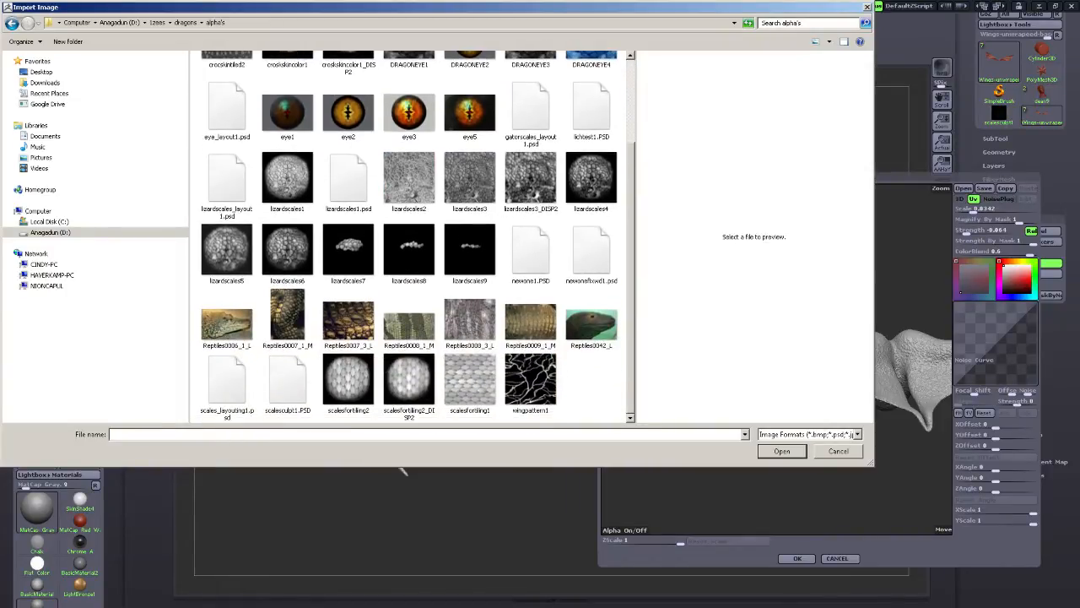
left_click(531, 382)
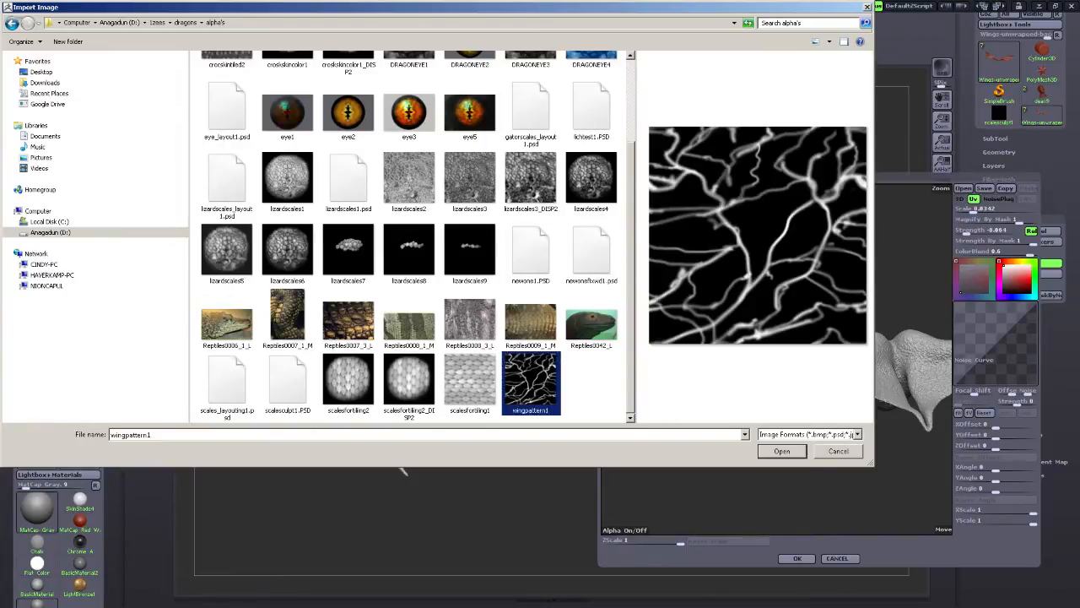
left_click(781, 450)
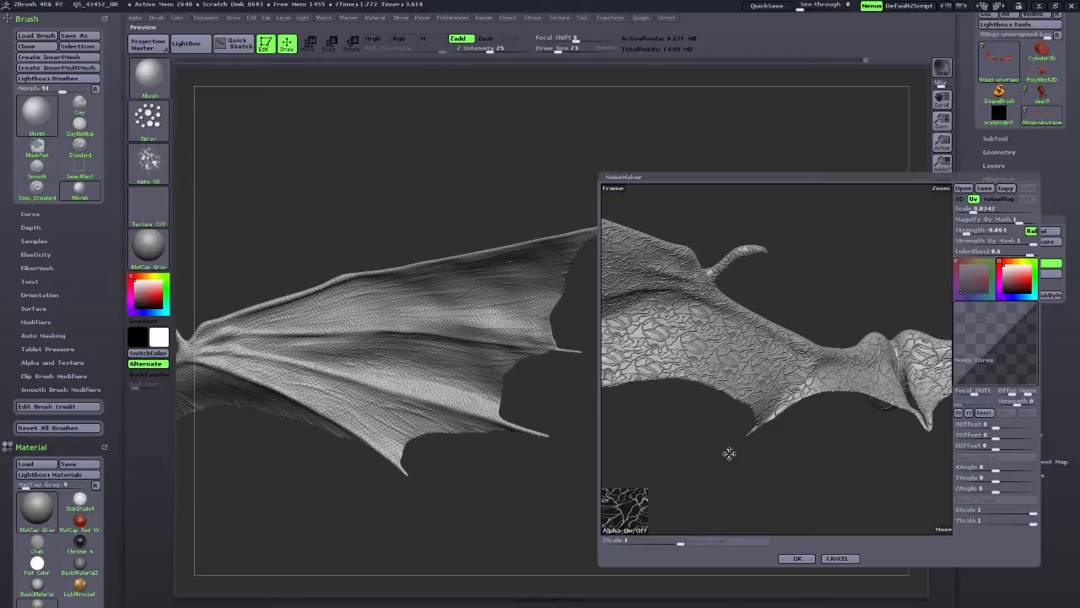
Compare the vein noise in 3D and UV projection on the wing preview, keeping UV.
left_click_drag(718, 456, 803, 532)
mouse_move(825, 438)
left_mouse_down()
mouse_move(831, 452)
mouse_move(818, 445)
mouse_move(769, 490)
mouse_move(788, 494)
mouse_move(819, 455)
left_mouse_up()
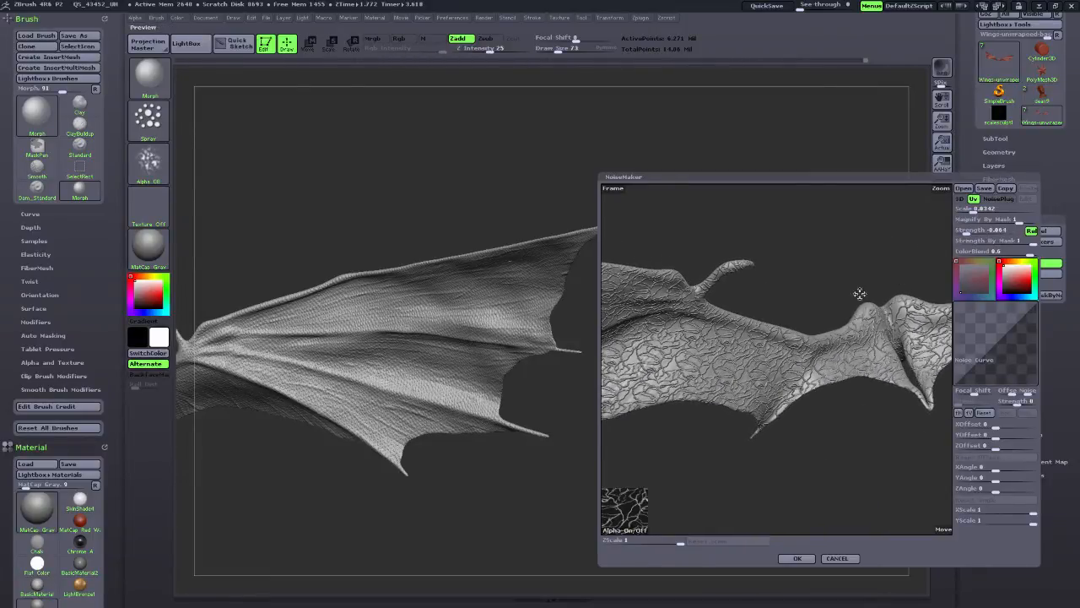
left_click_drag(859, 292, 835, 269)
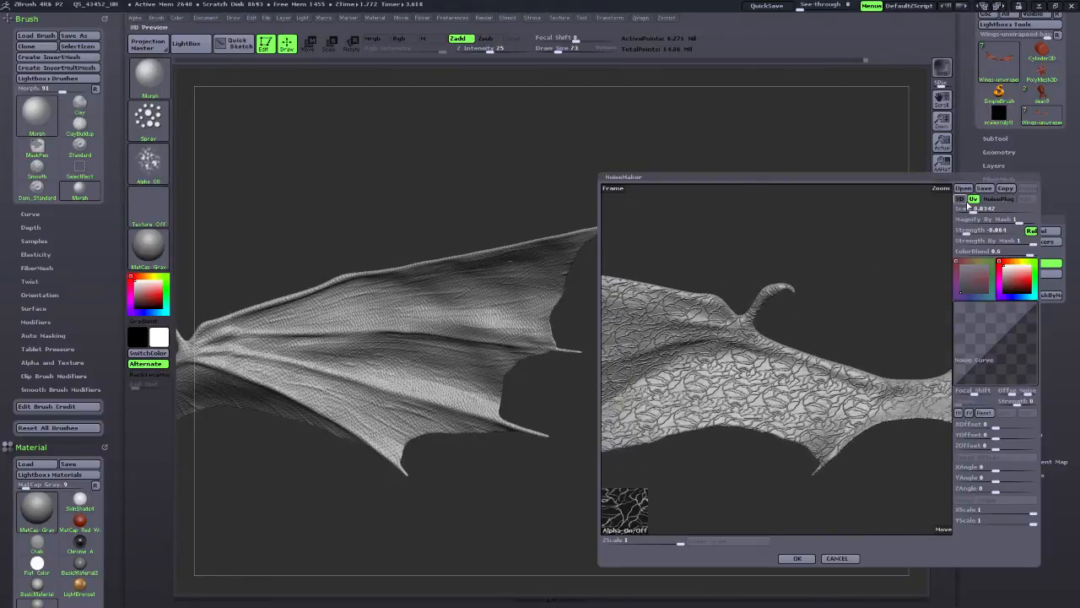
left_click(961, 199)
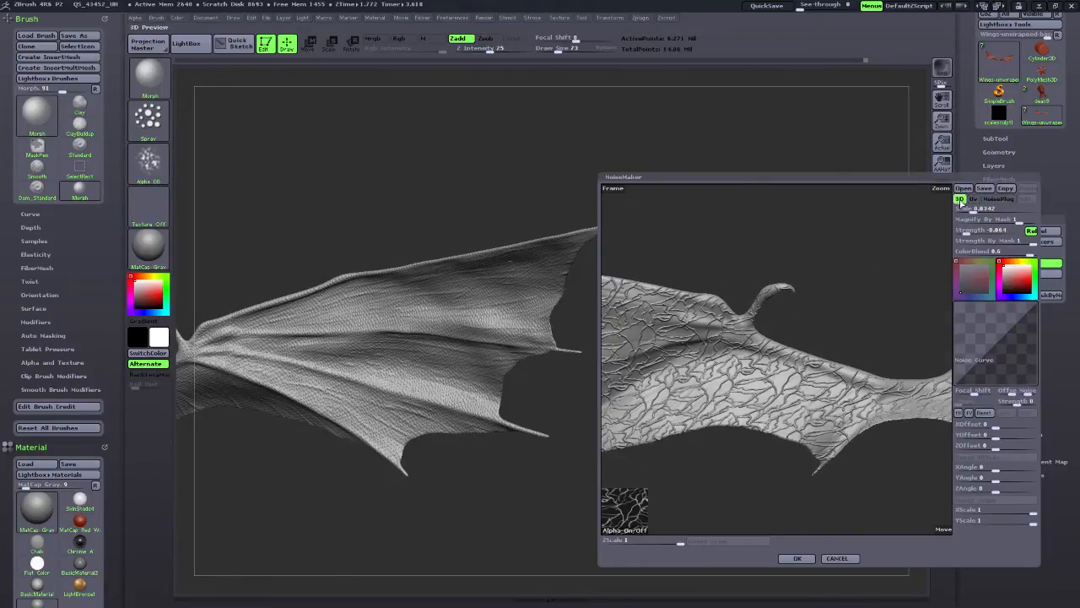
left_click_drag(850, 309, 845, 310)
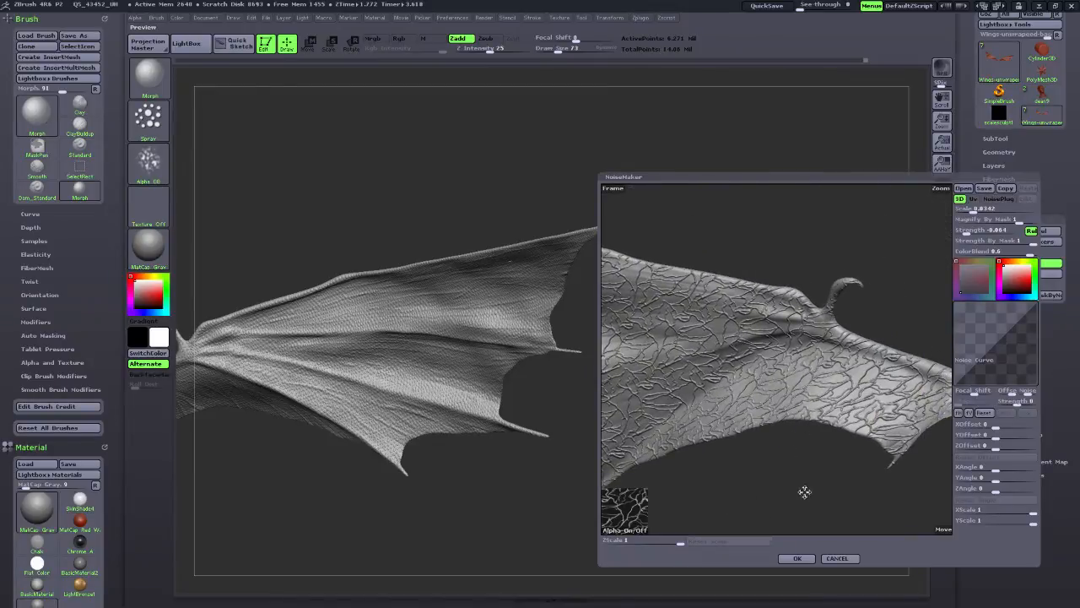
left_click_drag(804, 491, 833, 428)
left_click_drag(782, 461, 830, 469)
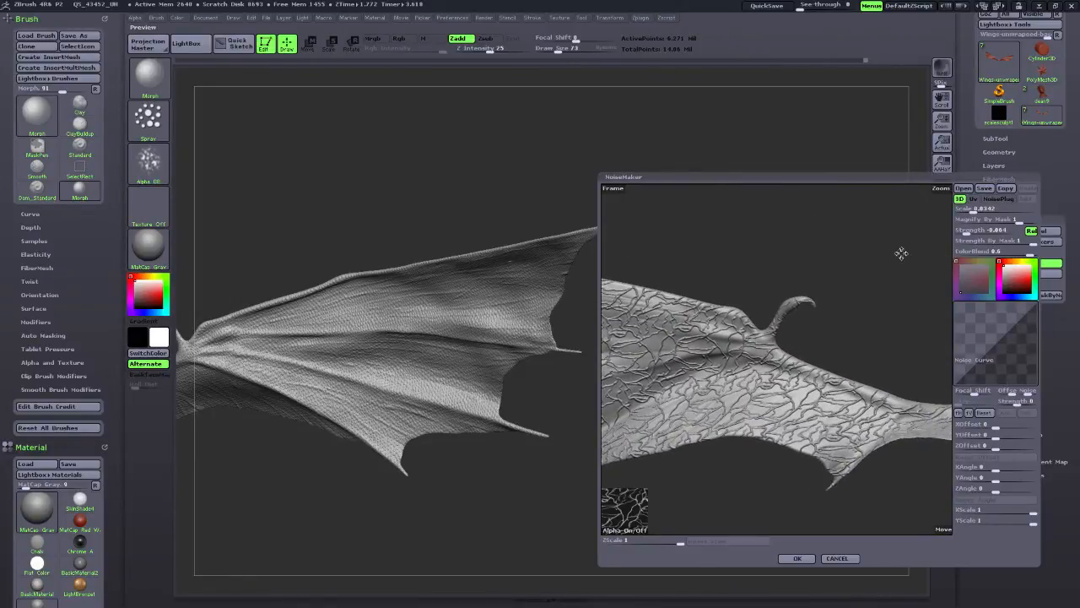
left_click(973, 199)
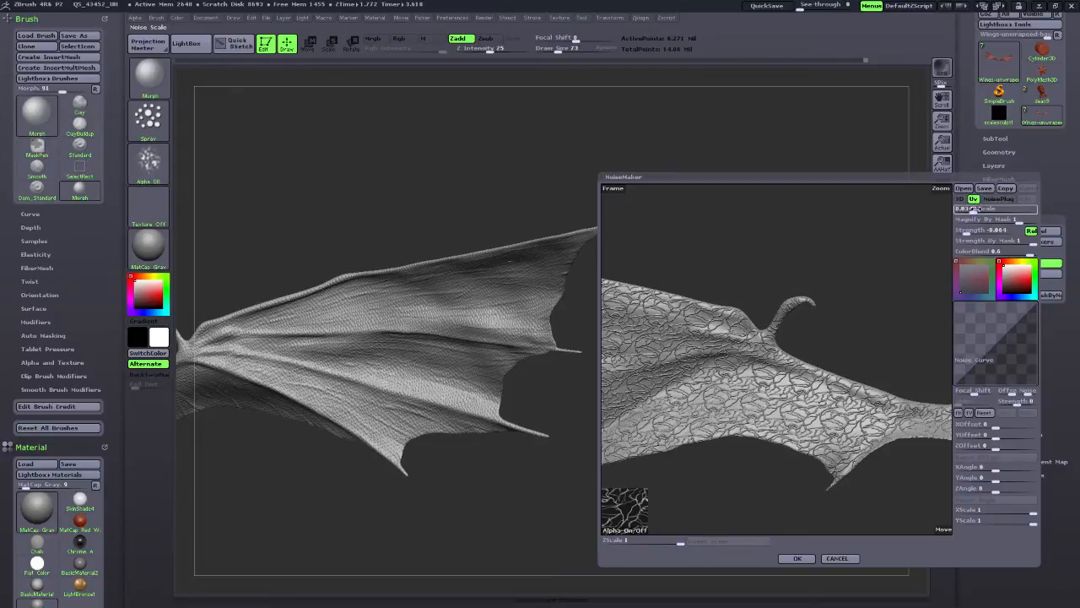
Set the vein noise's scale to 0.1366 and its strength to a positive 0.0047.
left_click_drag(982, 208, 971, 231)
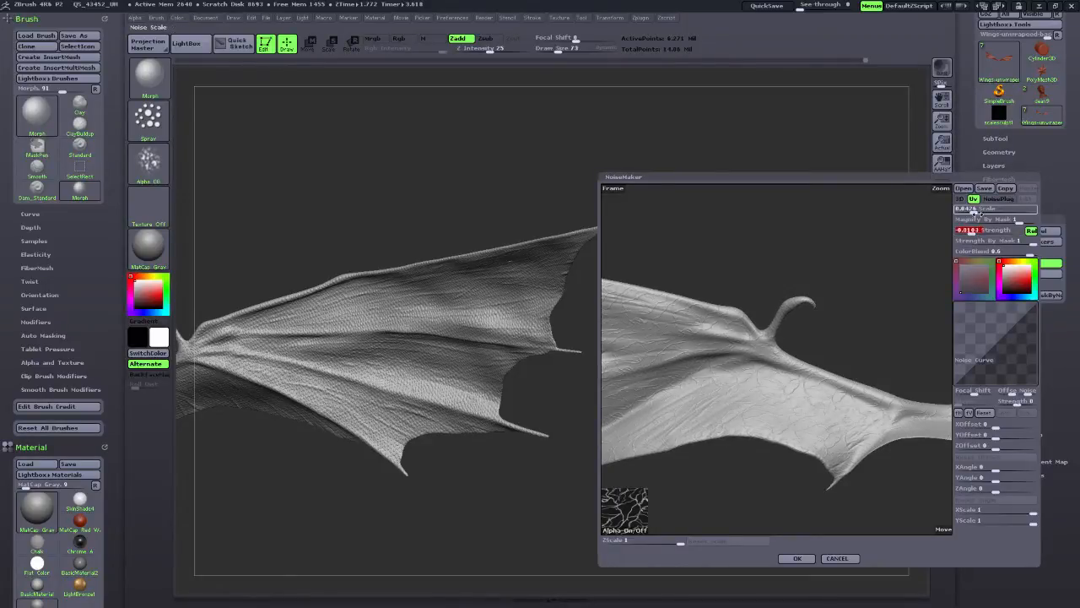
left_click_drag(974, 209, 973, 230)
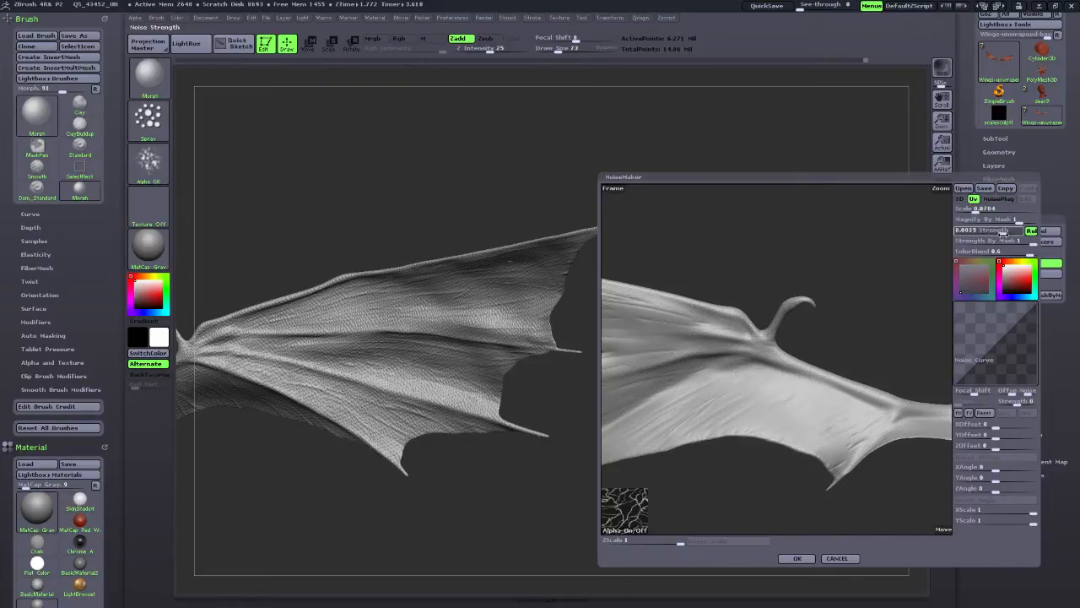
left_click_drag(1003, 233, 984, 234)
left_click_drag(851, 328, 854, 388)
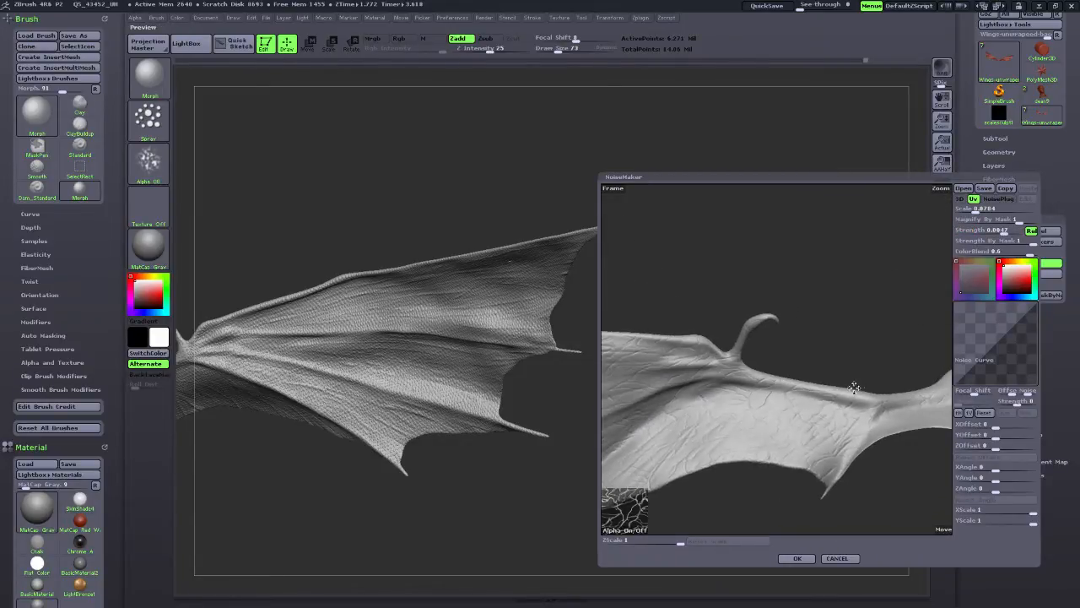
left_click_drag(880, 349, 868, 357)
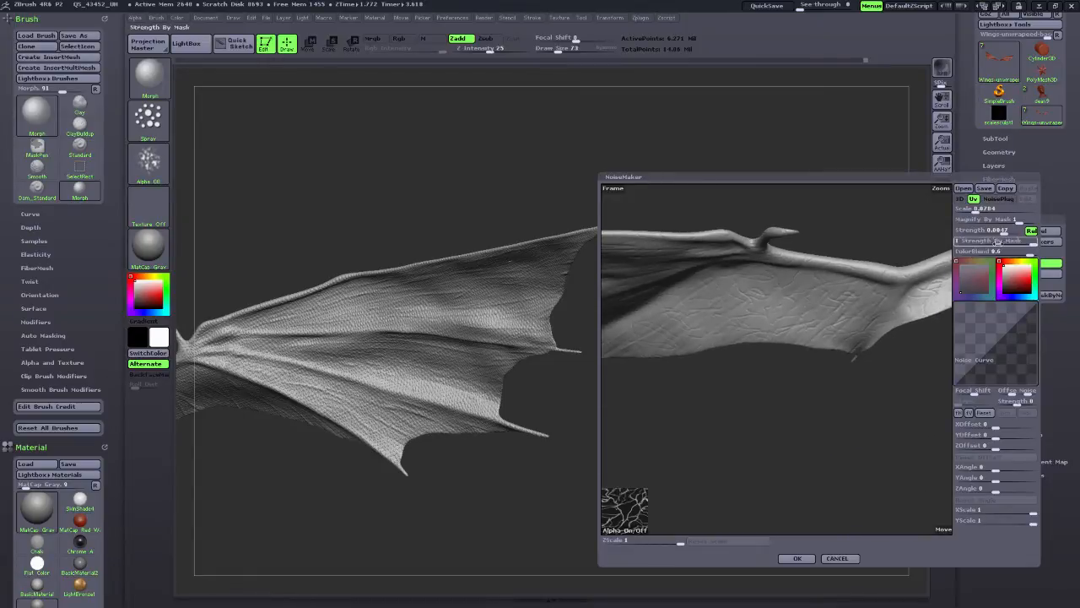
left_click_drag(975, 210, 977, 211)
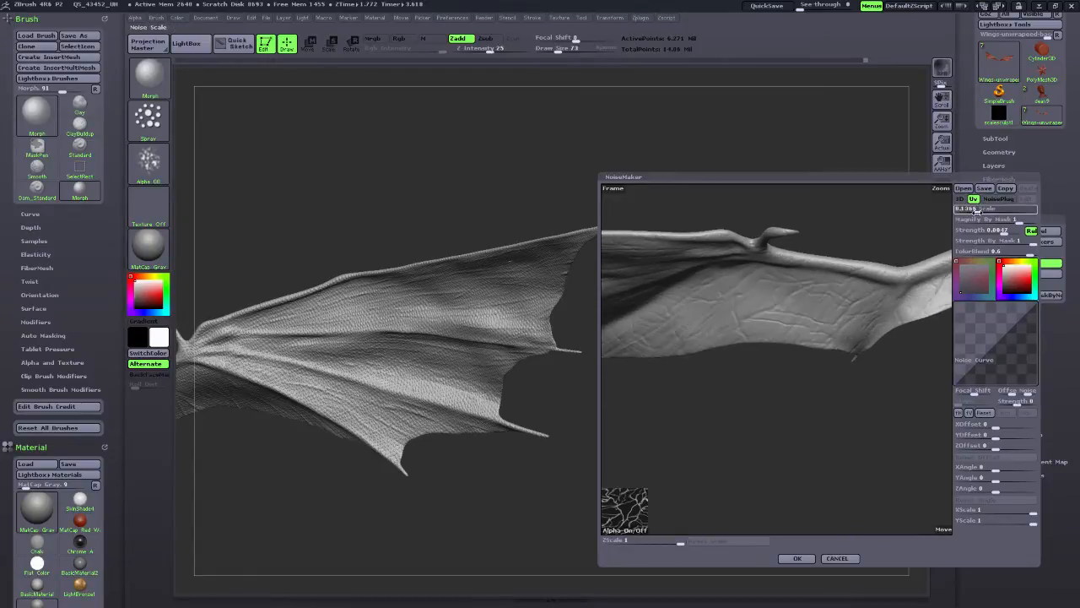
left_click(977, 211)
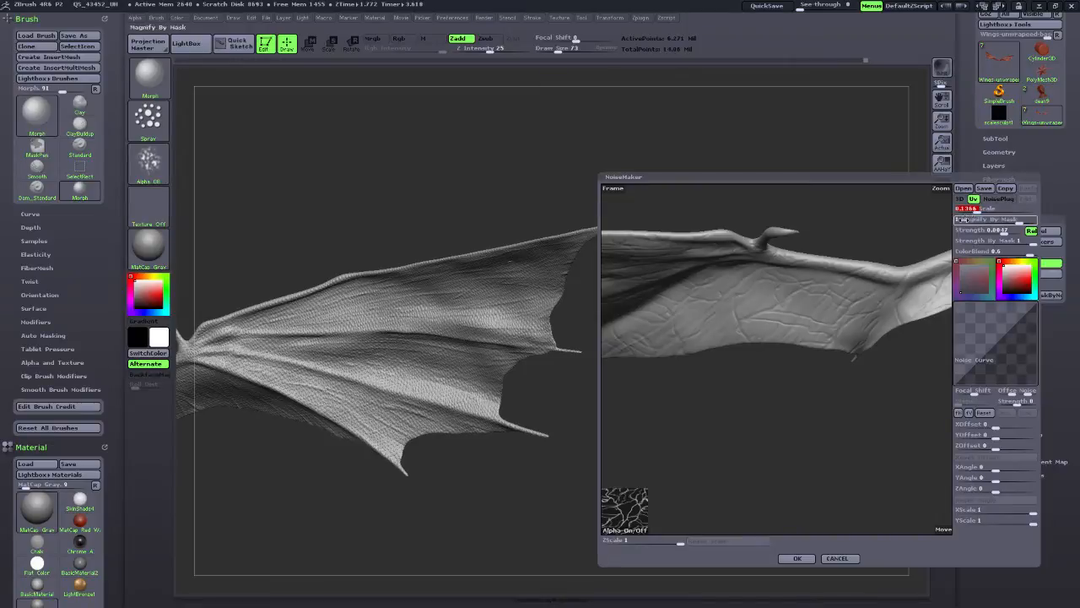
Try a slightly smaller noise scale of about 0.114 on the wings and restore it to 0.1366.
left_click_drag(813, 426, 884, 292)
left_click_drag(977, 212, 976, 212)
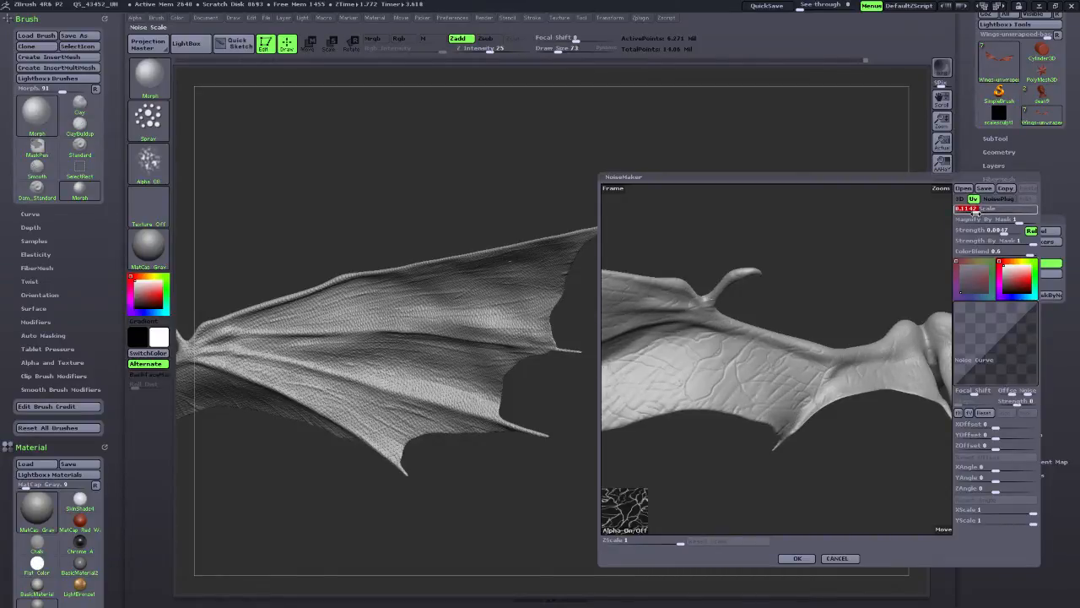
left_click_drag(779, 489, 804, 464)
left_click_drag(976, 211, 976, 210)
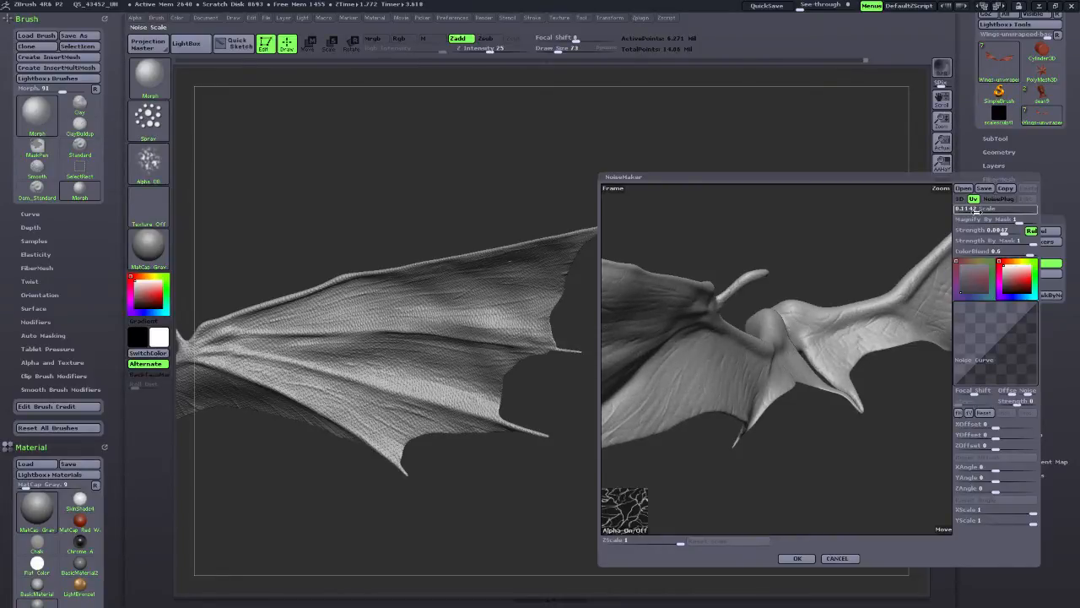
left_click(977, 211)
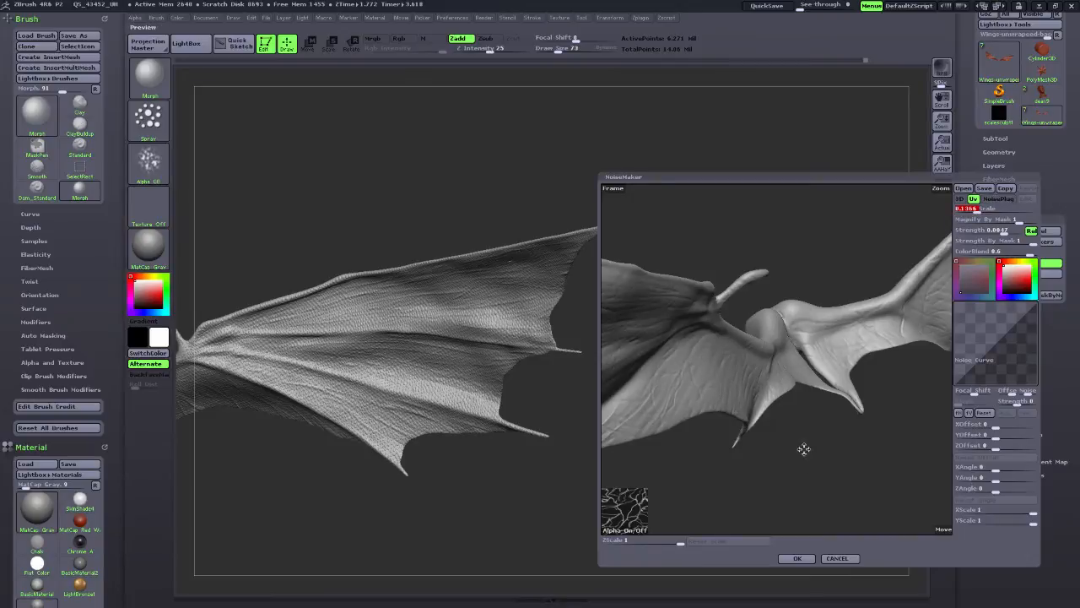
Raise the vein noise's strength to 0.0062 and accept the noise settings.
left_click_drag(803, 449, 794, 455)
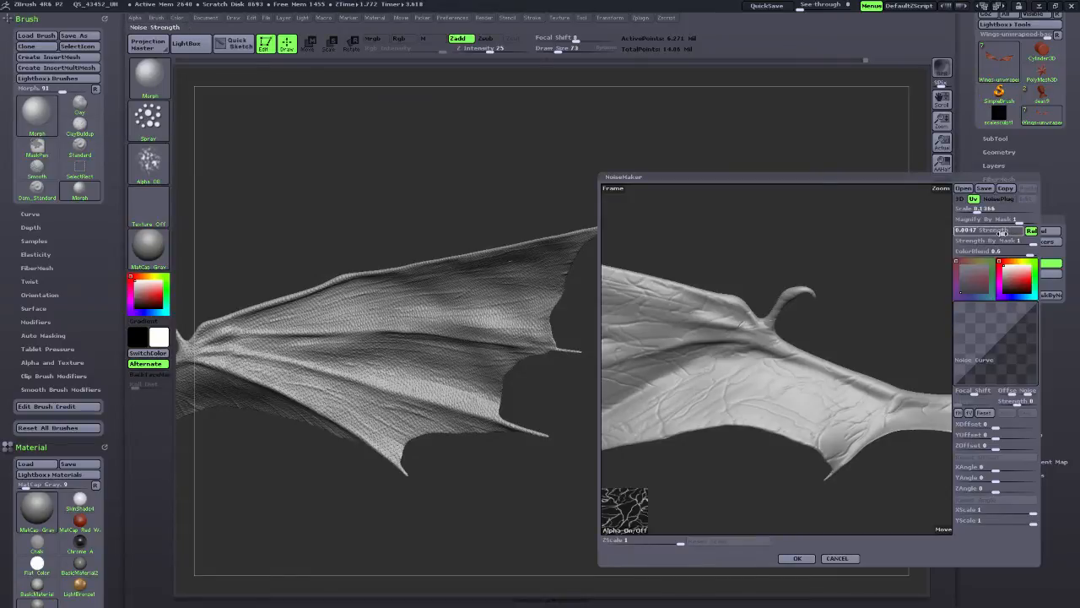
left_click_drag(1003, 232, 1005, 233)
left_click(1005, 233)
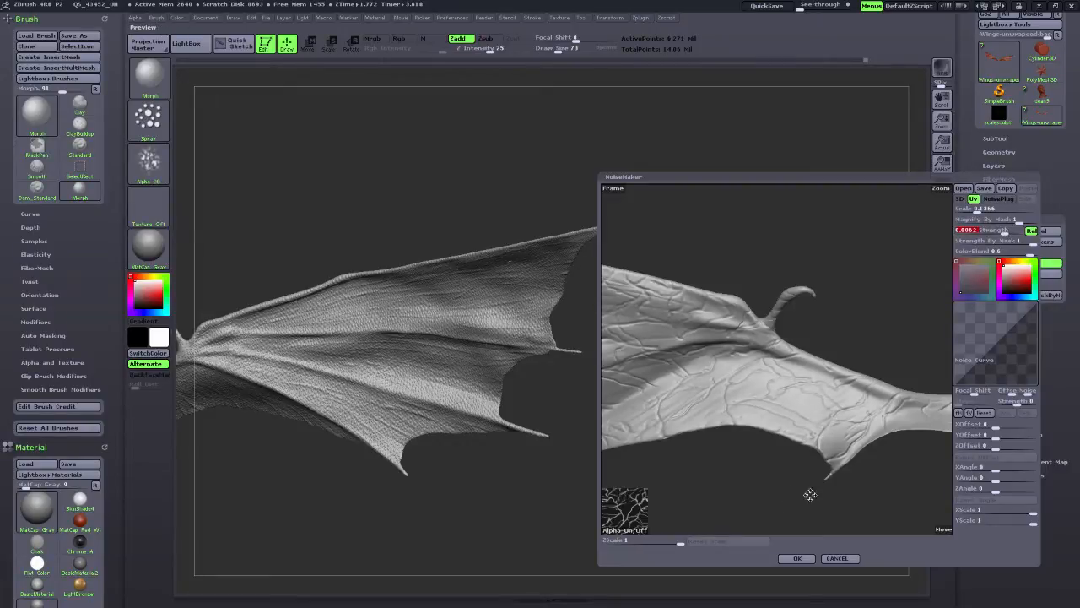
left_click(798, 559)
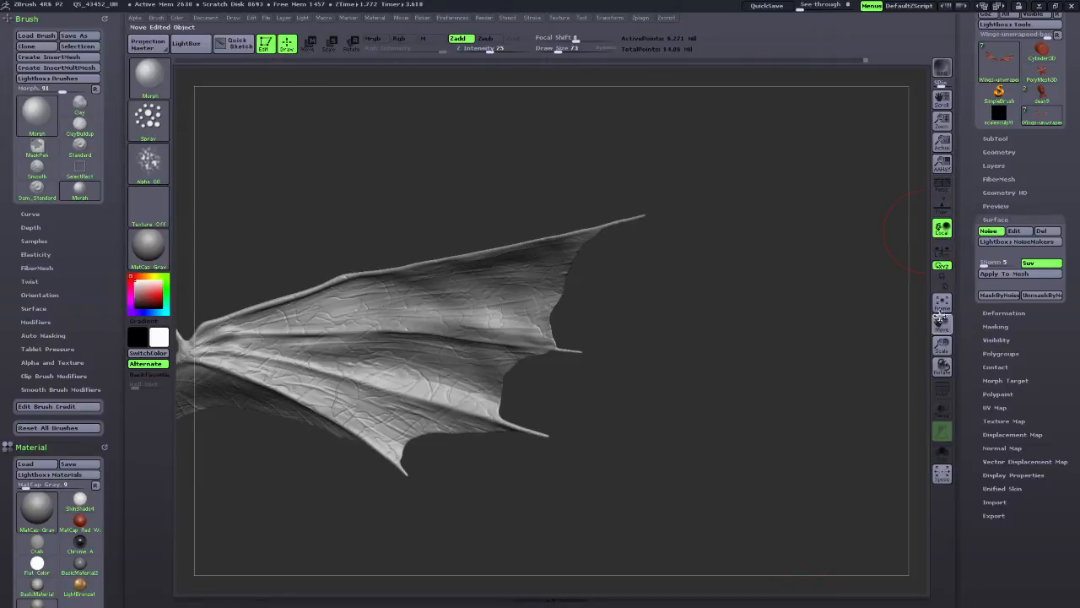
Check the vein noise across the wings and apply it permanently to the mesh.
left_click_drag(941, 324, 1070, 317)
left_click_drag(771, 501, 799, 509)
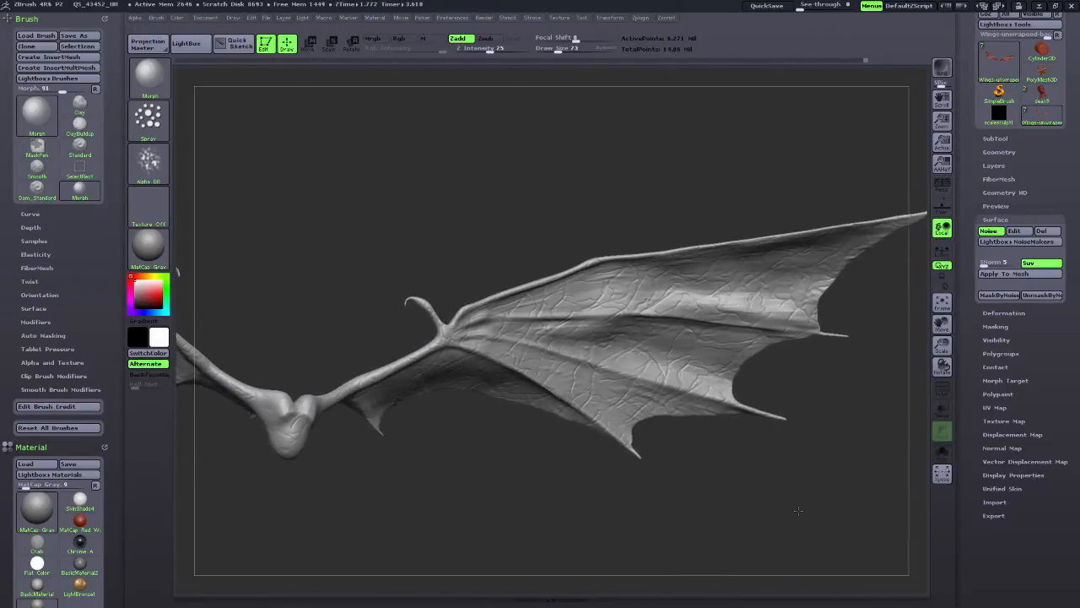
left_click_drag(942, 339, 992, 311)
mouse_move(796, 446)
left_mouse_down()
mouse_move(819, 458)
mouse_move(921, 294)
left_mouse_up()
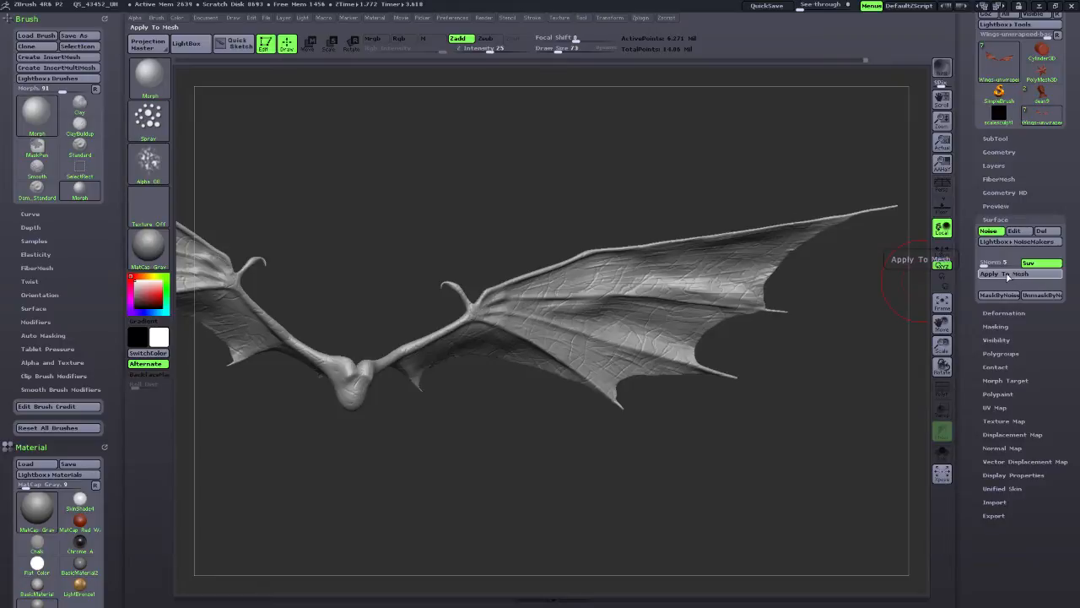
left_click(1007, 274)
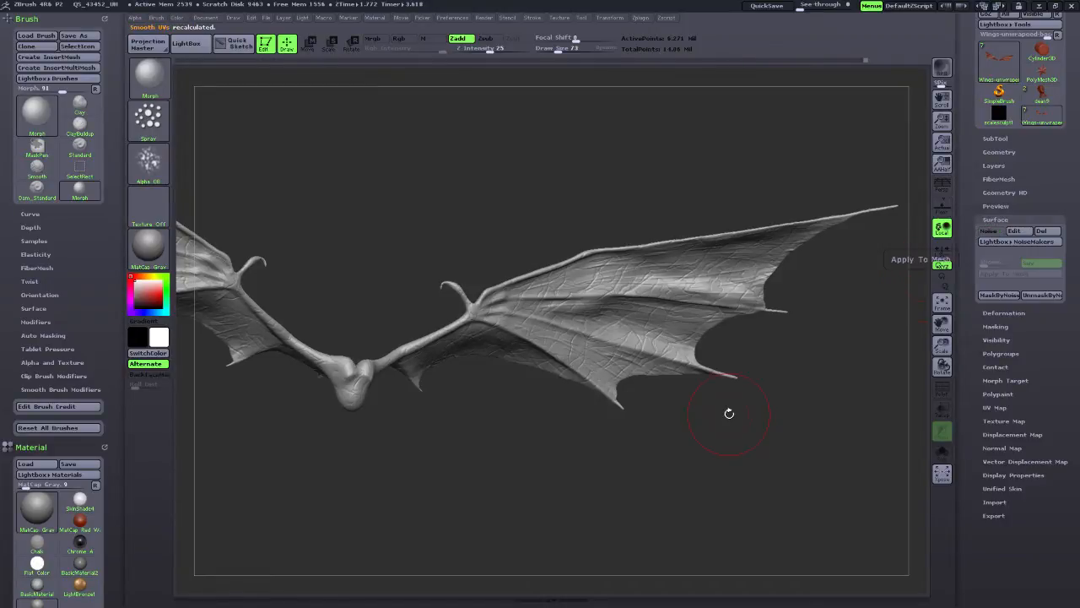
Show the sculpt layers and erase the noise layer's veins along one wing's leading arm bone with a smaller Morph brush.
left_click(996, 165)
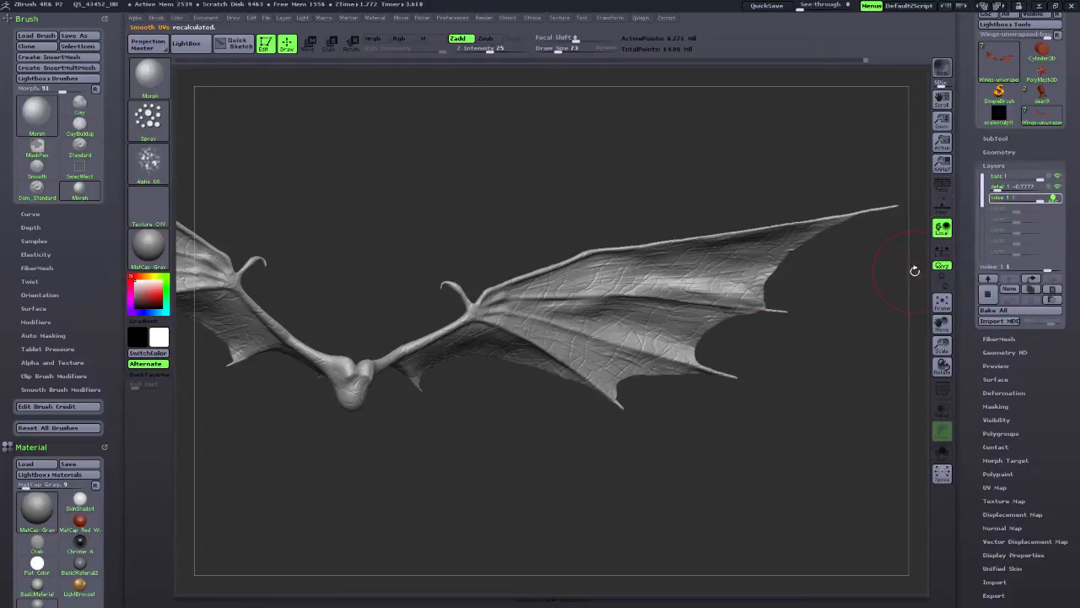
left_click_drag(805, 398, 935, 401)
left_click_drag(938, 324, 700, 329)
left_click_drag(749, 470, 719, 473)
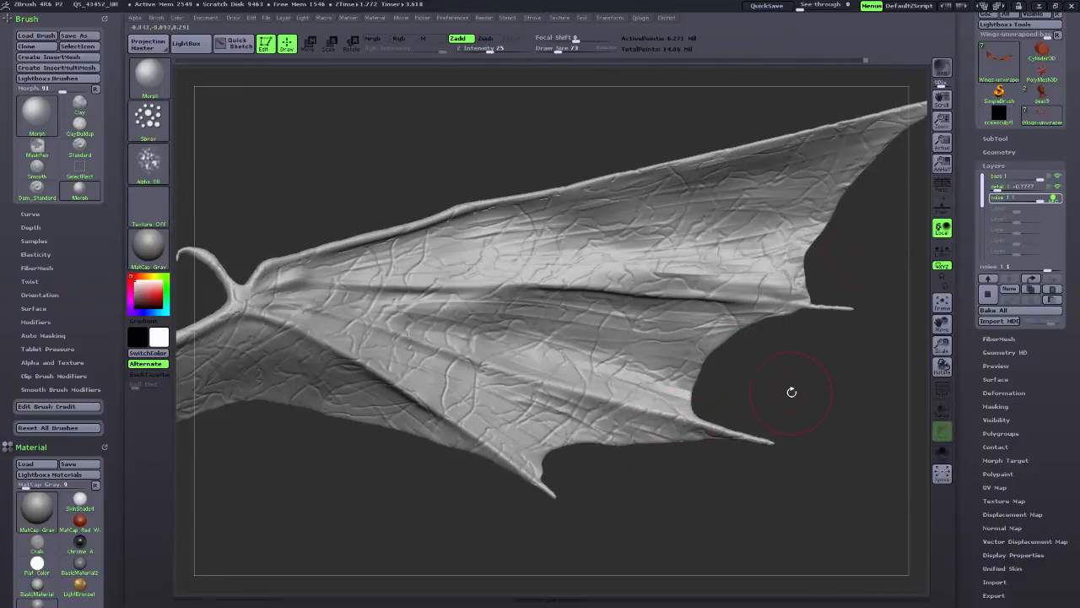
left_click_drag(801, 379, 709, 326)
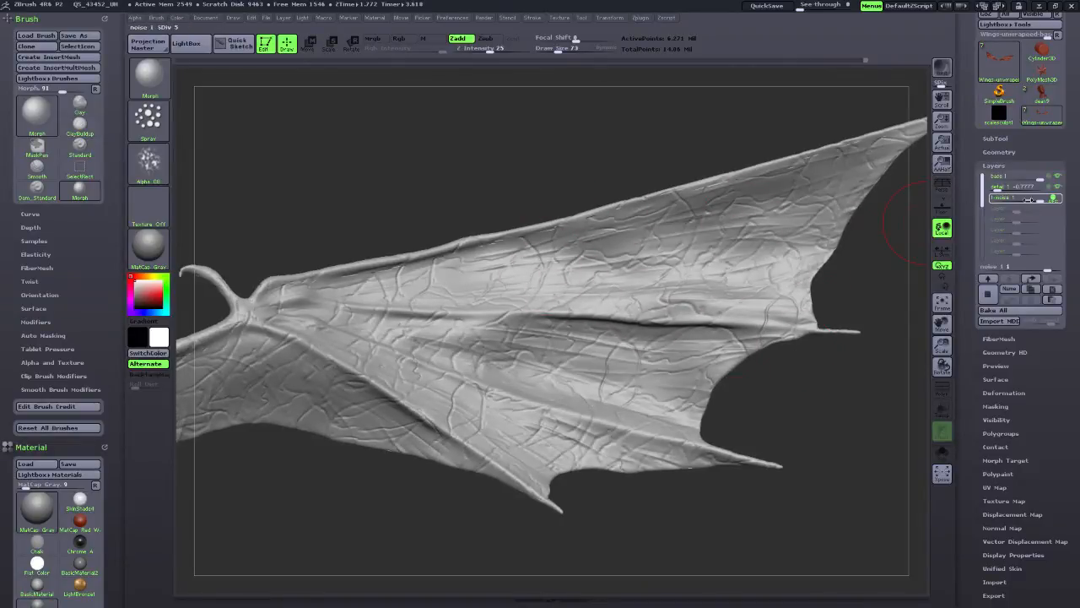
left_click_drag(557, 49, 548, 49)
left_click_drag(514, 200, 382, 282)
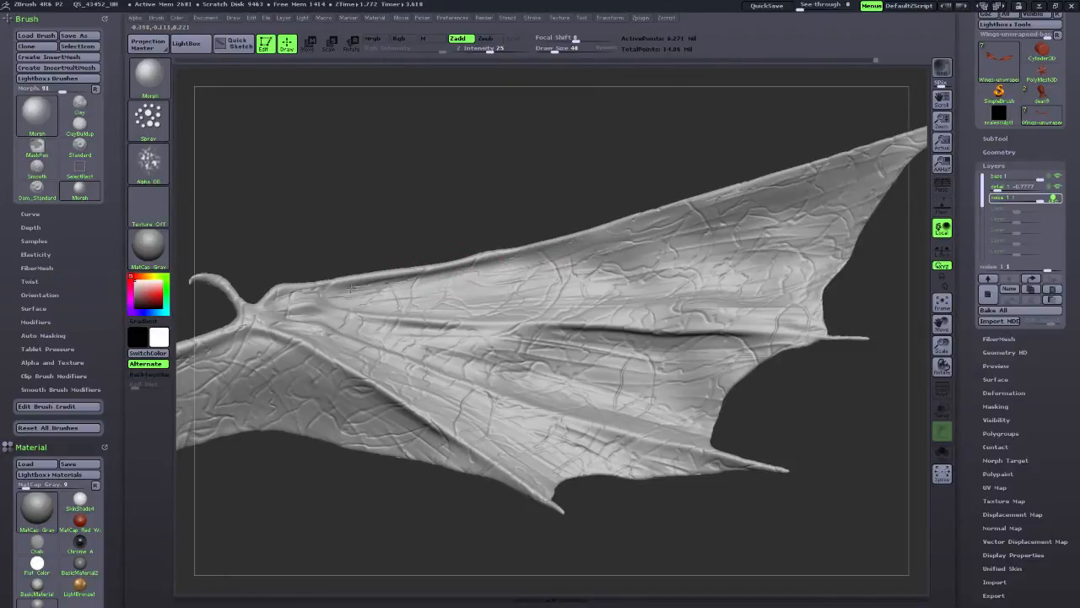
mouse_move(297, 287)
right_mouse_down()
mouse_move(287, 302)
mouse_move(241, 308)
mouse_move(230, 296)
right_mouse_up()
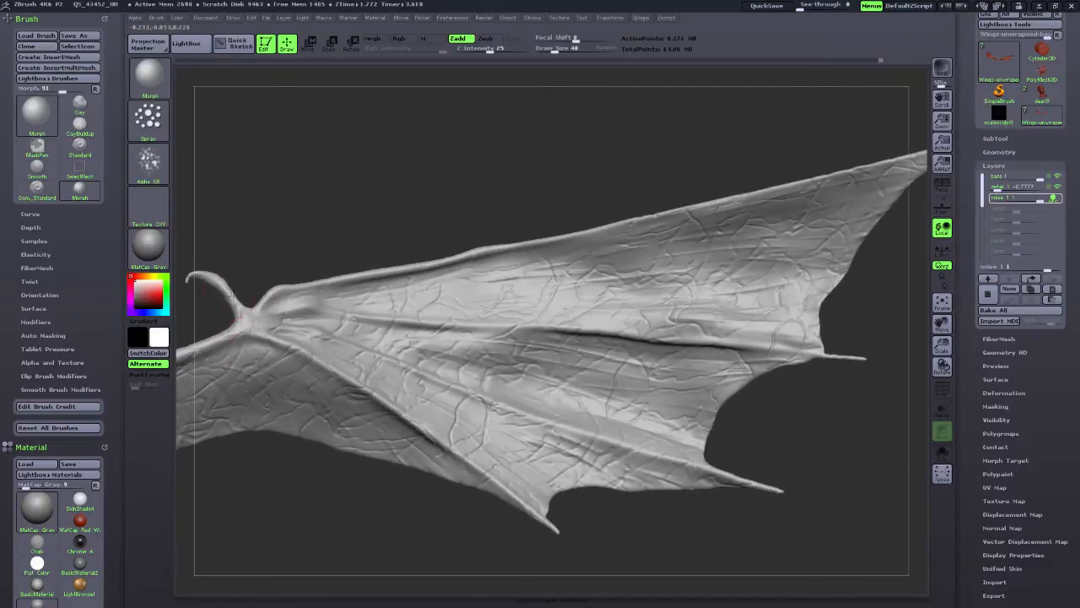
mouse_move(279, 236)
right_mouse_down()
mouse_move(270, 296)
mouse_move(306, 248)
mouse_move(298, 244)
mouse_move(312, 264)
right_mouse_up()
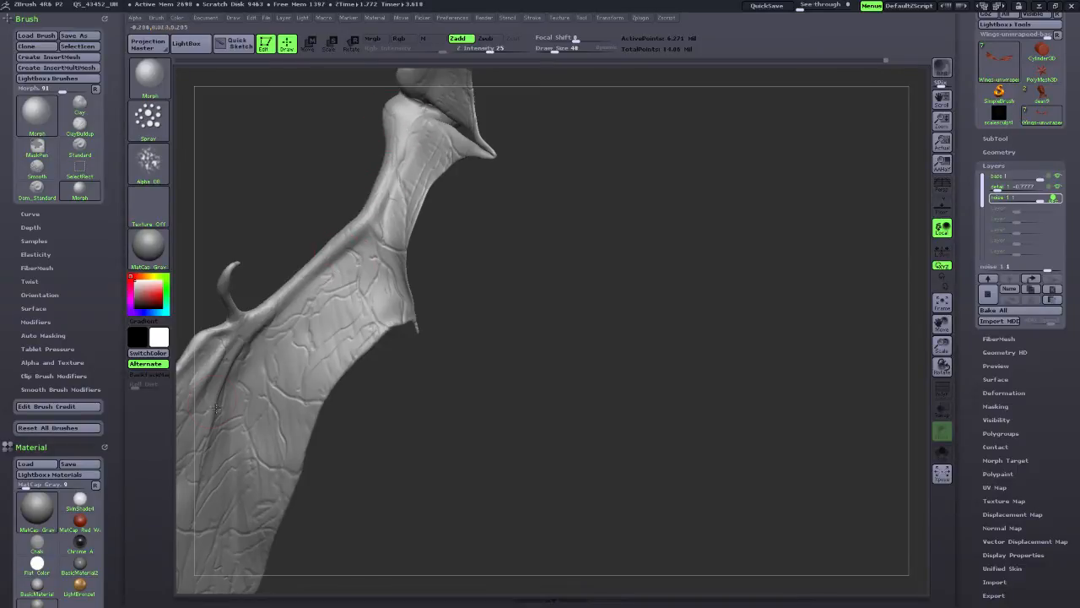
Continue morphing the vein noise off the same wing's rear side and along its leading bone toward the wingtip.
right_click_drag(887, 271, 649, 366)
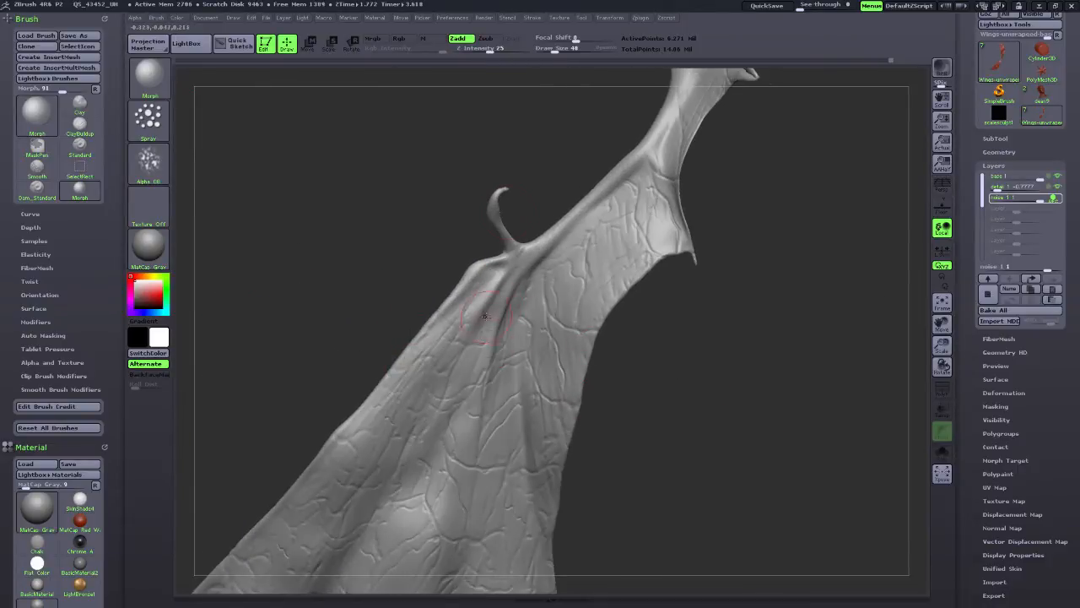
mouse_move(511, 89)
right_mouse_down()
mouse_move(394, 291)
mouse_move(591, 337)
mouse_move(687, 386)
right_mouse_up()
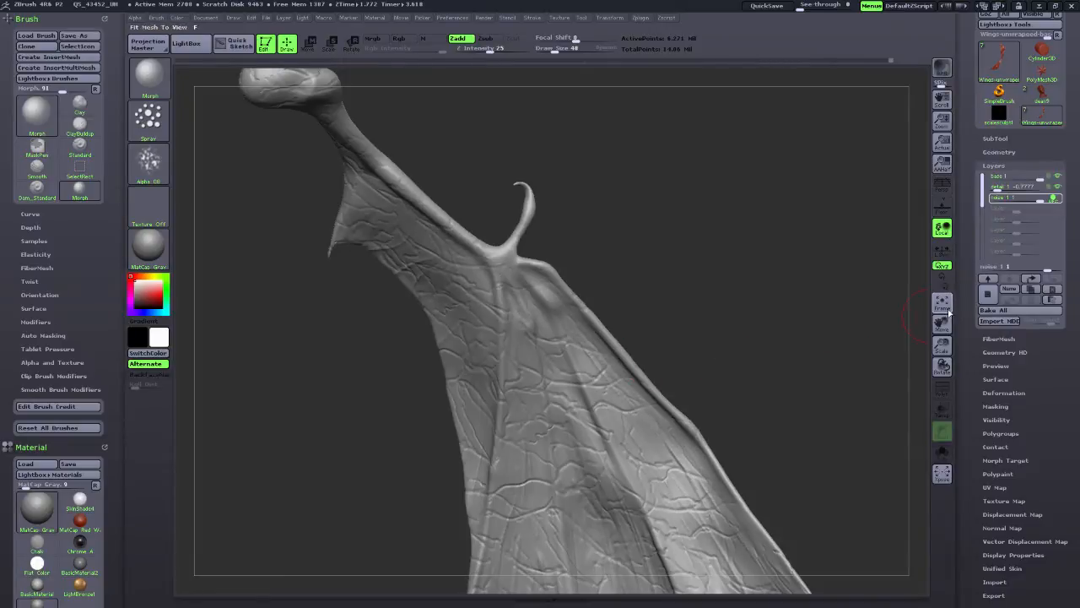
left_click_drag(941, 324, 717, 118)
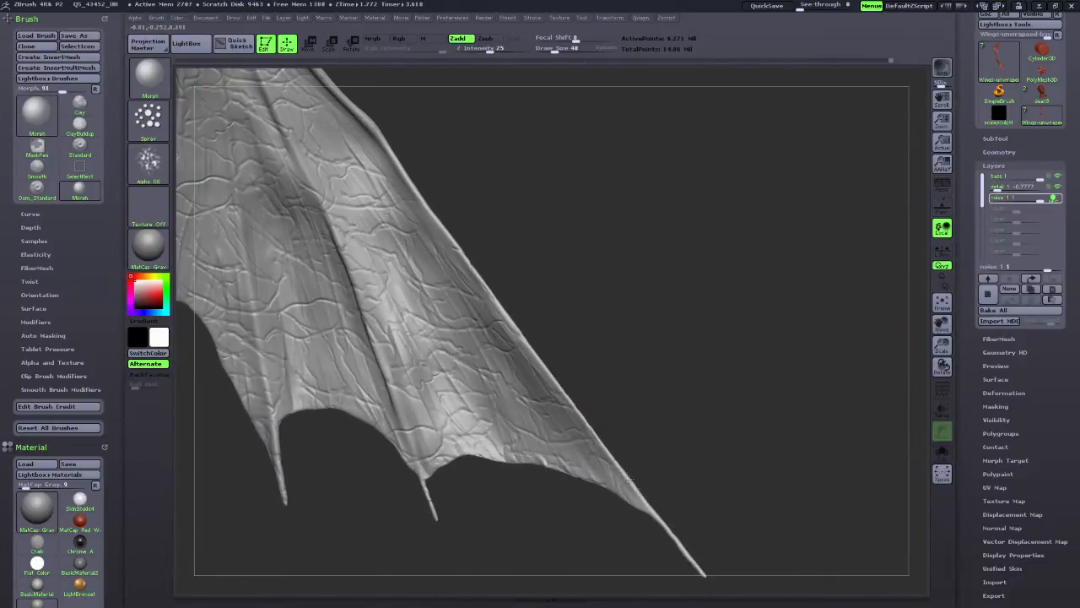
mouse_move(486, 266)
left_mouse_down()
mouse_move(500, 251)
mouse_move(479, 270)
left_mouse_up()
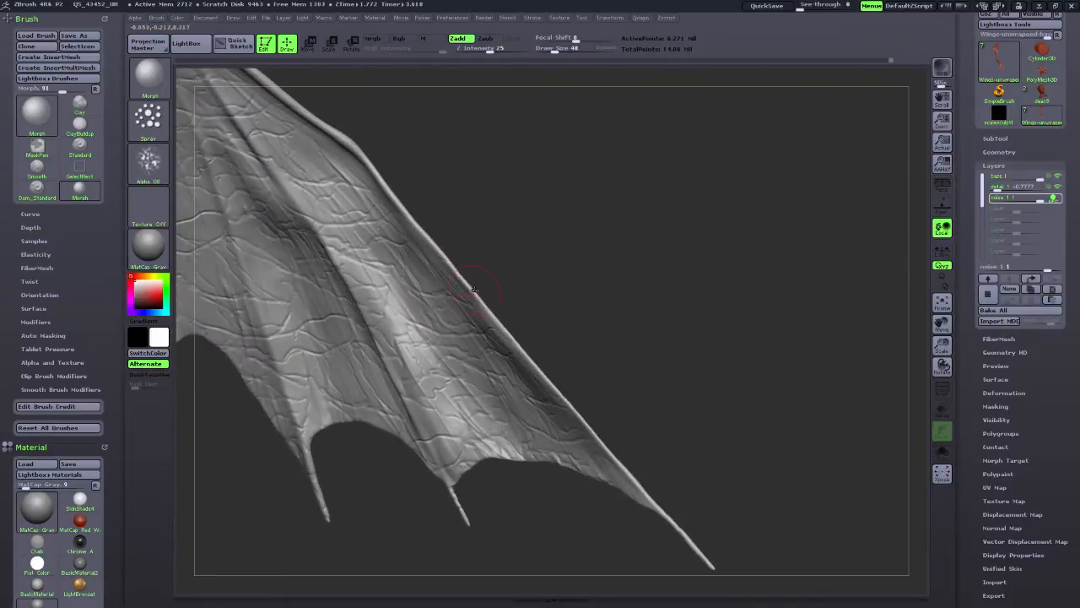
Reduce the Morph brush's draw size to 23 and clean the vein noise off the thin finger tips along the wing's edge.
left_click_drag(556, 50, 548, 51)
left_click_drag(571, 530, 548, 525)
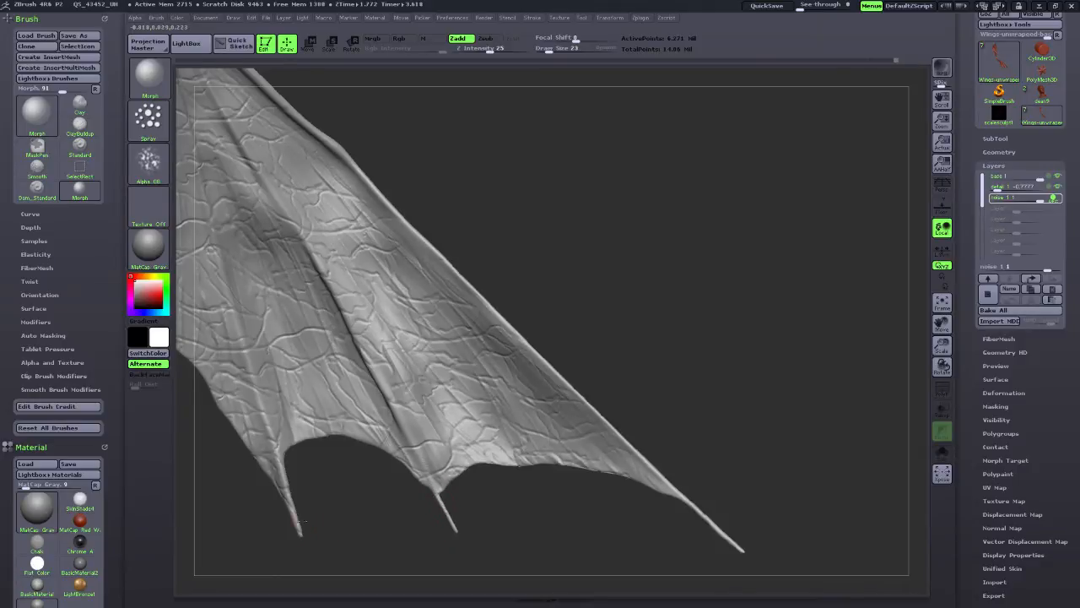
left_click_drag(348, 525, 332, 516)
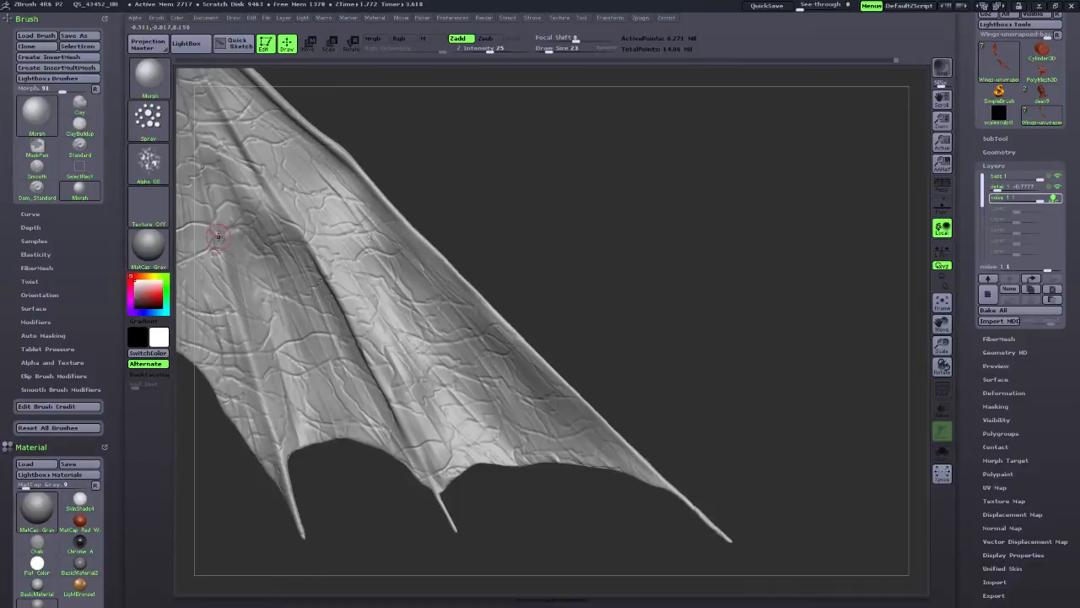
Erase the vein noise around the thumb-claw joint and along the adjoining inner arm bone.
left_click(548, 50)
key("Return")
left_click_drag(945, 327, 1071, 411)
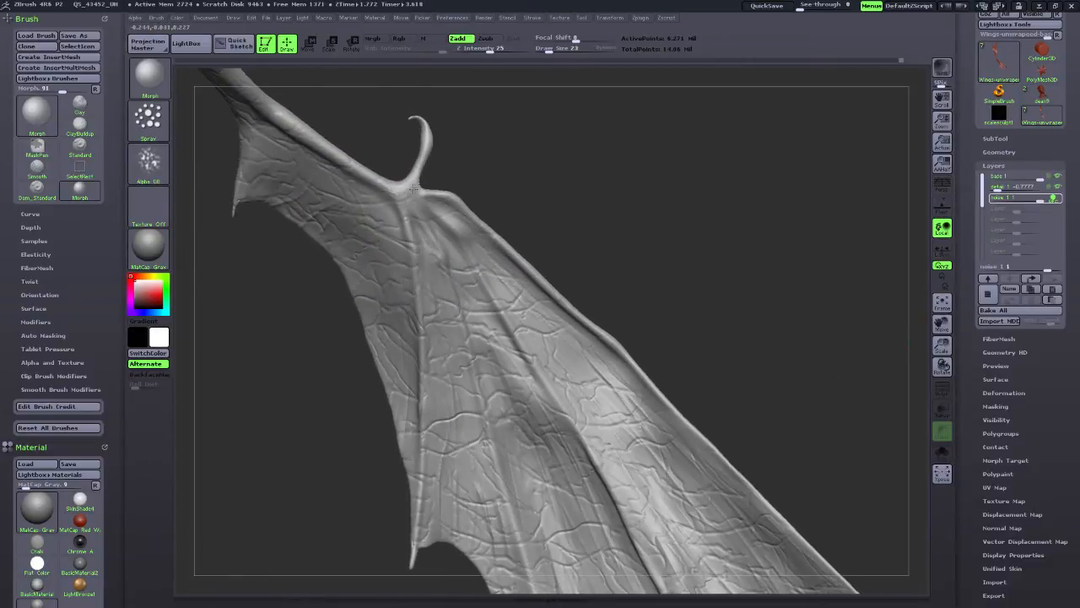
left_click_drag(354, 167, 302, 133)
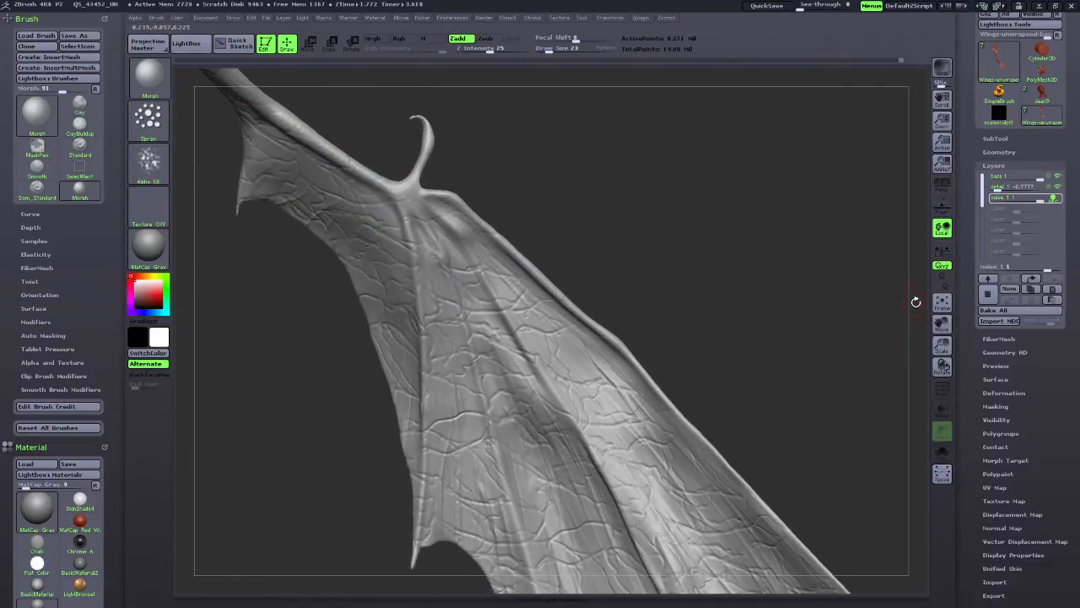
Set the Morph brush's draw size to 54 and erase the vein noise from the central shoulder joint and both upper arms.
left_click_drag(945, 324, 1021, 476)
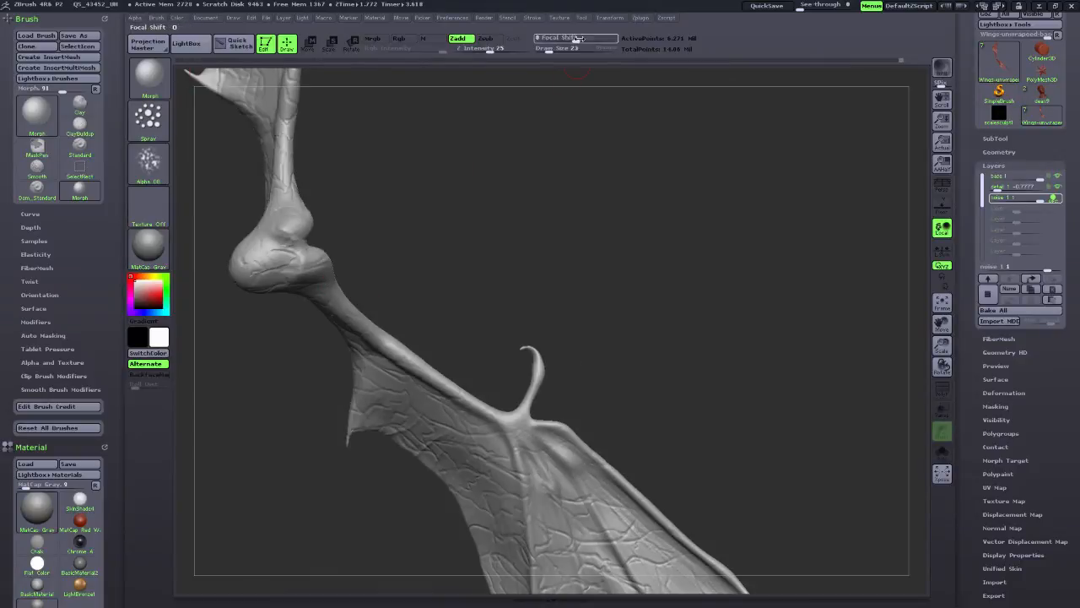
left_click_drag(548, 50, 554, 51)
left_click_drag(506, 169, 421, 211)
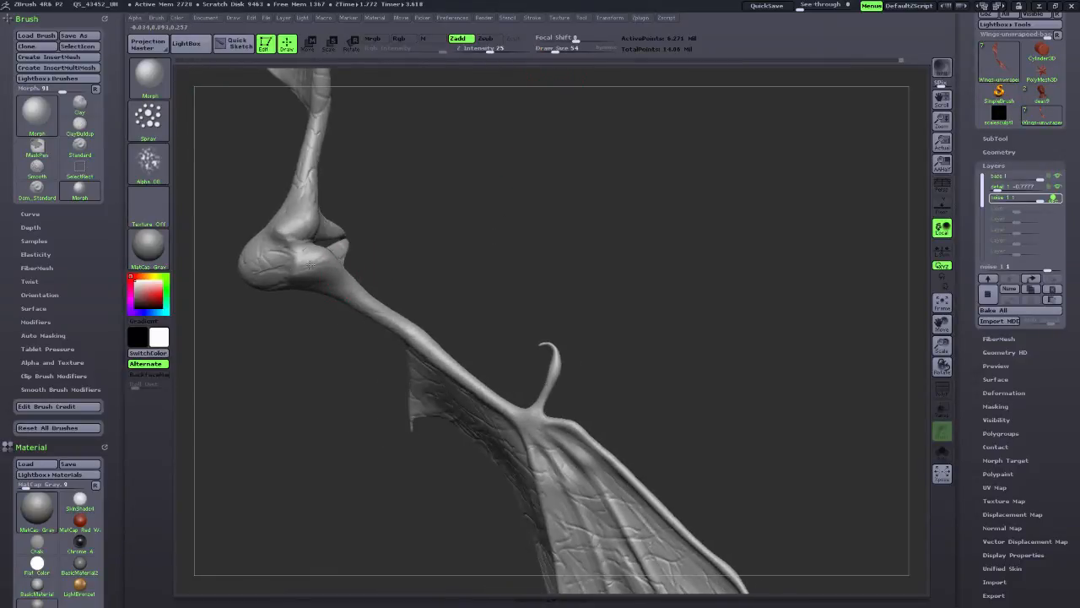
left_click_drag(504, 283, 447, 282)
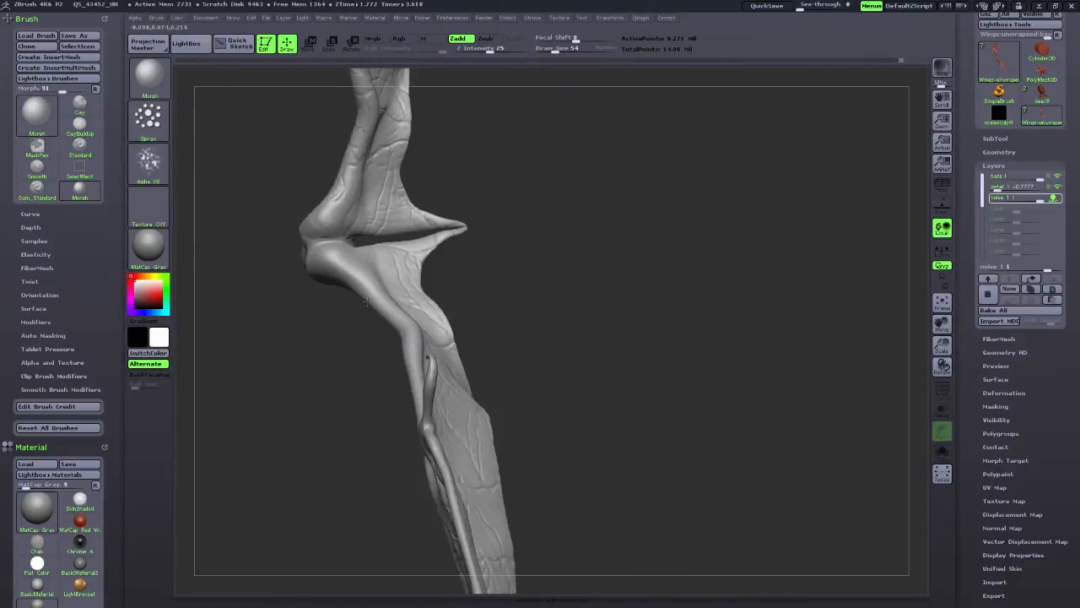
left_click_drag(569, 209, 716, 285)
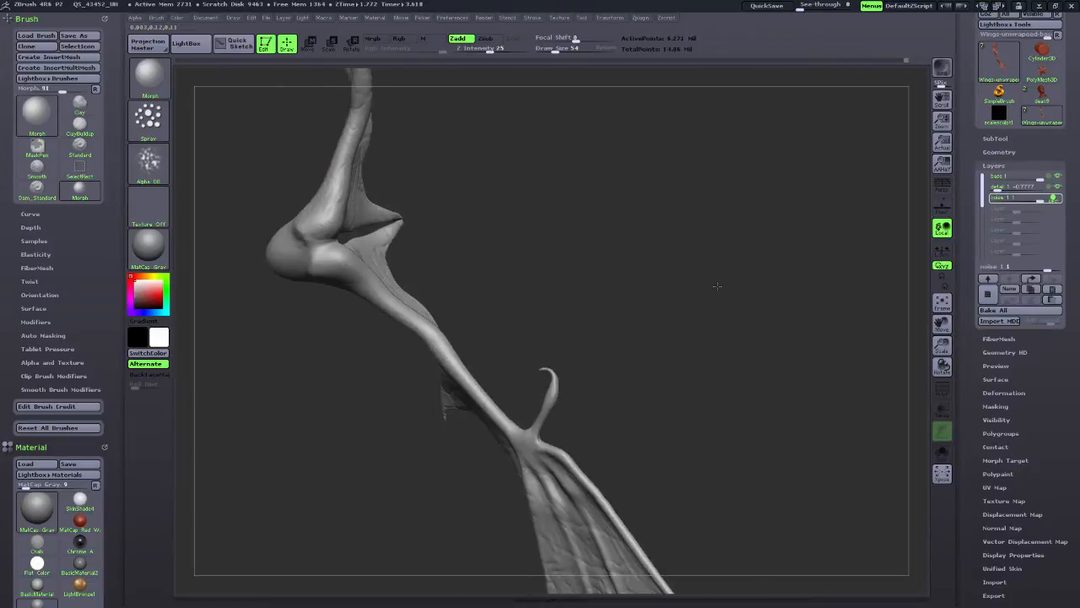
left_click_drag(941, 324, 908, 565)
left_click_drag(669, 402, 380, 381)
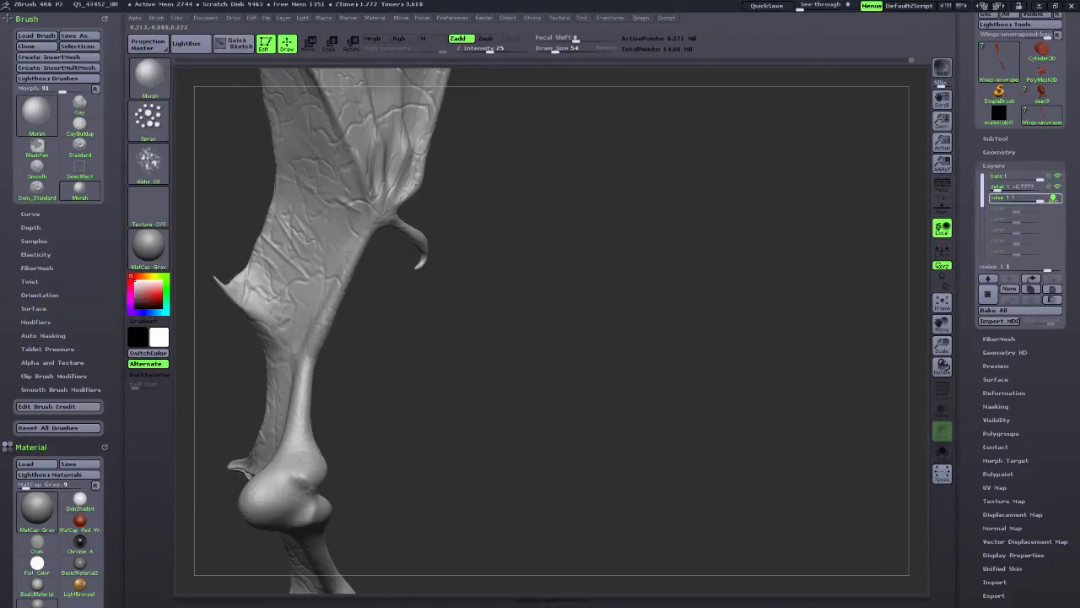
Morph the vein noise off the opposite wing's leading edge and finger spikes with the draw size raised to 69.
left_click_drag(943, 325, 935, 566)
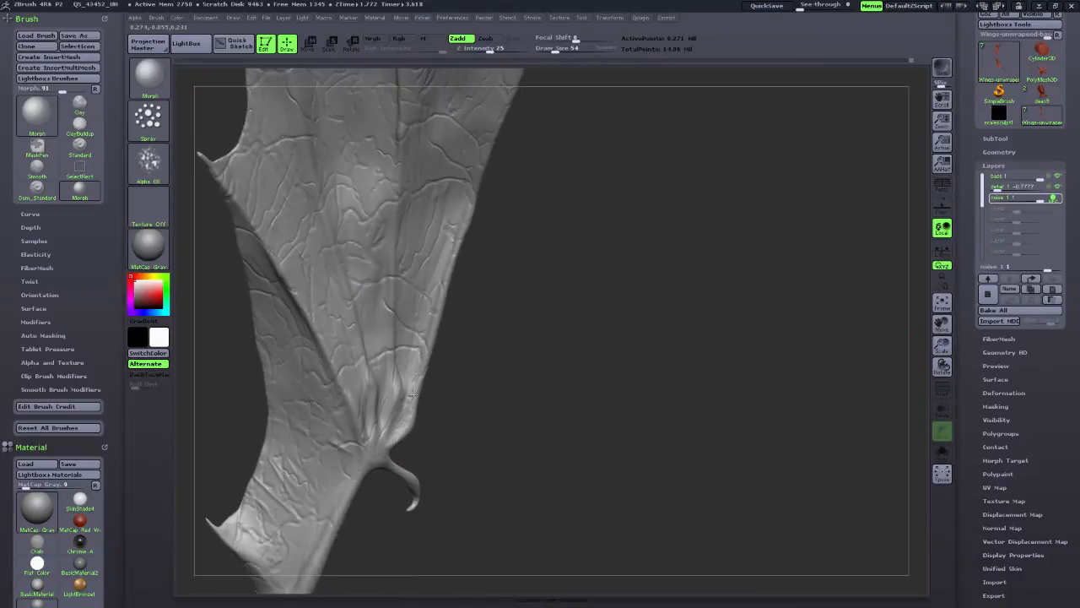
mouse_move(454, 236)
left_mouse_down()
mouse_move(502, 236)
mouse_move(449, 230)
left_mouse_up()
left_click_drag(933, 338, 919, 455)
left_click_drag(555, 97, 414, 374)
left_click_drag(389, 252, 349, 152)
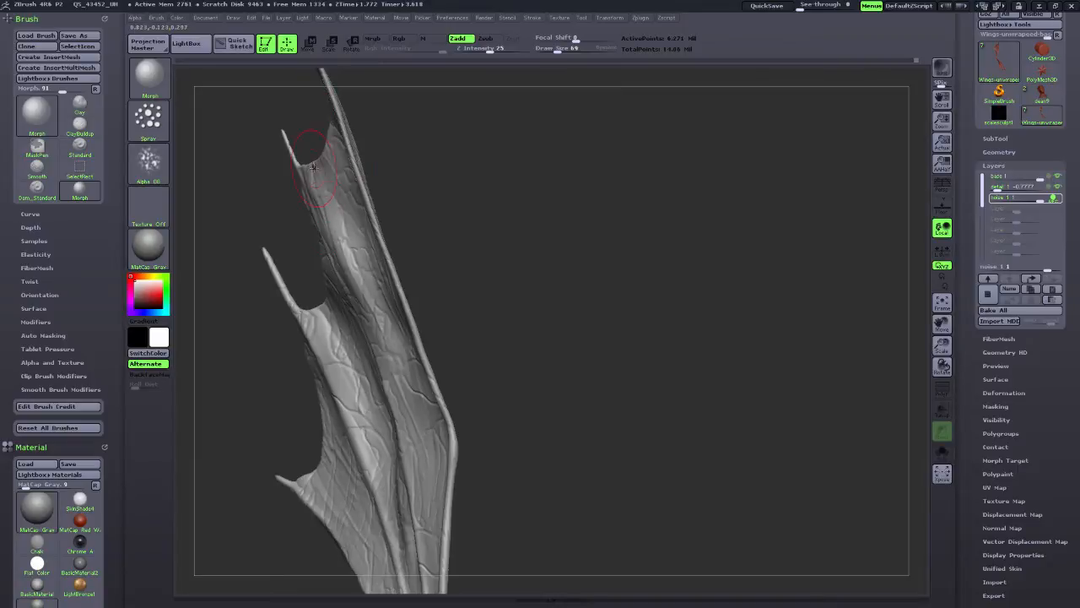
left_click_drag(312, 314, 265, 310)
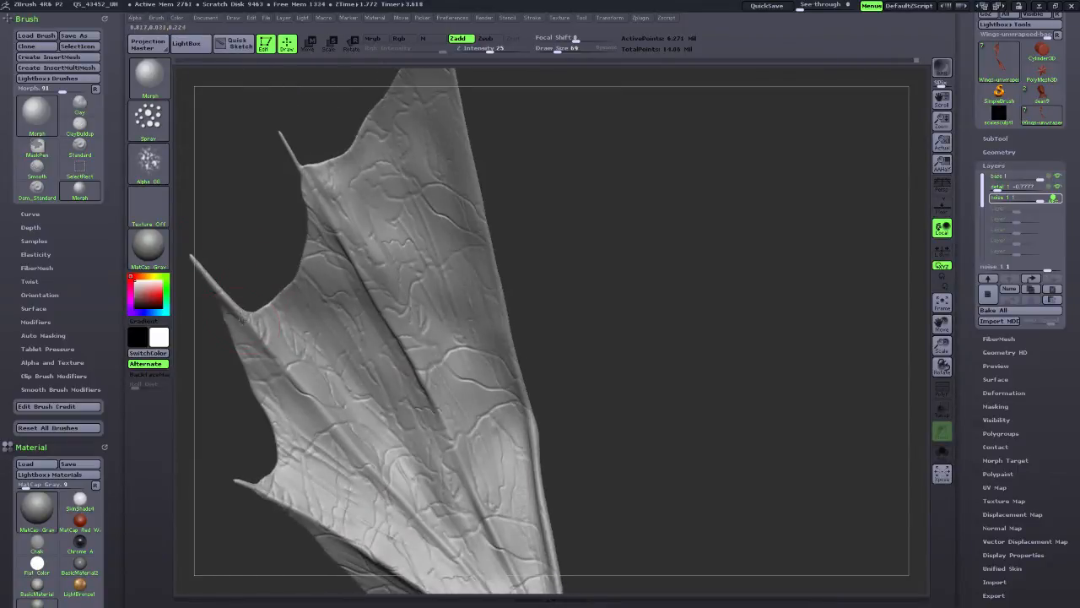
Set the draw size to 28 and clean the vein noise from the opposite wing's narrow finger bones and spikes.
left_click(550, 51)
left_click_drag(416, 363, 368, 283)
left_click_drag(366, 540, 644, 433)
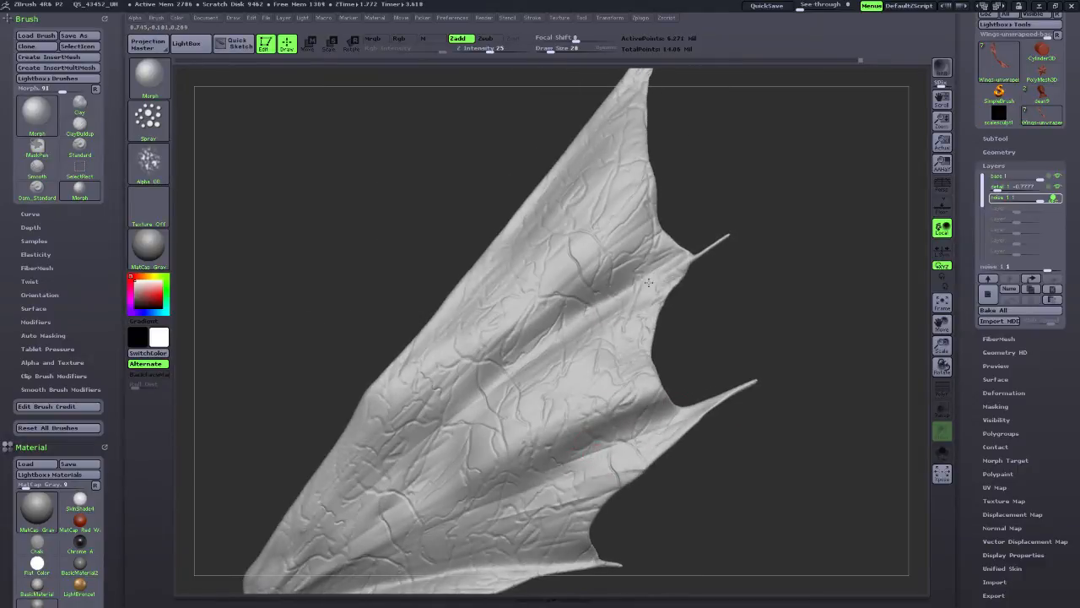
left_click_drag(821, 303, 707, 244)
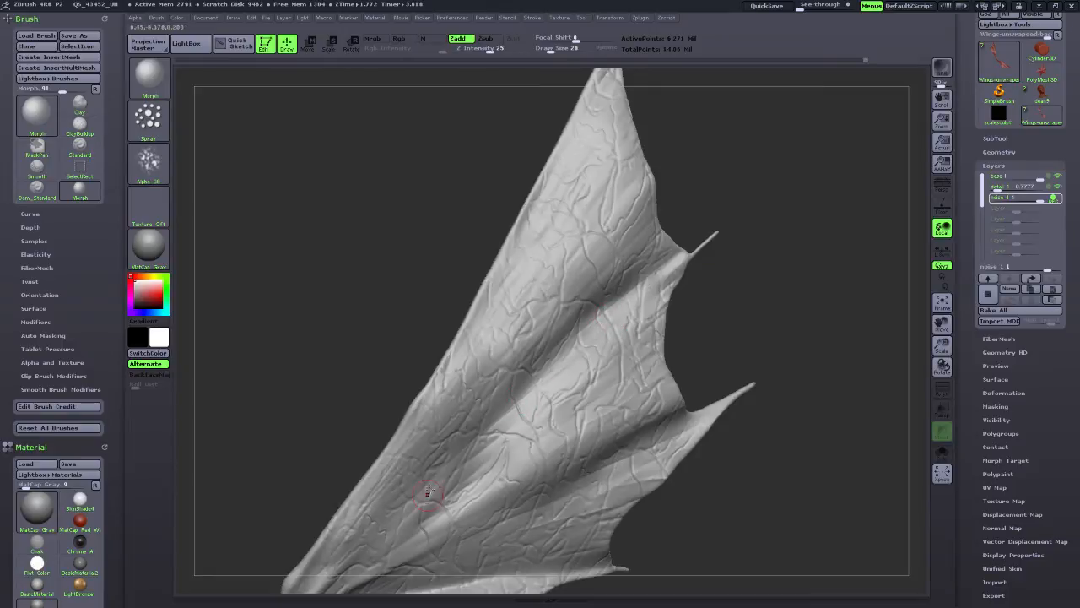
Clean the remaining vein noise from the opposite wing's tip and front finger bones, and check both wings together.
left_click_drag(942, 325, 905, 573)
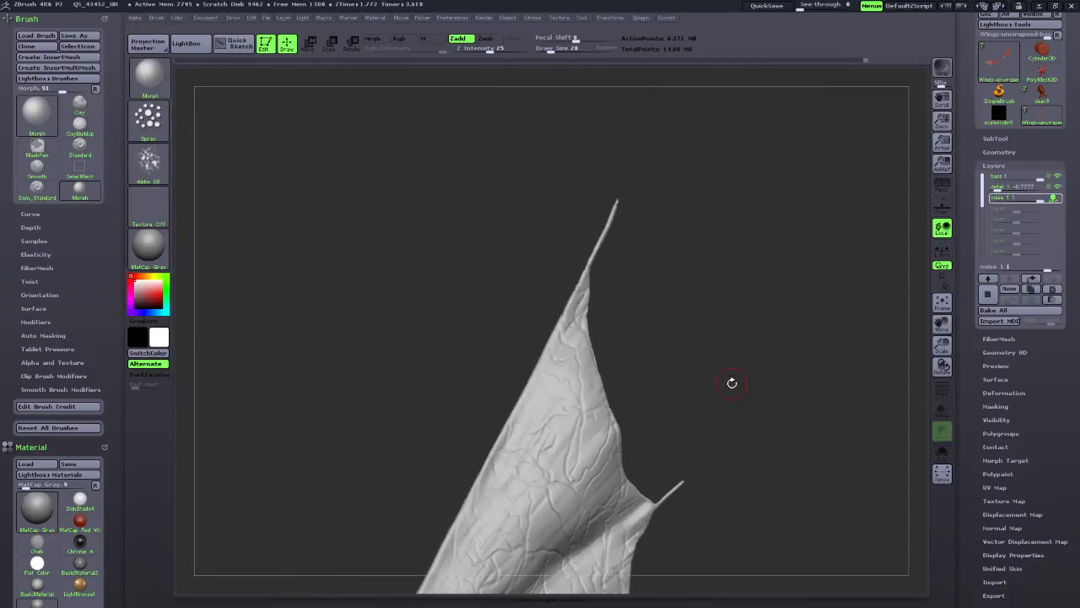
left_click_drag(731, 381, 638, 287)
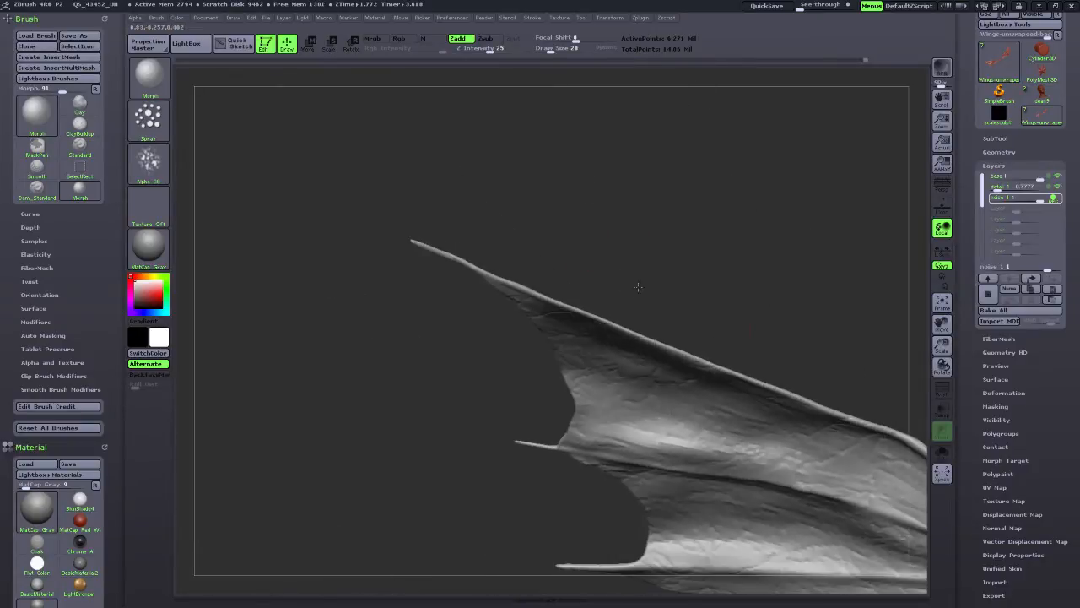
left_click_drag(943, 326, 709, 100)
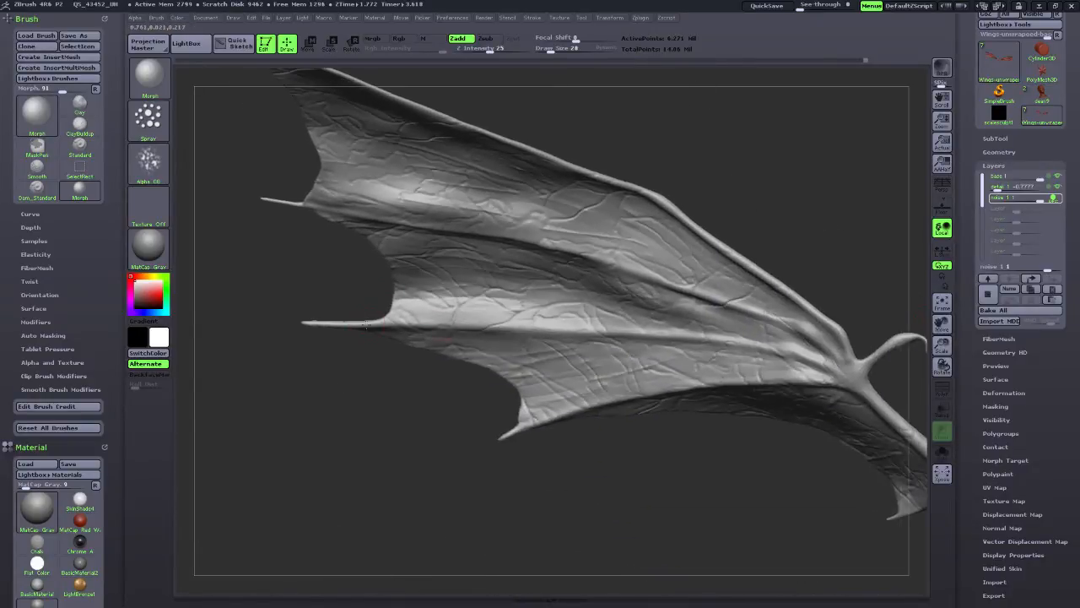
left_click_drag(310, 241, 470, 381)
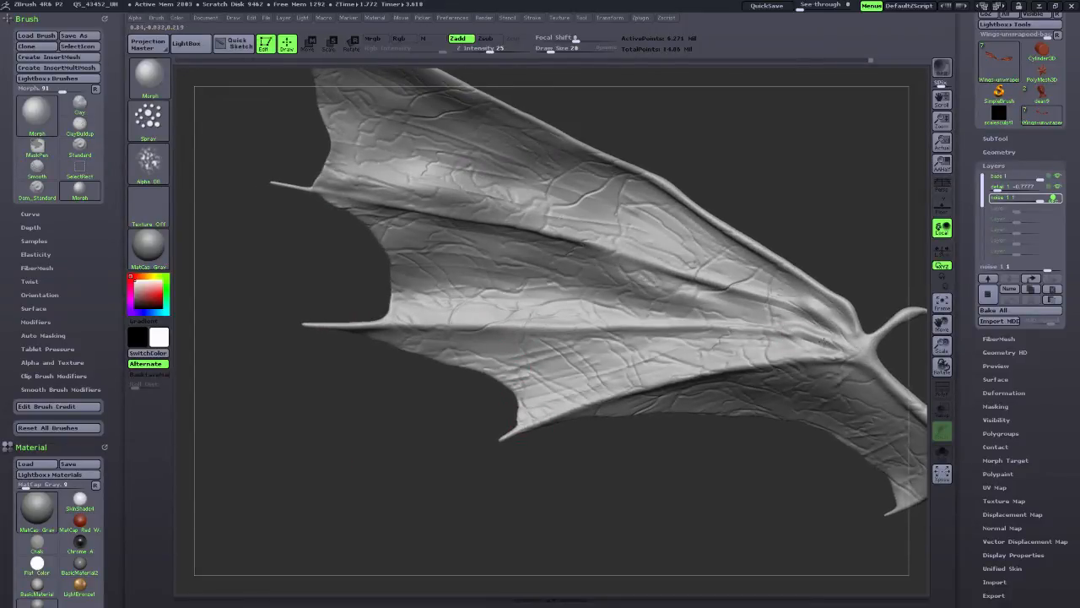
left_click_drag(346, 422, 526, 412)
left_click_drag(943, 325, 650, 278)
left_click_drag(942, 347, 933, 279)
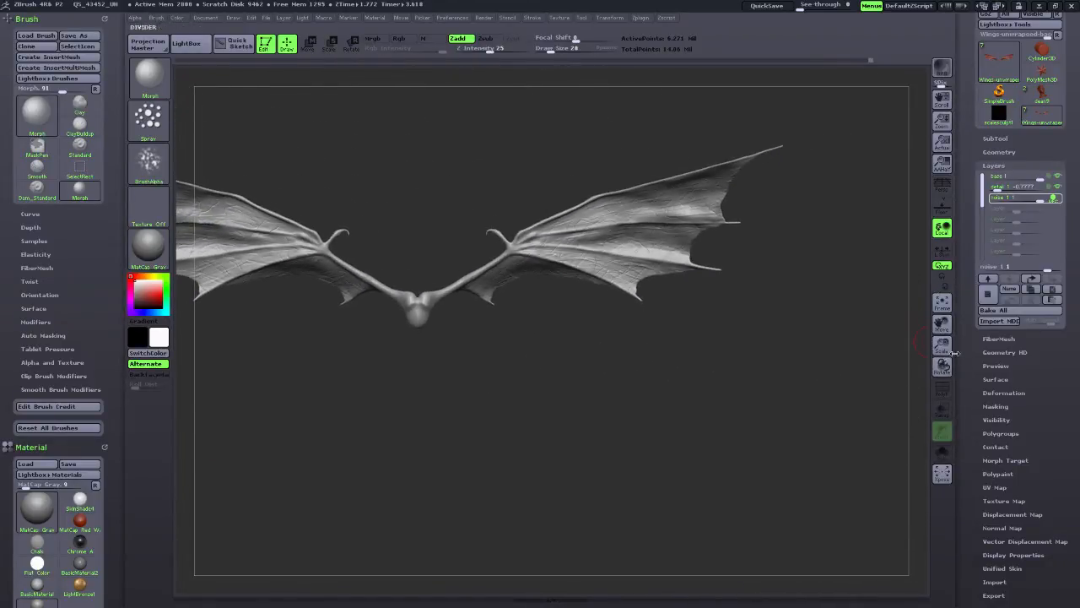
left_click_drag(942, 326, 1003, 351)
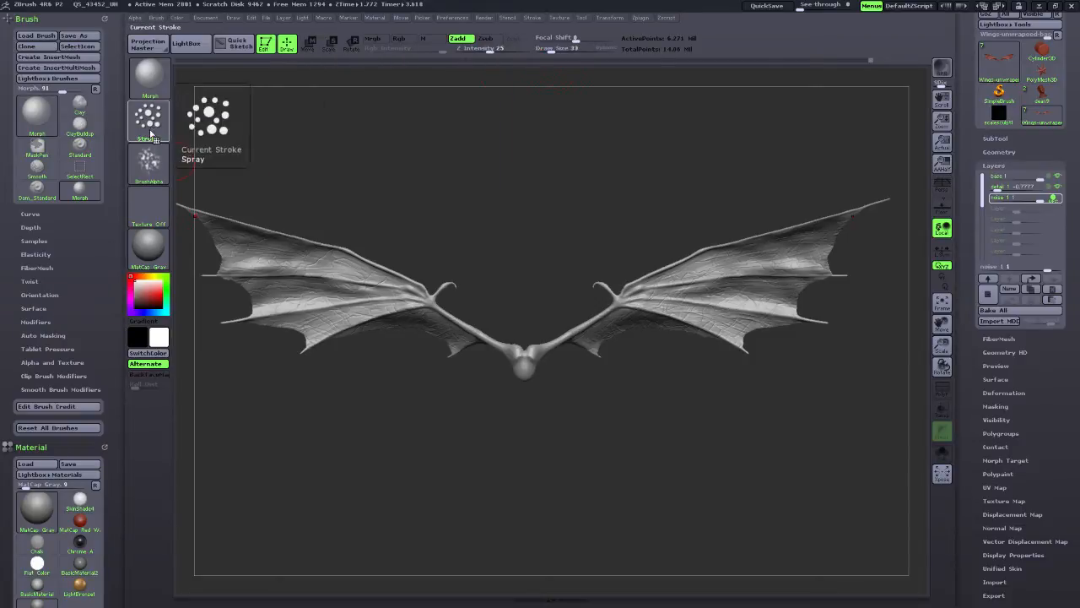
Set the Morph brush's stroke type to FreeHand for further cleanup of the wing noise.
left_click(154, 165)
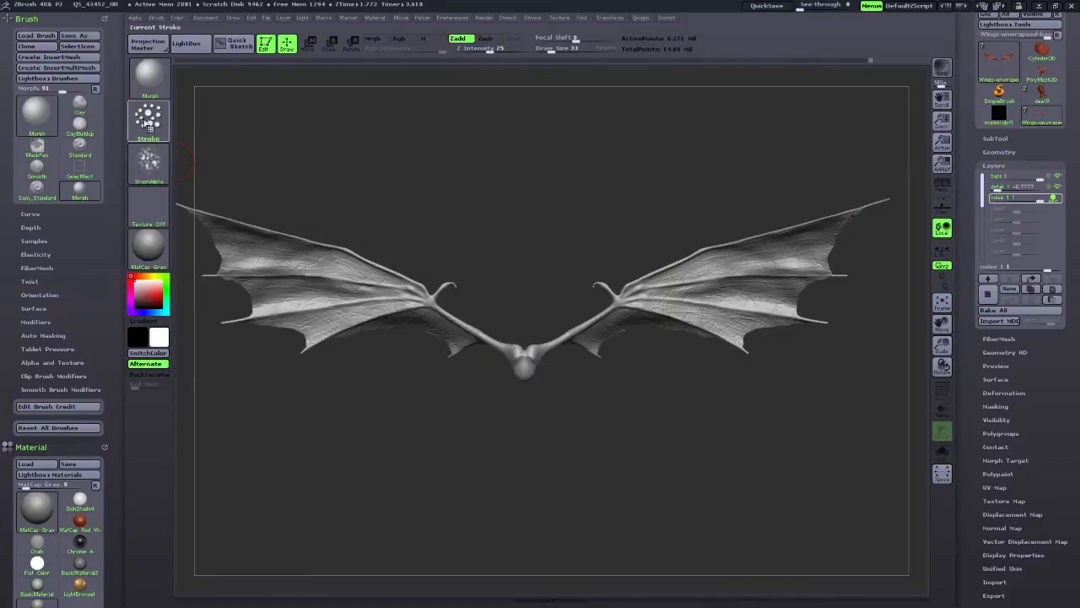
left_click(147, 123)
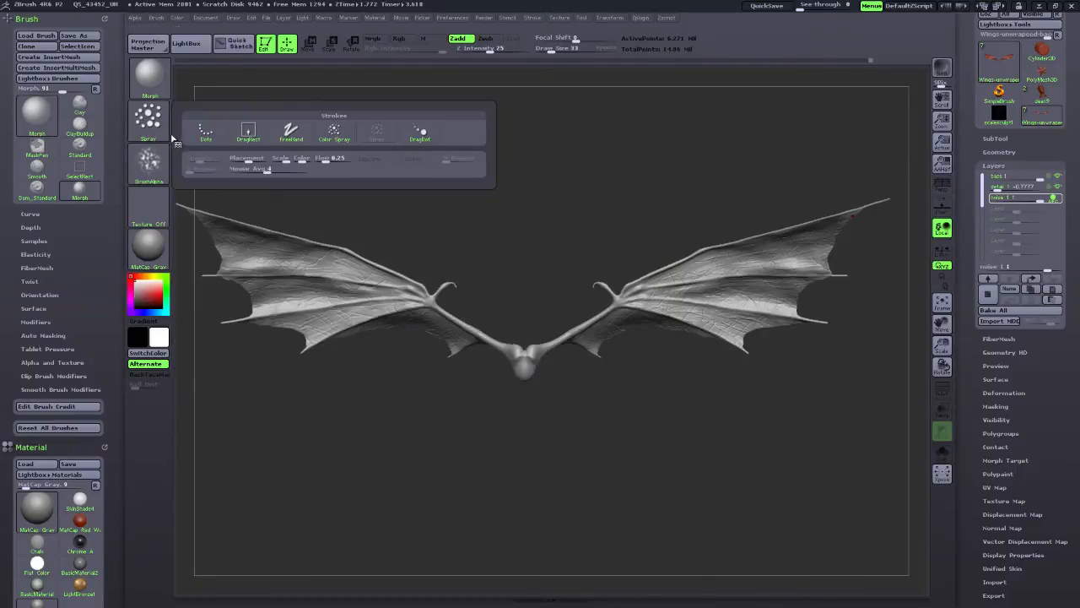
left_click(290, 131)
left_click(157, 165)
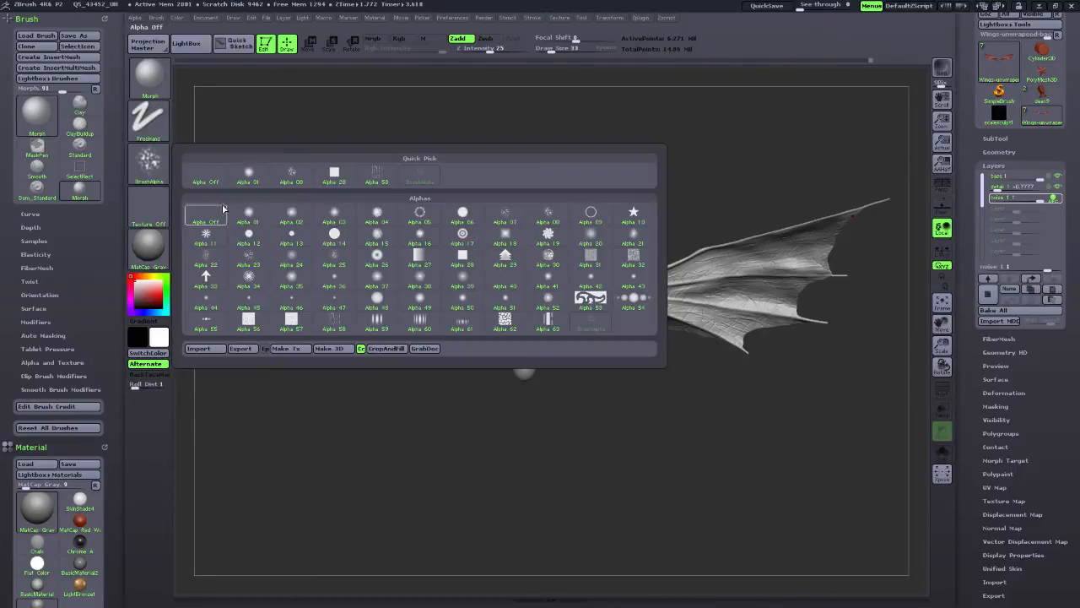
left_click(291, 215)
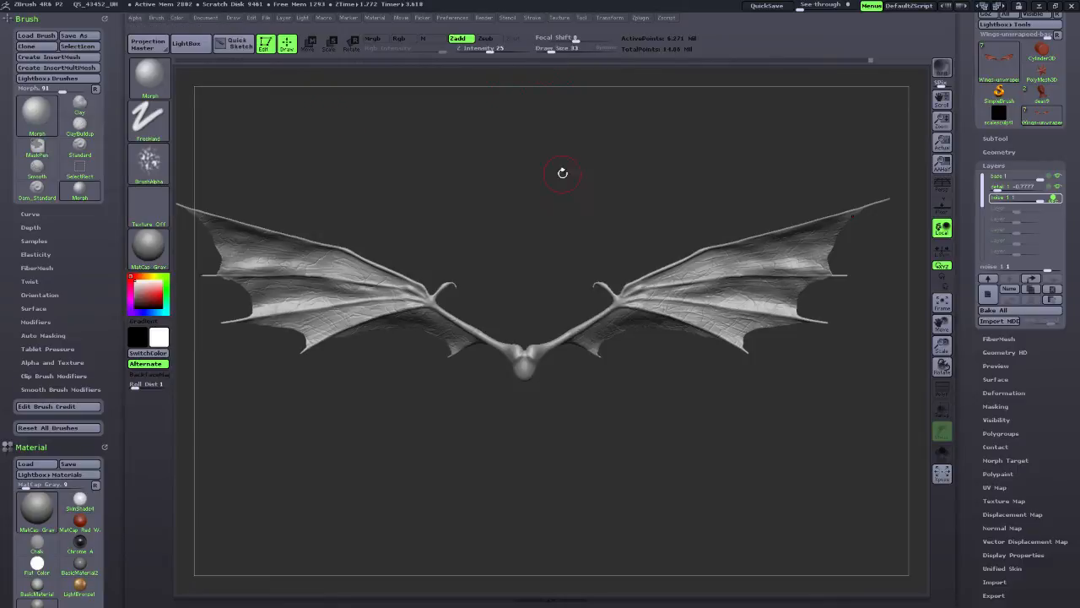
left_click_drag(942, 346, 941, 386)
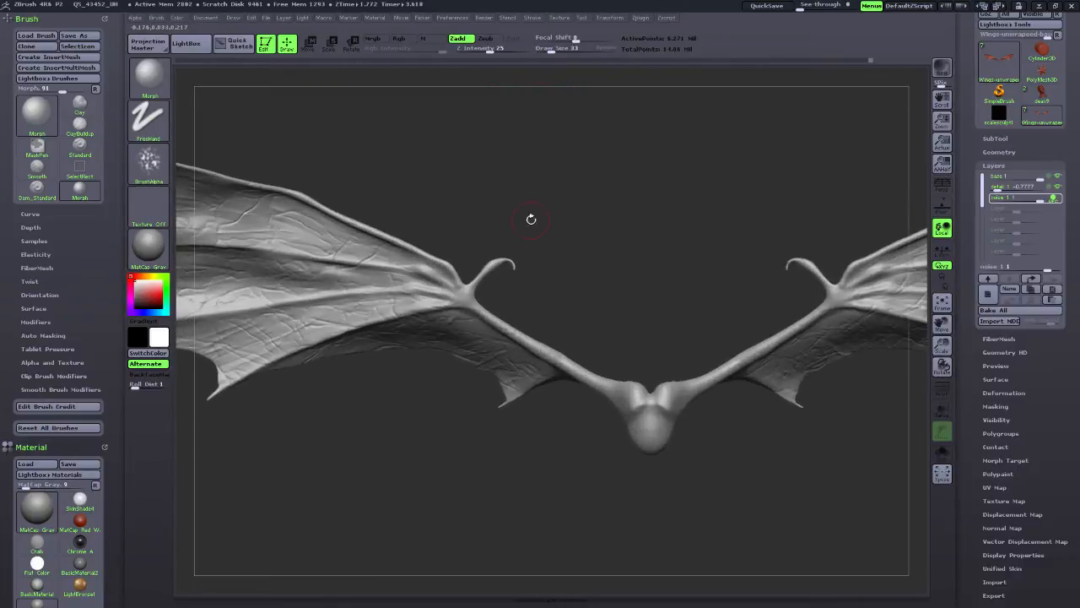
Set the Morph brush's draw size to 99 and soften the vein noise across the front of both wing membranes.
left_click(560, 51)
left_click_drag(426, 476, 482, 372)
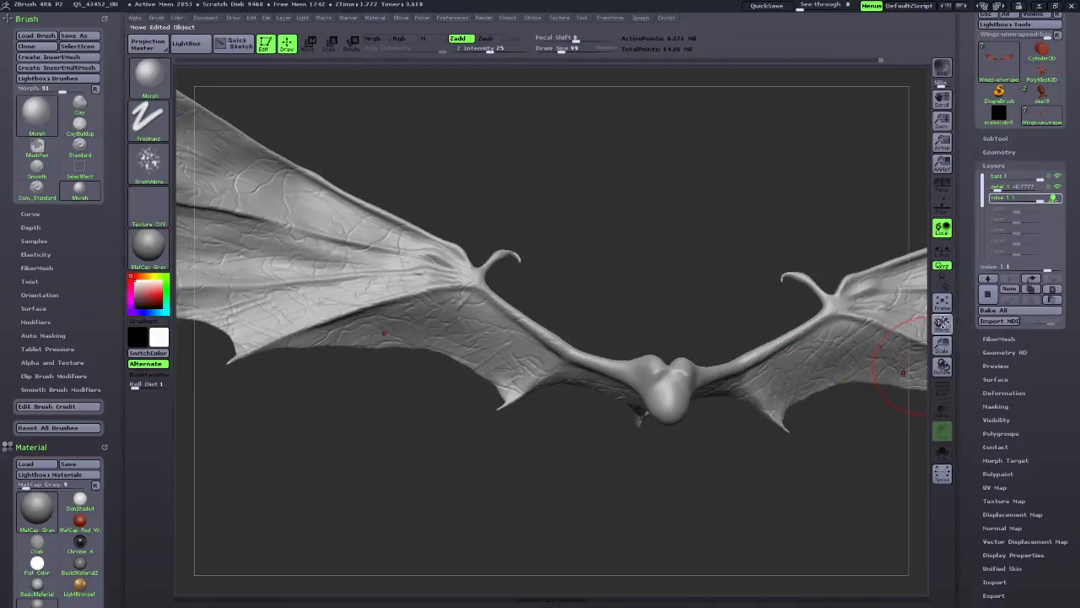
left_click_drag(942, 324, 494, 353)
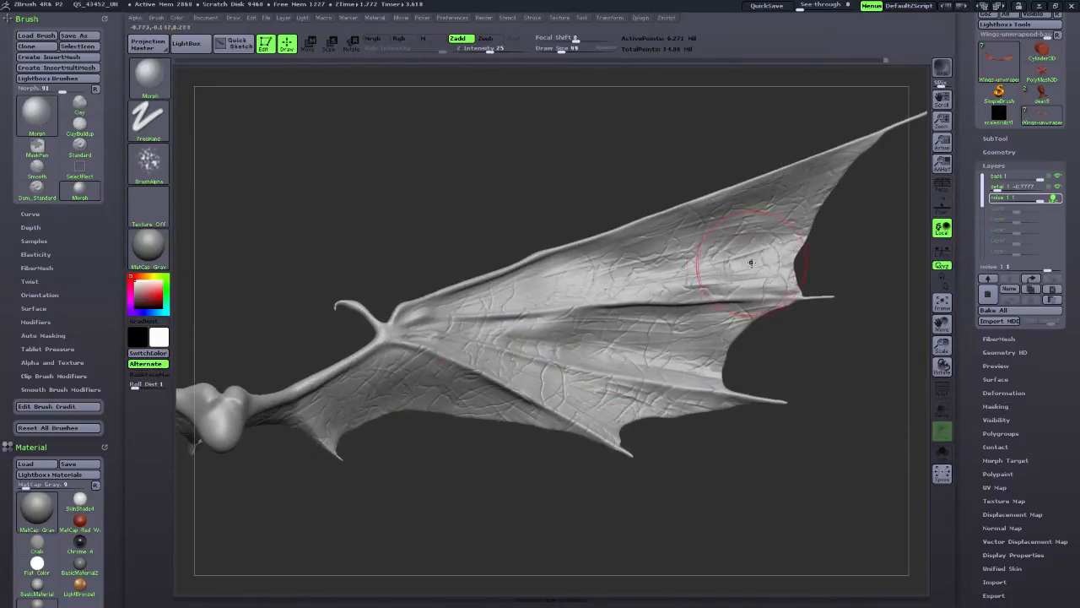
left_click_drag(943, 347, 814, 369)
left_click_drag(691, 452, 680, 482)
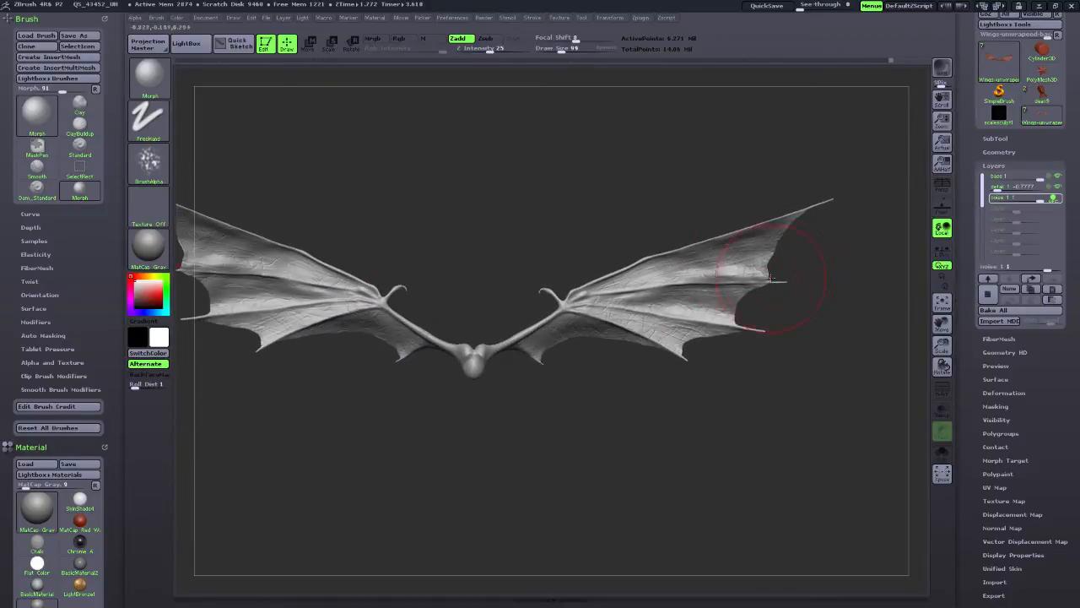
left_click_drag(771, 278, 734, 266)
left_click_drag(603, 471, 651, 456)
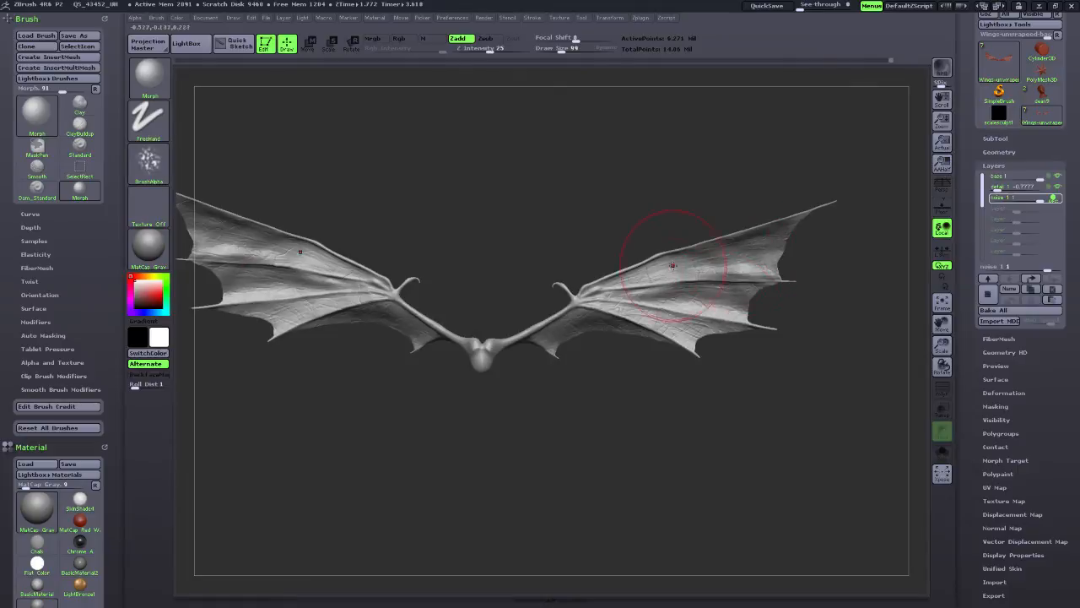
Load the redgreenDW_WAX material from the LightBox material library onto the wings, viewing them from behind.
left_click_drag(772, 430, 680, 465)
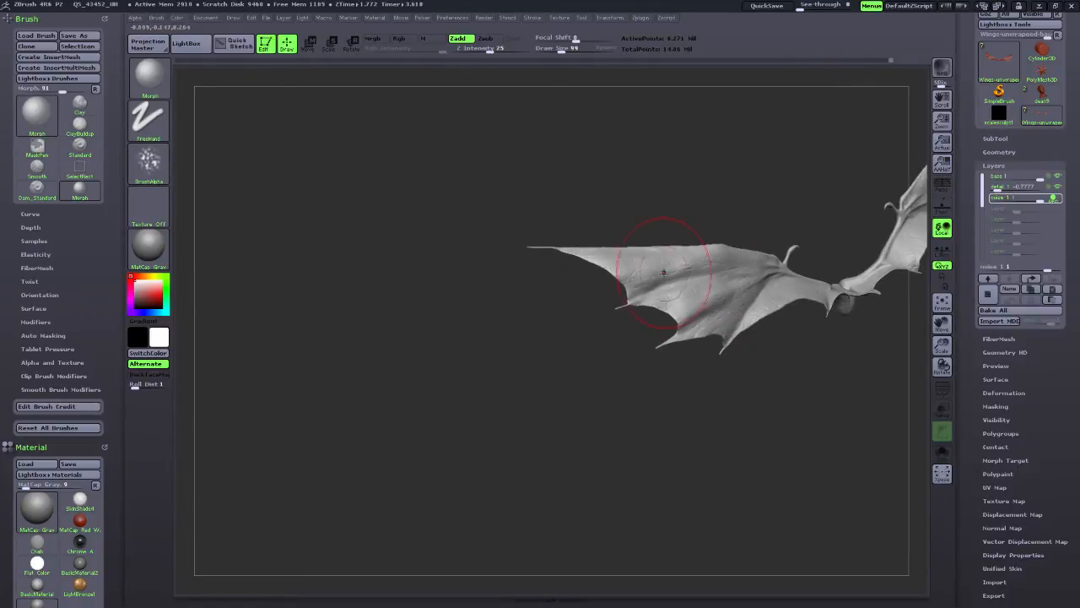
left_click_drag(701, 423, 713, 483)
left_click_drag(942, 325, 820, 367)
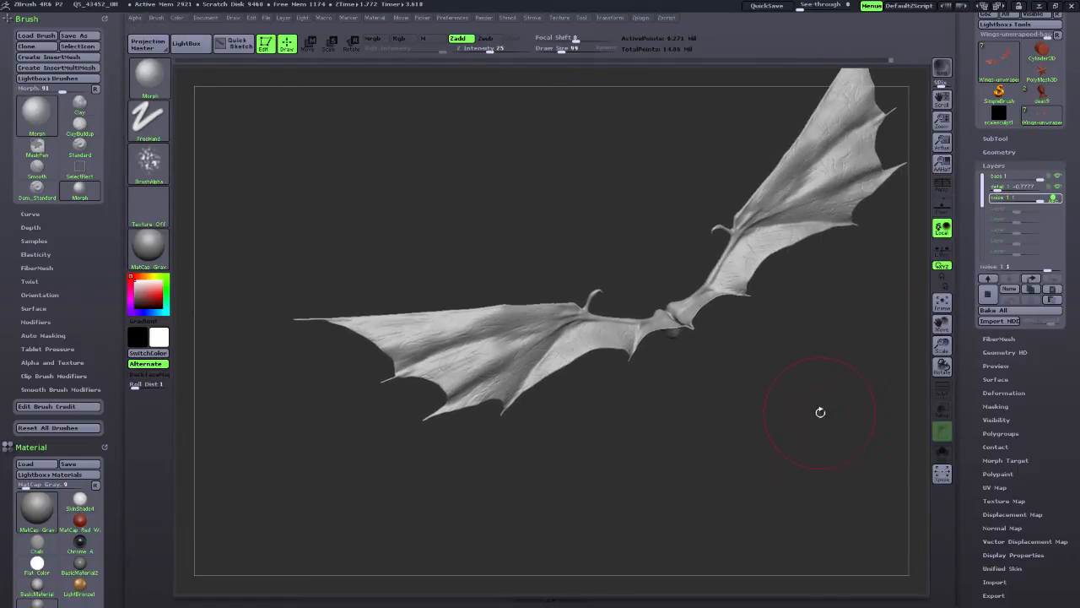
left_click_drag(820, 413, 739, 529)
left_click_drag(941, 326, 860, 303)
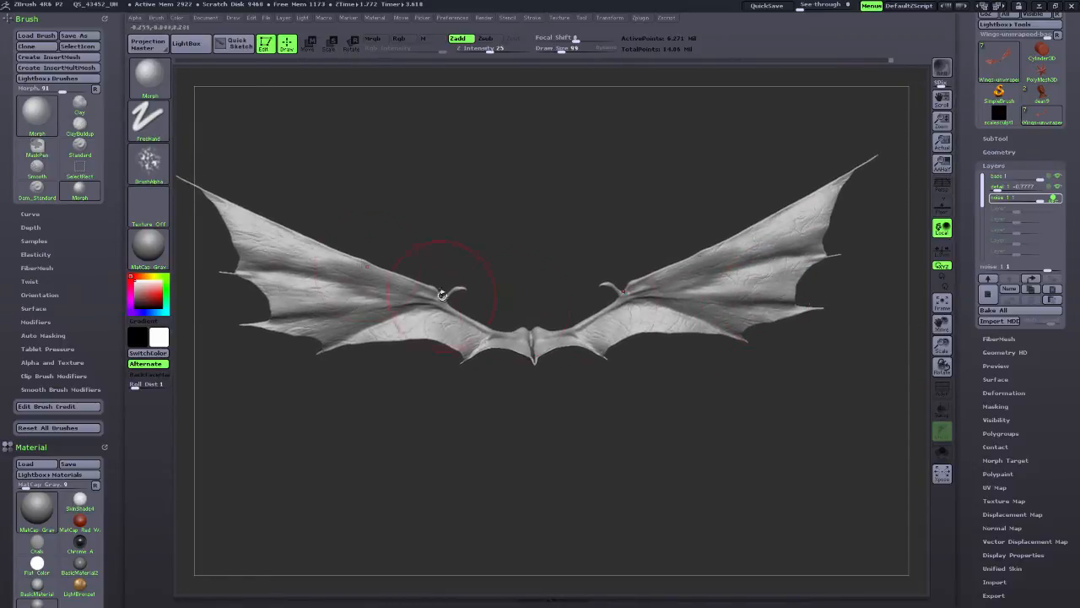
left_click(149, 246)
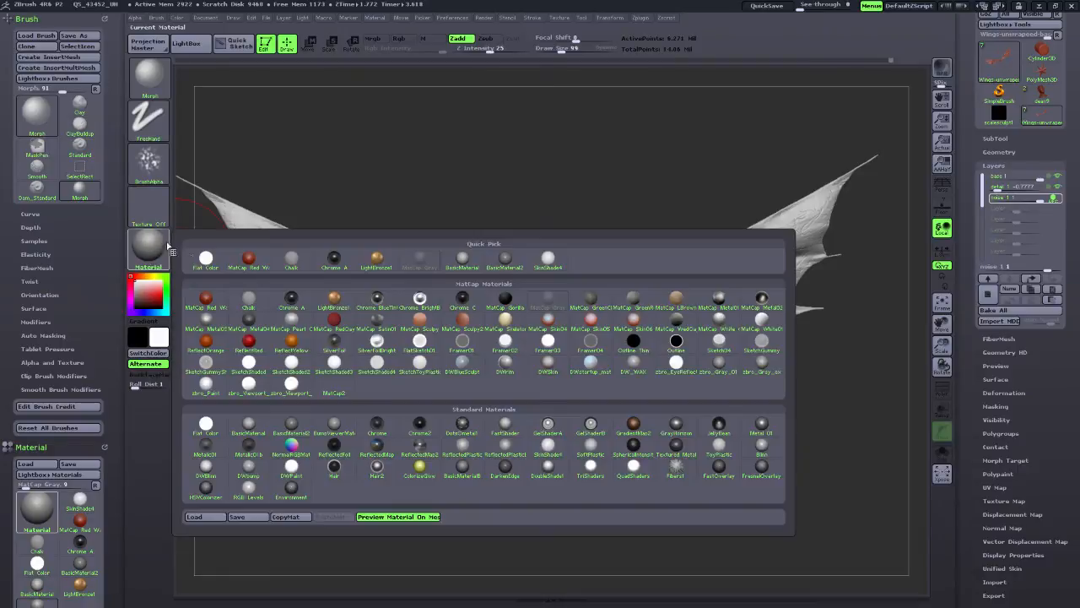
left_click(290, 300)
left_click(187, 45)
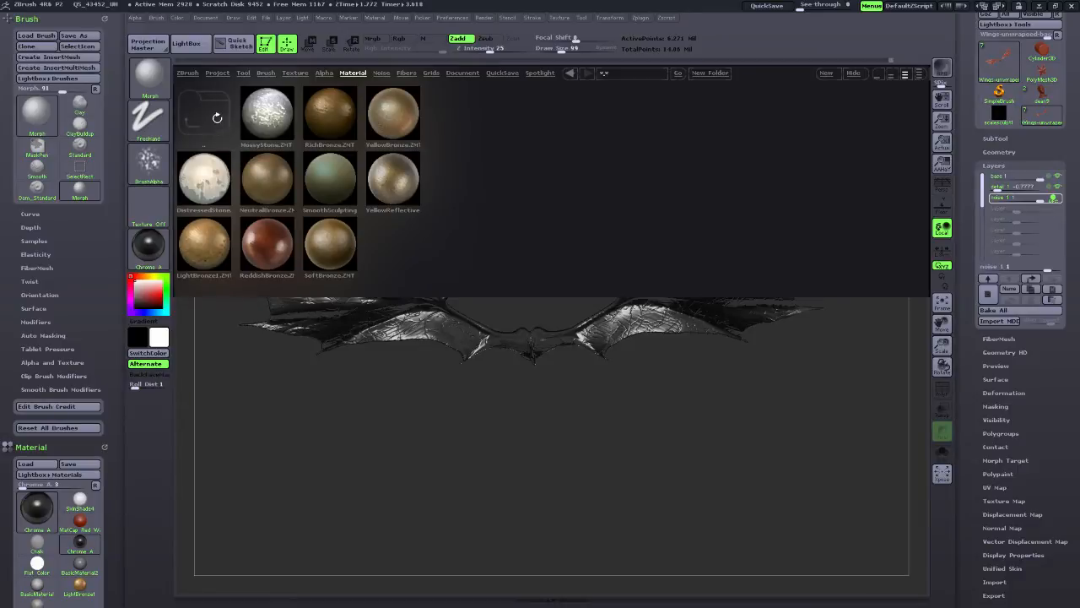
left_click(198, 122)
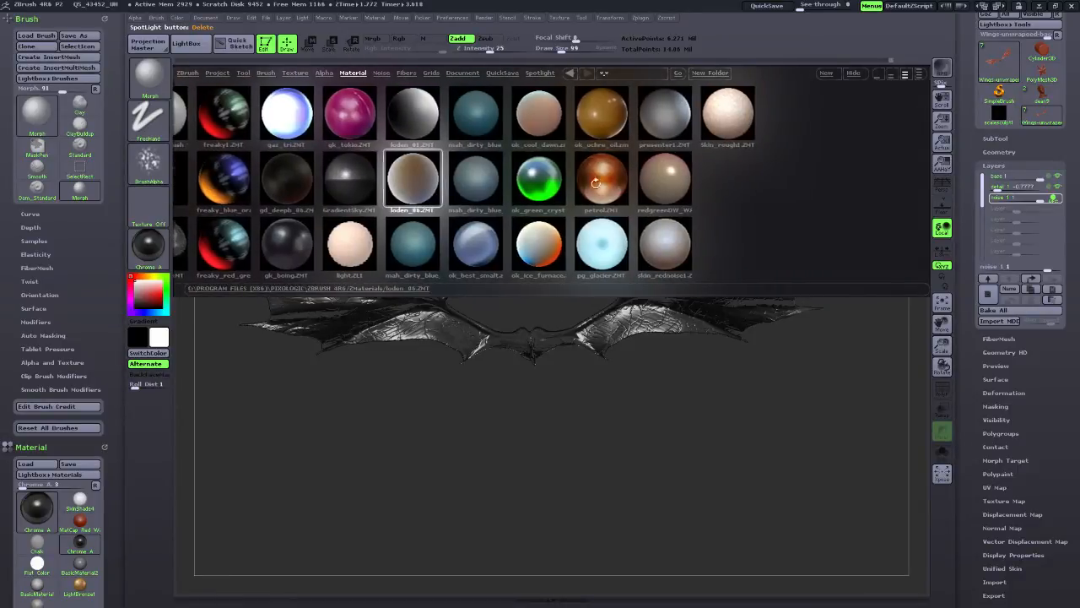
left_click(668, 192)
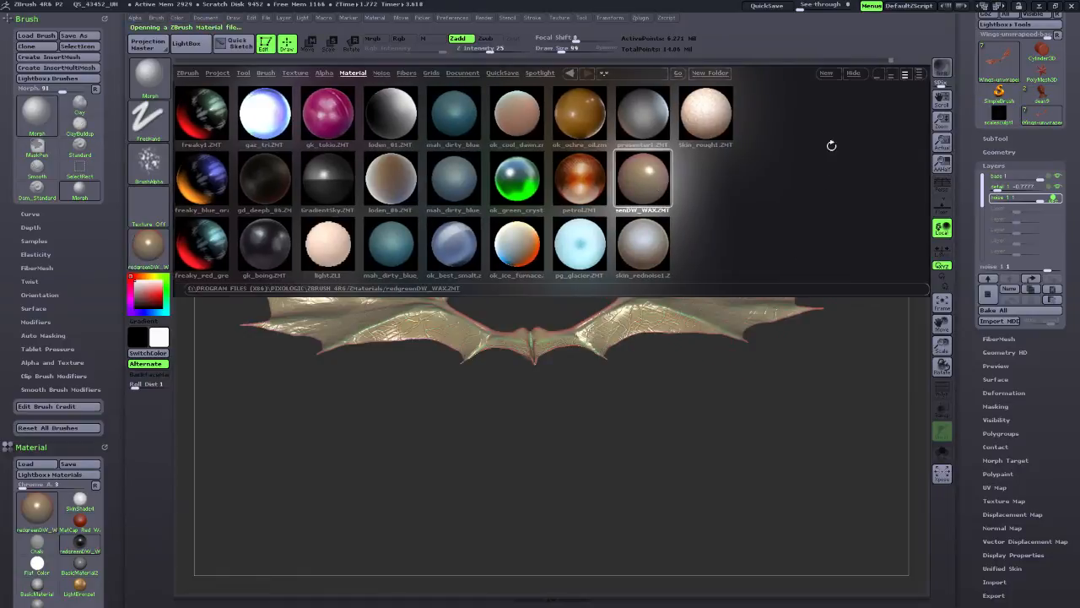
key("comma")
Enable backface masking and fade the vein noise on the back of the inner wing membrane with draw size 73.
left_click_drag(944, 353, 935, 378)
left_click_drag(788, 470, 717, 471)
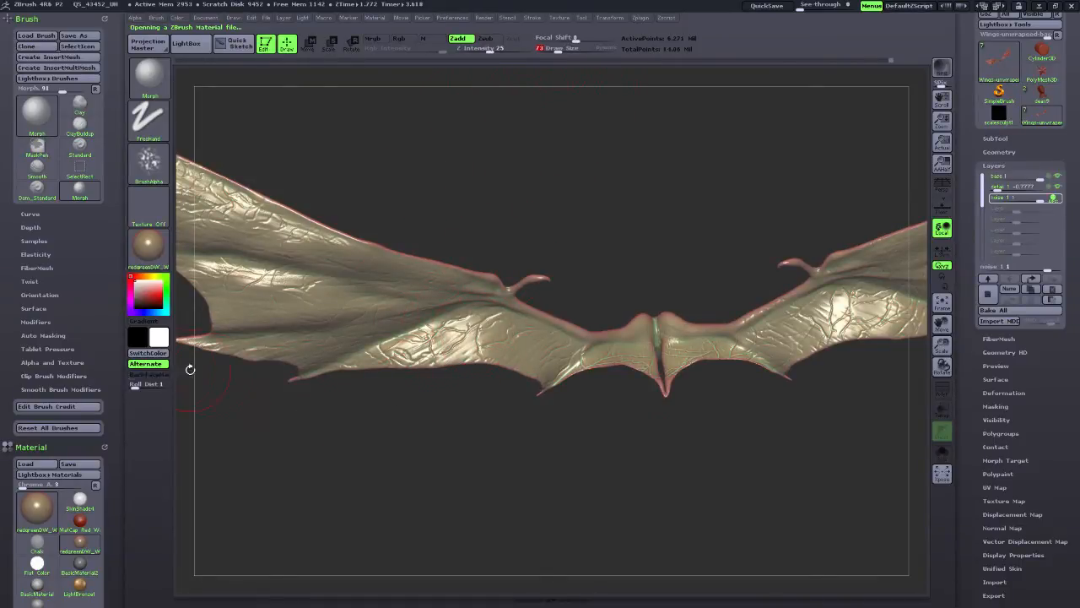
left_click(159, 374)
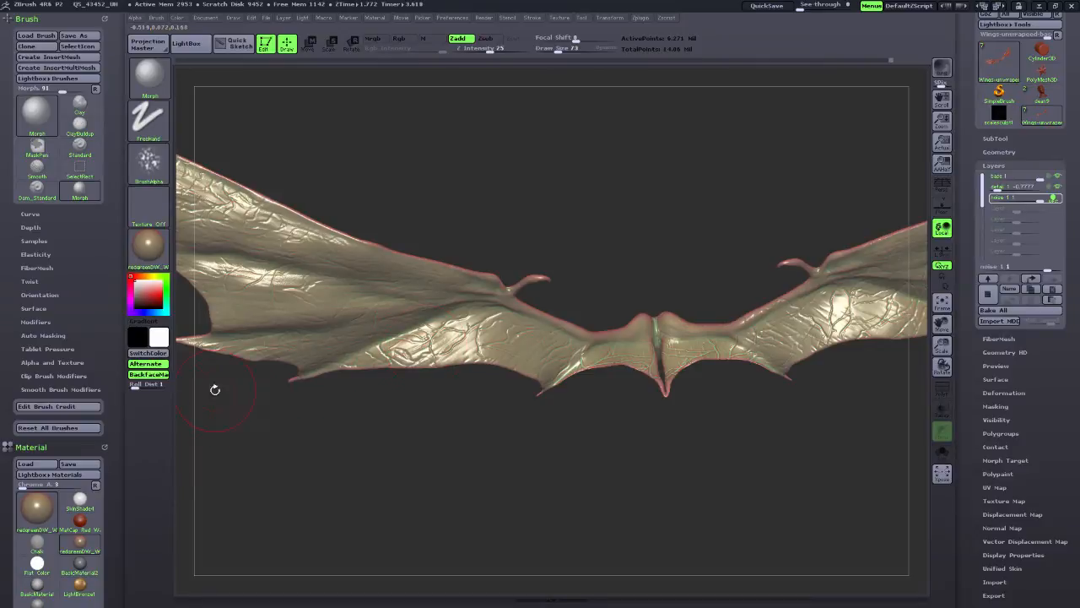
left_click_drag(493, 318, 458, 341)
mouse_move(506, 443)
left_mouse_down()
mouse_move(412, 445)
mouse_move(485, 434)
left_mouse_up()
left_click_drag(407, 465, 469, 460)
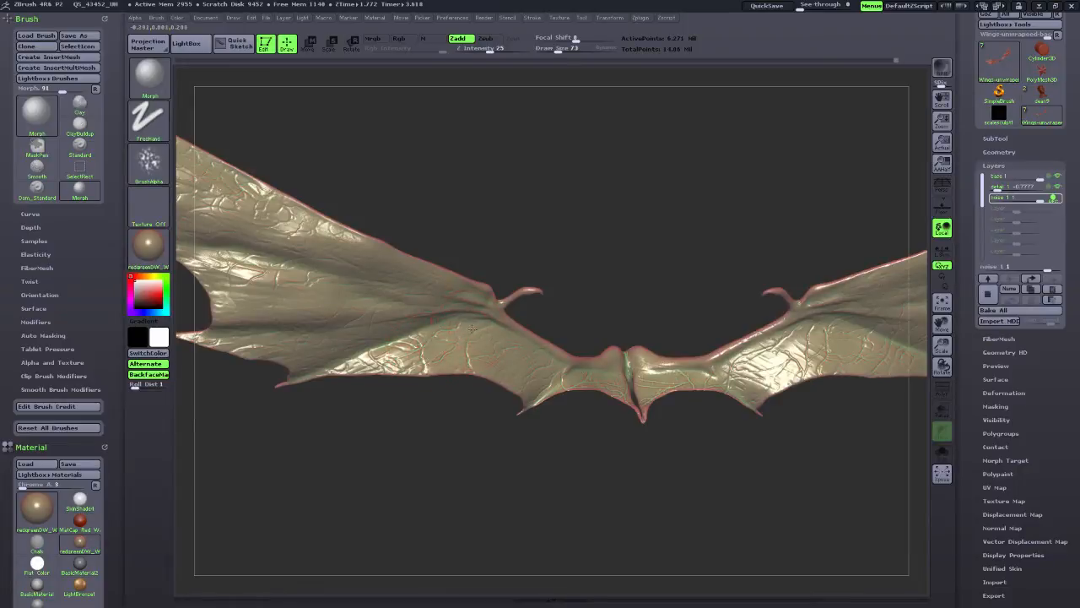
Compare the wings' front and back, and soften the remaining vein noise toward the lower edge of the inner membrane.
left_click_drag(366, 448, 505, 518)
left_click_drag(624, 510, 634, 544)
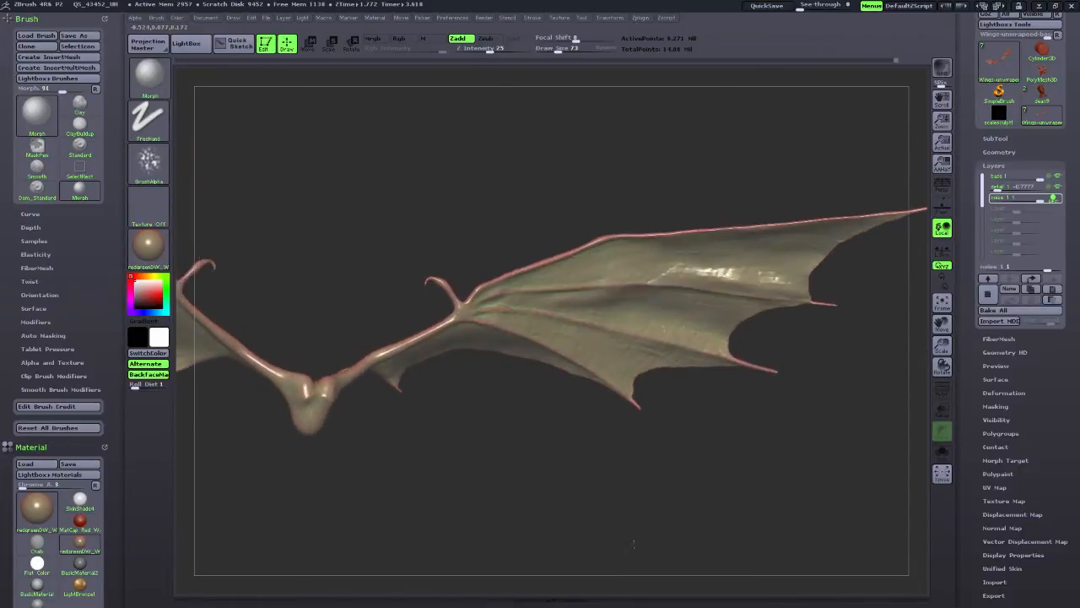
left_click_drag(591, 495, 578, 312)
left_click_drag(667, 470, 556, 421)
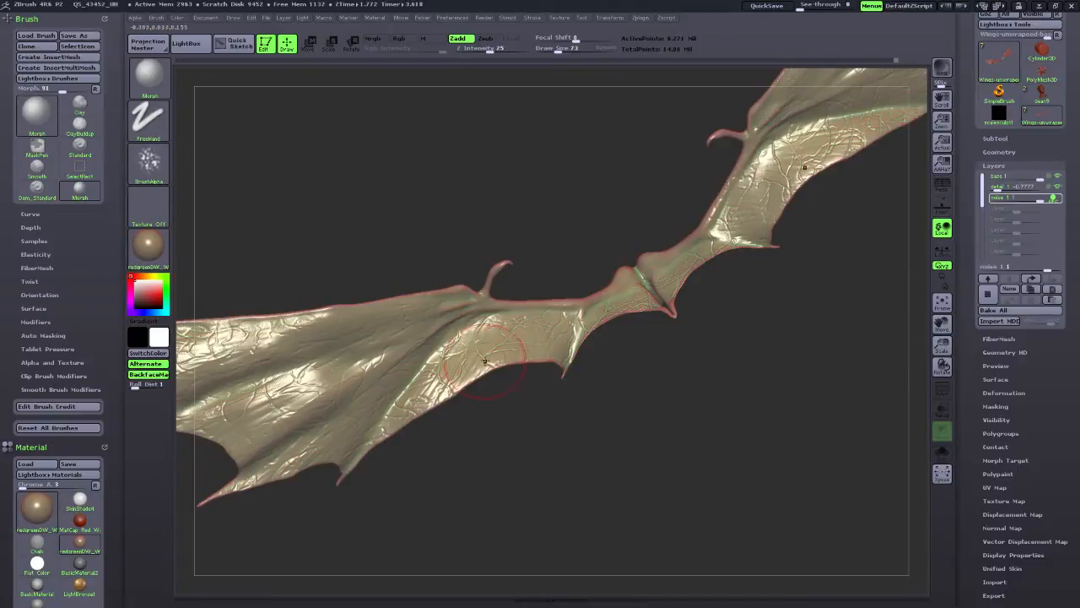
left_click_drag(524, 487, 515, 326)
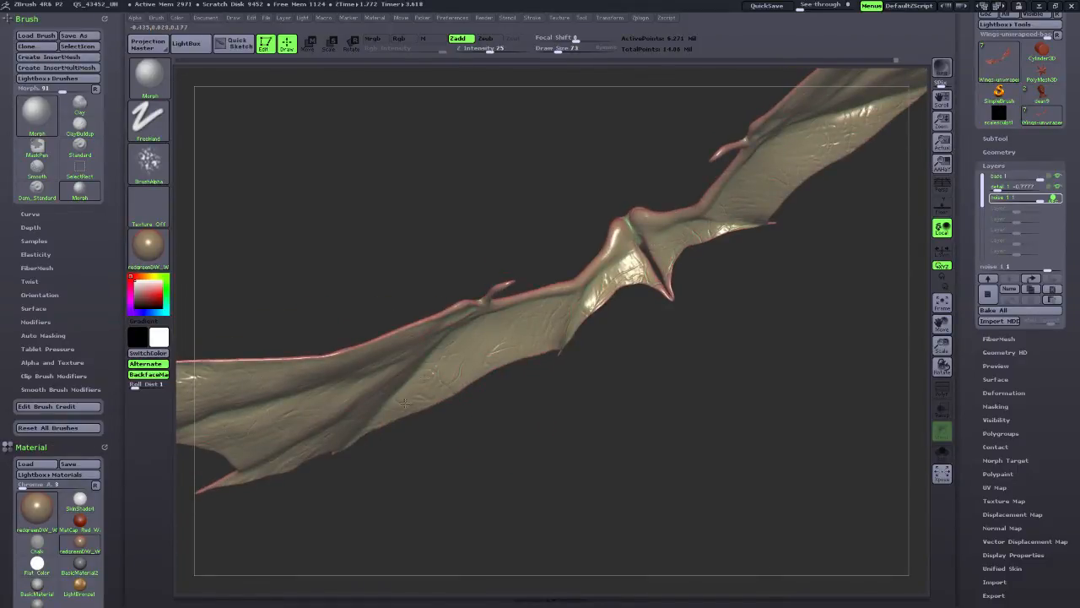
mouse_move(388, 462)
left_mouse_down()
mouse_move(489, 451)
mouse_move(590, 314)
mouse_move(653, 405)
mouse_move(697, 281)
mouse_move(627, 253)
mouse_move(506, 283)
left_mouse_up()
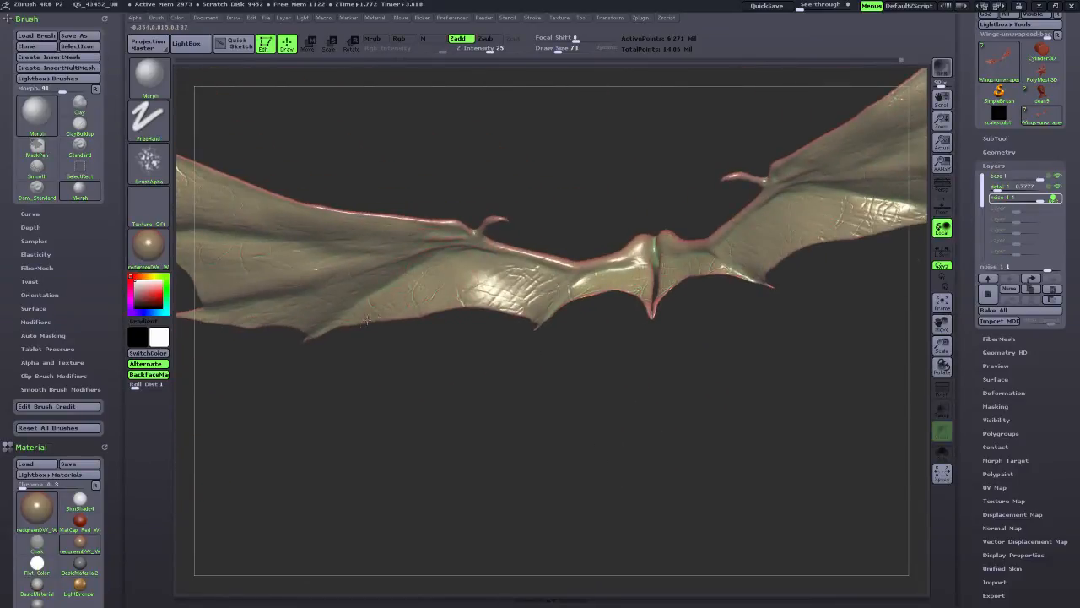
Fade the vein noise on the back of the outer membrane and along its trailing edge.
left_click_drag(926, 323, 543, 386)
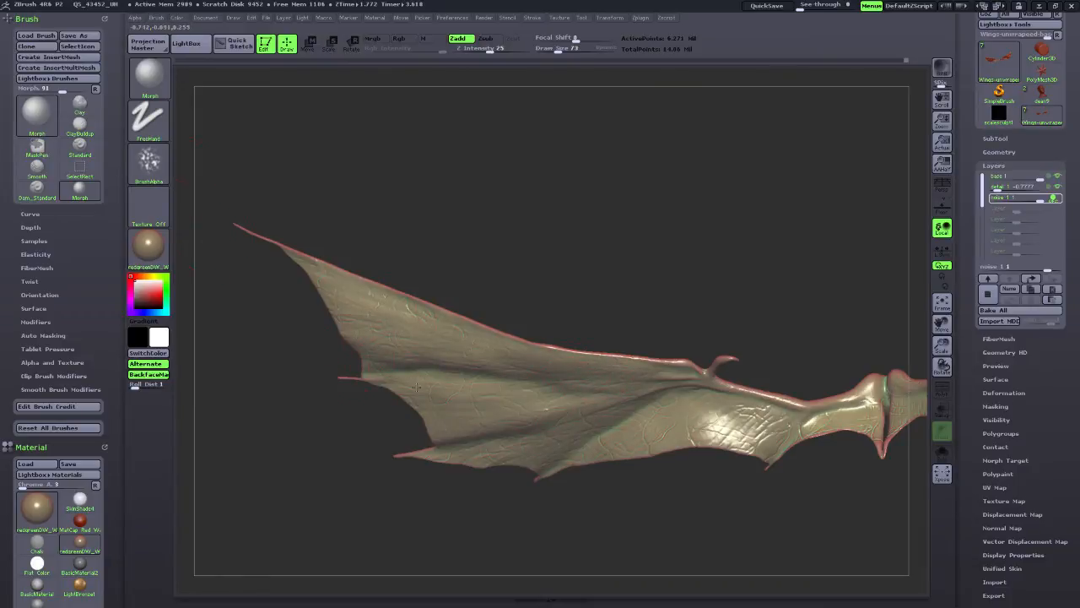
mouse_move(505, 560)
left_mouse_down()
mouse_move(523, 540)
mouse_move(508, 549)
left_mouse_up()
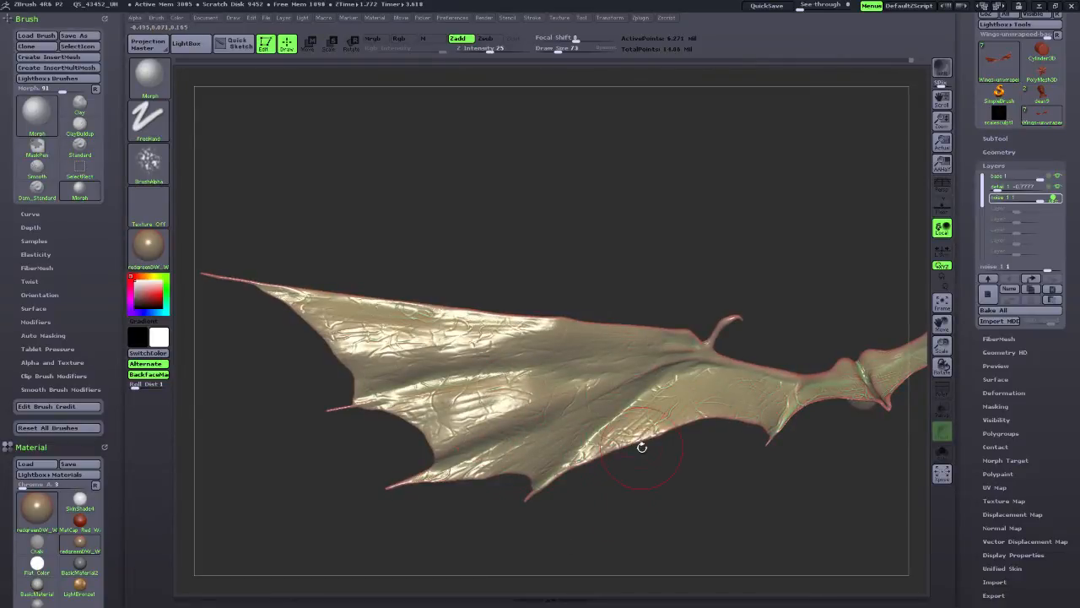
left_click_drag(650, 514, 650, 406)
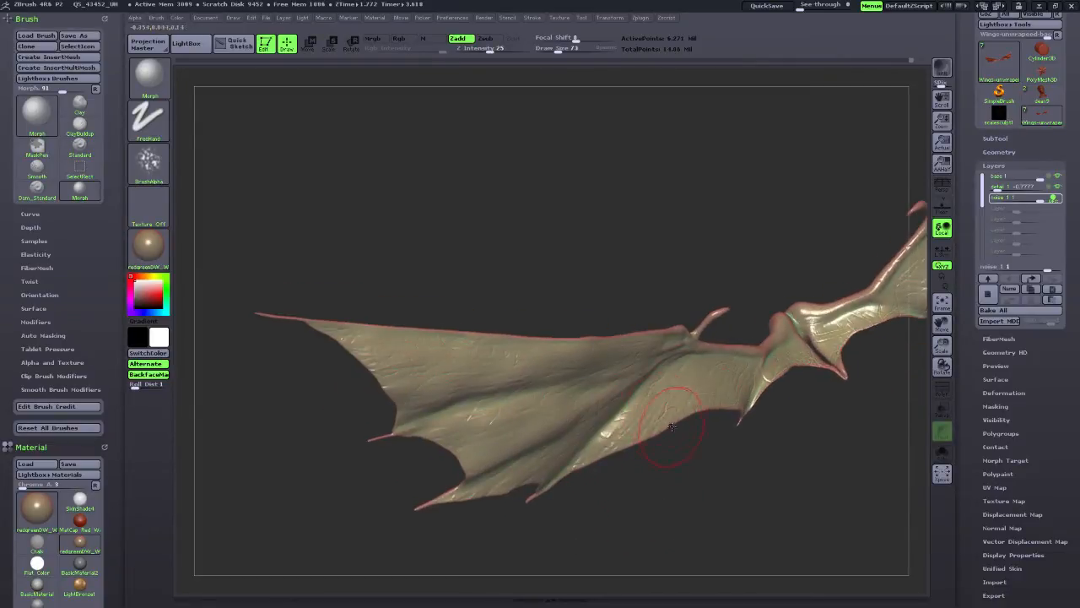
left_click_drag(689, 498, 722, 482)
Morph the vein noise down on the opposite wing's outer membrane, up to the narrow tip.
left_click_drag(942, 324, 664, 327)
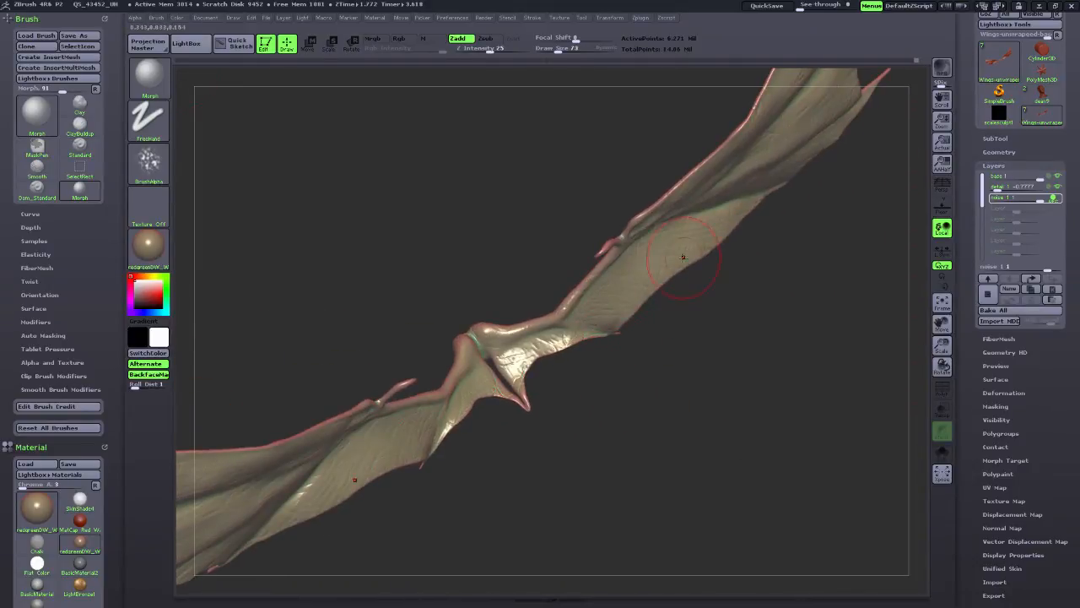
left_click_drag(897, 344, 596, 451)
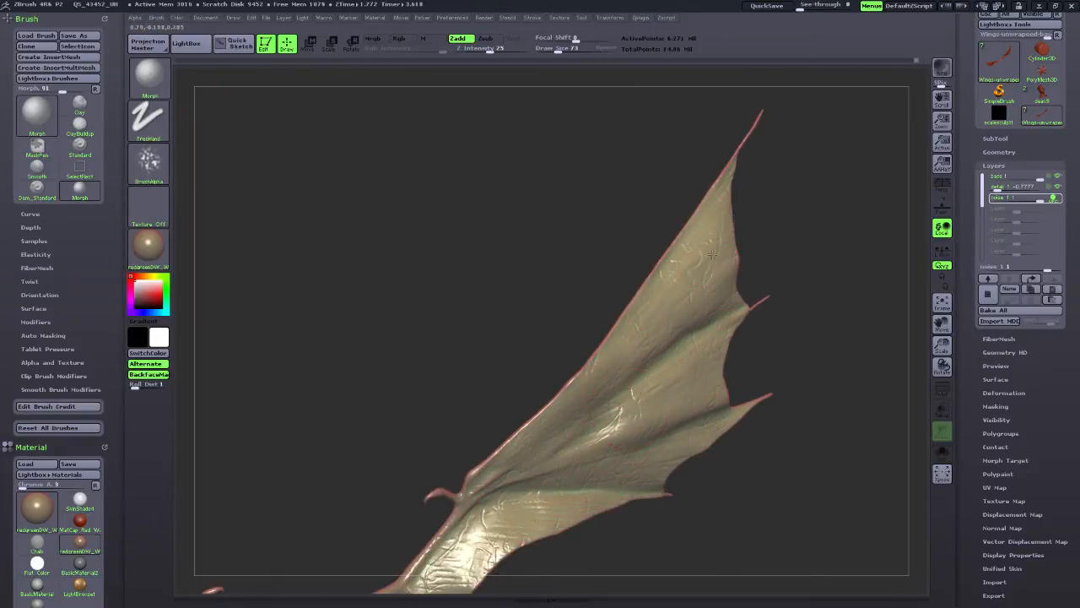
left_click_drag(818, 261, 724, 244)
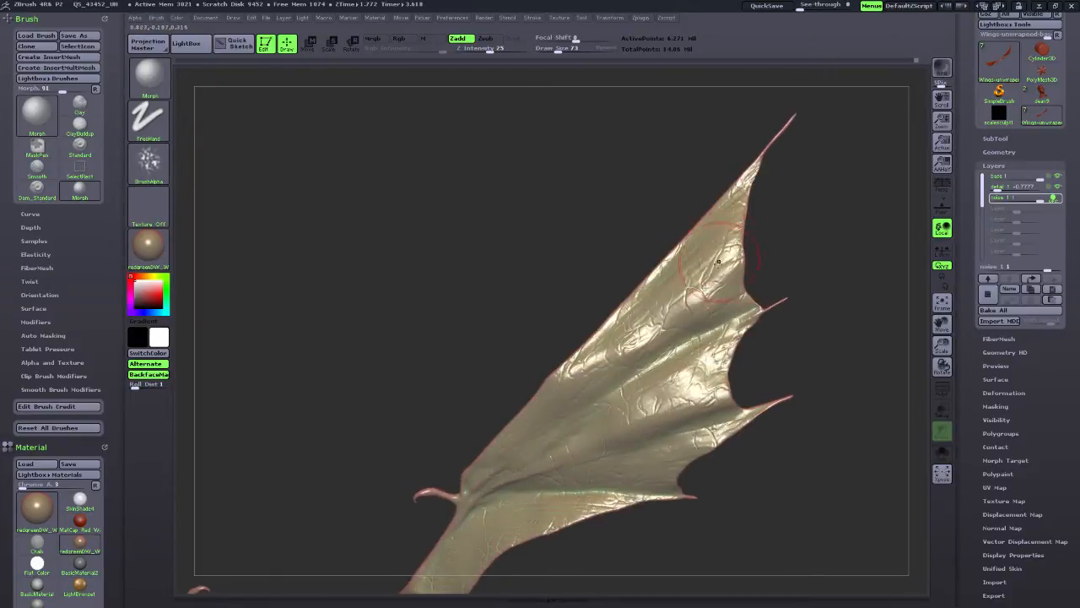
mouse_move(626, 344)
left_mouse_down()
mouse_move(675, 379)
mouse_move(776, 366)
mouse_move(629, 380)
left_mouse_up()
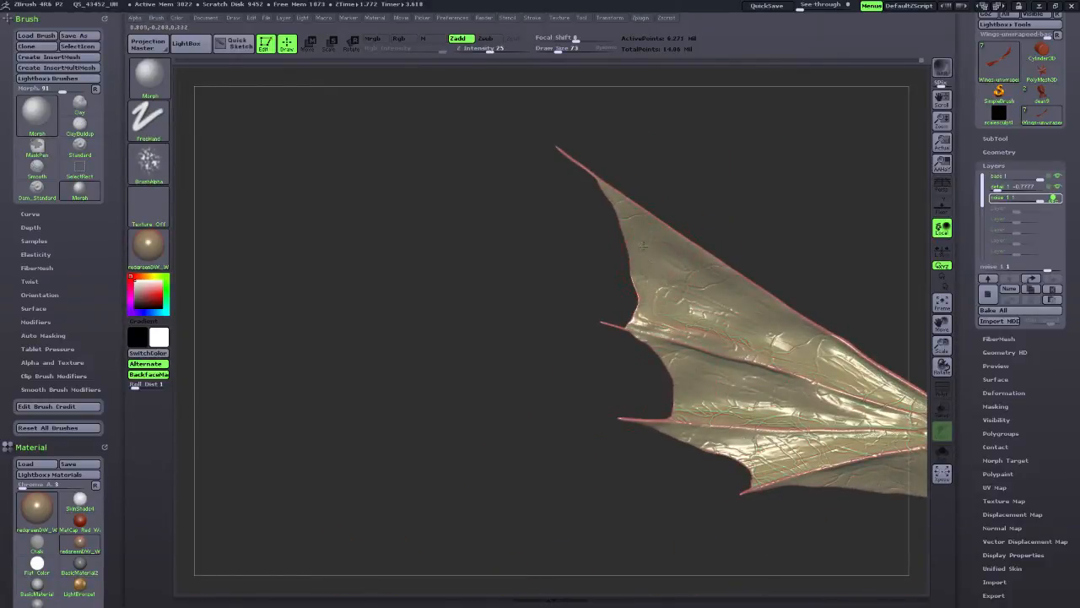
left_click_drag(643, 246, 656, 255)
left_click_drag(743, 252, 705, 262)
left_click_drag(624, 224, 621, 213)
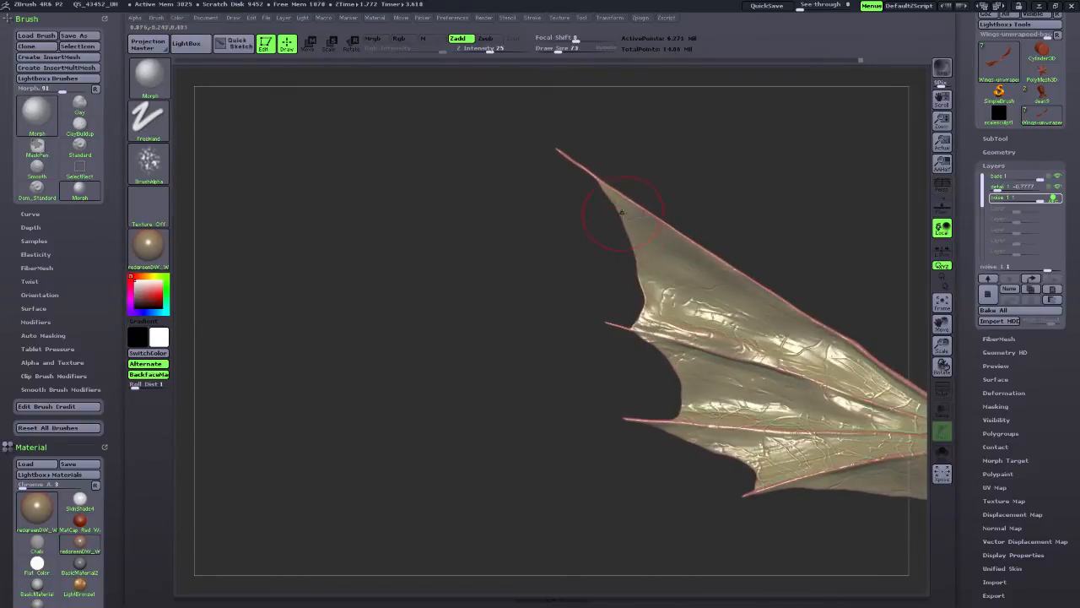
Give the Morph brush Alpha 58 and a draw size of 129, and break up the vein noise along the wing-tip membrane's edge.
left_click(149, 163)
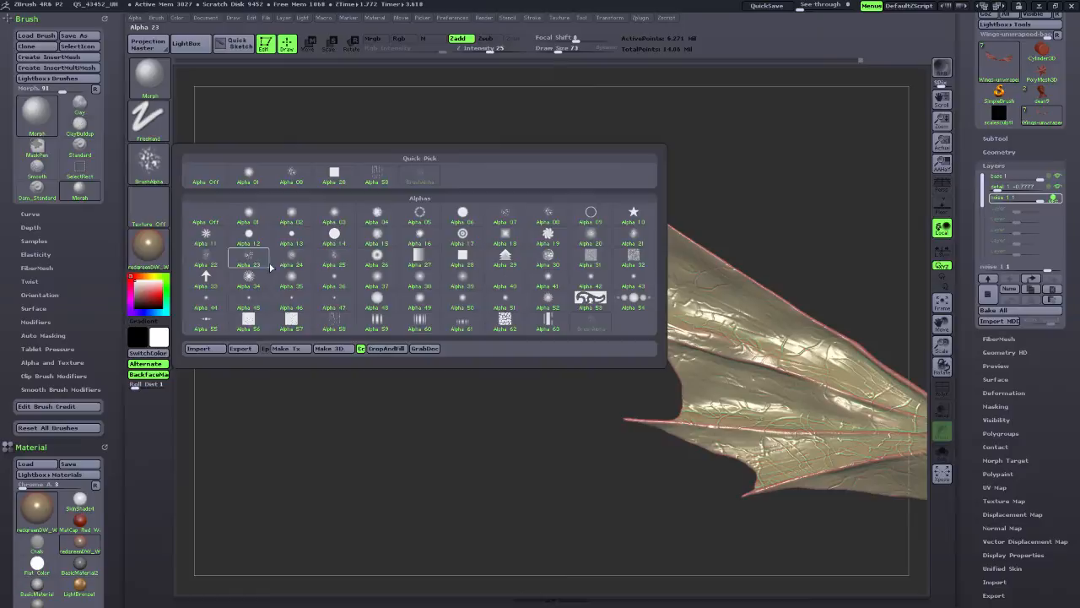
left_click(333, 318)
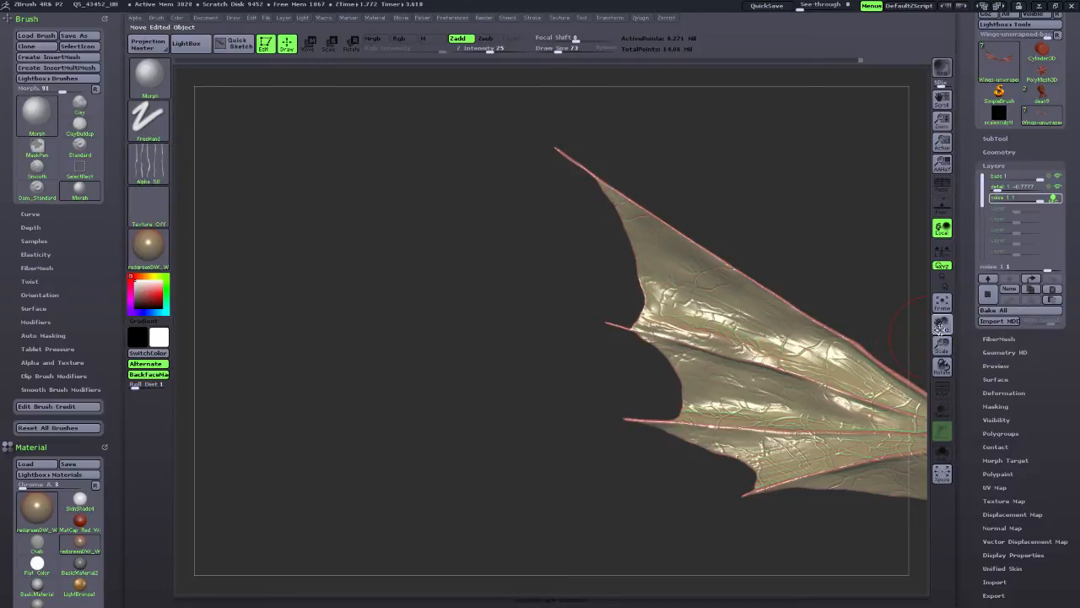
left_click_drag(943, 325, 875, 321)
left_click_drag(942, 345, 943, 427)
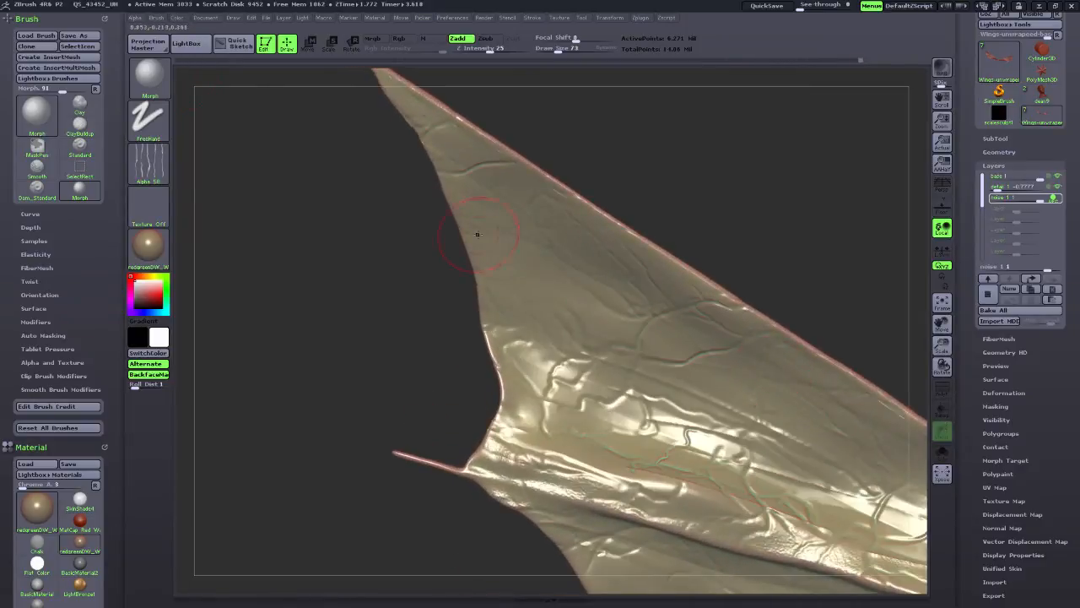
left_click_drag(558, 48, 567, 50)
left_click_drag(481, 364, 499, 404)
left_click_drag(427, 408, 397, 353)
mouse_move(697, 439)
left_mouse_down()
mouse_move(578, 440)
mouse_move(675, 414)
left_mouse_up()
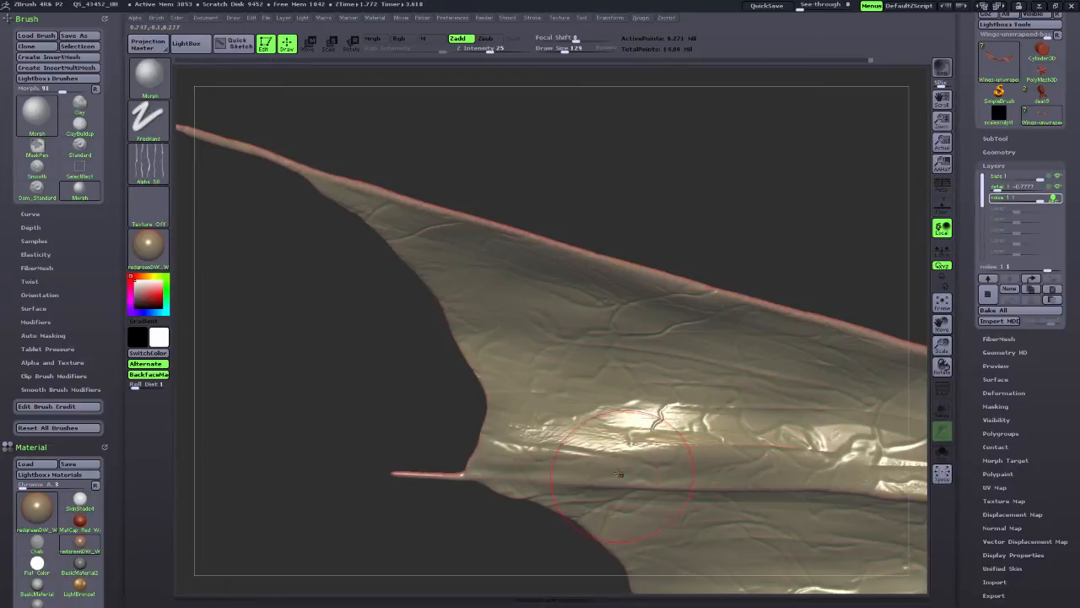
Fade the vein noise with the streaked alpha on the membranes on either side of the upper finger spike.
left_click_drag(941, 348, 946, 371)
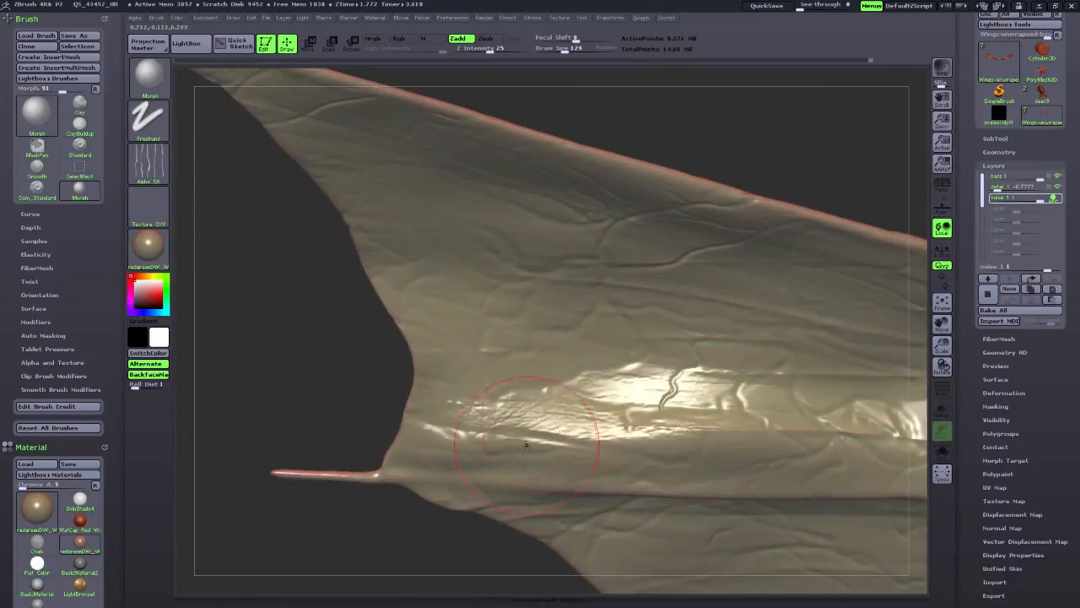
mouse_move(352, 389)
left_mouse_down()
mouse_move(349, 374)
mouse_move(345, 398)
mouse_move(353, 393)
left_mouse_up()
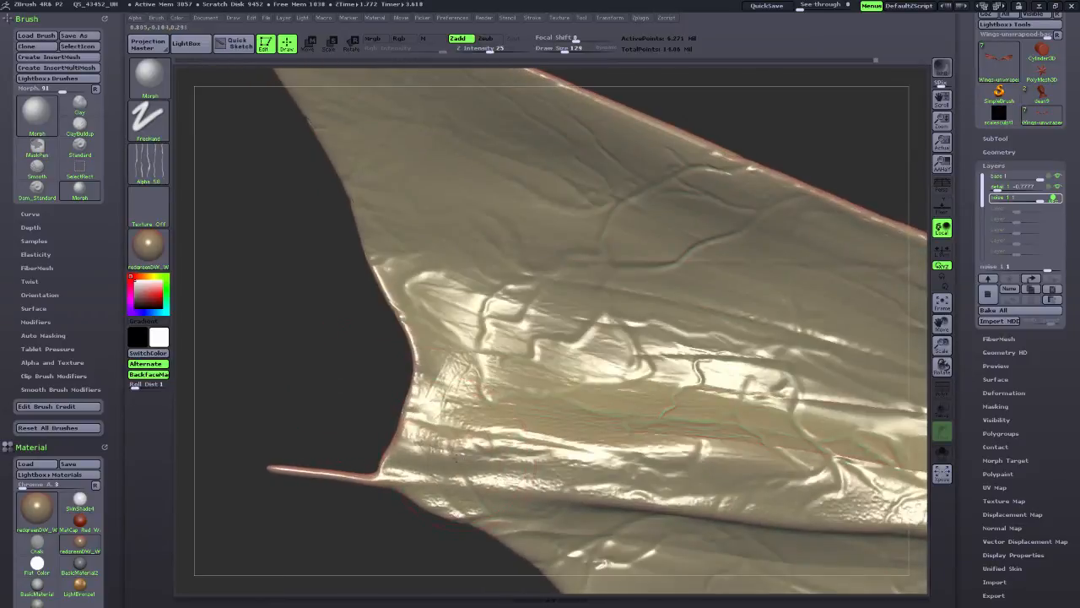
mouse_move(447, 334)
left_mouse_down()
mouse_move(735, 378)
mouse_move(842, 376)
mouse_move(634, 281)
left_mouse_up()
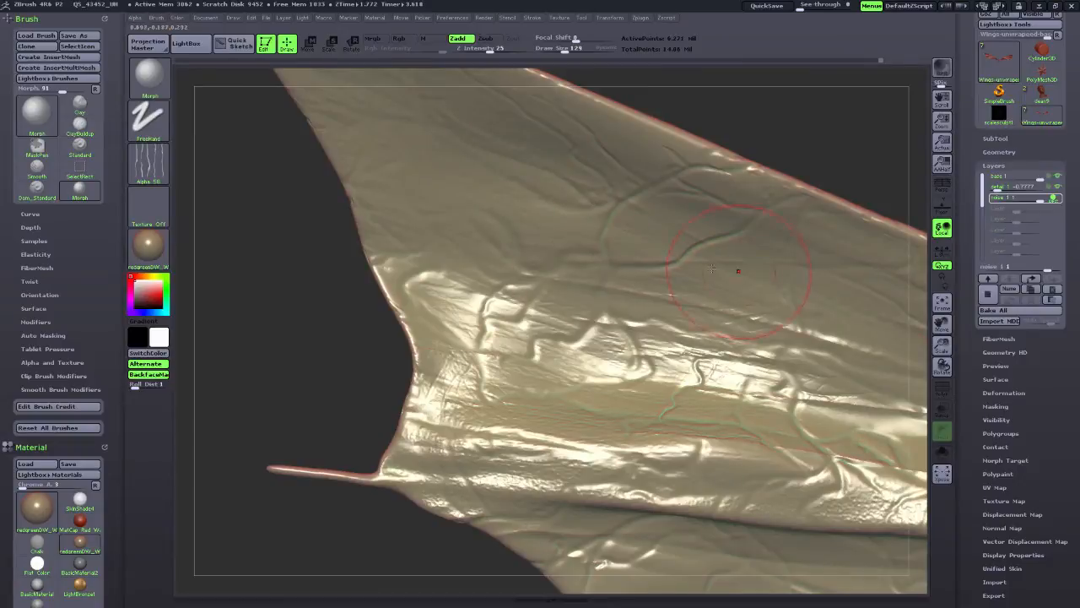
left_click_drag(943, 324, 831, 53)
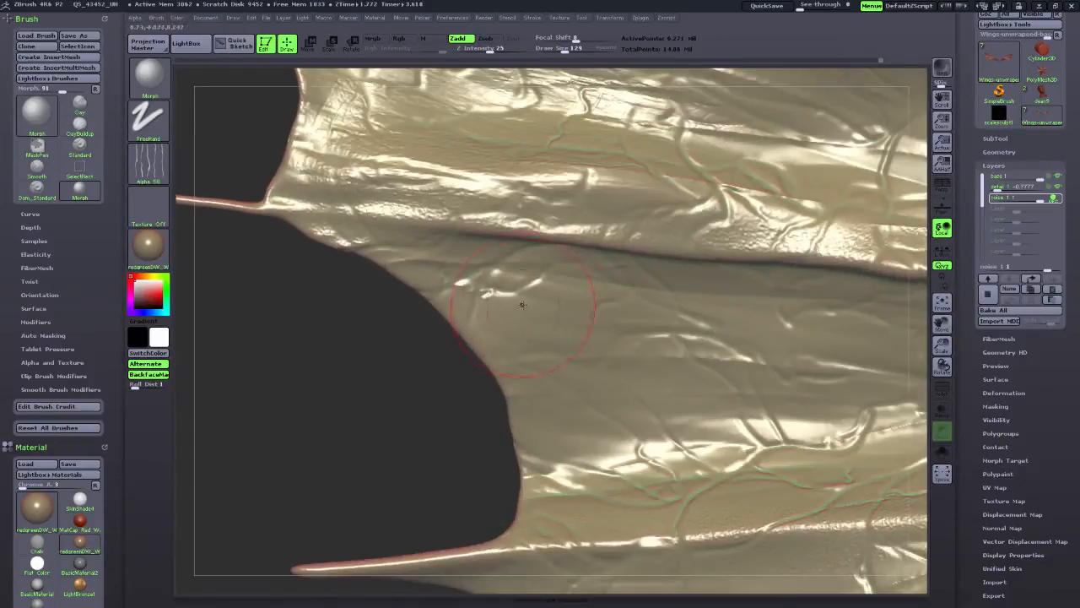
left_click_drag(412, 282, 392, 273)
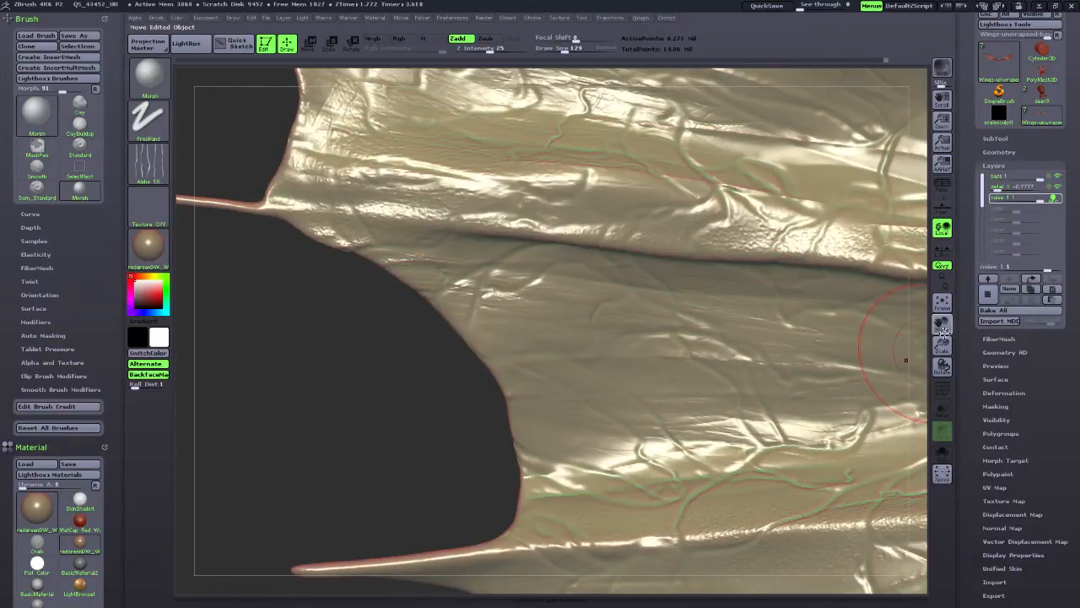
Fade the vein noise with the streaked alpha on the membranes around the two lower finger spikes.
left_click_drag(942, 323, 819, 325)
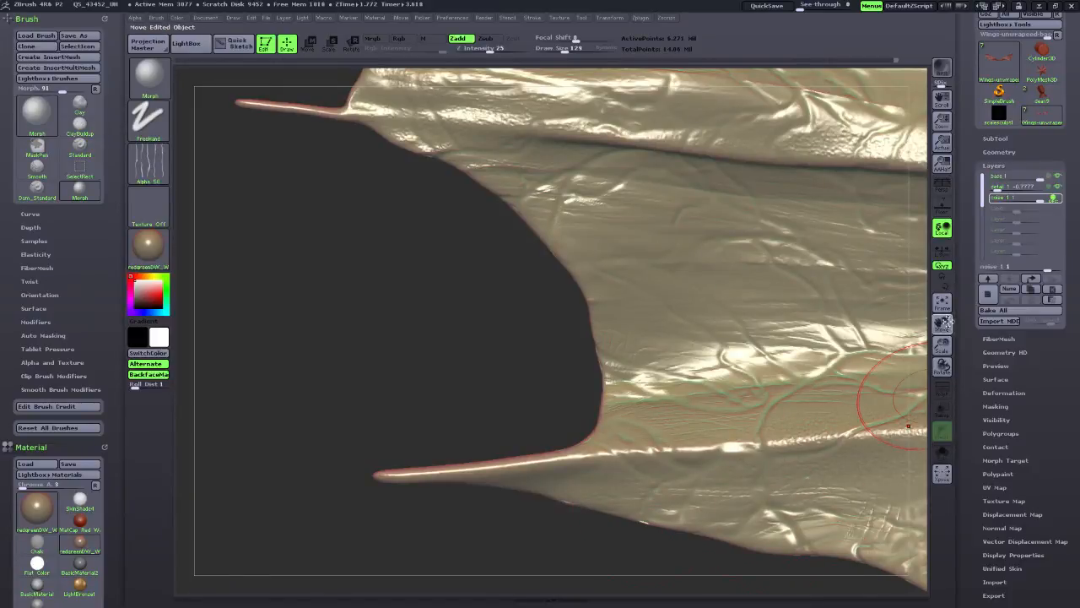
left_click_drag(944, 322, 527, 284)
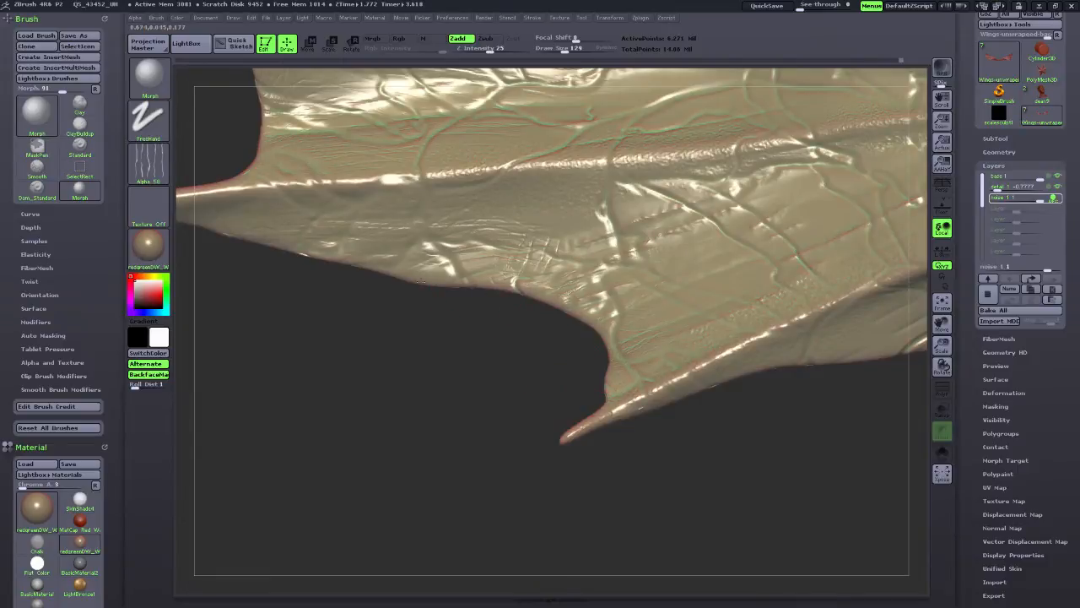
mouse_move(716, 434)
left_mouse_down()
mouse_move(762, 367)
mouse_move(697, 447)
mouse_move(576, 414)
left_mouse_up()
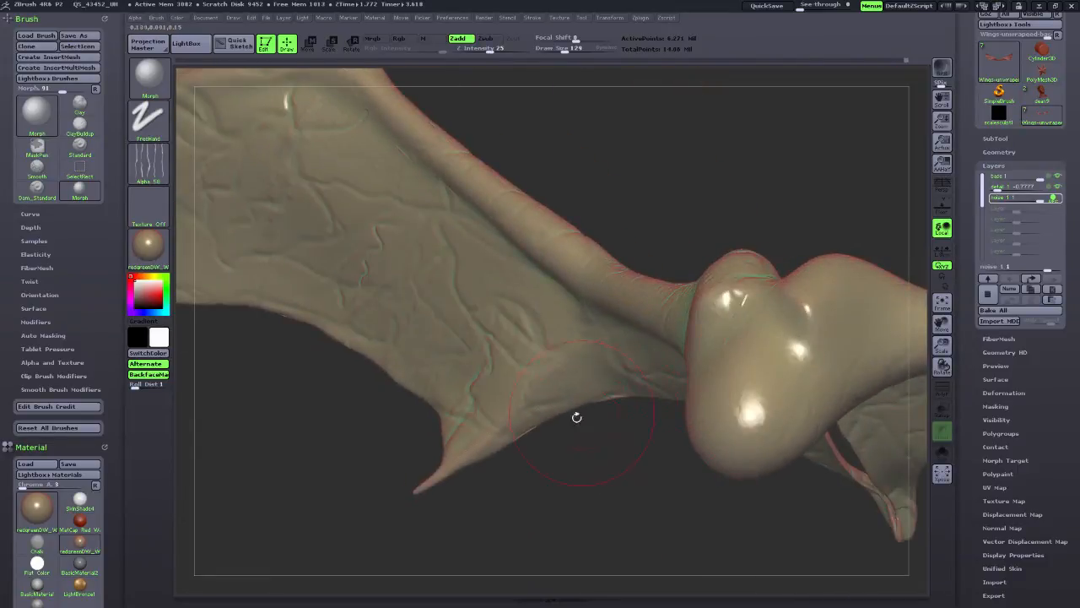
Morph the vein noise down on the narrow membrane beneath the arm bone, beside the shoulder joint.
left_click_drag(544, 504, 405, 532)
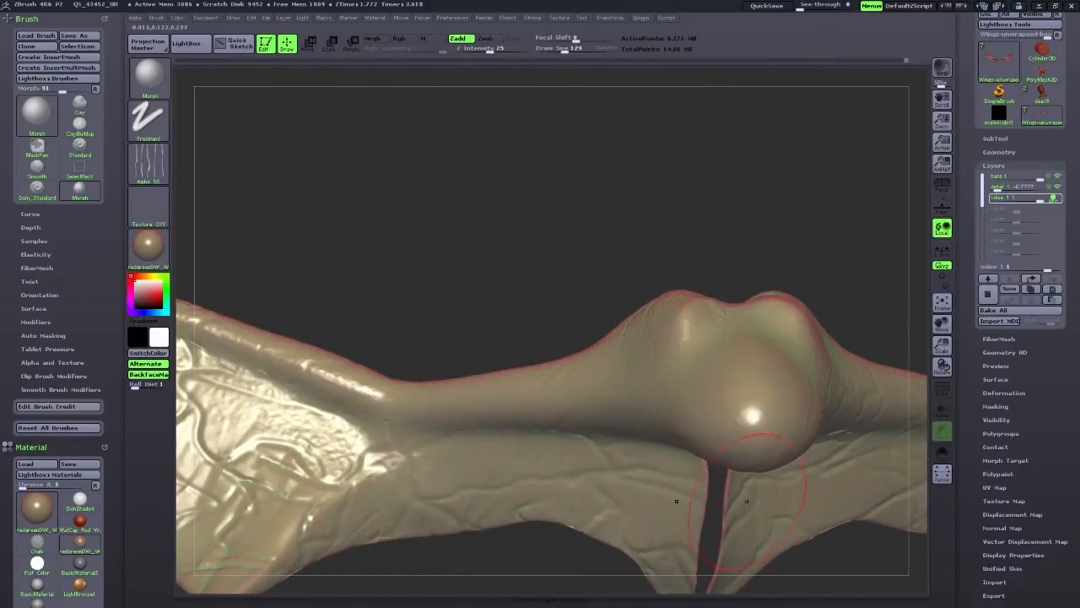
left_click_drag(546, 547, 504, 465)
mouse_move(504, 339)
left_mouse_down()
mouse_move(505, 371)
mouse_move(523, 380)
mouse_move(735, 430)
mouse_move(667, 363)
left_mouse_up()
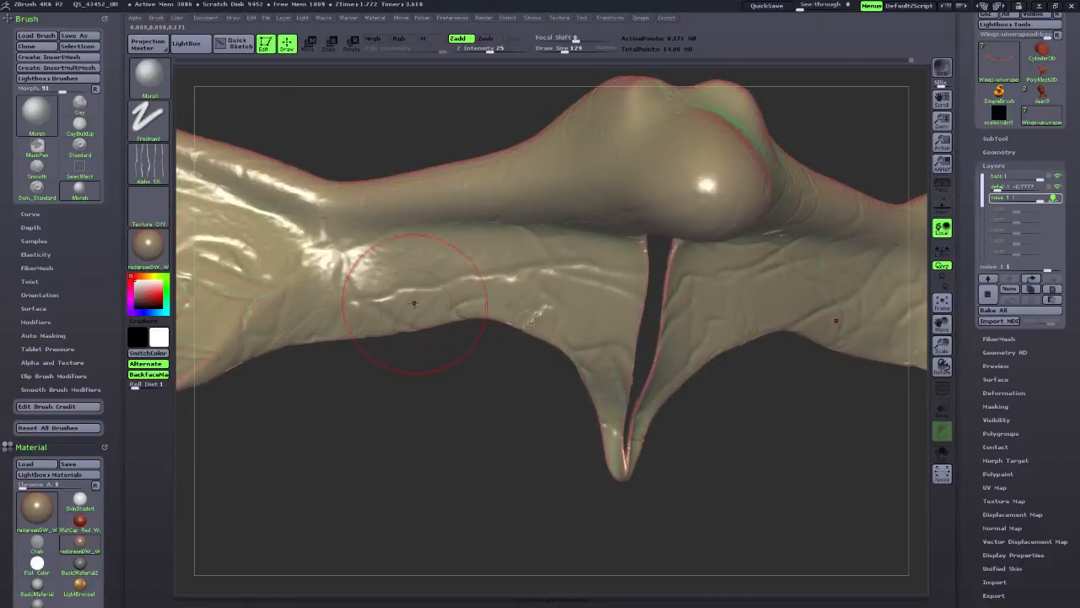
left_click_drag(366, 381, 422, 401)
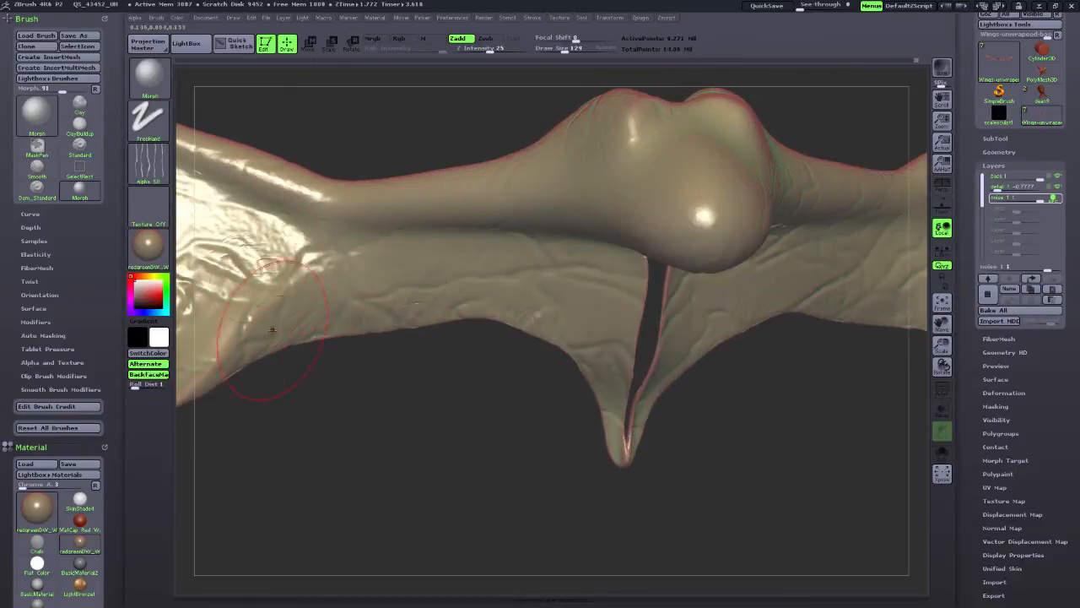
Fade the vein noise across the large inner membrane and on the finger membranes converging at the wrist.
left_click_drag(942, 323, 944, 326)
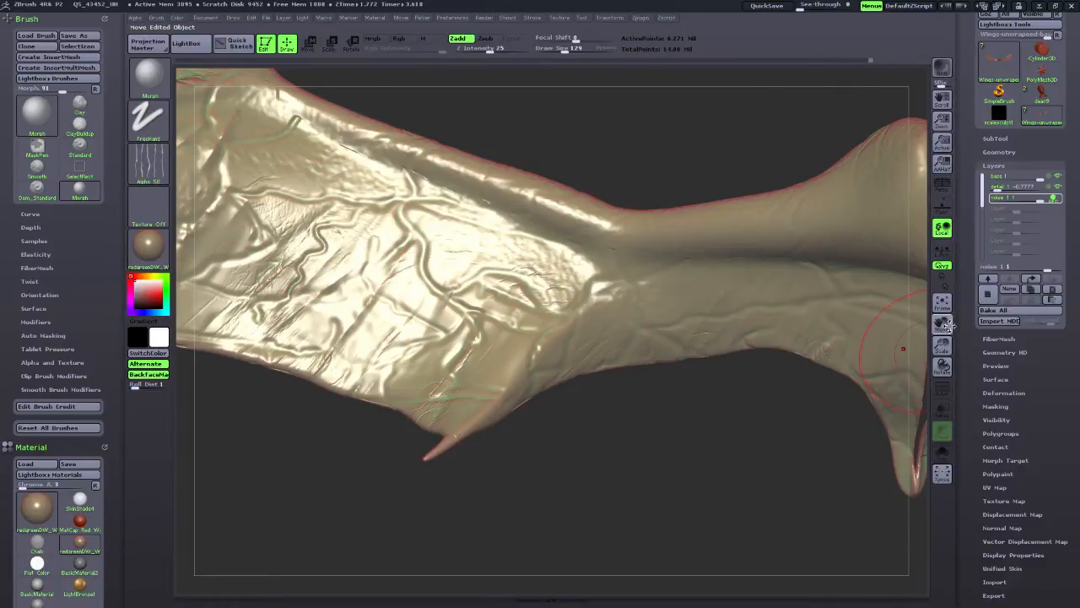
left_click_drag(942, 323, 819, 402)
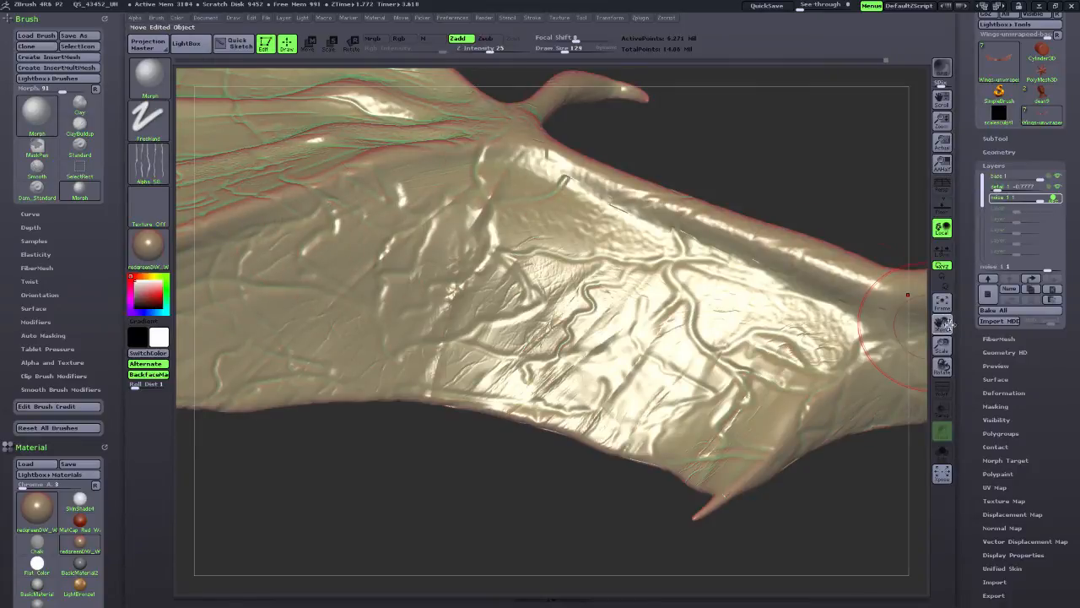
left_click_drag(943, 326, 986, 443)
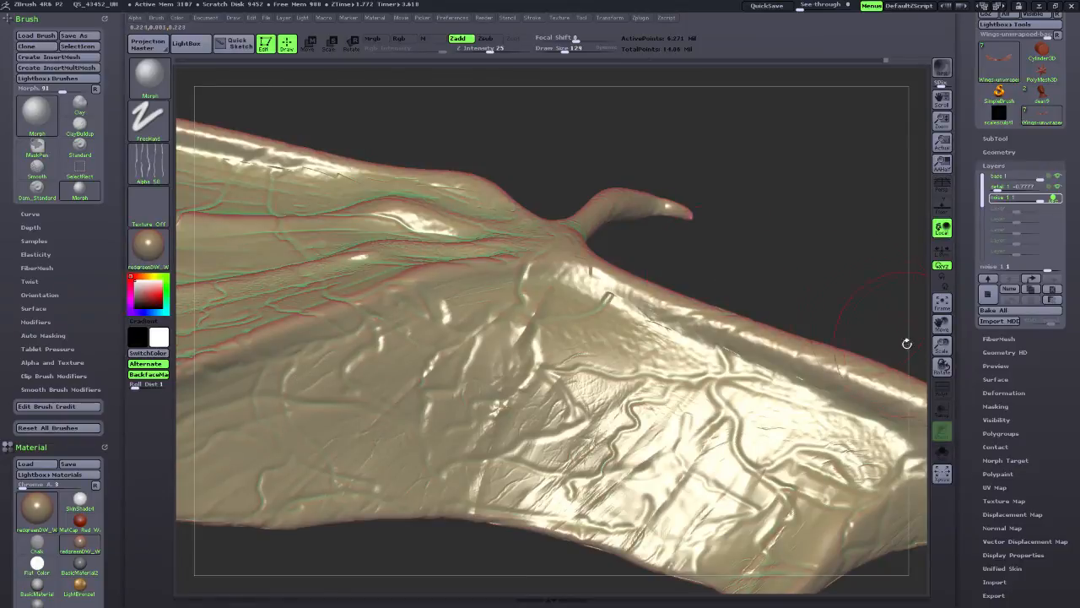
left_click_drag(943, 327, 1077, 331)
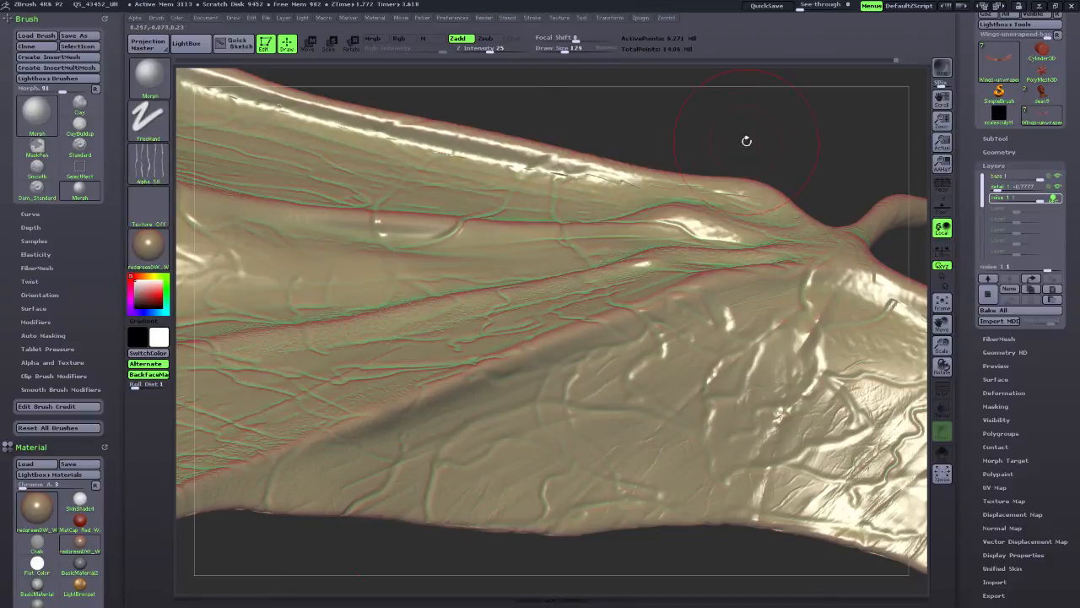
left_click_drag(748, 141, 727, 211)
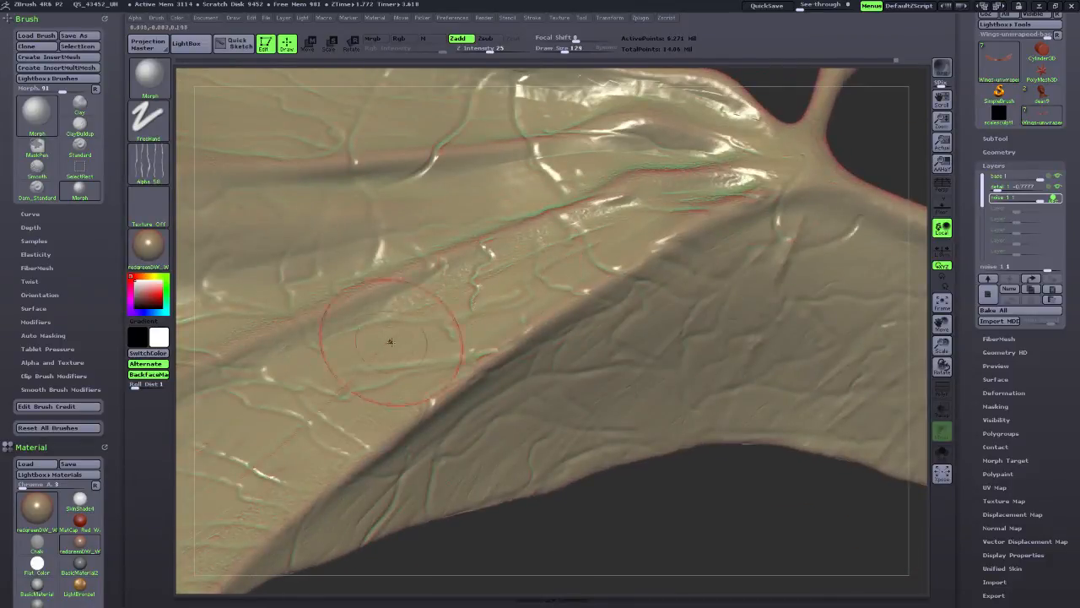
left_click_drag(941, 321, 942, 603)
Give the Morph brush no alpha and a draw size of 28, and clean the noise off the bones near the wrist.
left_click_drag(565, 49, 543, 50)
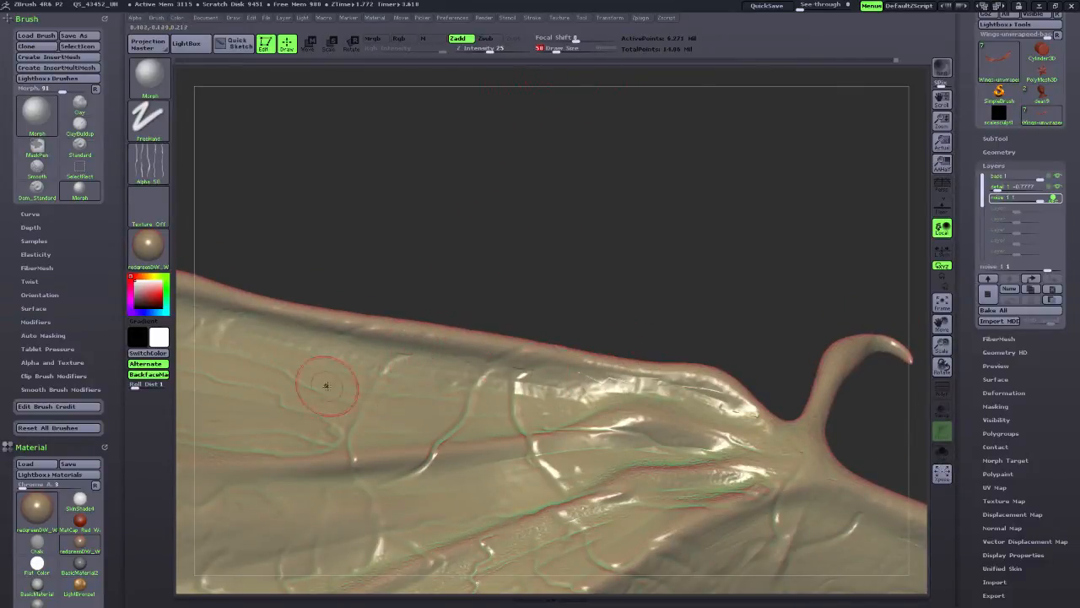
left_click(159, 160)
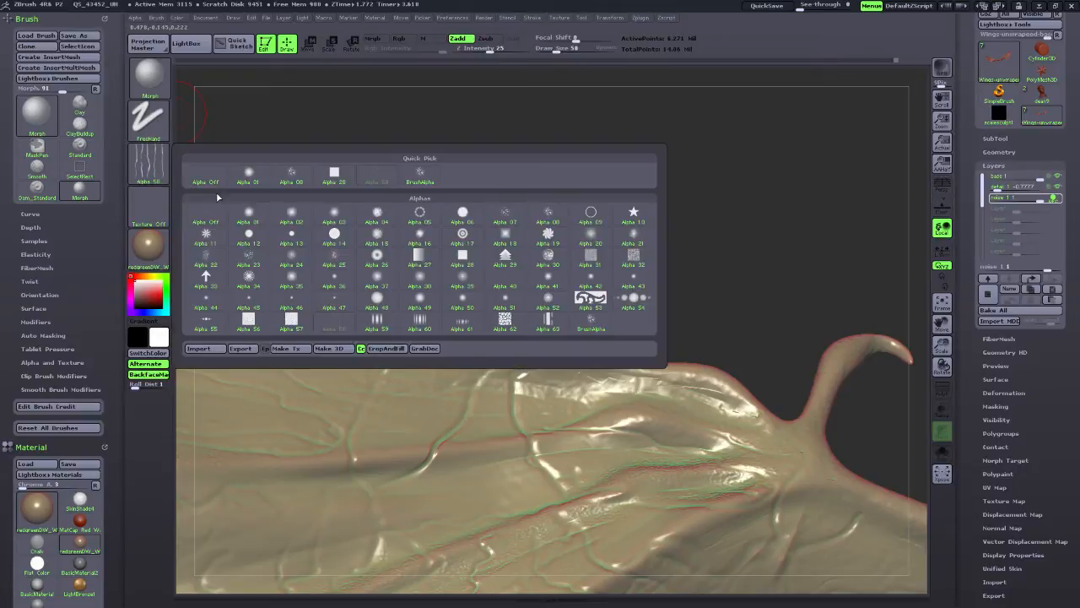
left_click(206, 213)
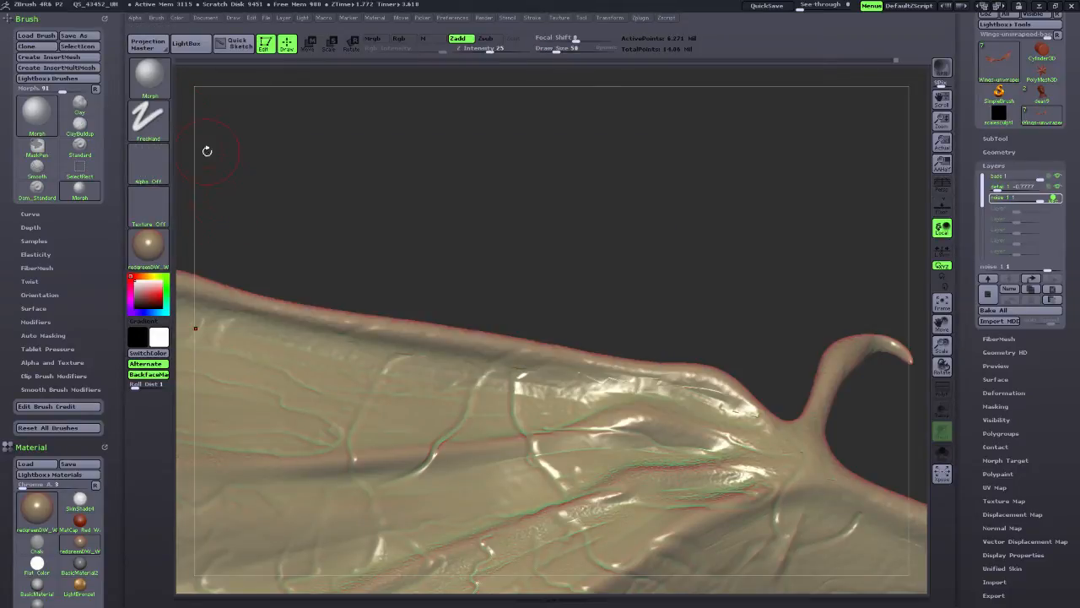
left_click(549, 49)
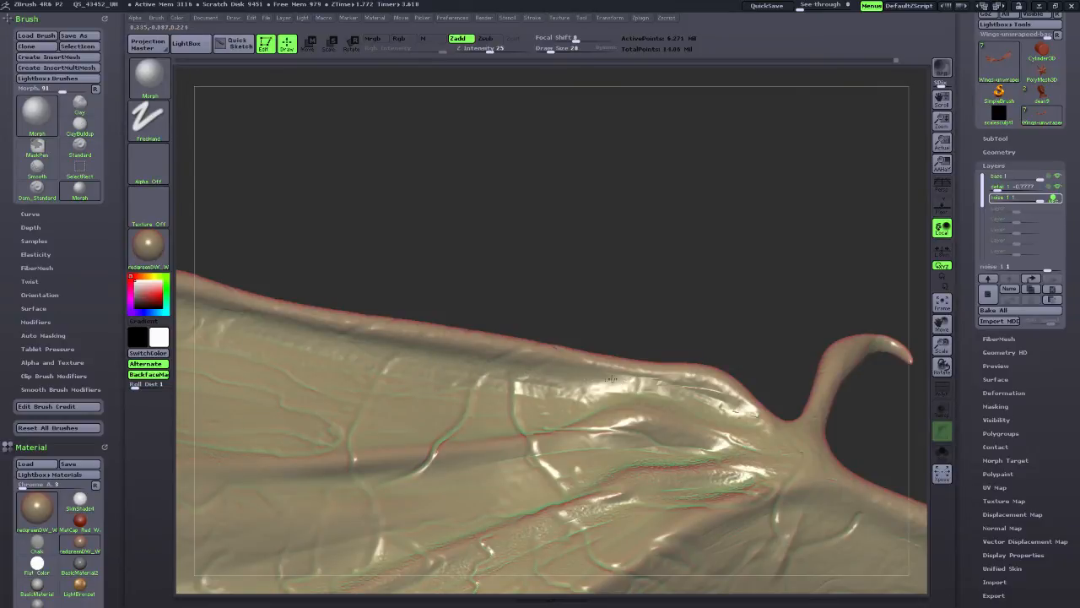
mouse_move(692, 388)
left_mouse_down()
mouse_move(744, 413)
mouse_move(716, 405)
left_mouse_up()
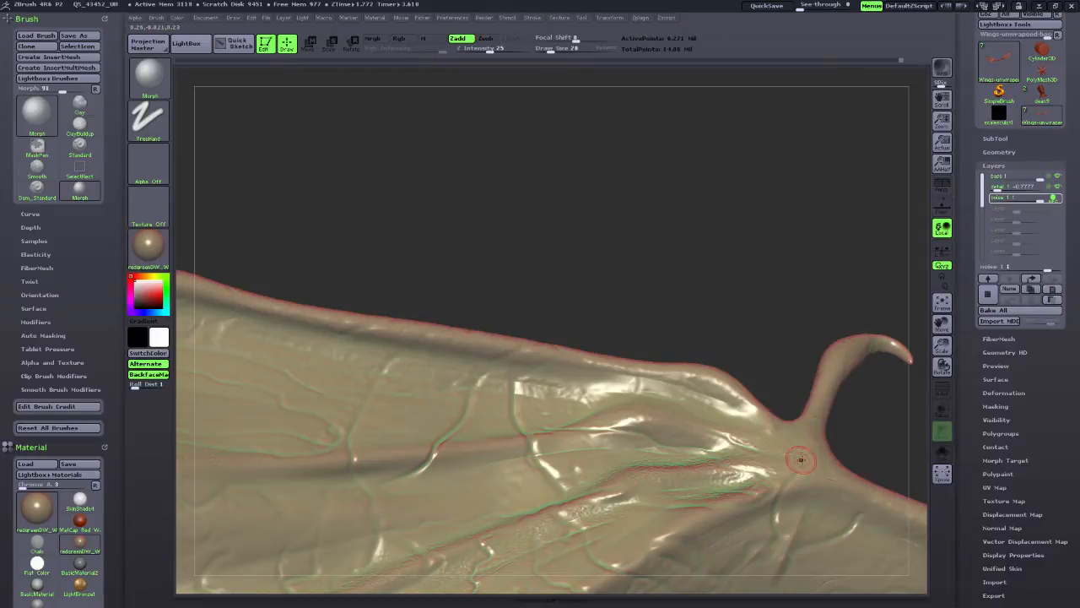
Clean the vein noise off the arm bone from the thumb claw to the shoulder joint.
left_click_drag(943, 326, 515, 389)
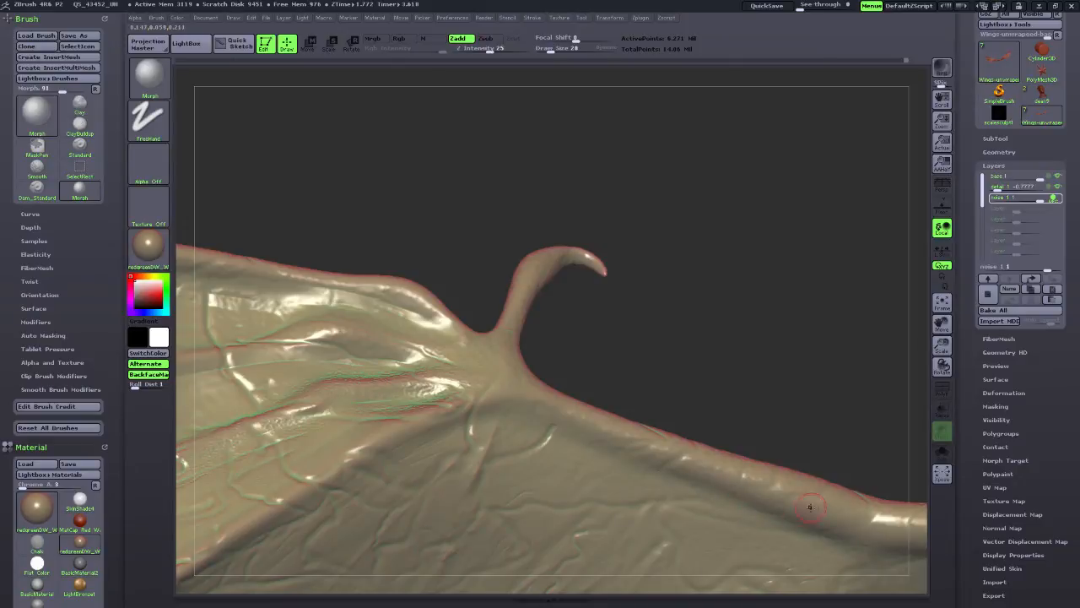
mouse_move(819, 397)
left_mouse_down()
mouse_move(802, 390)
mouse_move(815, 393)
left_mouse_up()
left_click_drag(942, 326, 667, 209)
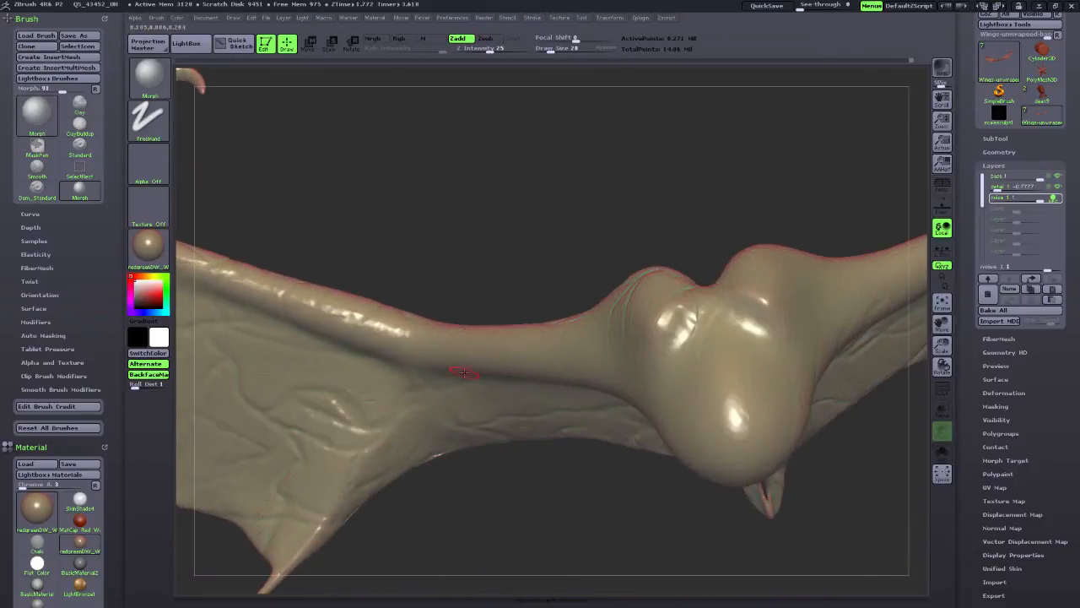
left_click_drag(498, 478, 603, 499)
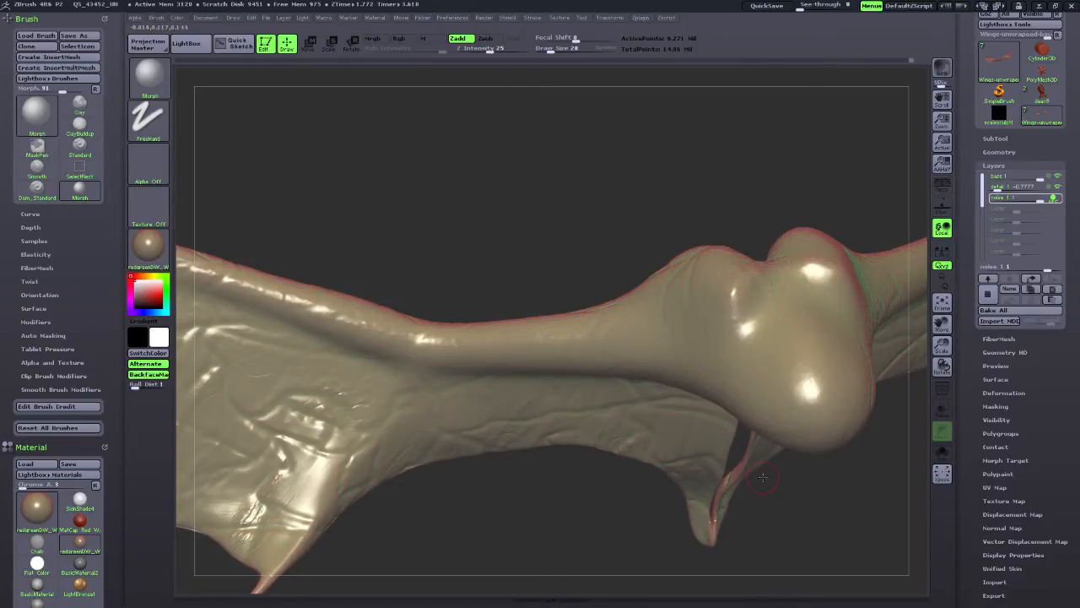
left_click_drag(842, 531, 844, 506)
Clean the noise off the opposite wing's arm bone and along its leading-edge bone with the small Morph brush.
left_click_drag(942, 325, 629, 422)
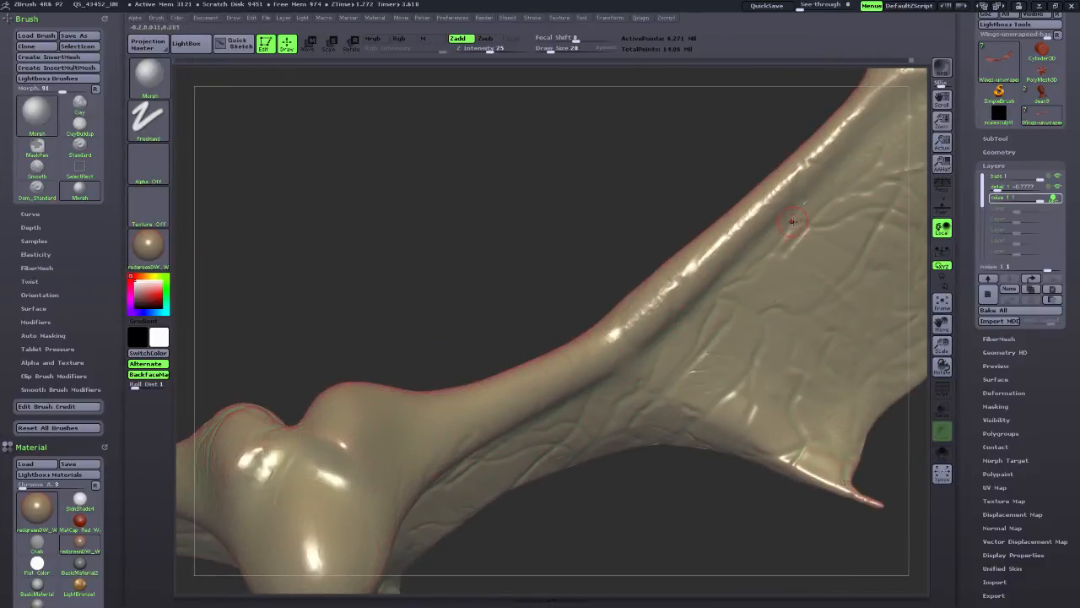
left_click_drag(557, 219, 743, 296)
left_click_drag(942, 325, 886, 549)
left_click_drag(861, 498, 822, 453)
left_click_drag(942, 325, 805, 425)
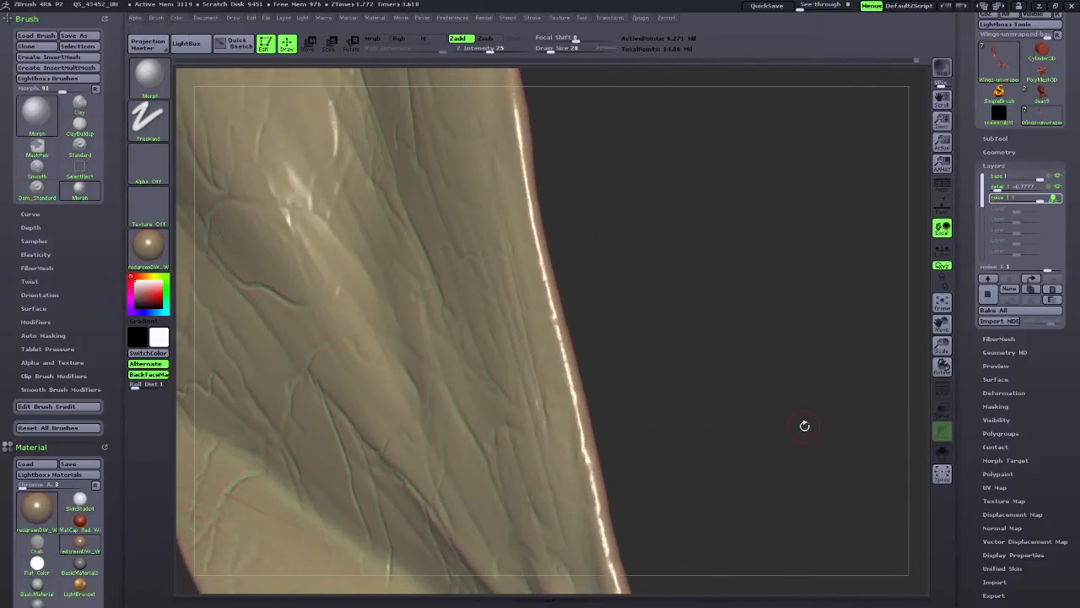
left_click_drag(942, 326, 918, 439)
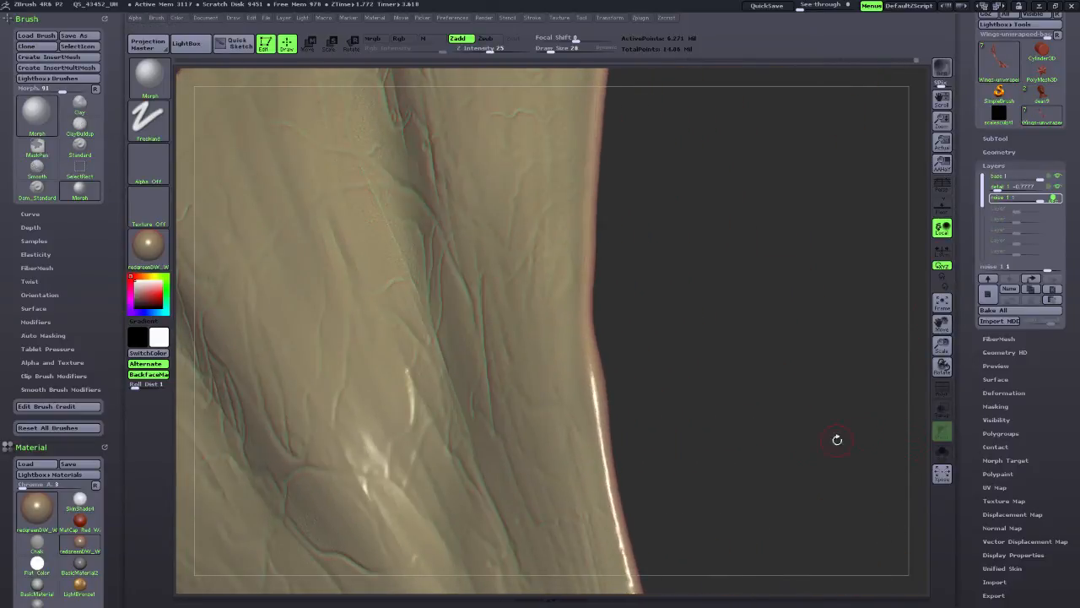
Give the Morph brush Alpha 58 and a draw size of 95, and fade the vein noise on the outer finger membranes.
left_click_drag(836, 441, 577, 154)
left_click(145, 169)
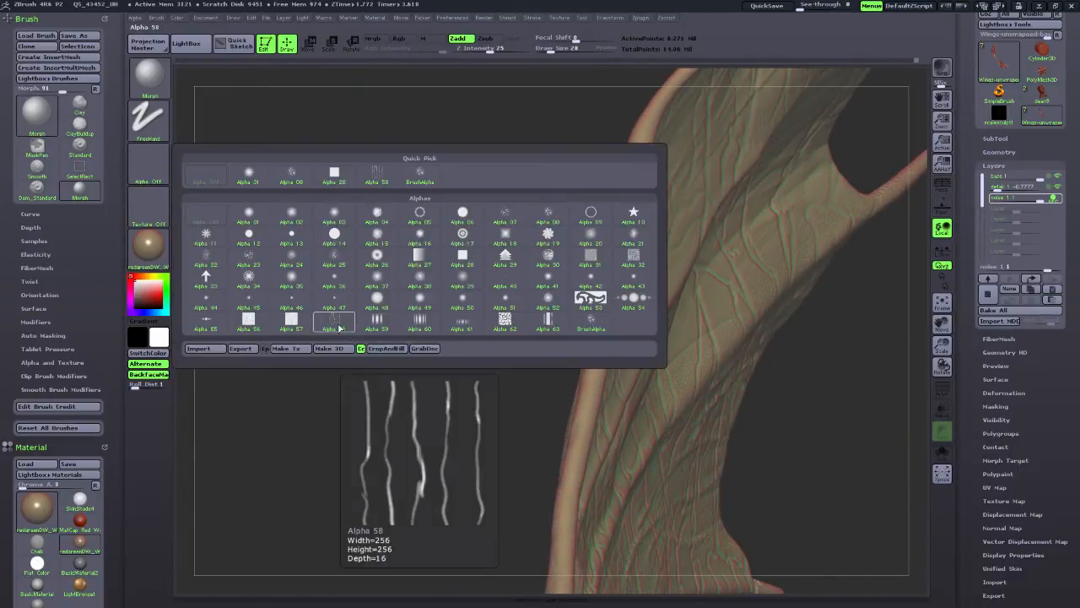
left_click(337, 319)
left_click_drag(942, 326, 806, 388)
left_click_drag(806, 388, 727, 454)
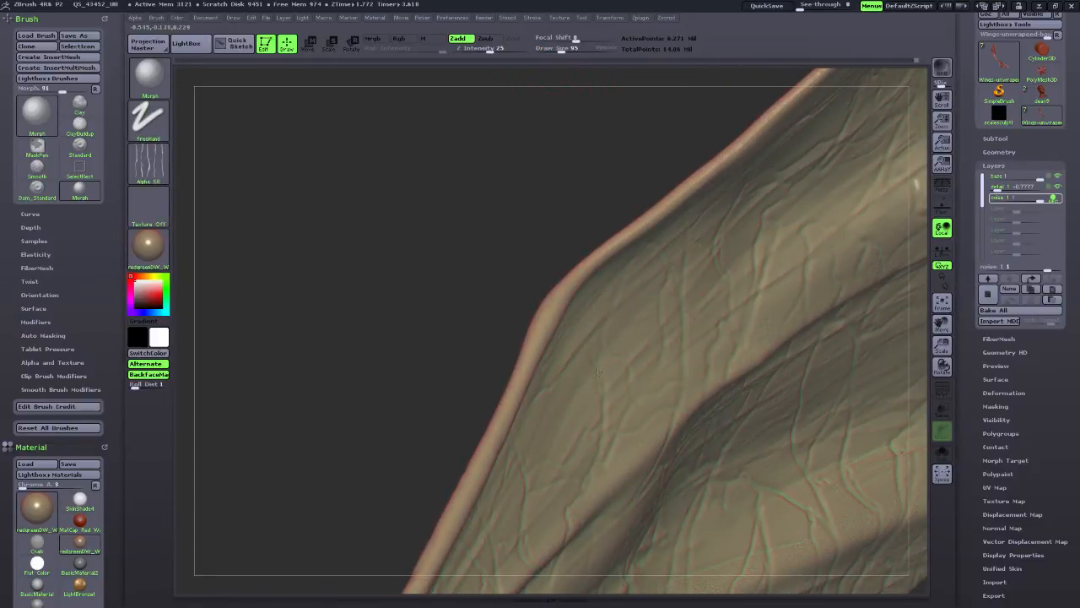
left_click_drag(942, 324, 483, 323)
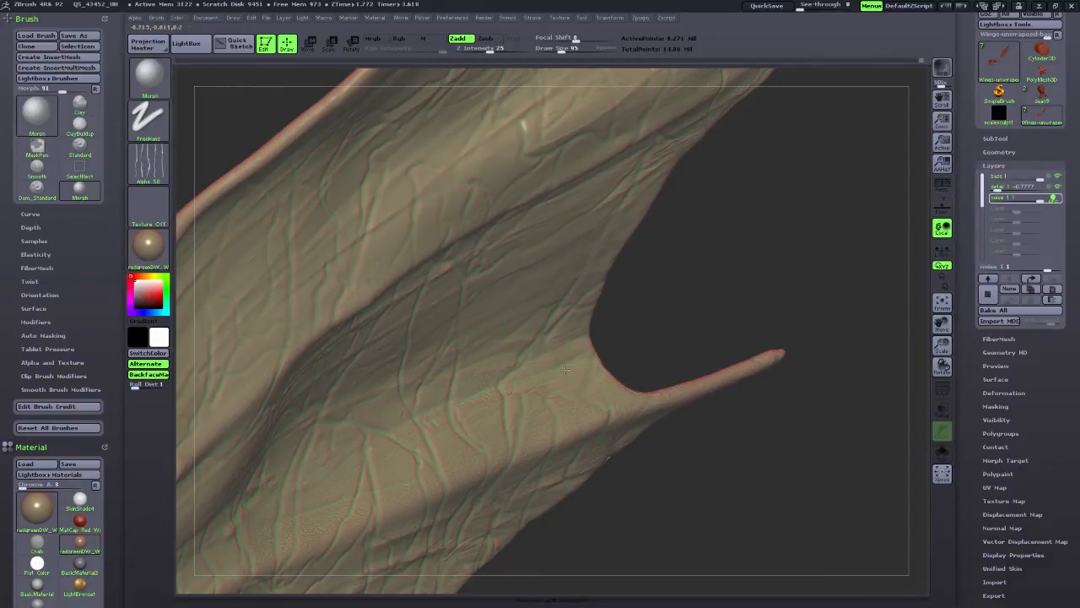
mouse_move(628, 303)
left_mouse_down()
mouse_move(728, 273)
mouse_move(578, 212)
left_mouse_up()
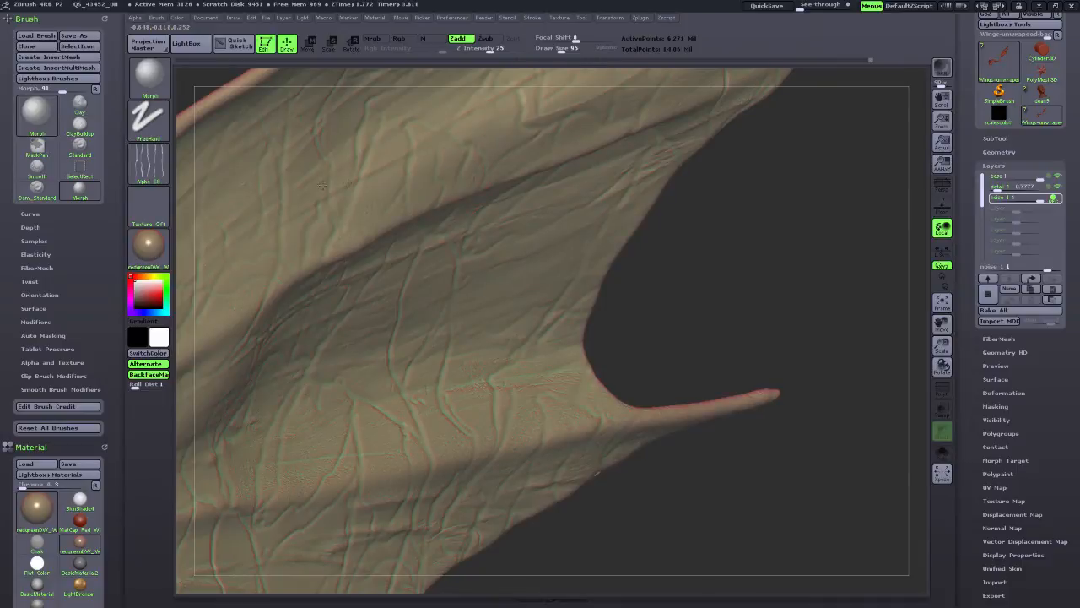
Set the Morph brush's Z Intensity to 65 and fade the vein noise along the outermost membrane to the wing tip.
mouse_move(759, 506)
left_mouse_down()
mouse_move(889, 455)
mouse_move(878, 447)
left_mouse_up()
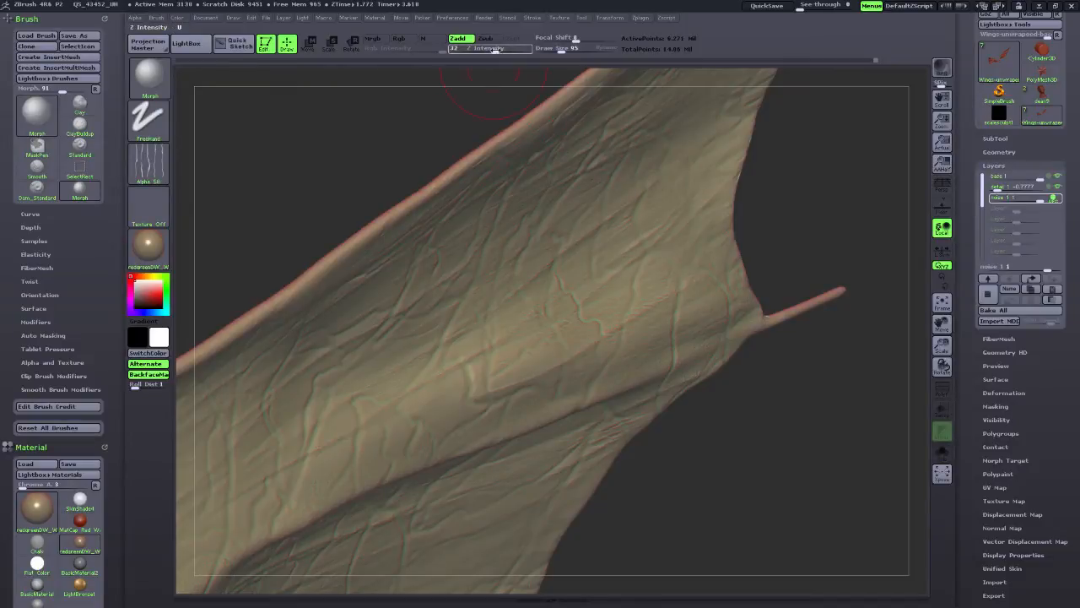
left_click_drag(502, 51, 503, 51)
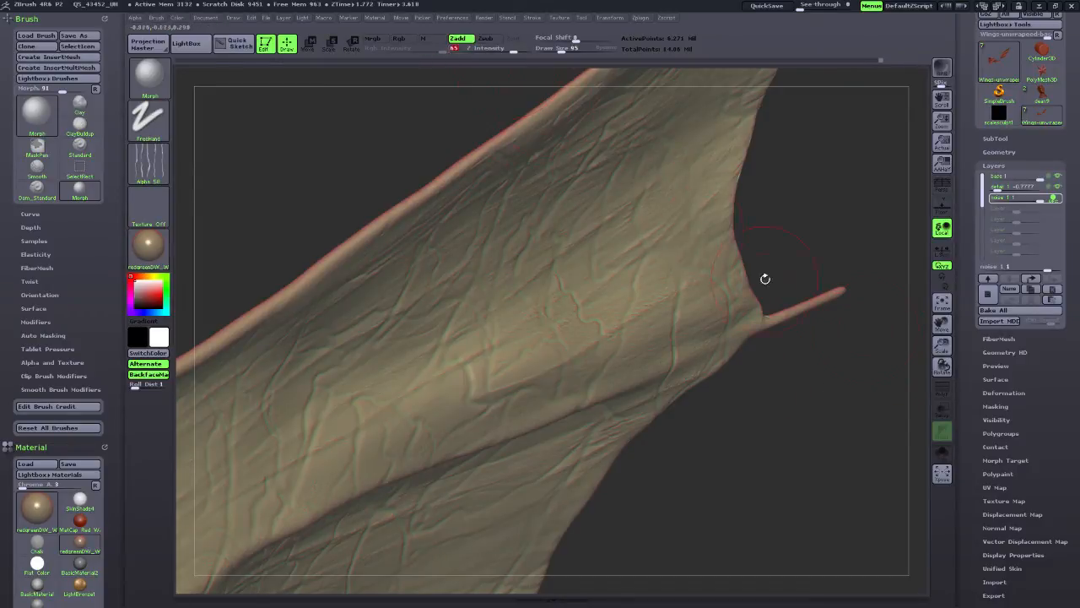
left_click_drag(942, 323, 899, 458)
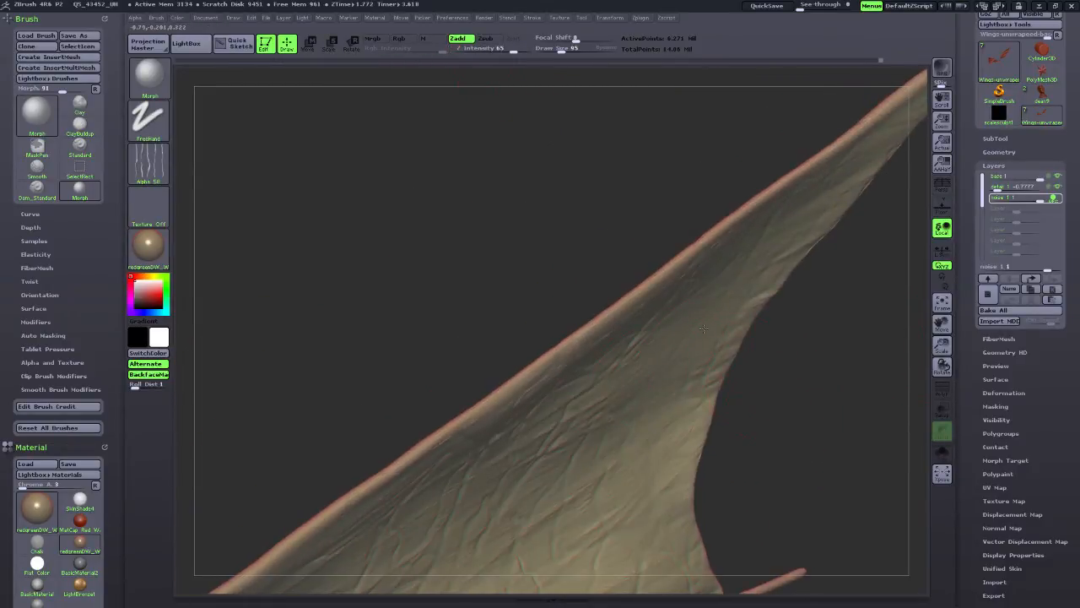
left_click_drag(807, 442, 820, 468)
Break up the vein noise on the other side of the outermost membrane, along the leading-edge bone.
left_click_drag(943, 324, 768, 317)
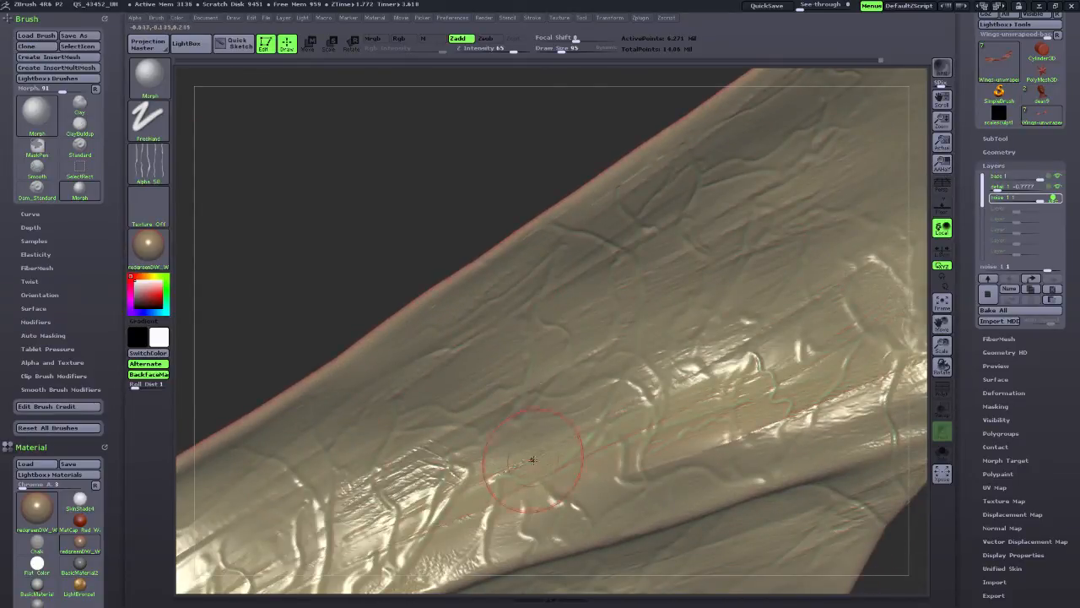
left_click_drag(406, 253, 523, 278)
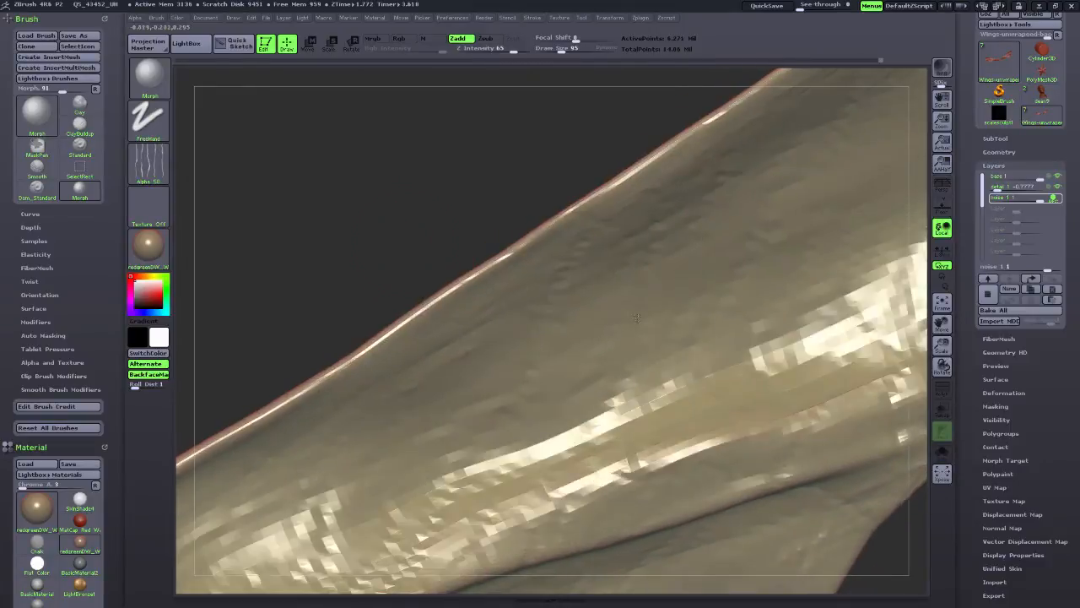
left_click_drag(942, 344, 1076, 124)
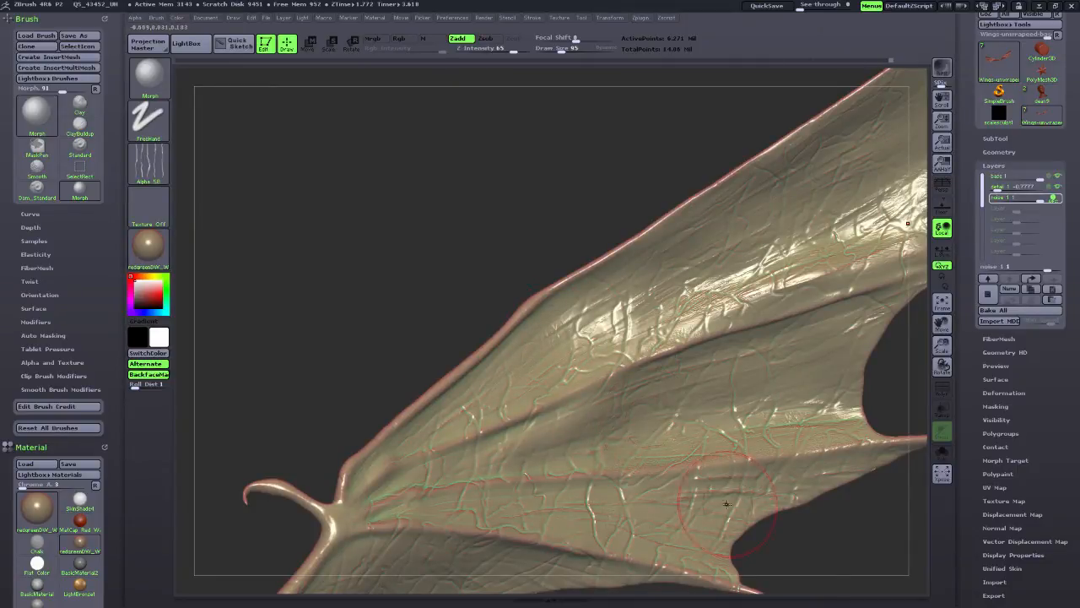
Soften the remaining vein noise across the finger and inner membranes of the wings with the streaked alpha.
mouse_move(413, 232)
left_mouse_down()
mouse_move(461, 267)
mouse_move(575, 294)
left_mouse_up()
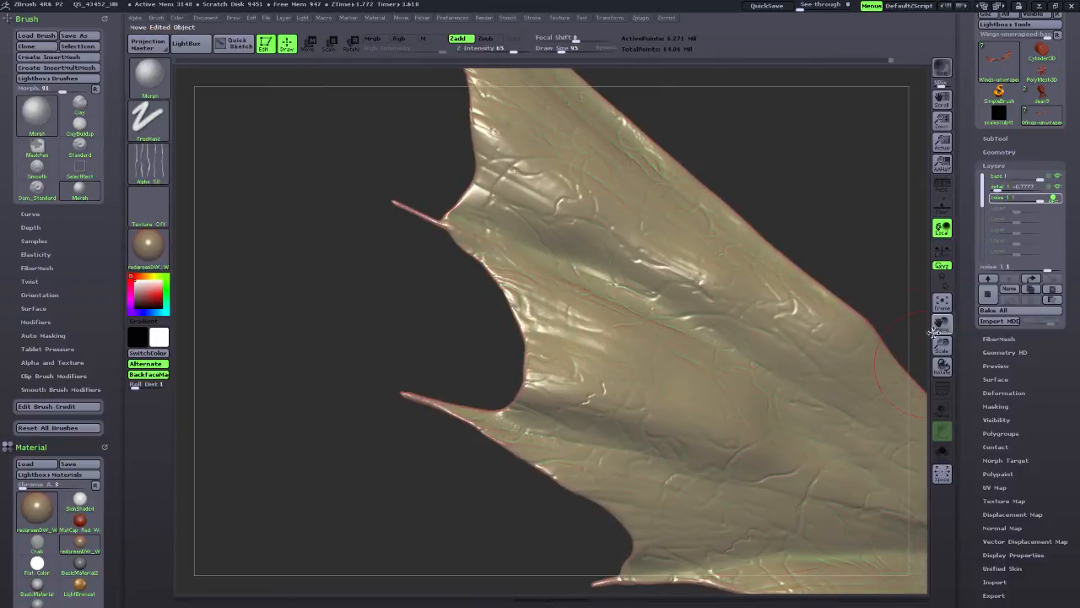
left_click_drag(321, 403, 384, 430)
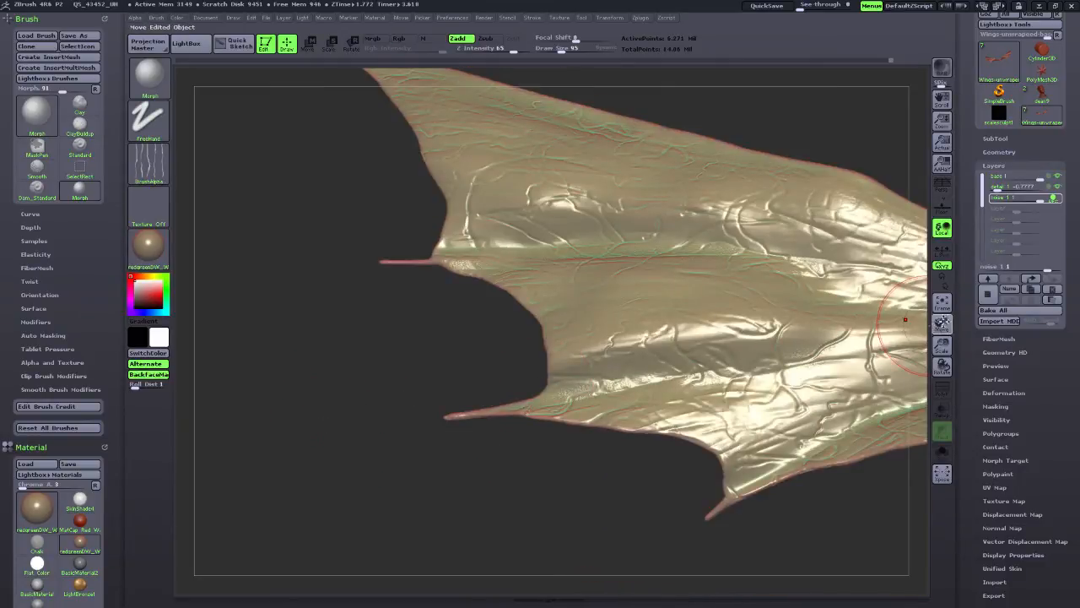
left_click_drag(941, 324, 518, 289)
left_click_drag(685, 285, 733, 322)
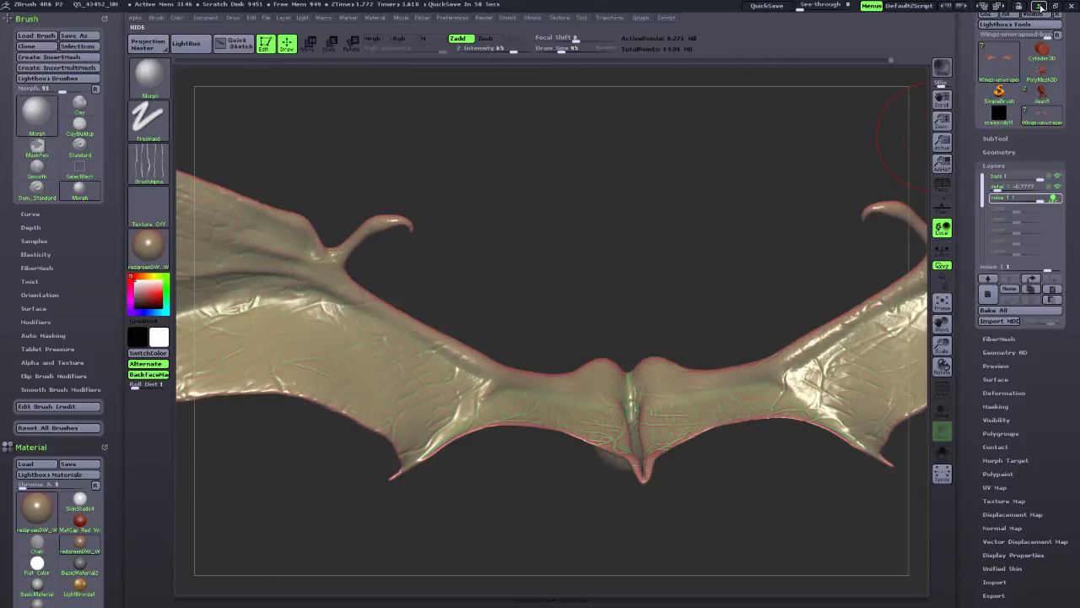
Save the wing tool to disk in the alpha's folder as catdragon_fixing5.
left_click(221, 600)
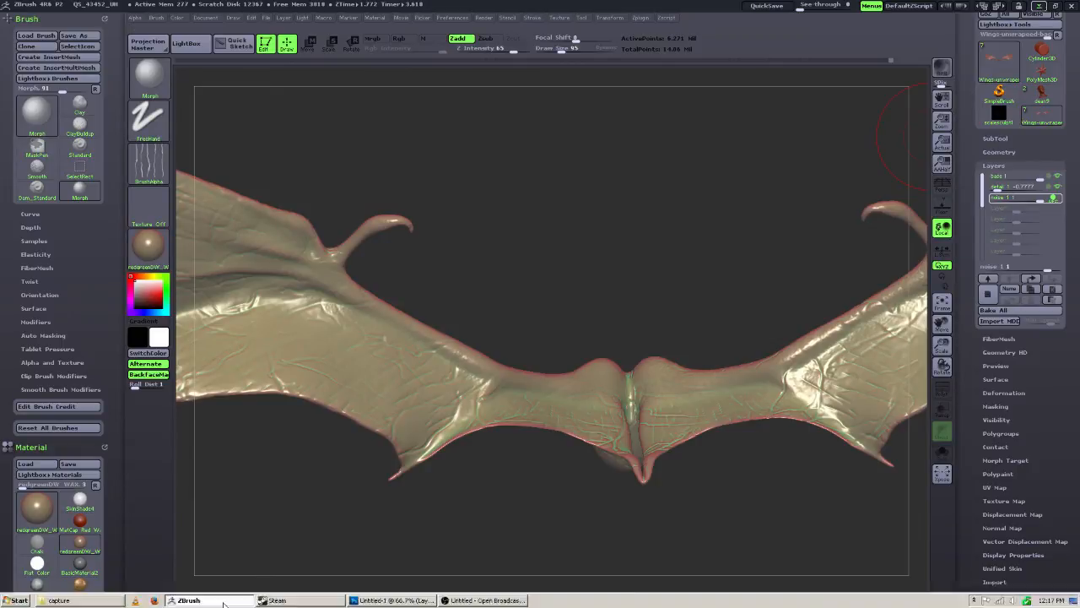
left_click_drag(630, 307, 629, 306)
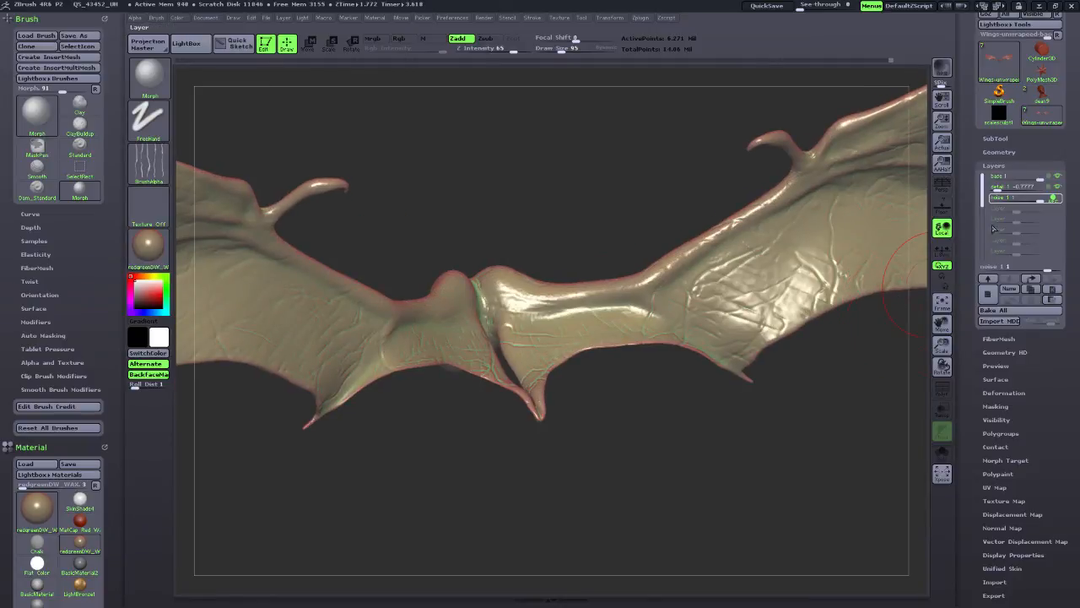
scroll(966, 187, "up", 2)
left_click(1035, 36)
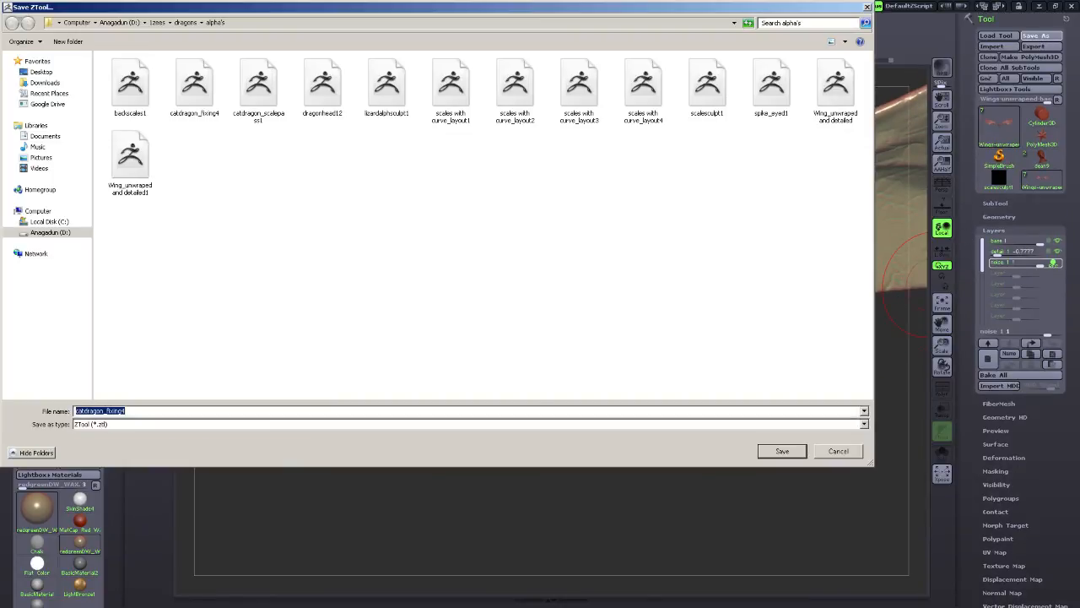
key("End")
key("BackSpace")
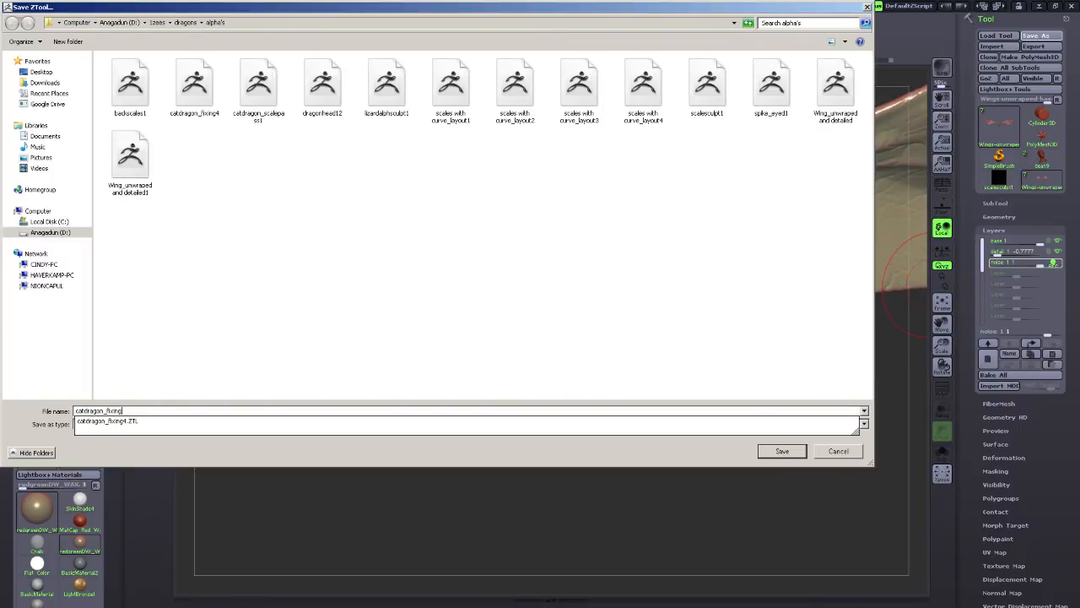
type("5")
left_click(782, 450)
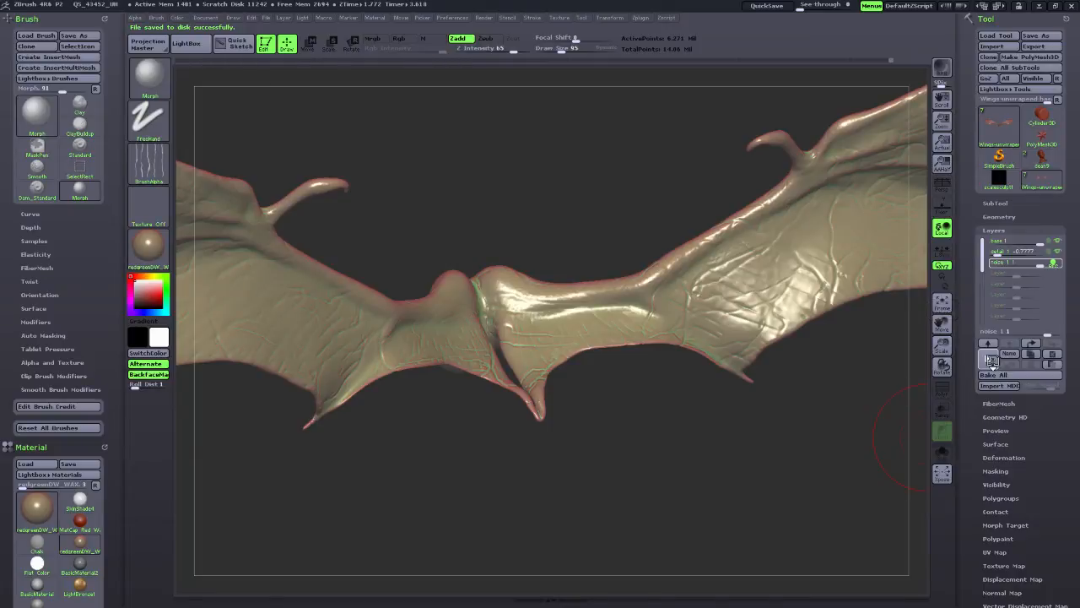
Add a new sculpting layer to the wings and name it noise 2.
left_click(991, 361)
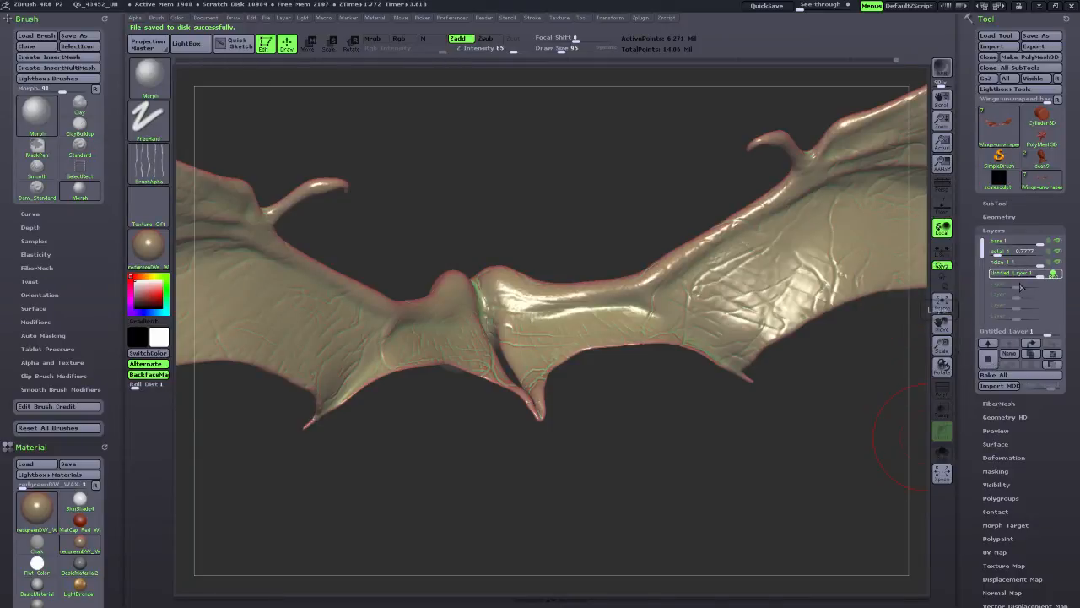
left_click(1009, 353)
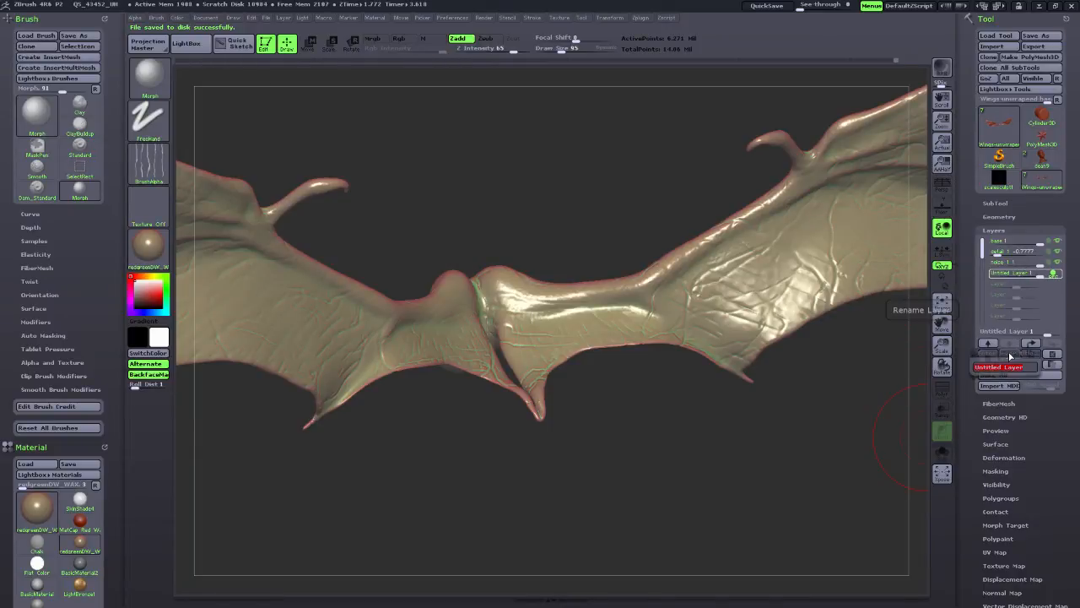
type("noise 2")
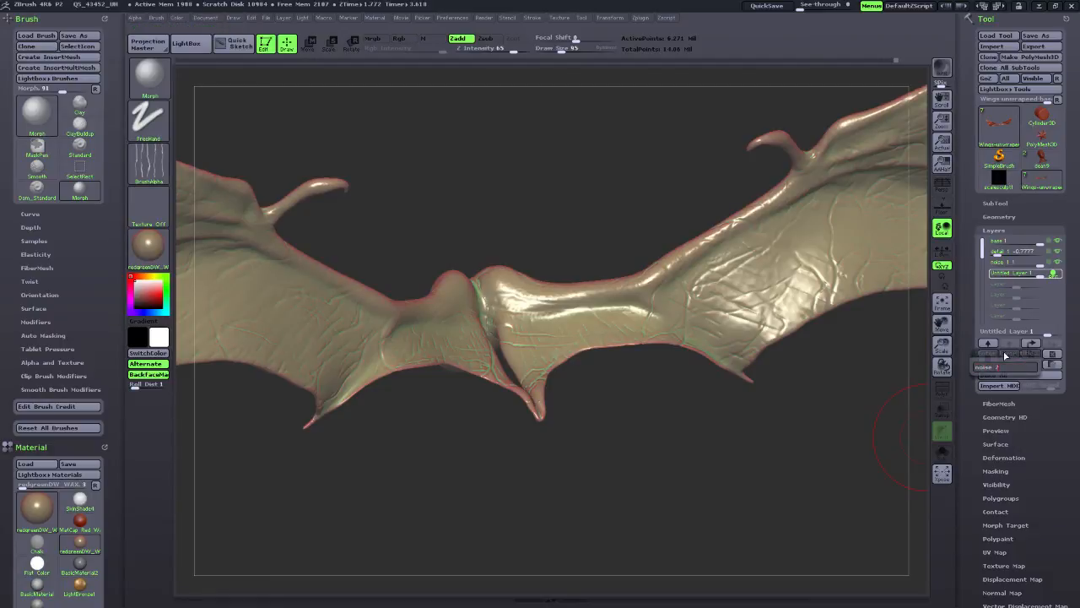
key("Return")
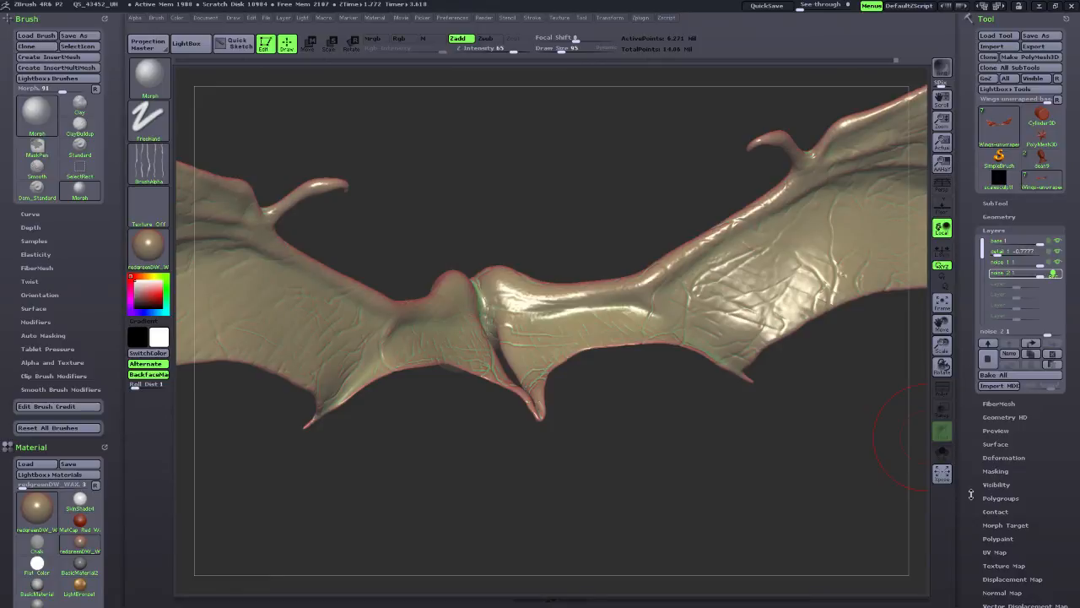
Activate surface noise on the wings and load the wingpatten2 image as its alpha.
mouse_move(971, 531)
left_mouse_down()
mouse_move(971, 426)
mouse_move(972, 453)
left_mouse_up()
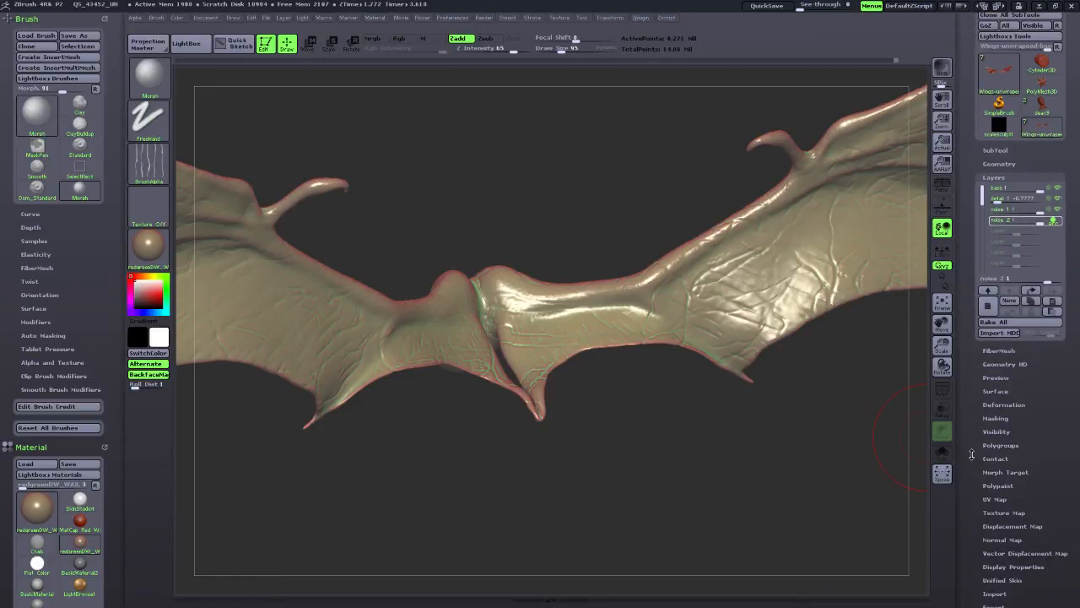
left_click(995, 391)
left_click(985, 243)
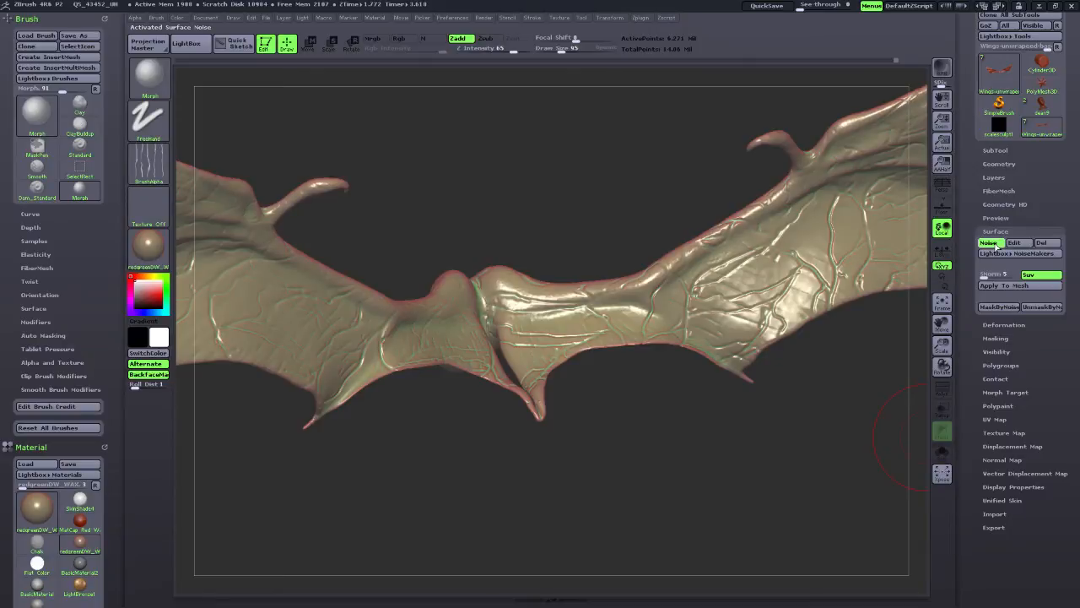
key("space")
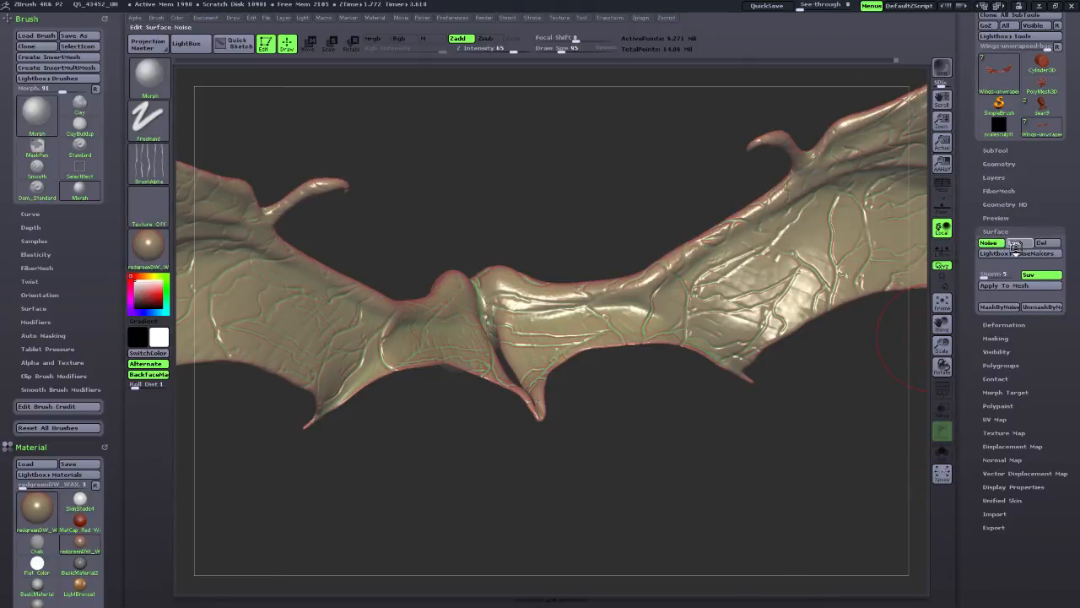
left_click(1015, 243)
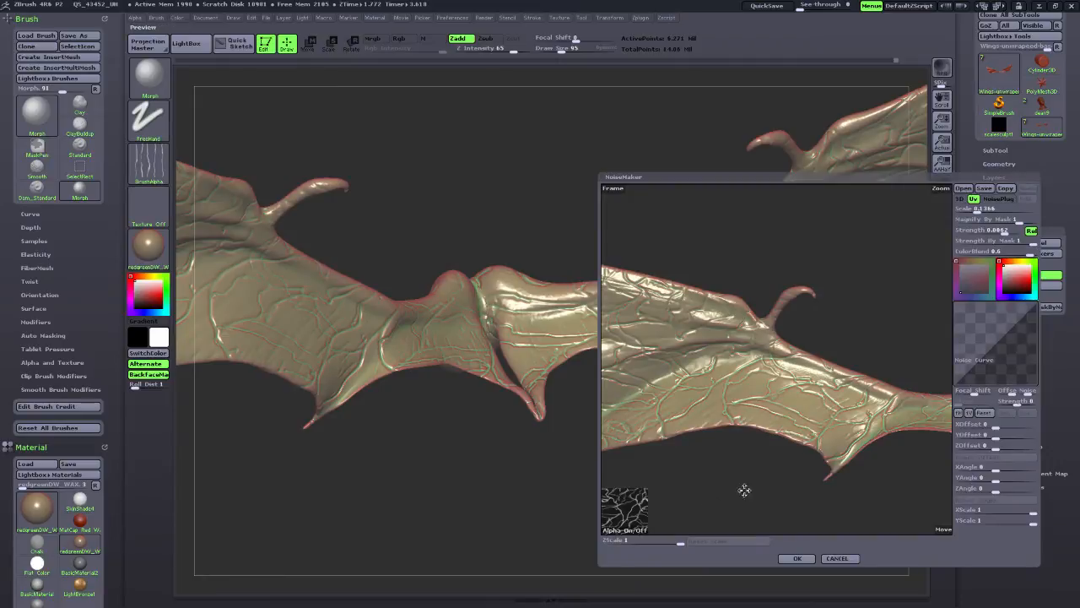
left_click(626, 529)
left_click(627, 529)
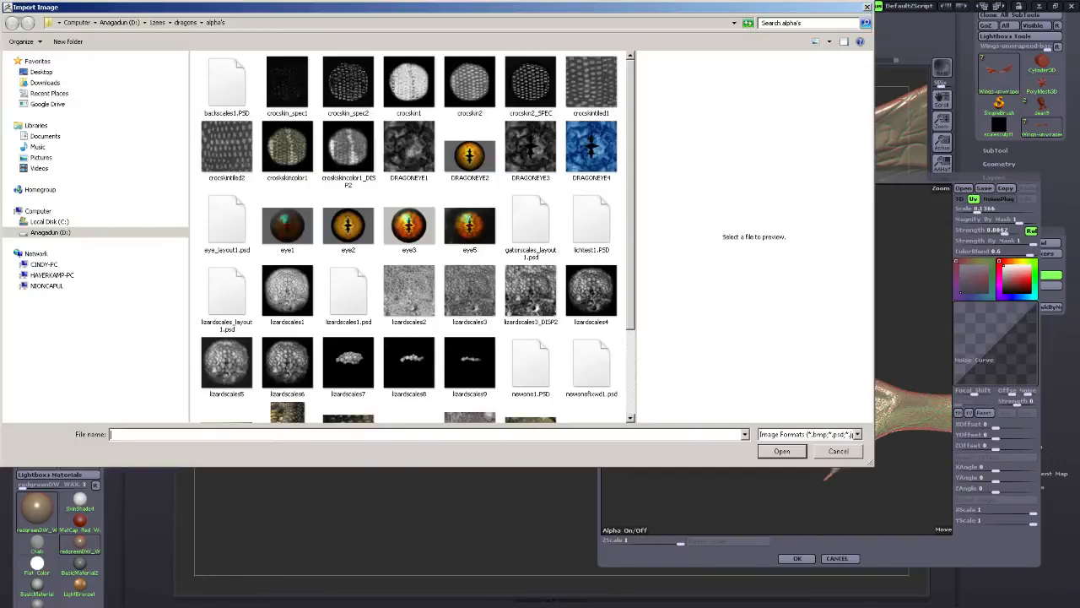
scroll(412, 237, "down", 3)
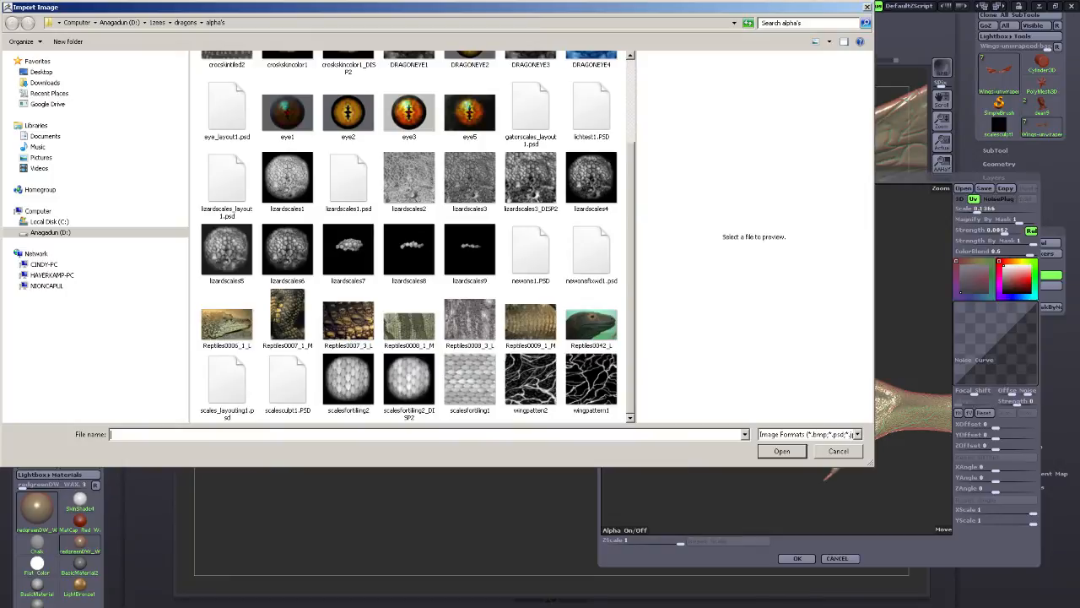
left_click(531, 381)
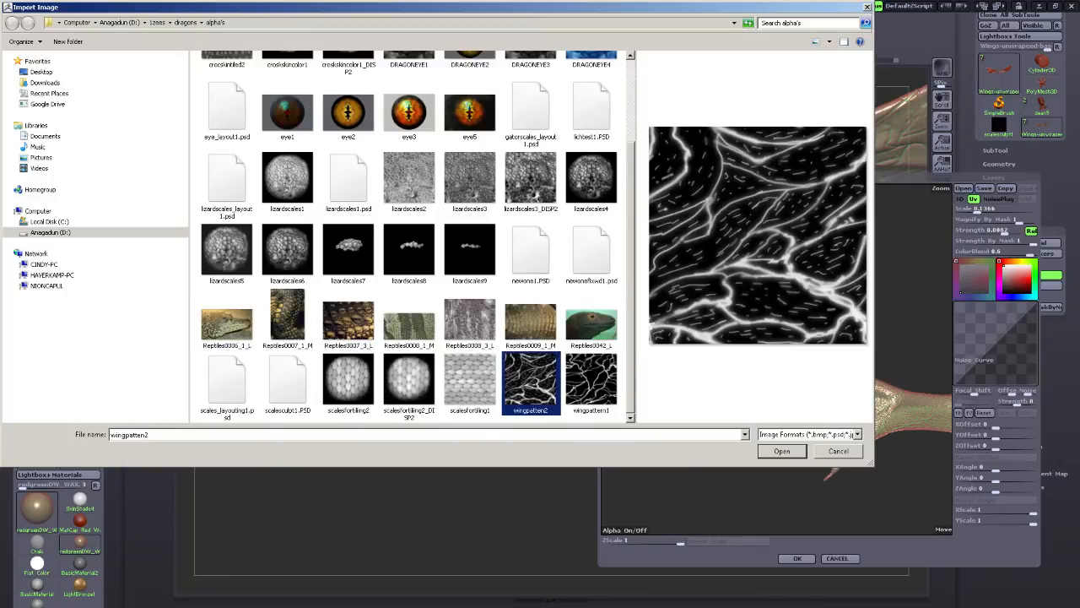
left_click(781, 451)
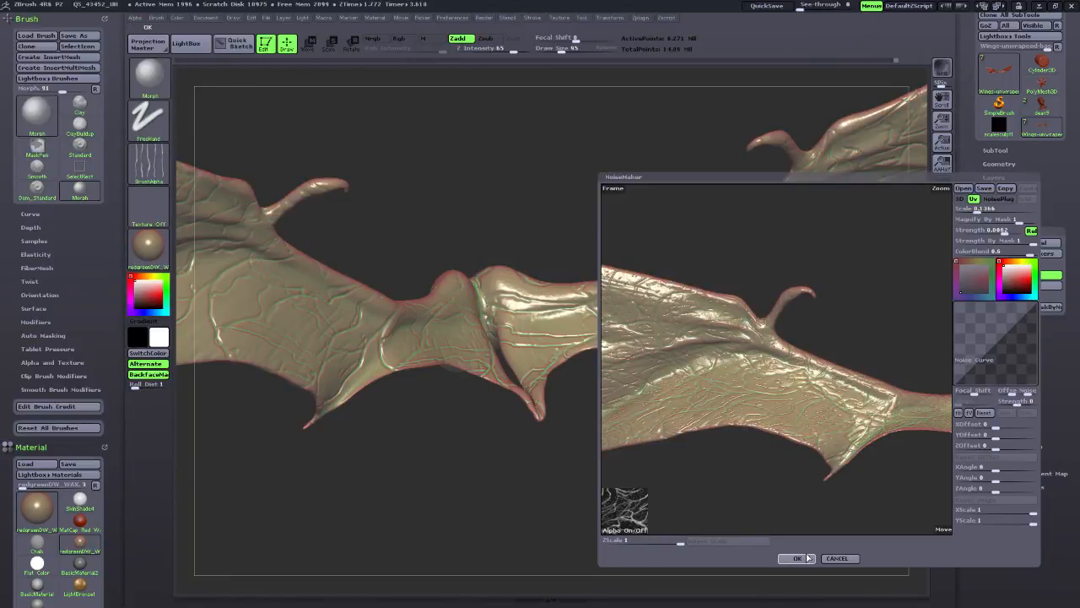
Set the wing noise scale to 0.0215 and its strength to 0.0131, and accept the noise settings.
left_click_drag(768, 413, 897, 506)
left_click_drag(939, 189, 926, 296)
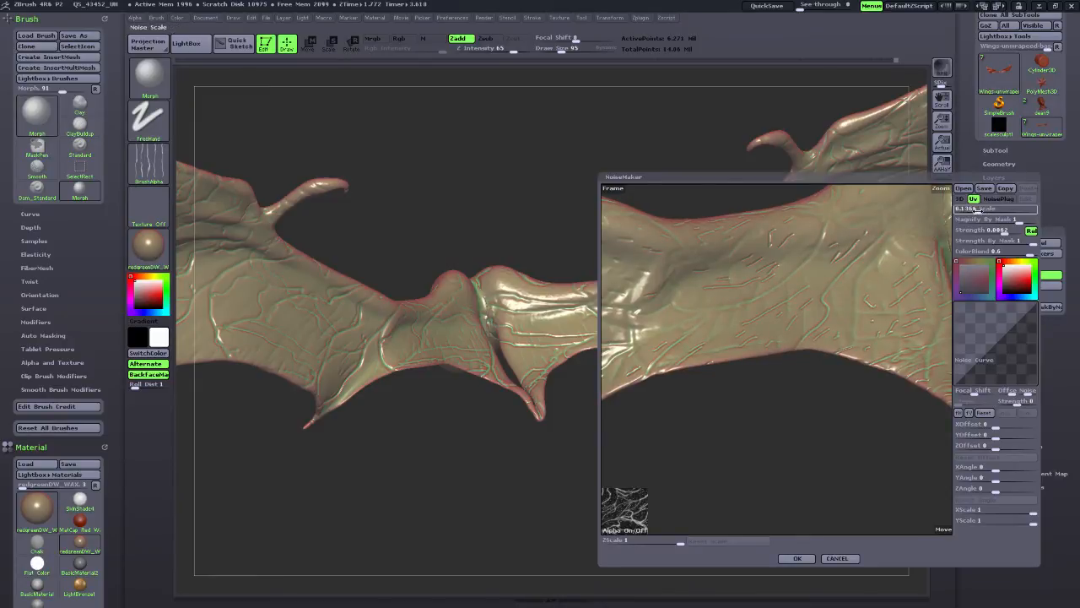
left_click_drag(980, 210, 971, 212)
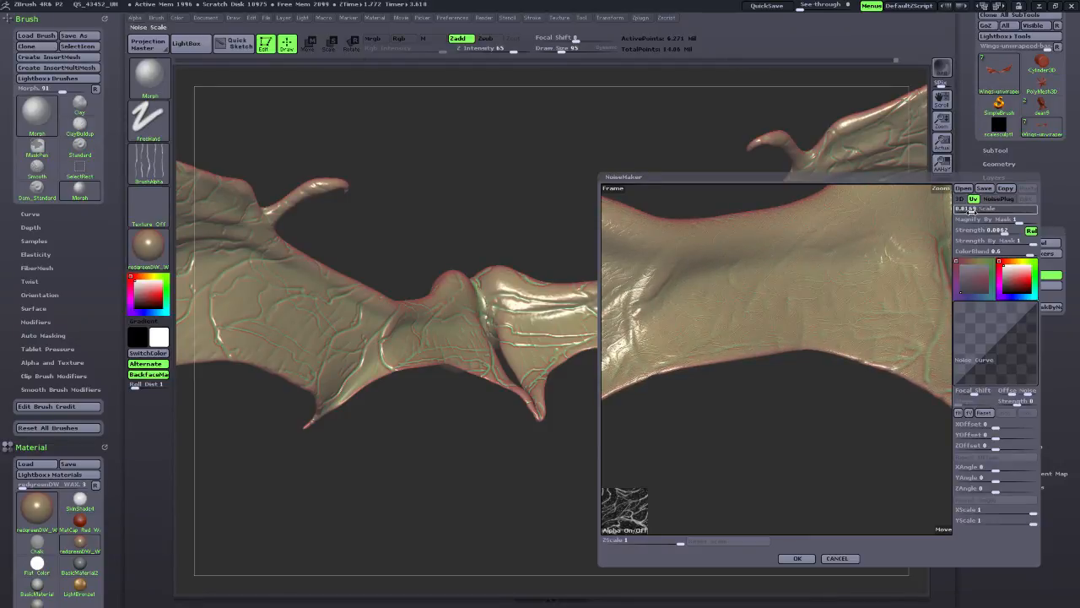
left_click(971, 211)
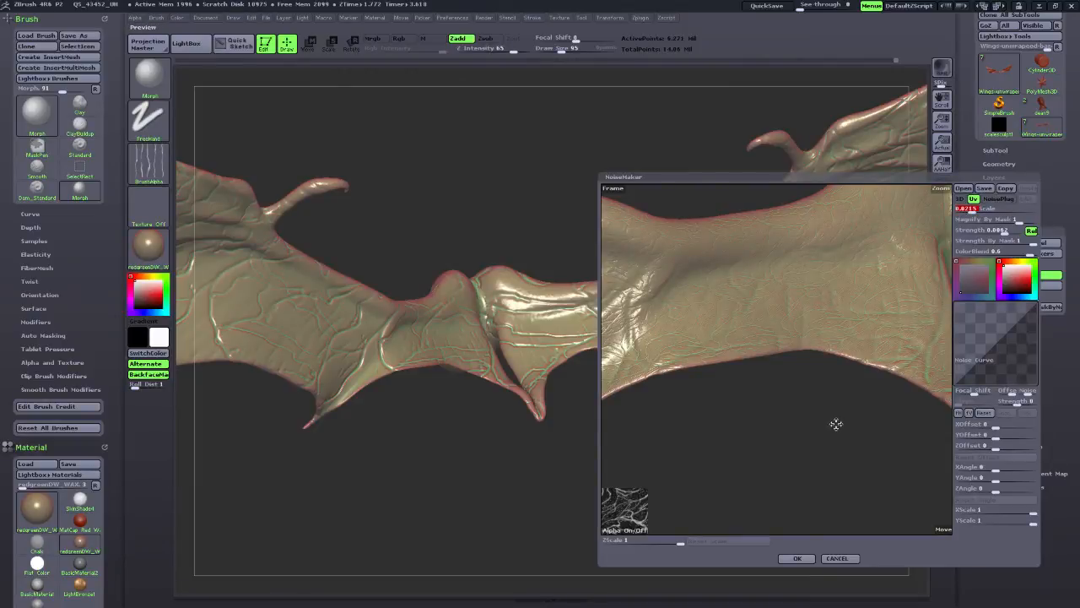
mouse_move(836, 425)
left_mouse_down()
mouse_move(826, 435)
mouse_move(834, 422)
left_mouse_up()
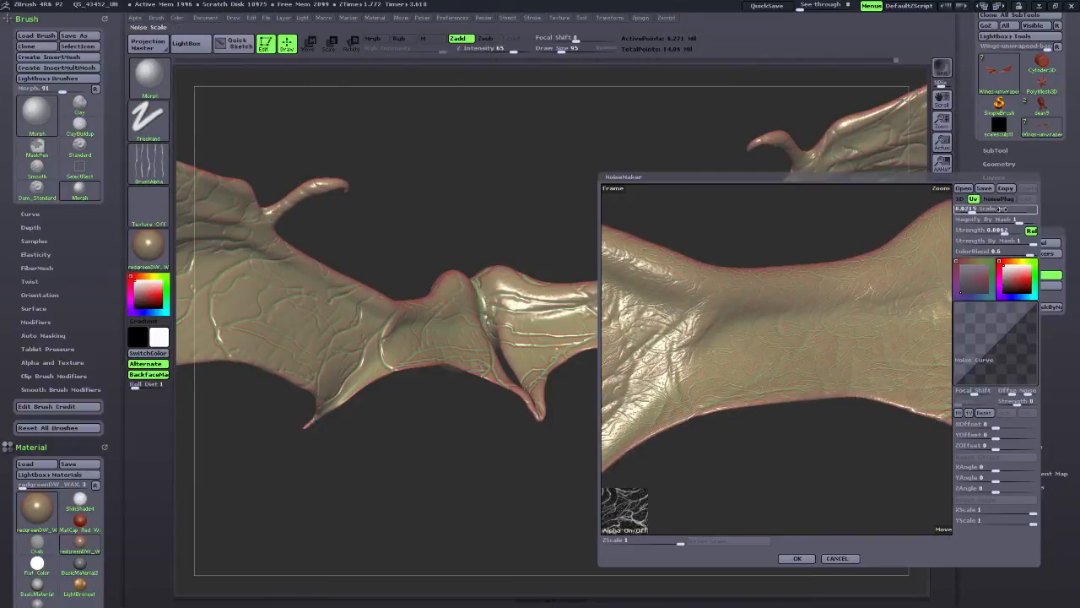
left_click(1004, 230)
left_click_drag(1004, 230, 1006, 231)
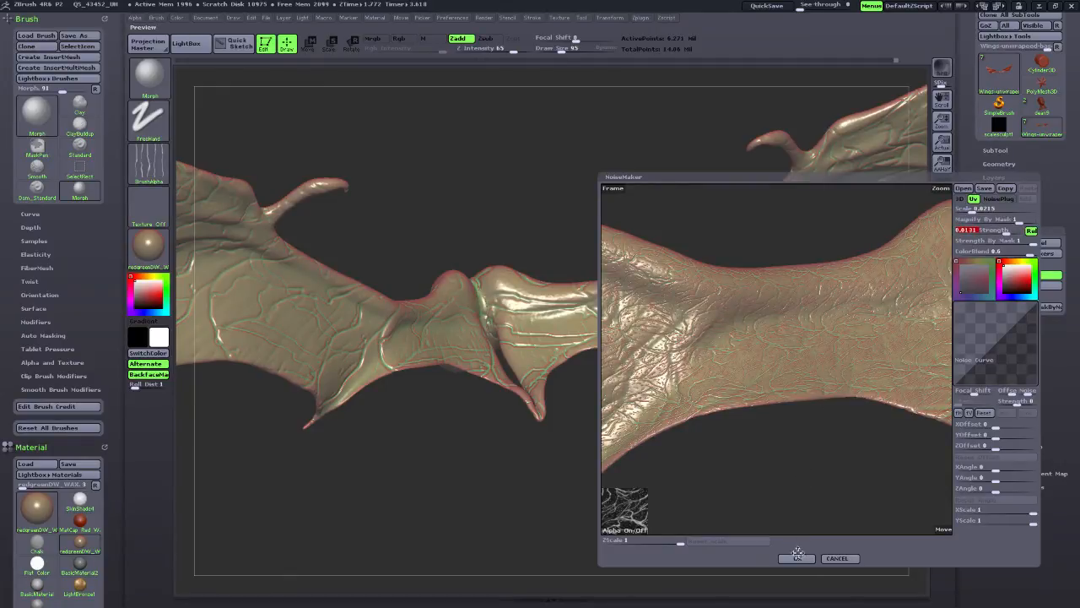
left_click(797, 558)
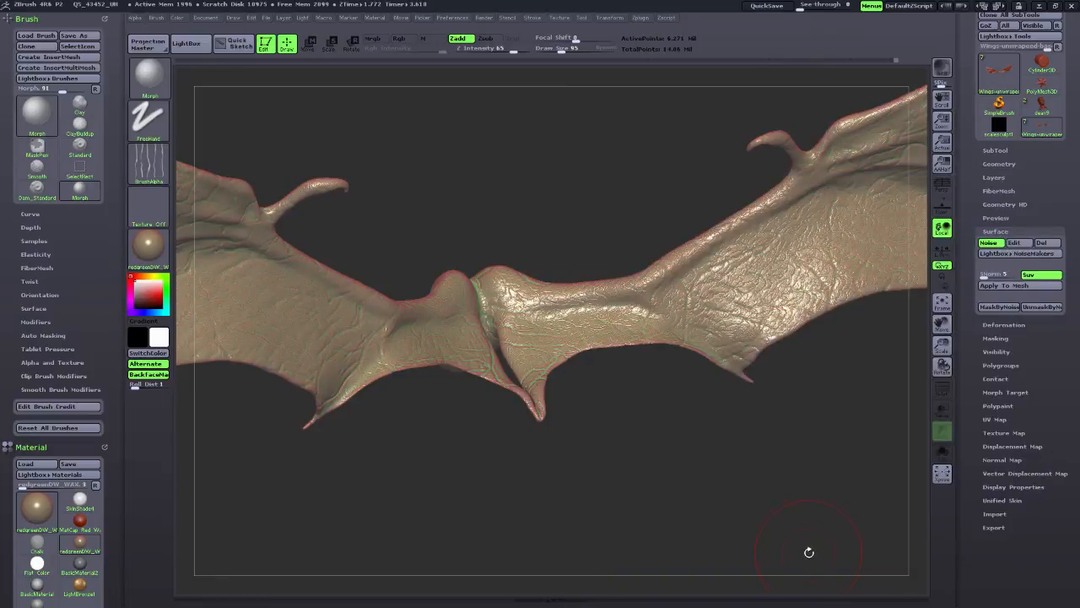
Examine the fine vein noise up close across the wing membranes and along the finger bones.
left_click_drag(740, 456, 713, 469)
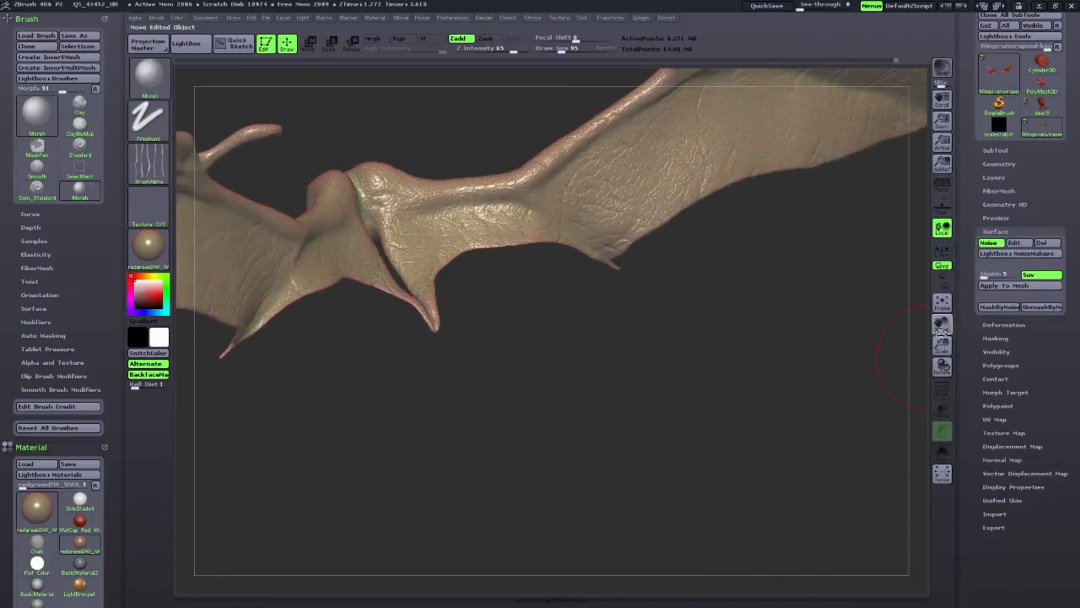
left_click_drag(943, 325, 941, 439)
mouse_move(852, 472)
left_mouse_down()
mouse_move(809, 471)
mouse_move(847, 474)
left_mouse_up()
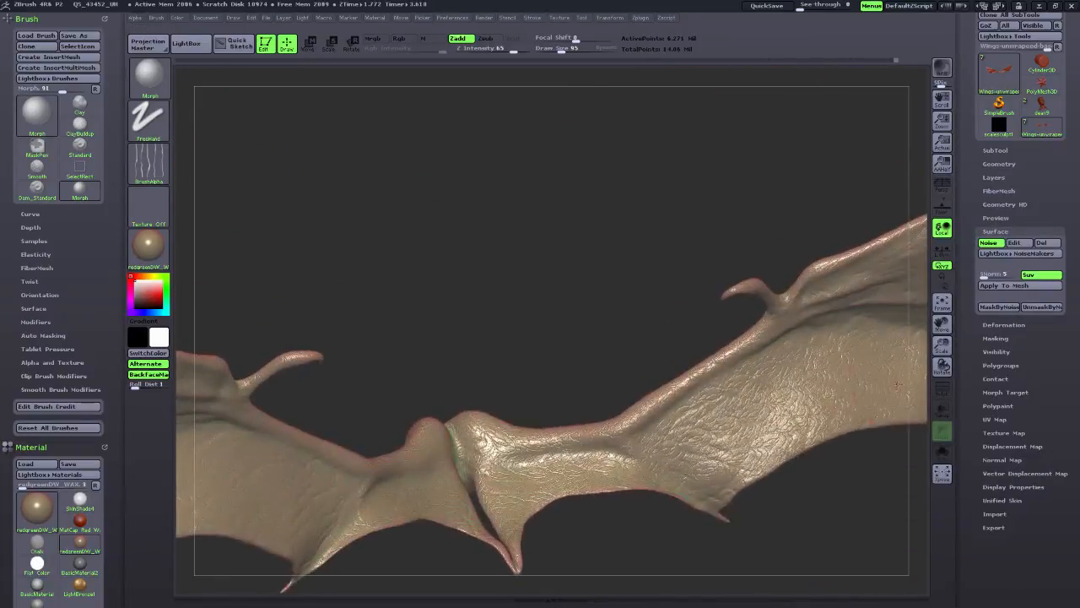
left_click_drag(943, 346, 959, 393)
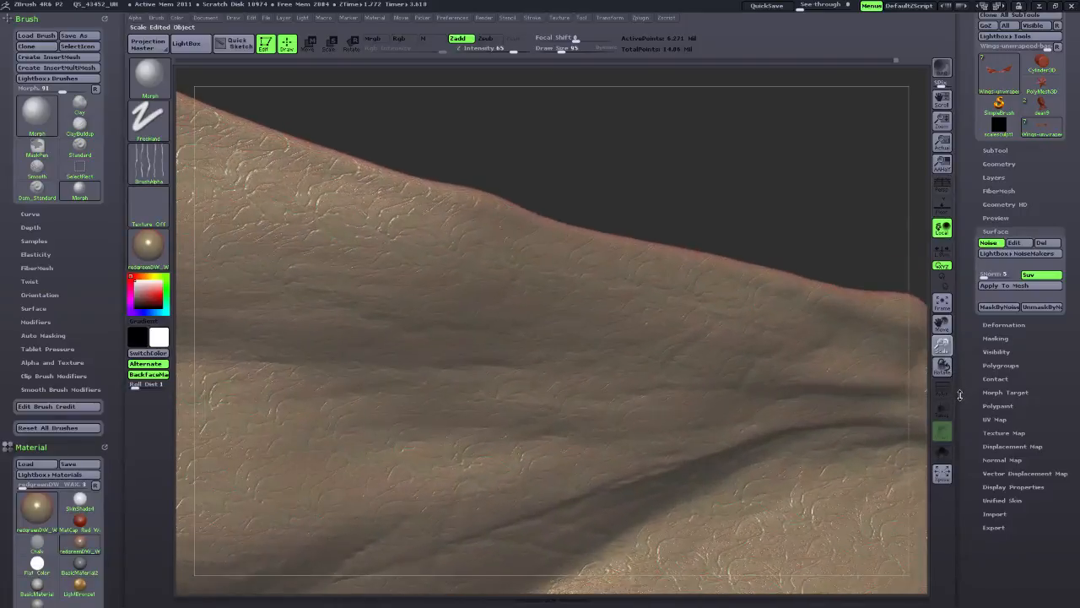
mouse_move(702, 229)
left_mouse_down()
mouse_move(706, 239)
mouse_move(696, 210)
left_mouse_up()
left_click_drag(692, 205, 873, 253)
left_click_drag(946, 324, 1047, 268)
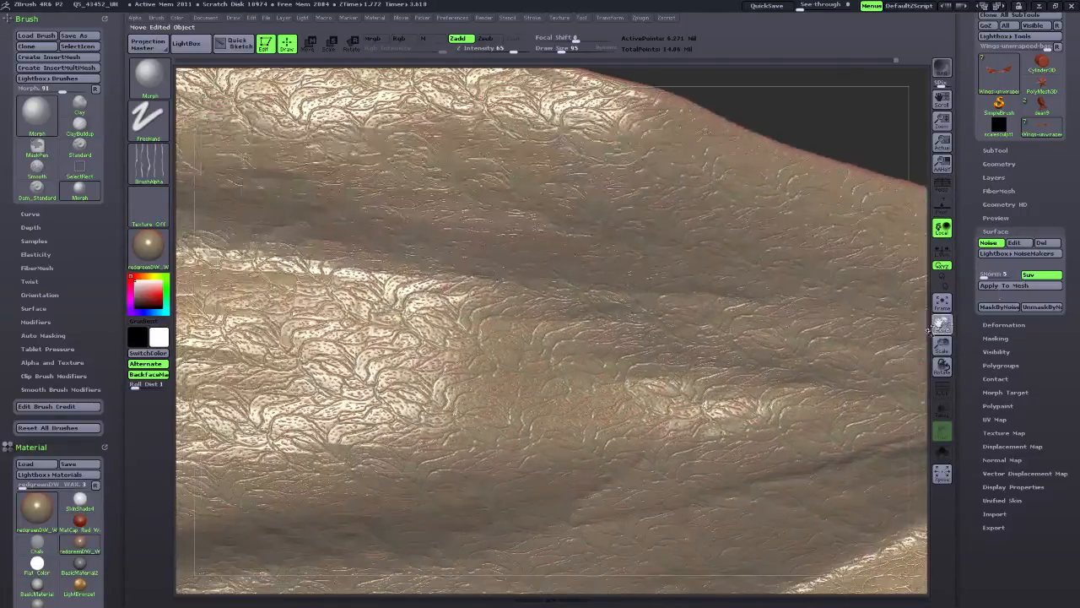
left_click_drag(942, 347, 1061, 297)
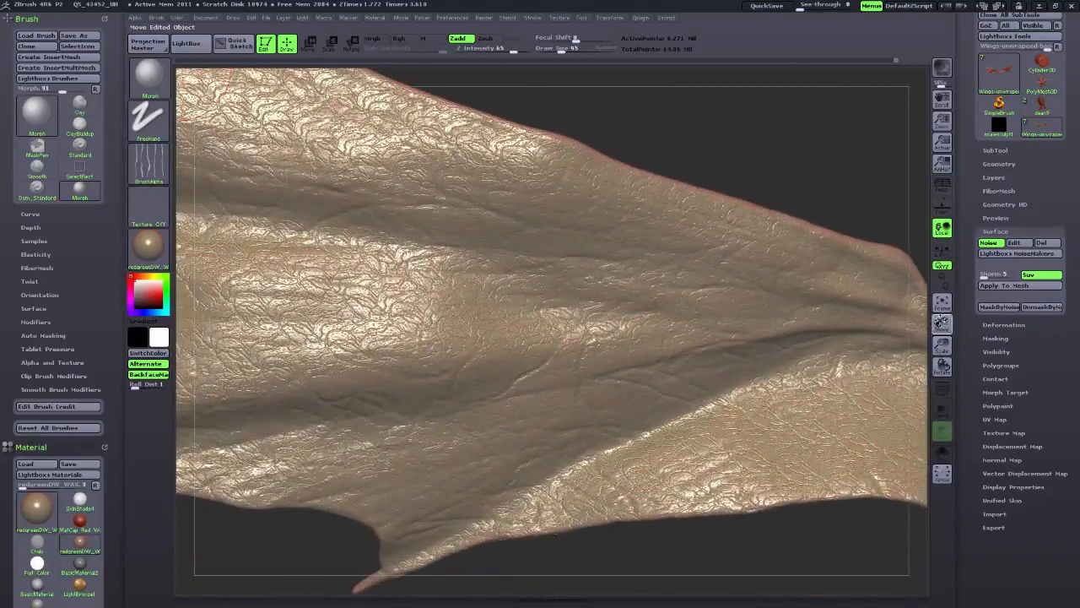
left_click_drag(941, 323, 1023, 331)
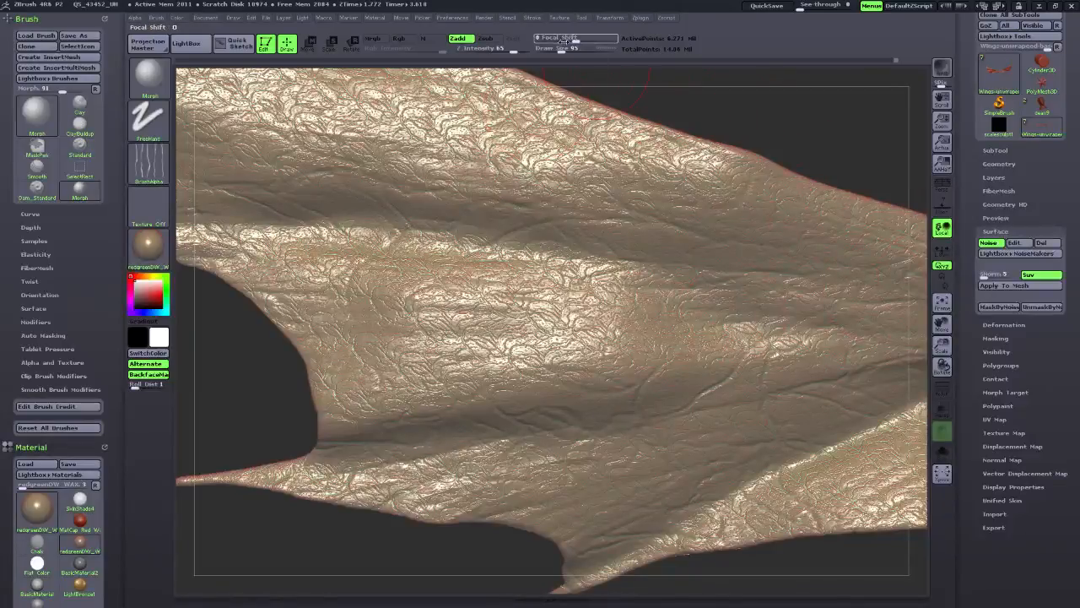
Set the Morph brush's draw size to 151 with the Spray stroke and try it across the middle membrane.
left_click_drag(560, 49, 564, 49)
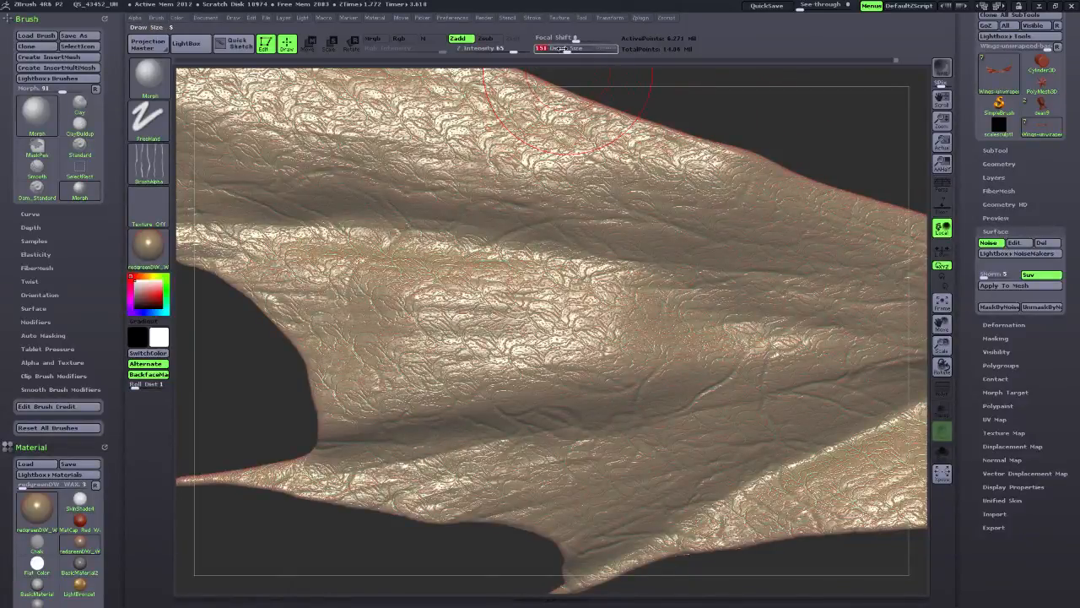
left_click(149, 121)
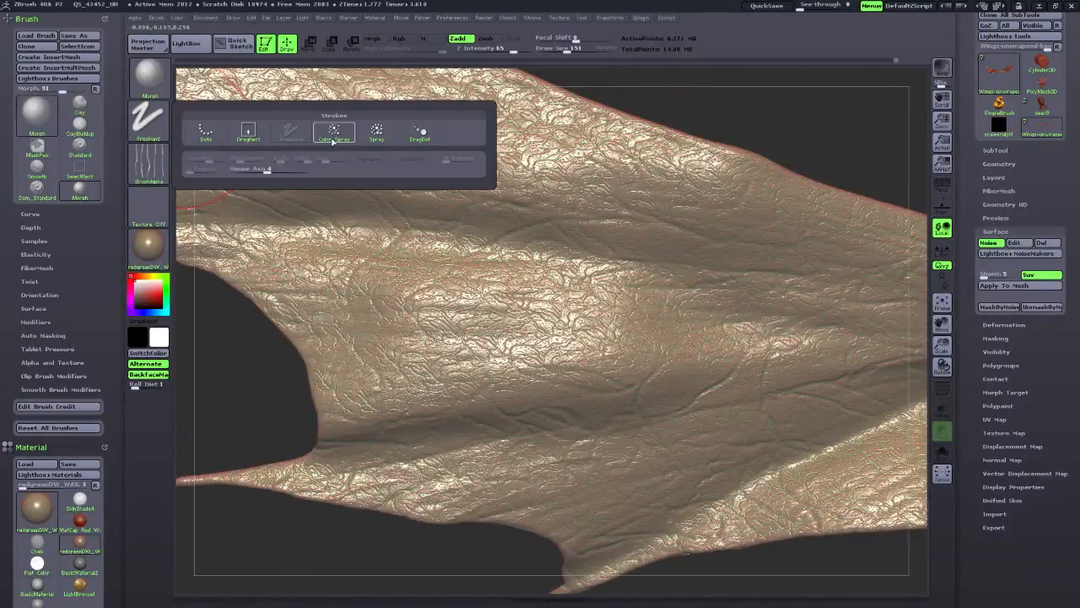
left_click(373, 137)
mouse_move(387, 199)
left_mouse_down()
mouse_move(357, 350)
mouse_move(362, 309)
mouse_move(414, 325)
mouse_move(533, 316)
left_mouse_up()
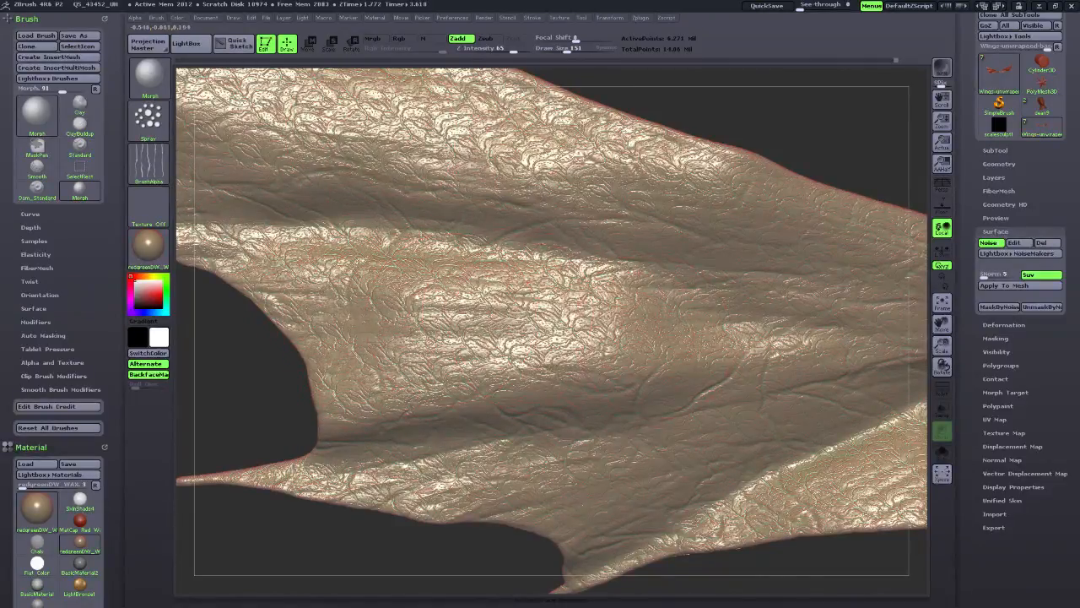
Set the Morph brush's Z Intensity to 100 and draw size to 104, and load Alpha 23.
left_click(525, 49)
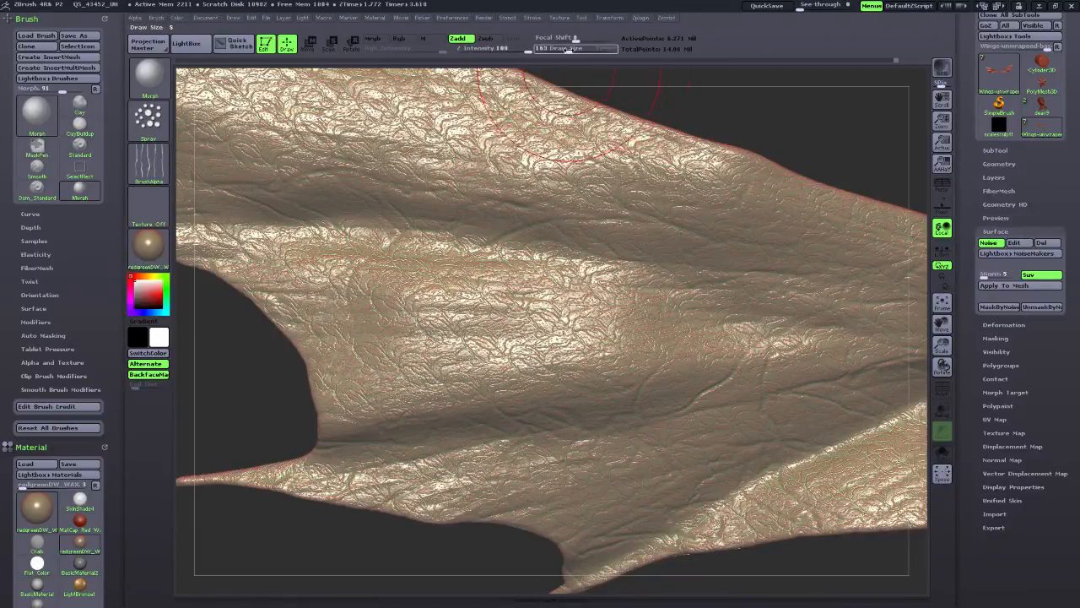
left_click(573, 50)
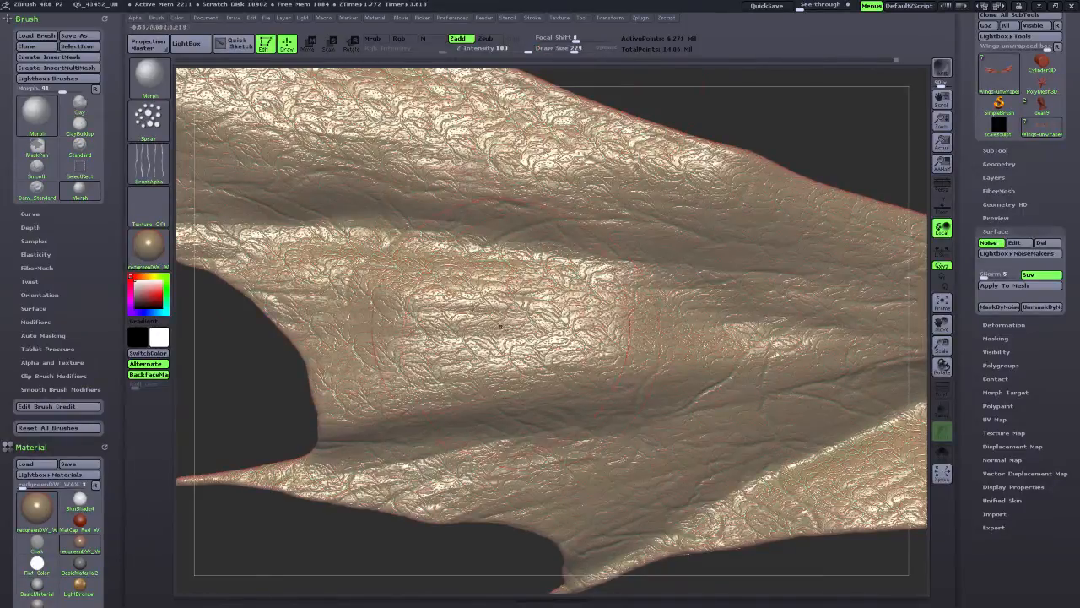
left_click(152, 169)
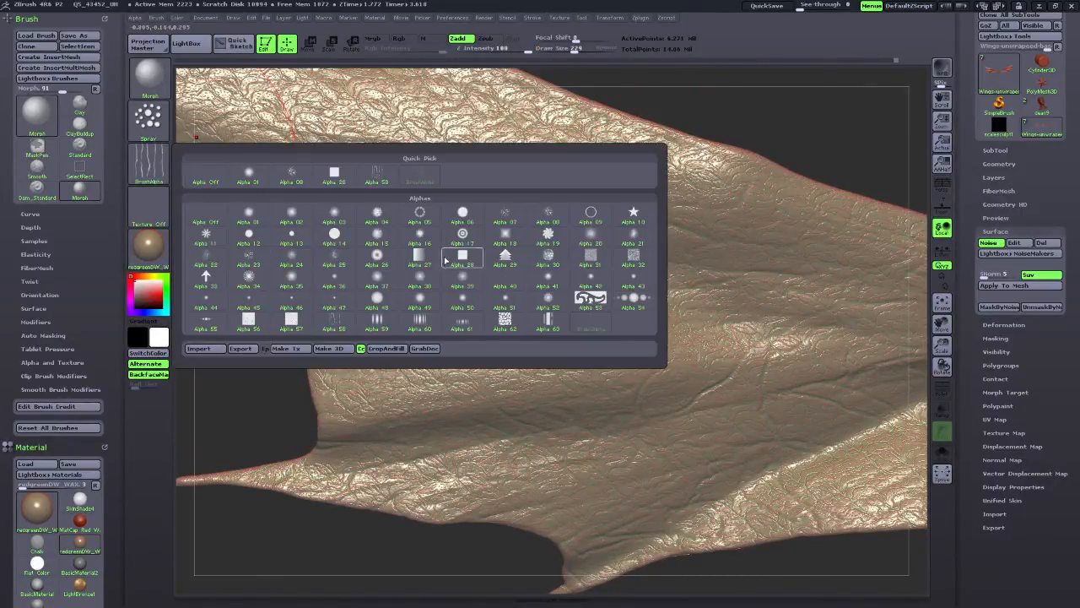
left_click(250, 255)
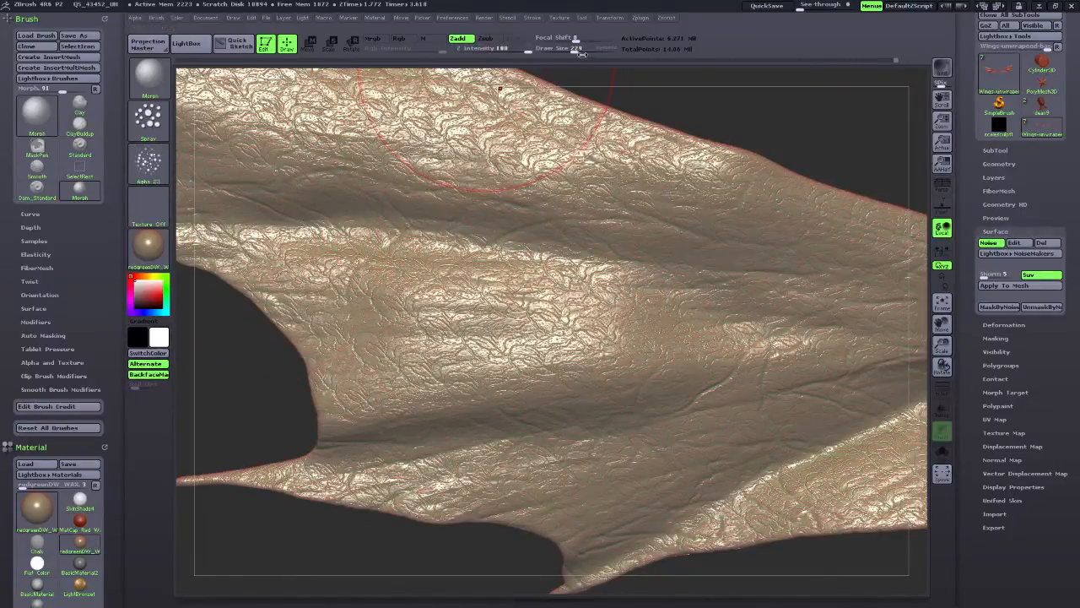
left_click_drag(574, 48, 562, 48)
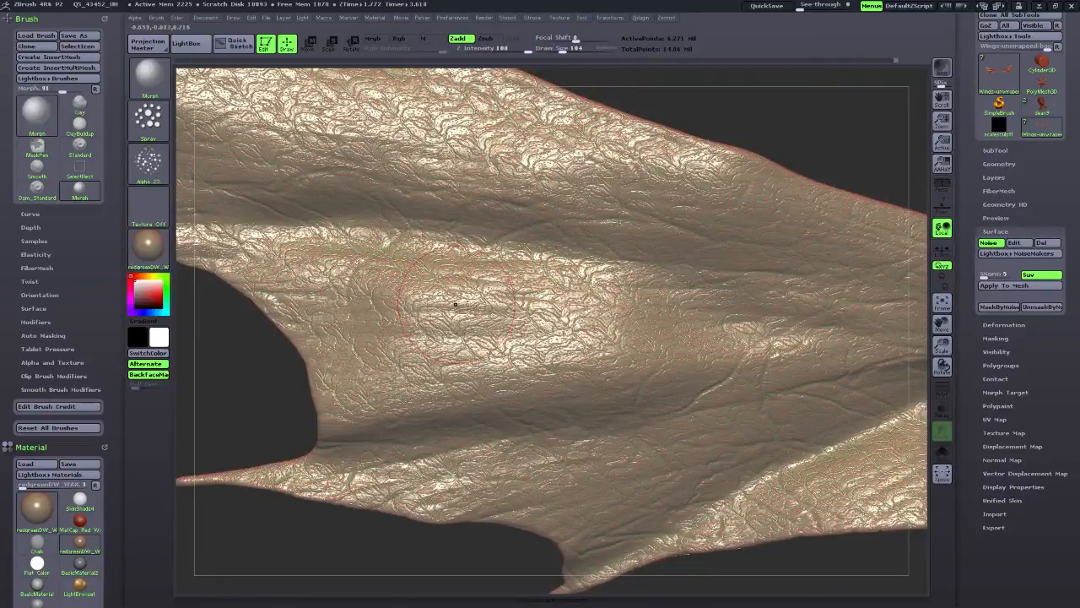
Show the layer list and try the Morph brush with Alpha 23 across the upper wing membrane.
mouse_move(772, 129)
left_mouse_down()
mouse_move(778, 114)
mouse_move(803, 149)
left_mouse_up()
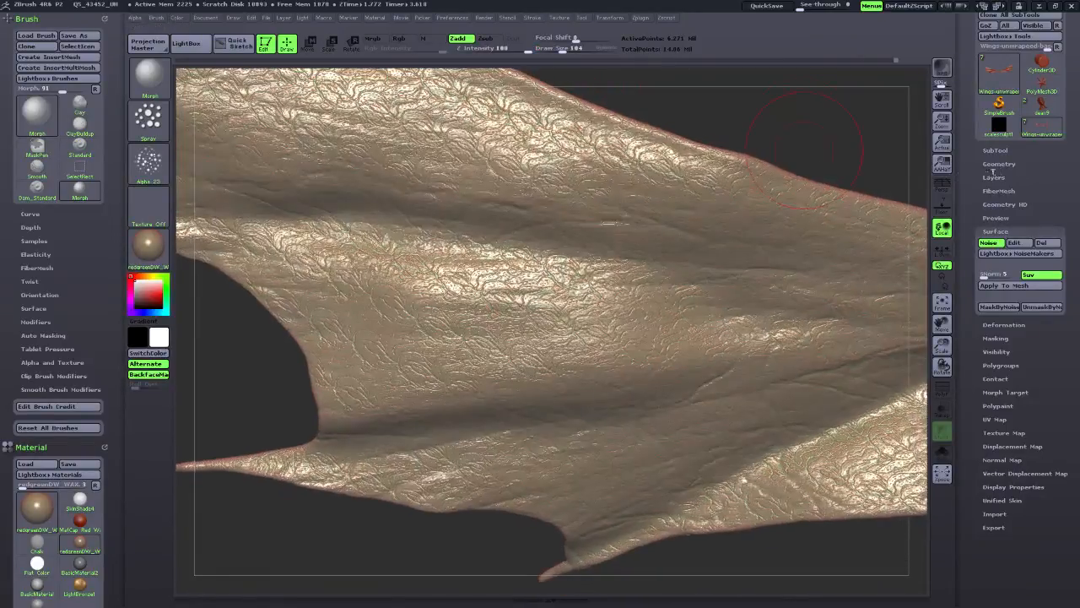
left_click(993, 178)
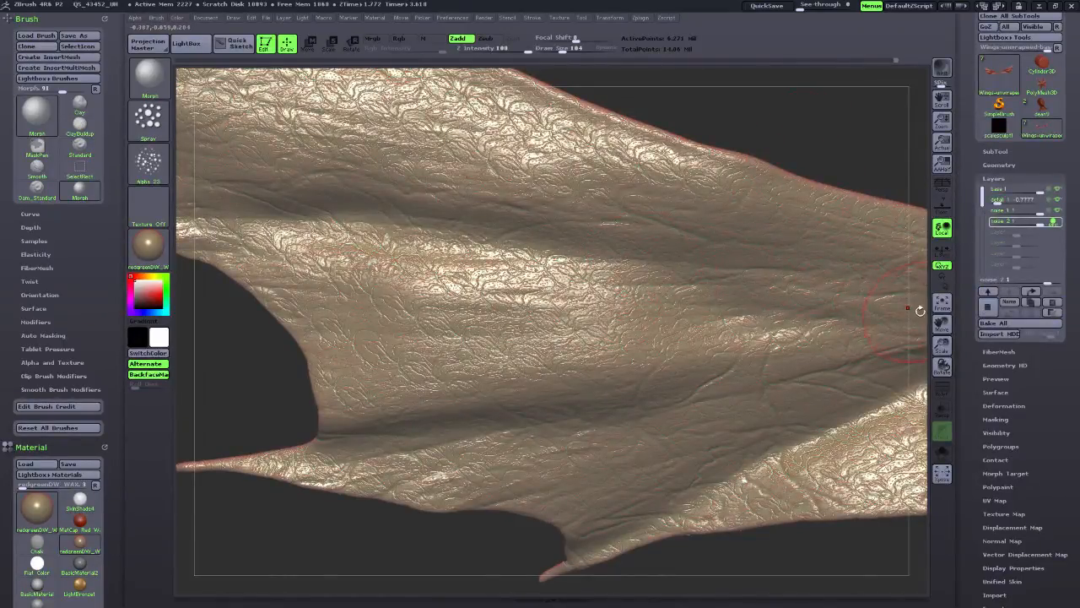
left_click_drag(908, 308, 861, 491, "alt")
mouse_move(433, 292)
left_mouse_down()
mouse_move(420, 281)
mouse_move(526, 334)
left_mouse_up()
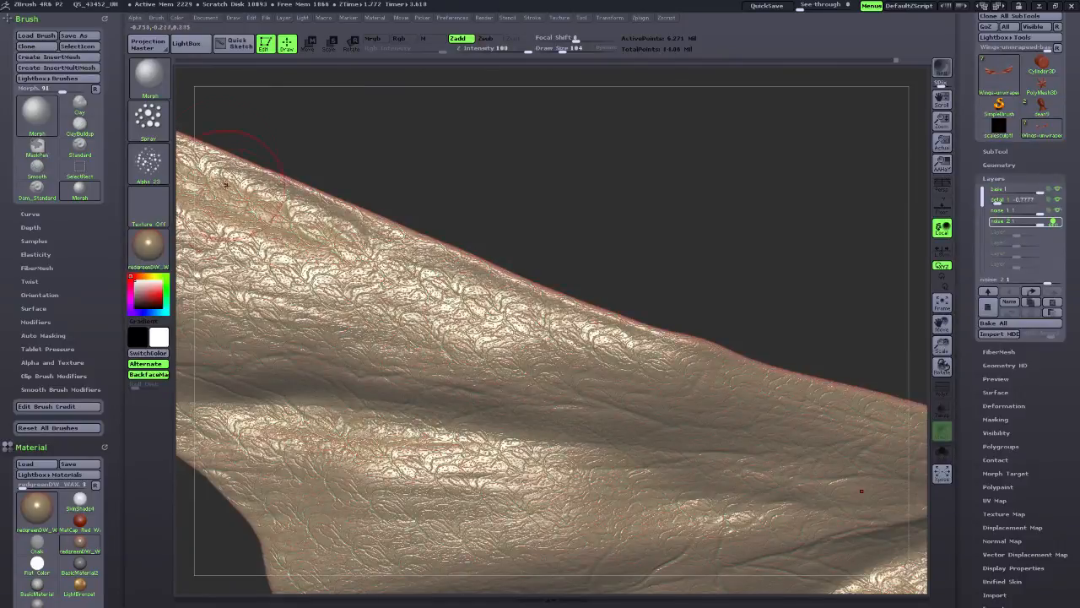
Switch the Morph brush to Alpha 04 and try it along the upper wing membrane.
left_click(152, 156)
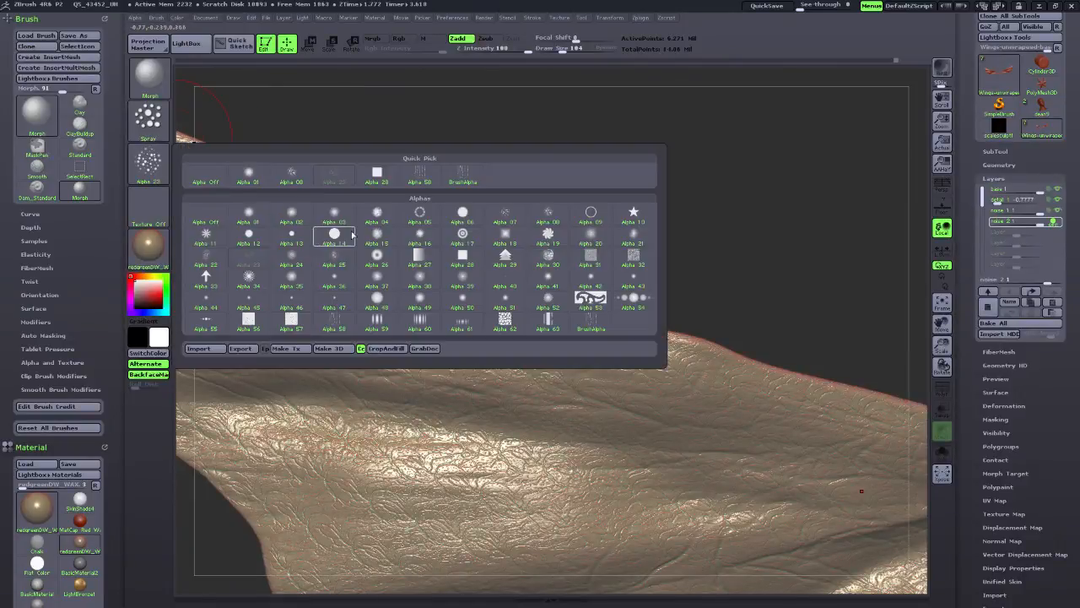
left_click(366, 211)
left_click_drag(306, 296, 268, 291)
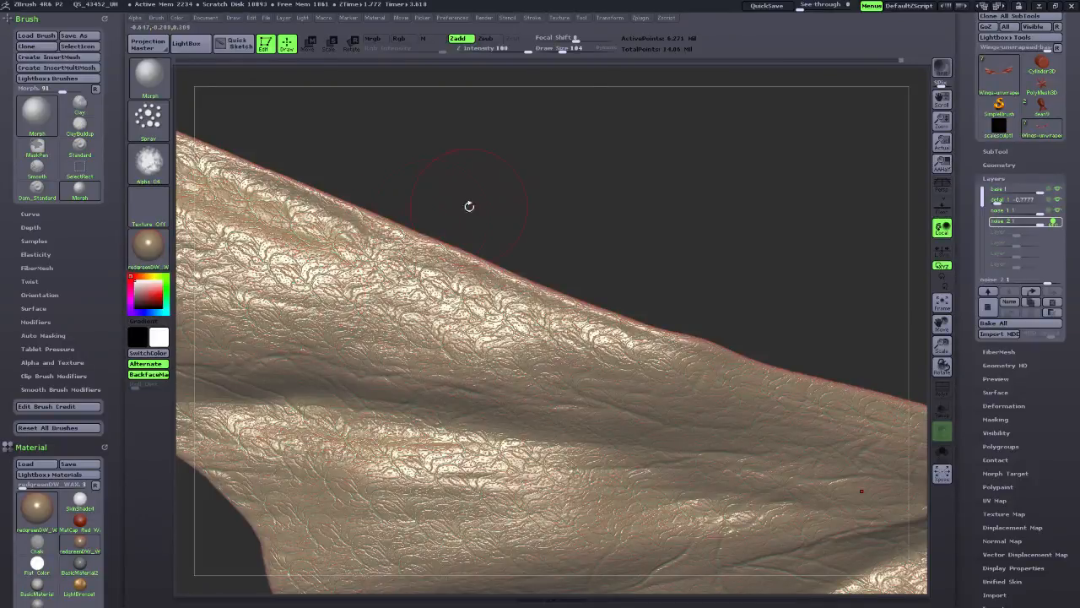
mouse_move(467, 205)
left_mouse_down()
mouse_move(368, 164)
mouse_move(291, 158)
left_mouse_up()
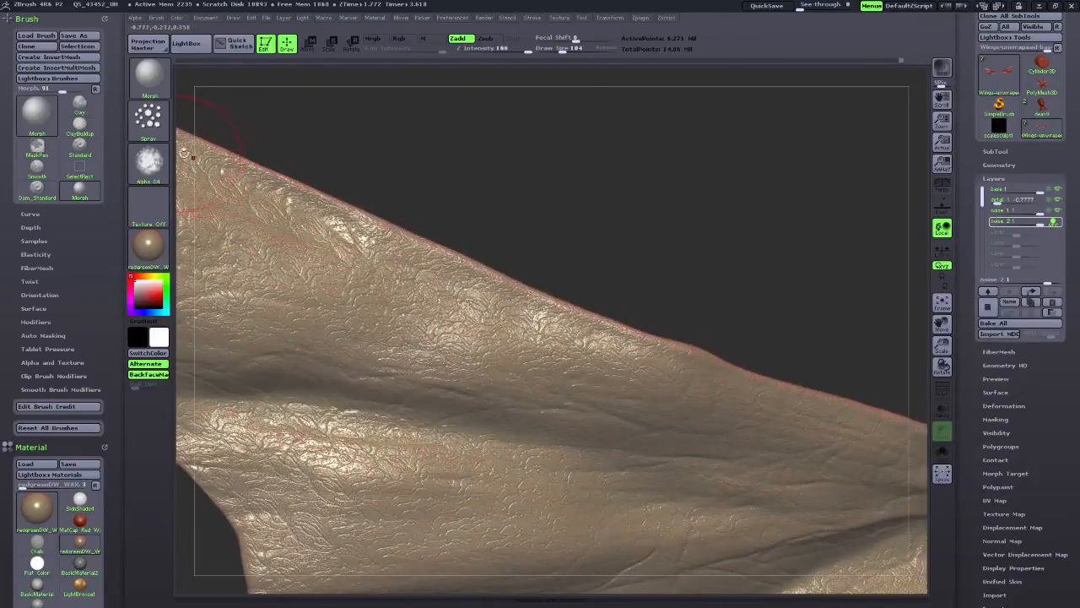
Set the Morph brush to the FreeHand stroke with Alpha 01 and test it on the upper membrane from several angles.
left_click(151, 125)
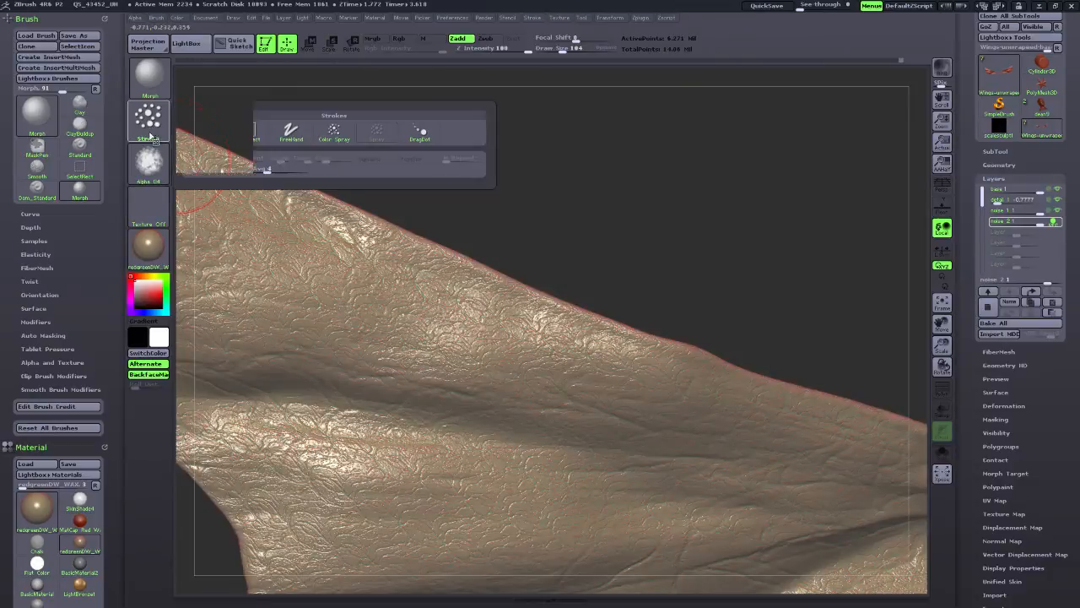
left_click(285, 131)
left_click(148, 163)
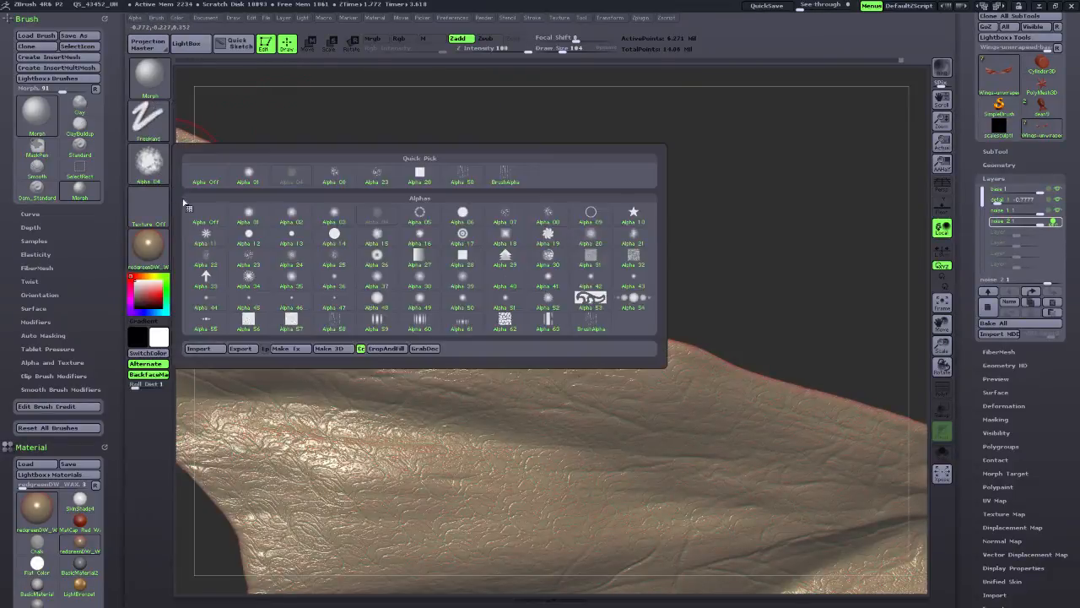
left_click(253, 219)
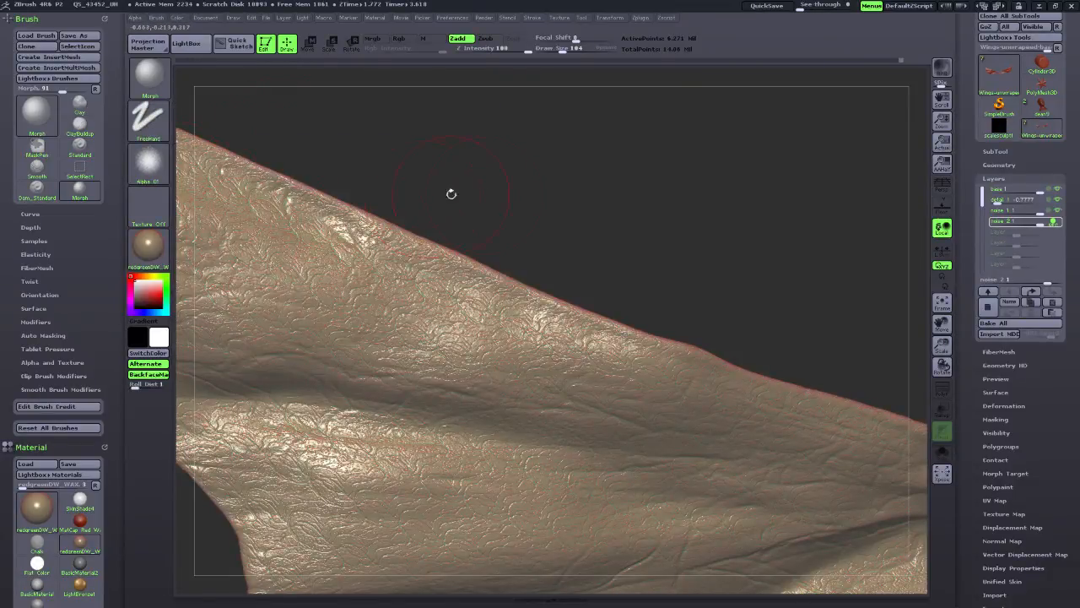
mouse_move(450, 194)
left_mouse_down()
mouse_move(494, 226)
mouse_move(535, 216)
left_mouse_up()
left_click_drag(605, 282, 924, 381)
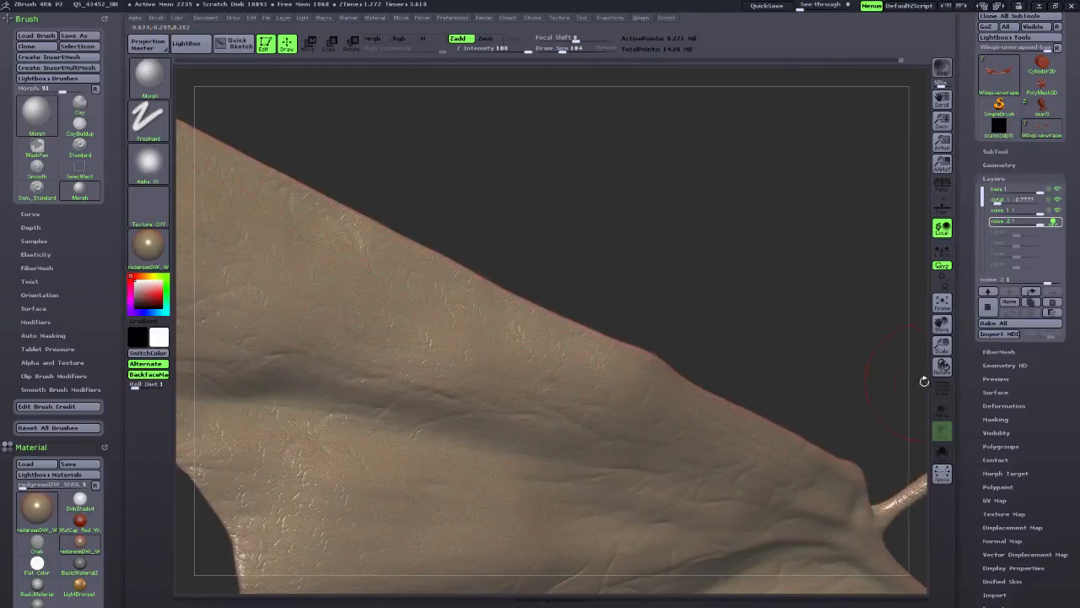
left_click_drag(791, 350, 731, 369)
left_click_drag(752, 318, 541, 358)
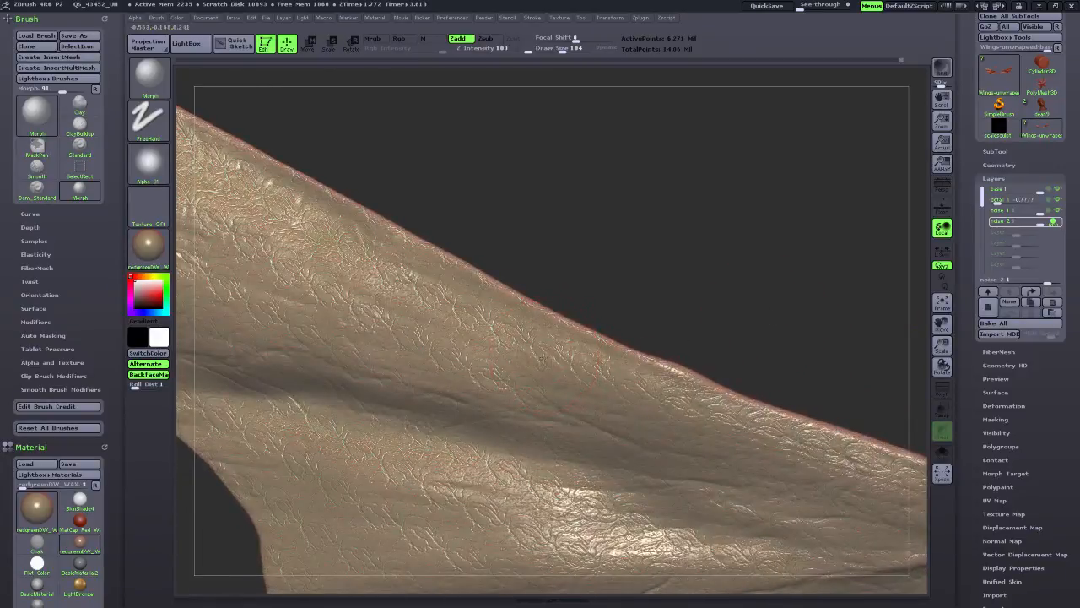
left_click_drag(736, 287, 898, 291)
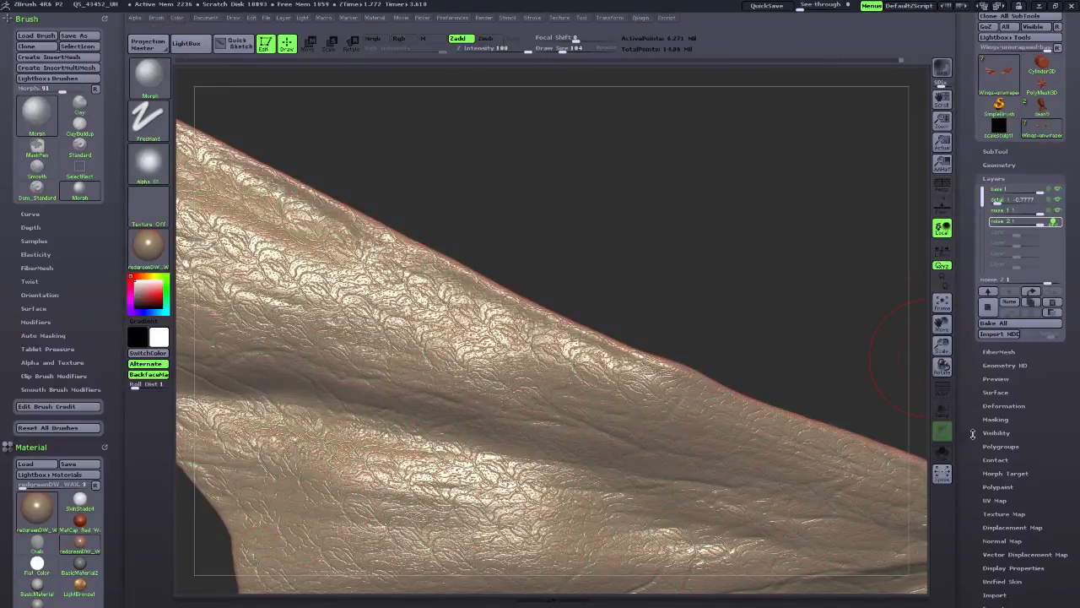
Open the surface noise settings and switch the noise off to inspect the sculpt underneath.
scroll(972, 434, "down", 2)
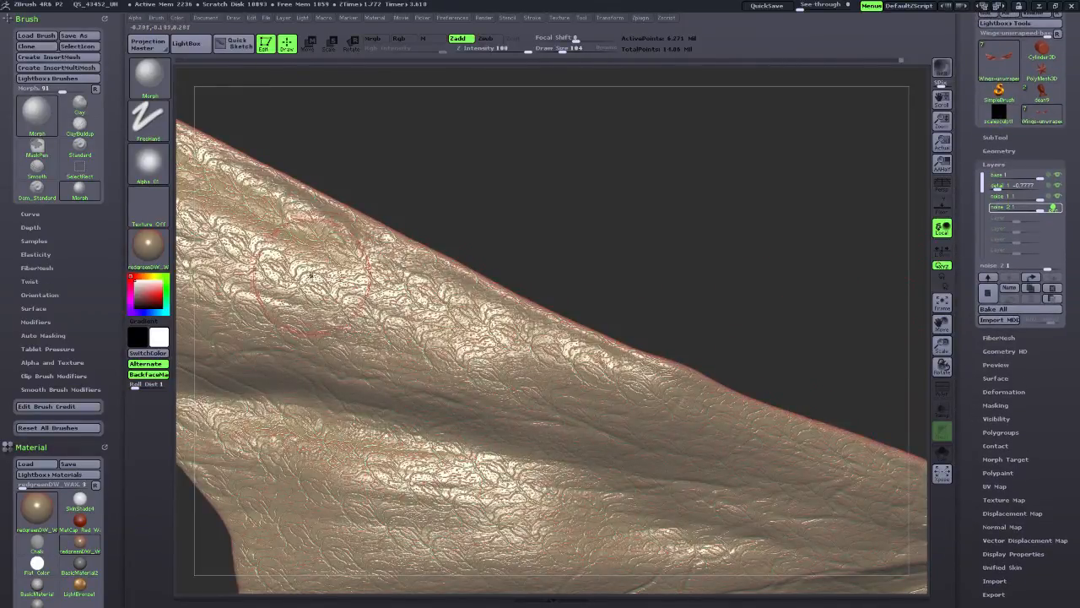
left_click_drag(707, 292, 721, 301)
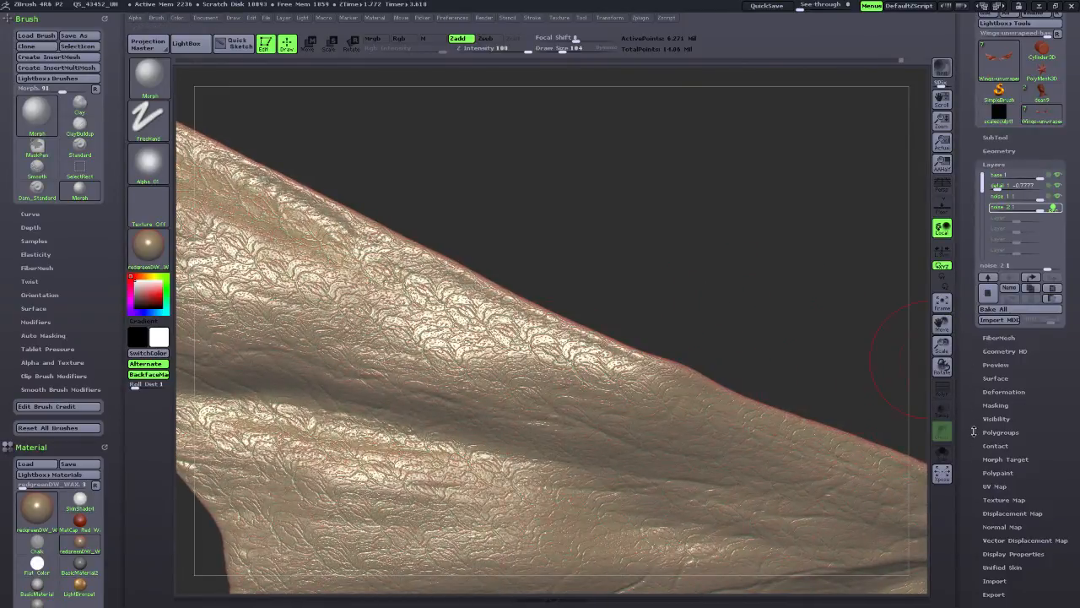
scroll(973, 431, "down", 3)
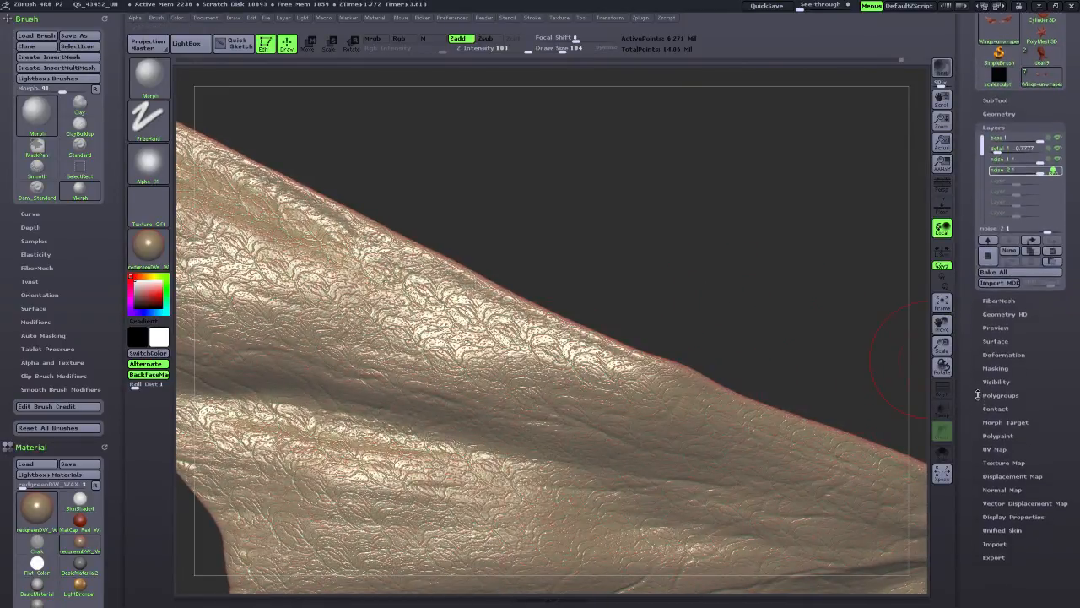
left_click(992, 333)
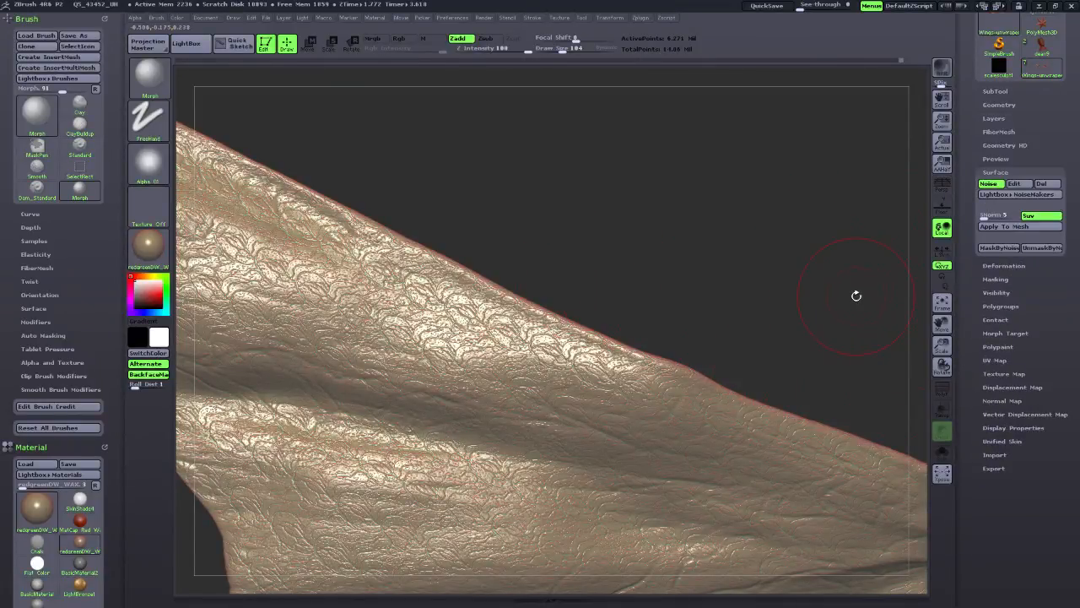
key("ctrl")
left_click(988, 182)
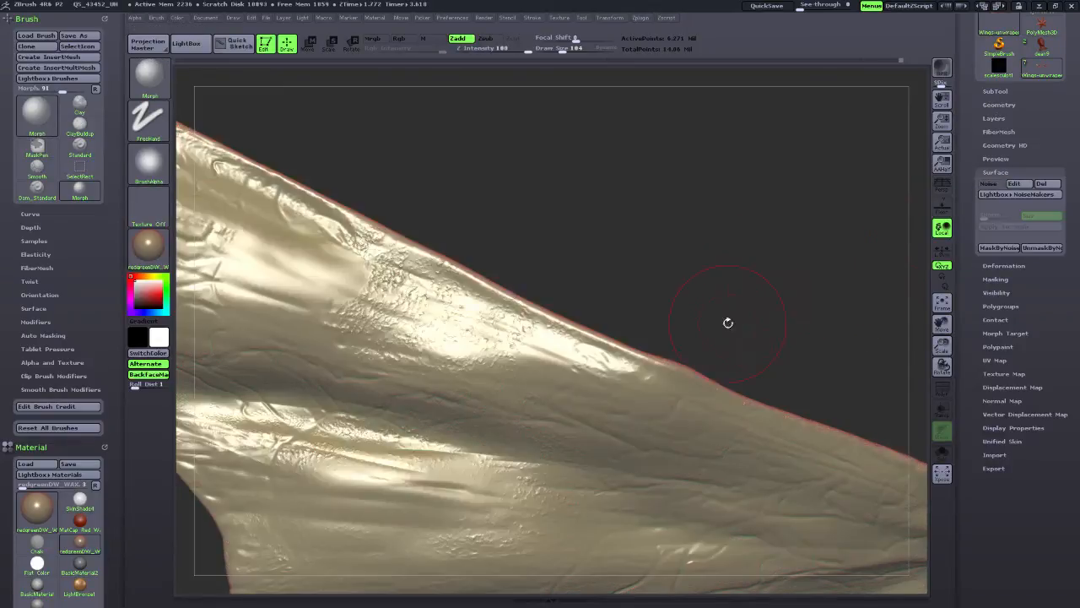
key("ctrl")
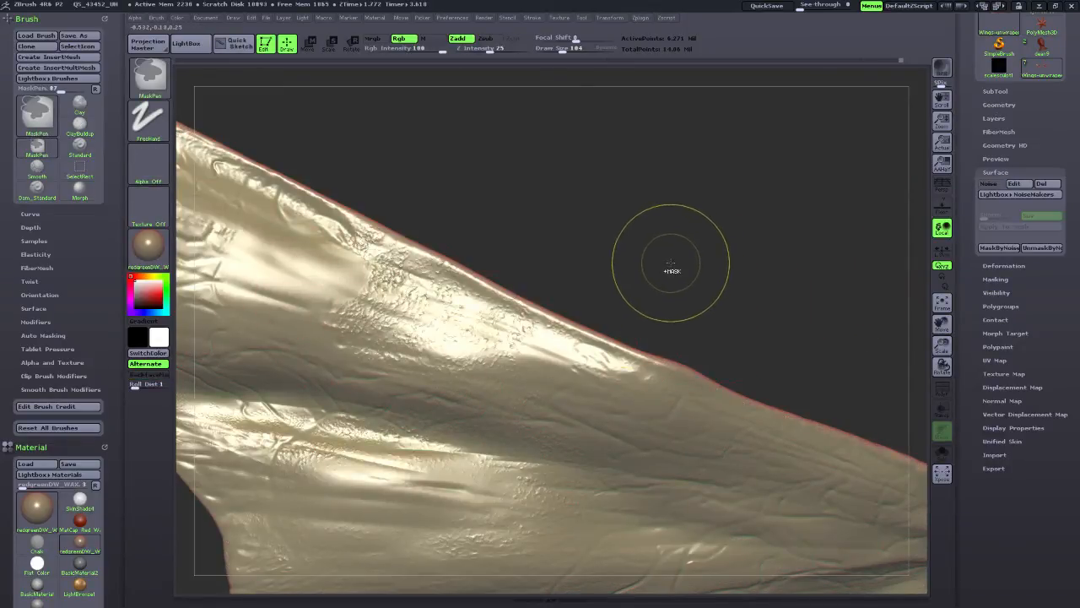
Undo the recent Morph strokes on the wing, switching the surface noise off and on to check the veins underneath.
key("ctrl+z")
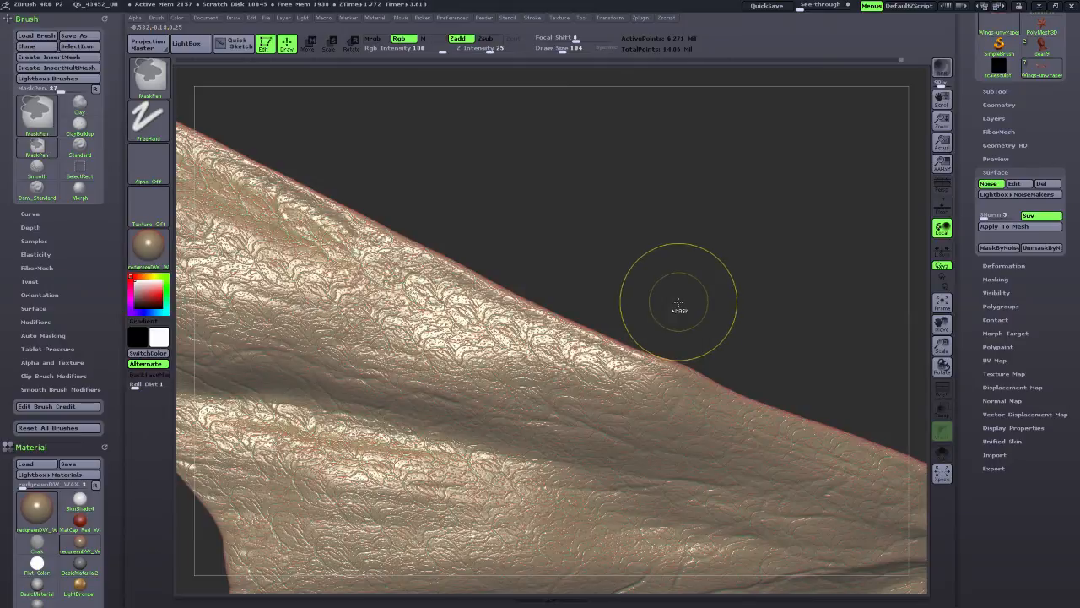
left_click(989, 183)
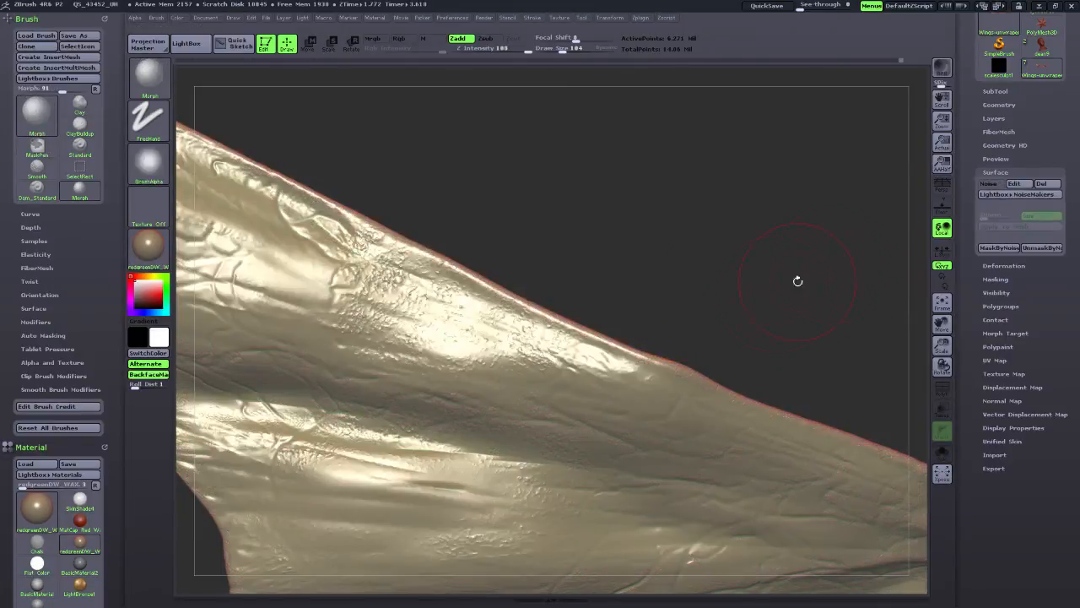
left_click(989, 183)
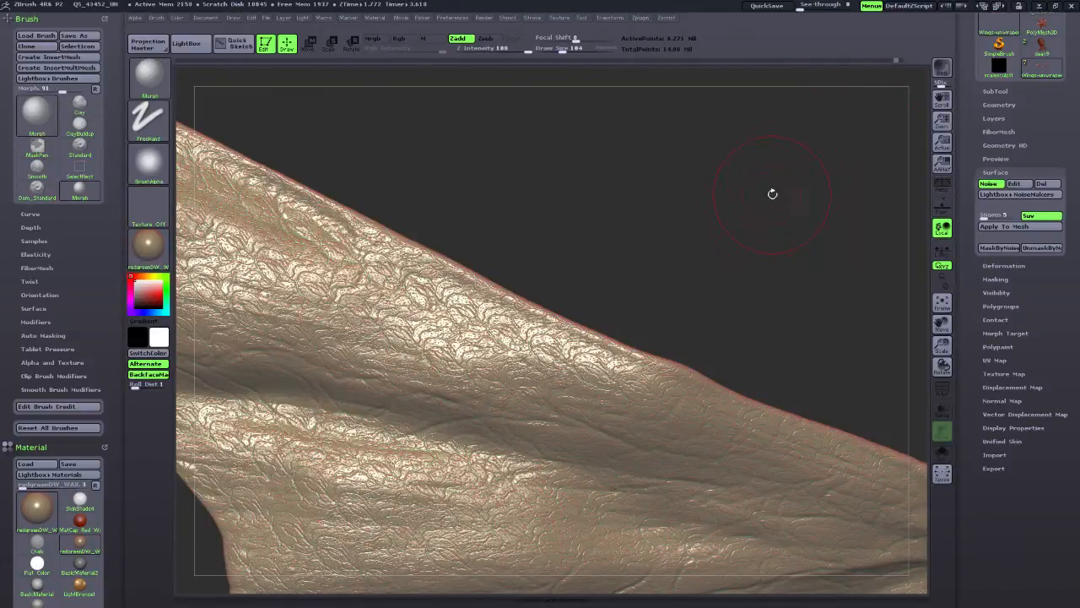
left_click(989, 184)
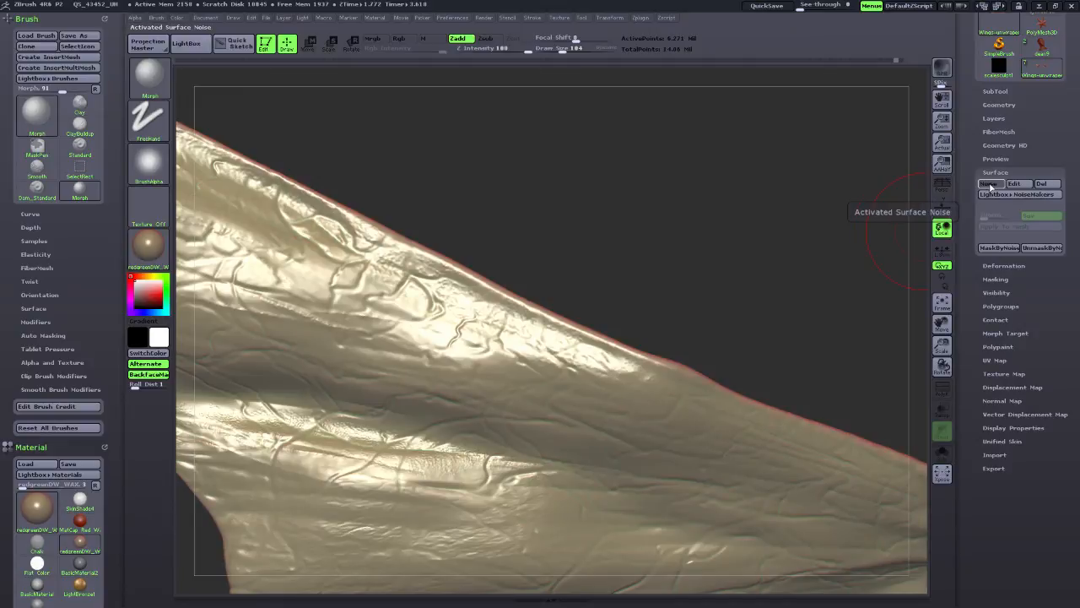
left_click(990, 184)
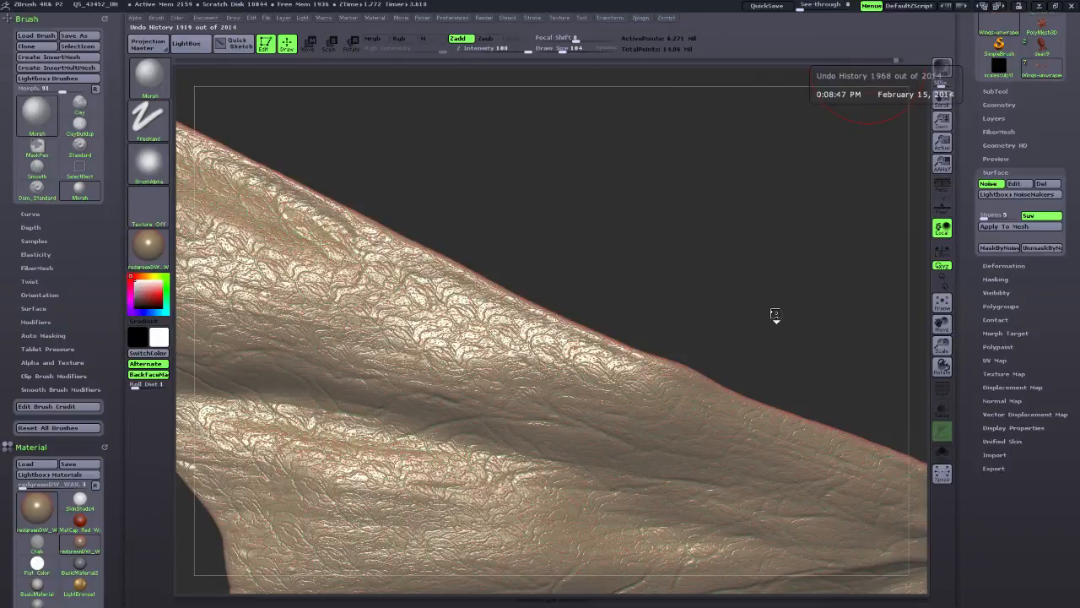
Compare earlier undo history states with the surface noise on and off, and return to the one containing the noise 2 layer.
key("ctrl+z")
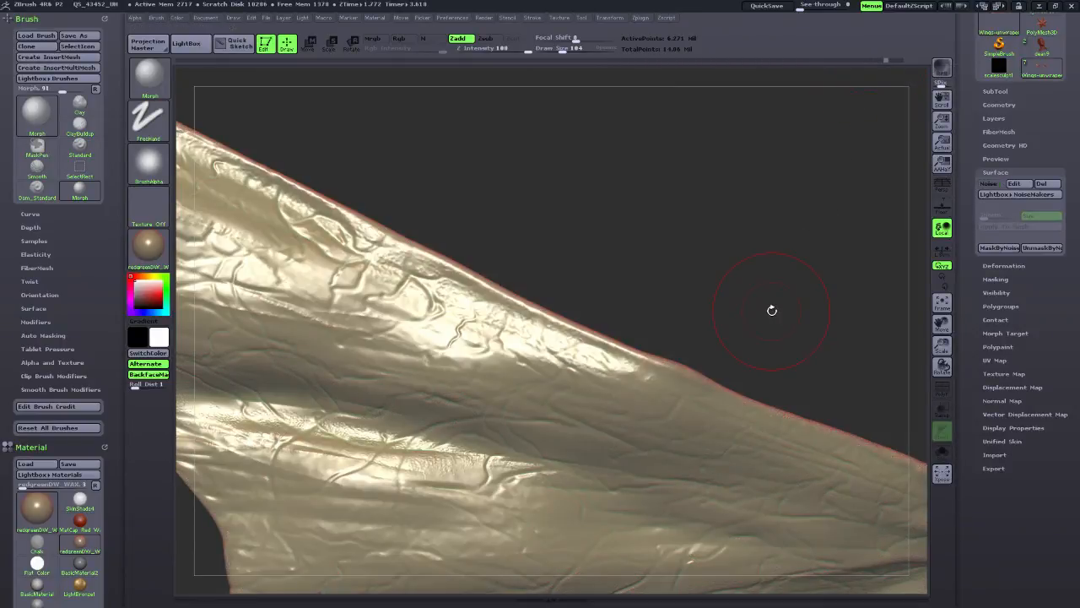
left_click(992, 184)
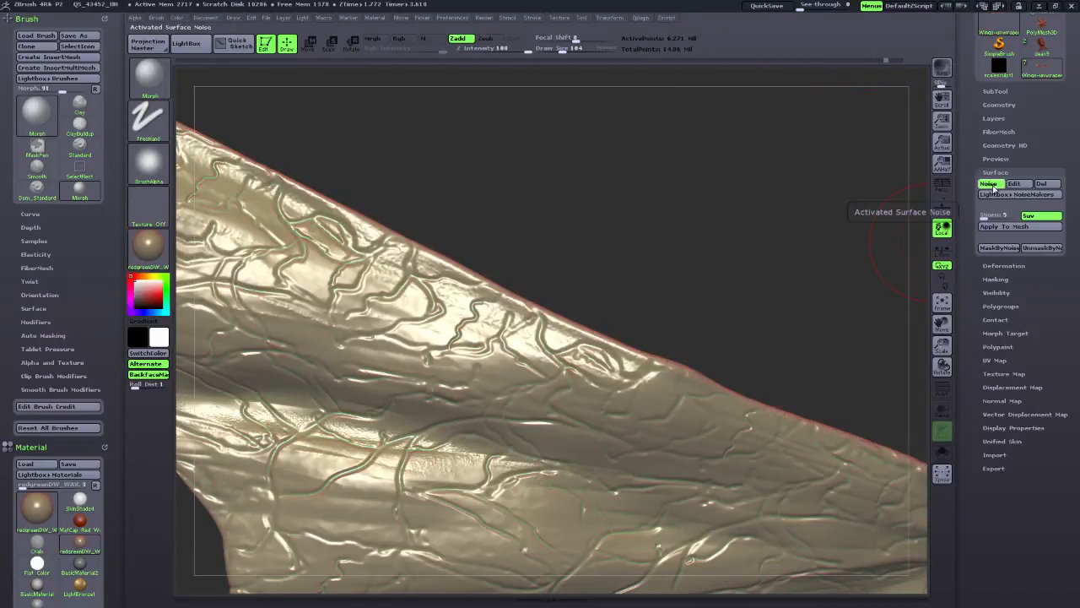
left_click(892, 65)
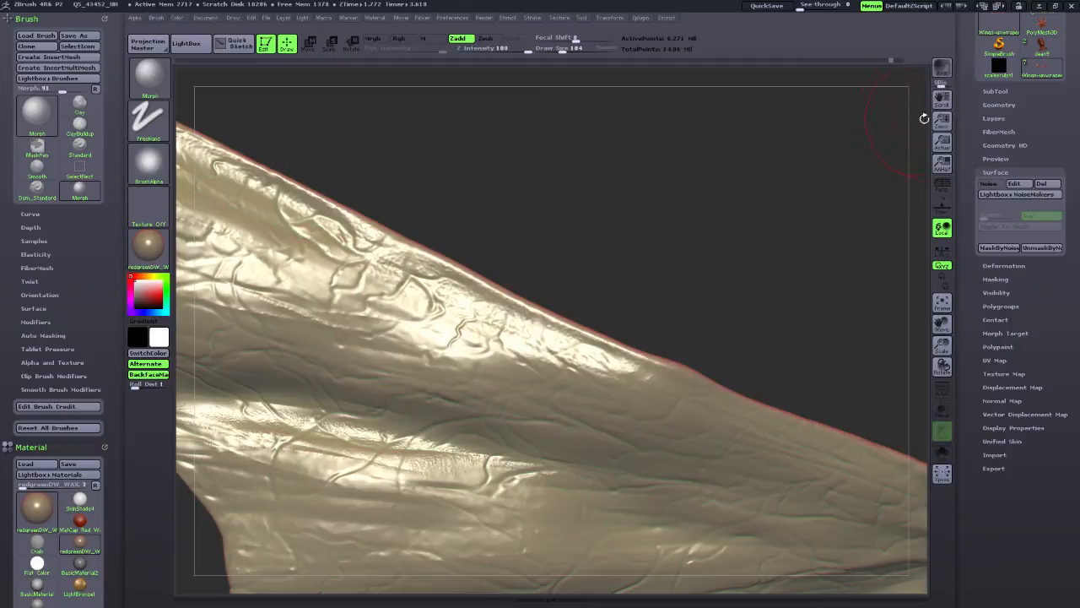
left_click(985, 185)
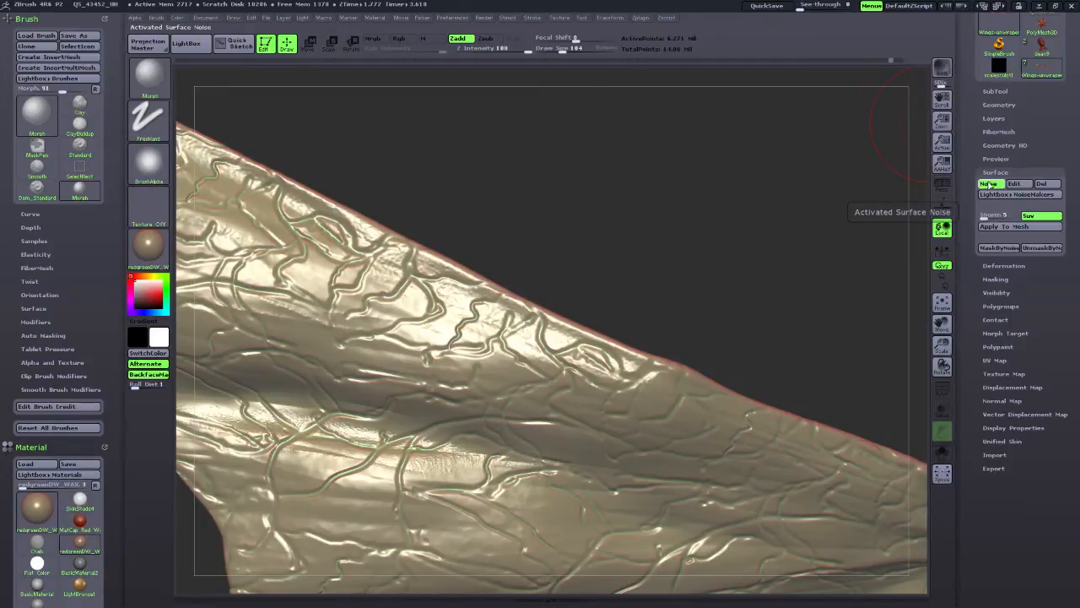
left_click(989, 185)
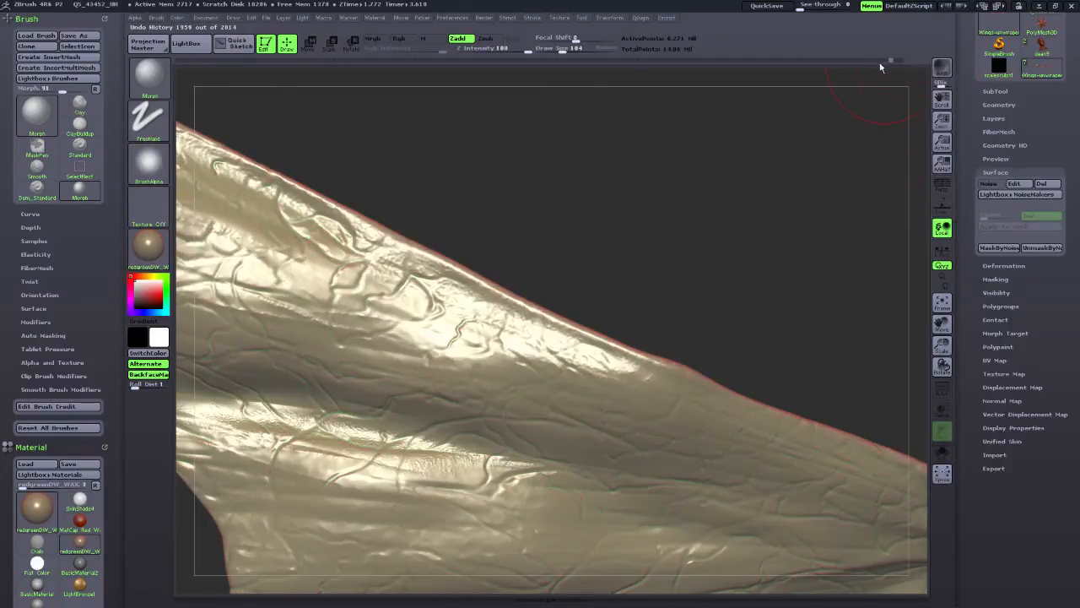
left_click(996, 119)
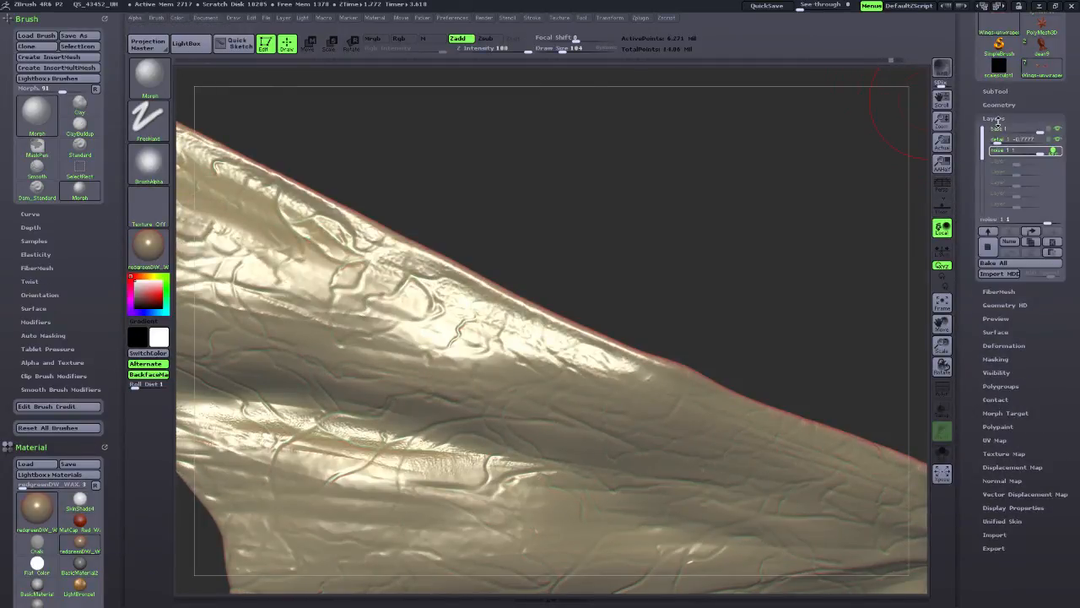
left_click(896, 61)
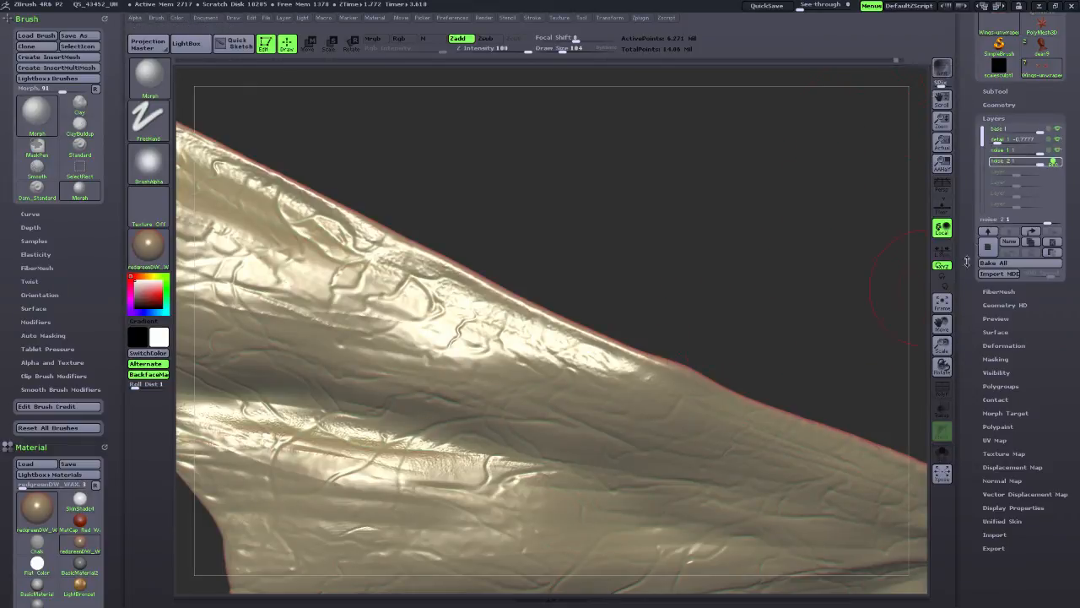
Turn the surface noise back on and load the wingpattern1 image as its alpha.
scroll(972, 332, "down", 1)
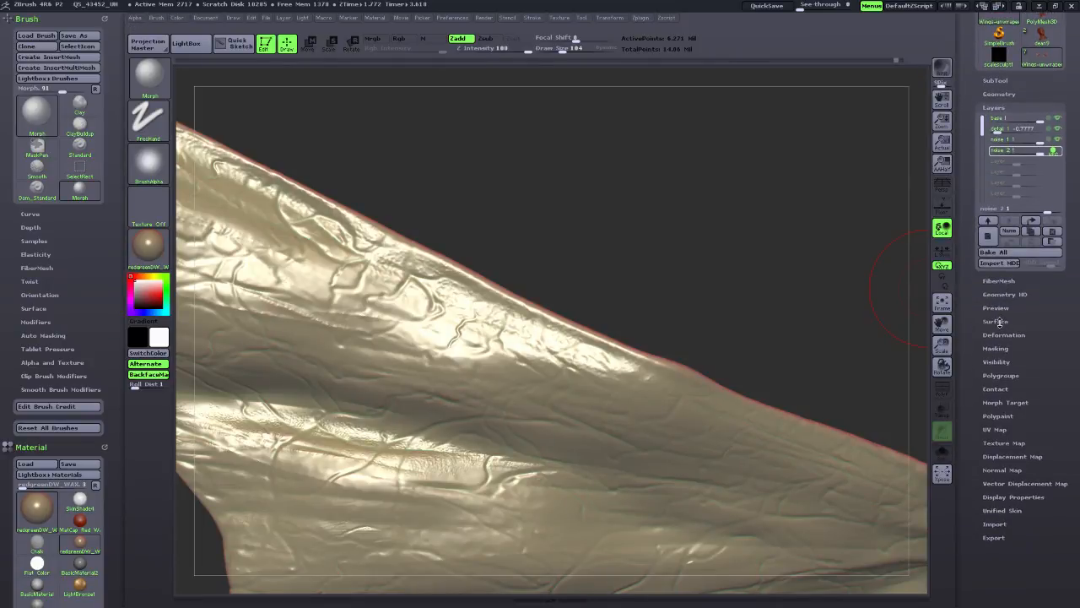
left_click(998, 322)
left_click(988, 173)
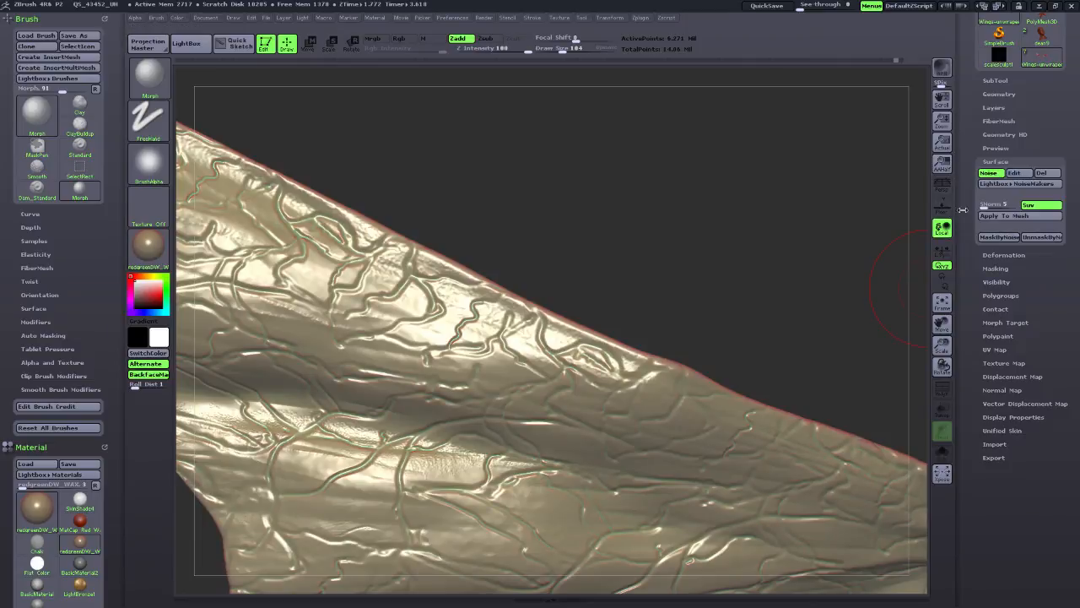
left_click(1013, 172)
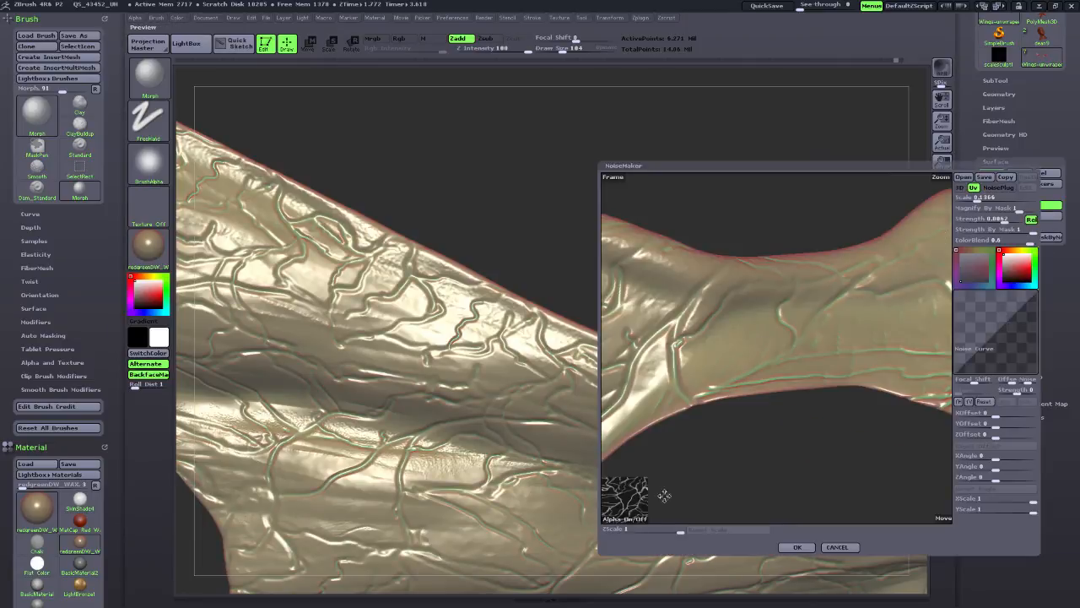
left_click(621, 509)
scroll(413, 236, "down", 3)
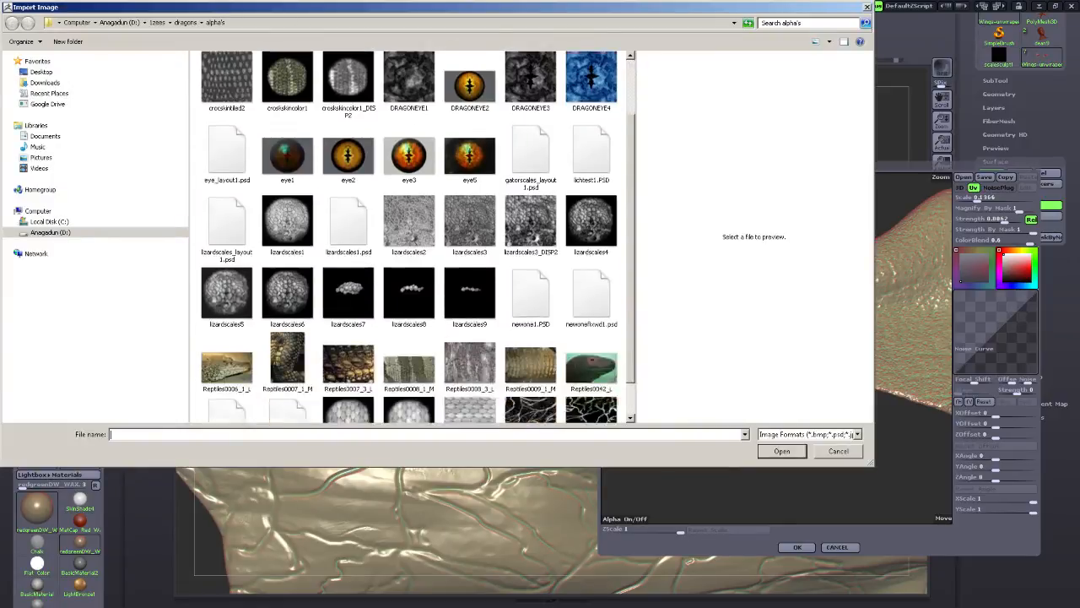
left_click(592, 383)
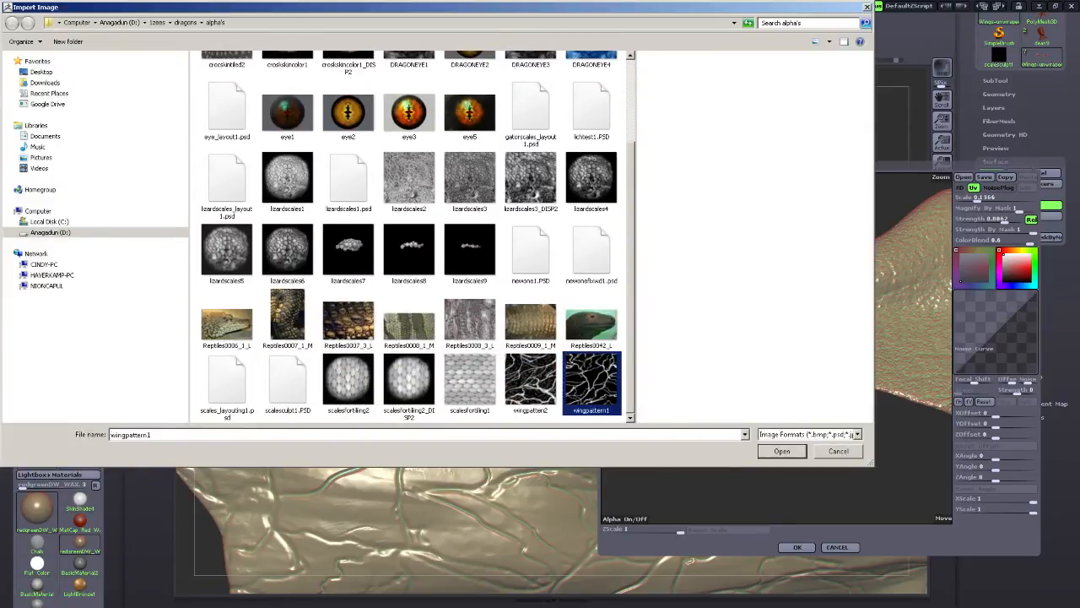
left_click(781, 449)
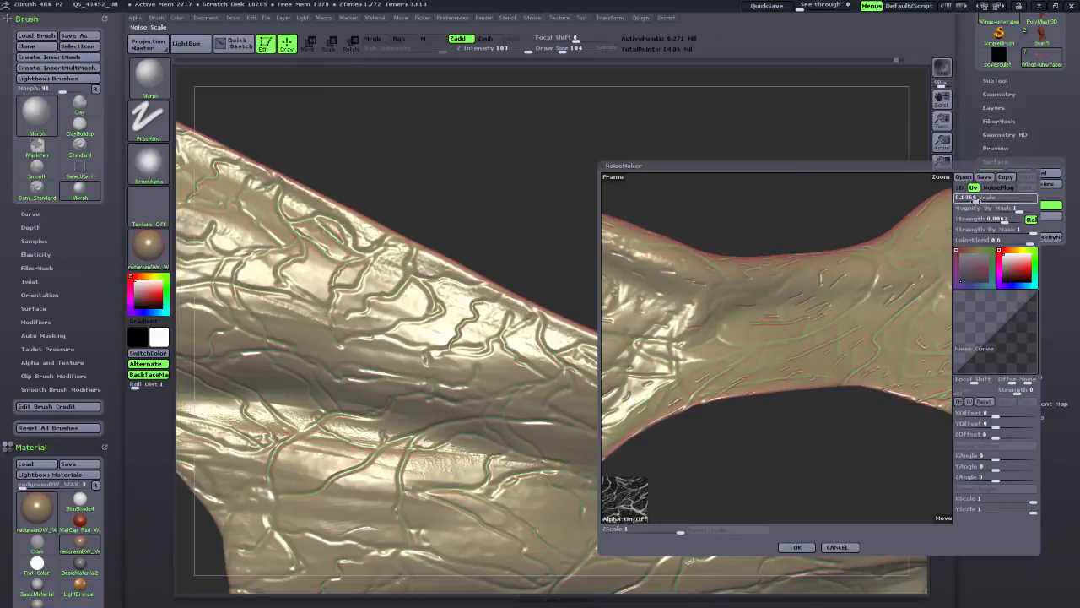
Set the noise scale to 0.0273 and its strength to 0.0103, checking the finer pattern on the wings before accepting.
left_click_drag(977, 201, 971, 201)
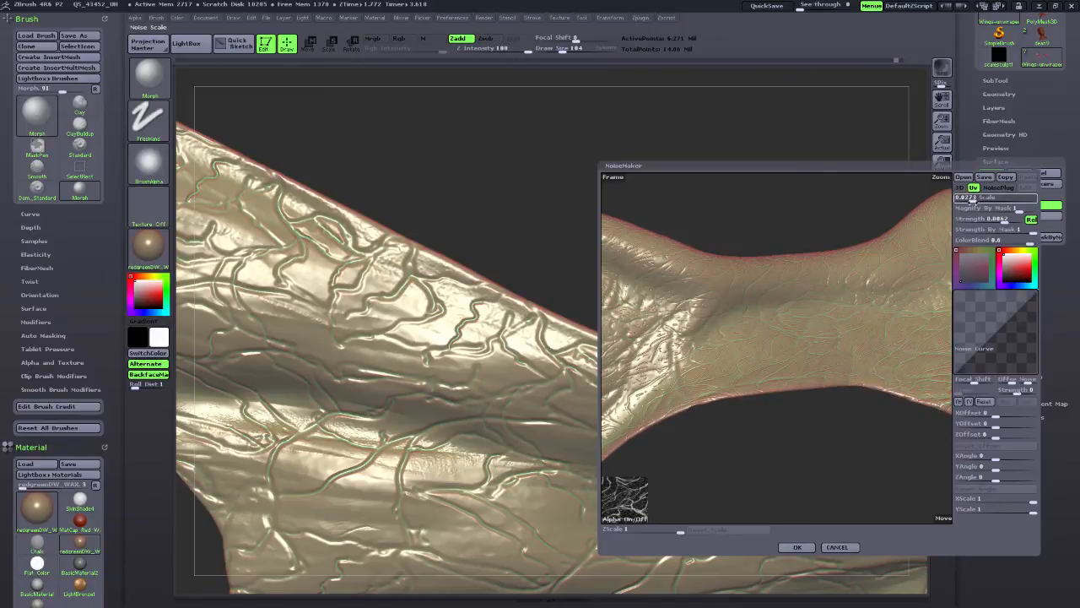
left_click_drag(840, 223, 946, 325)
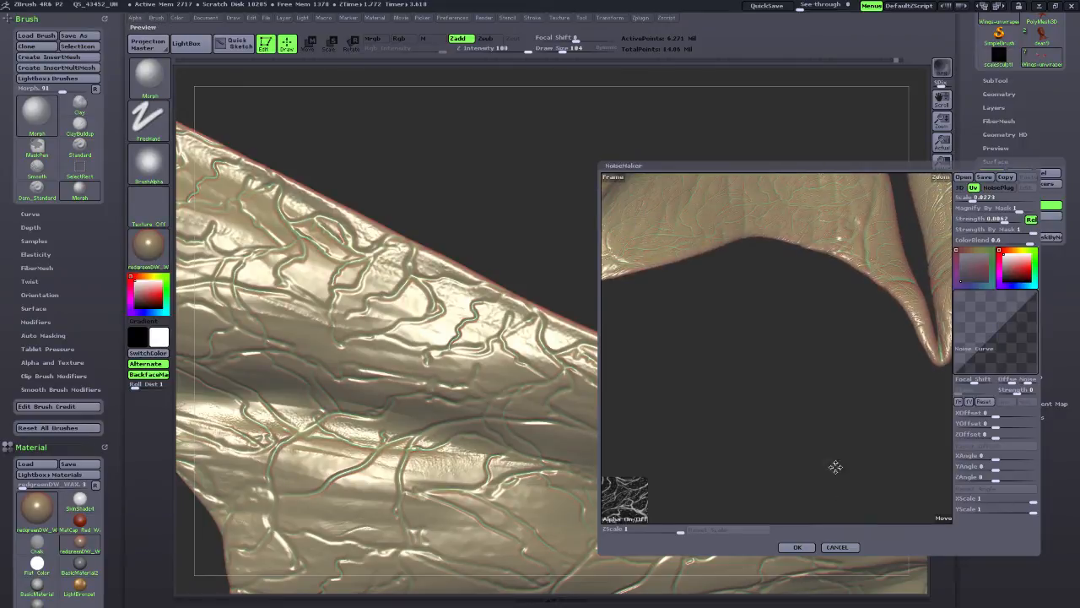
left_click_drag(939, 523, 951, 575)
left_click_drag(847, 492, 857, 447)
mouse_move(967, 200)
left_mouse_down()
mouse_move(1007, 221)
mouse_move(974, 200)
left_mouse_up()
left_click(977, 198)
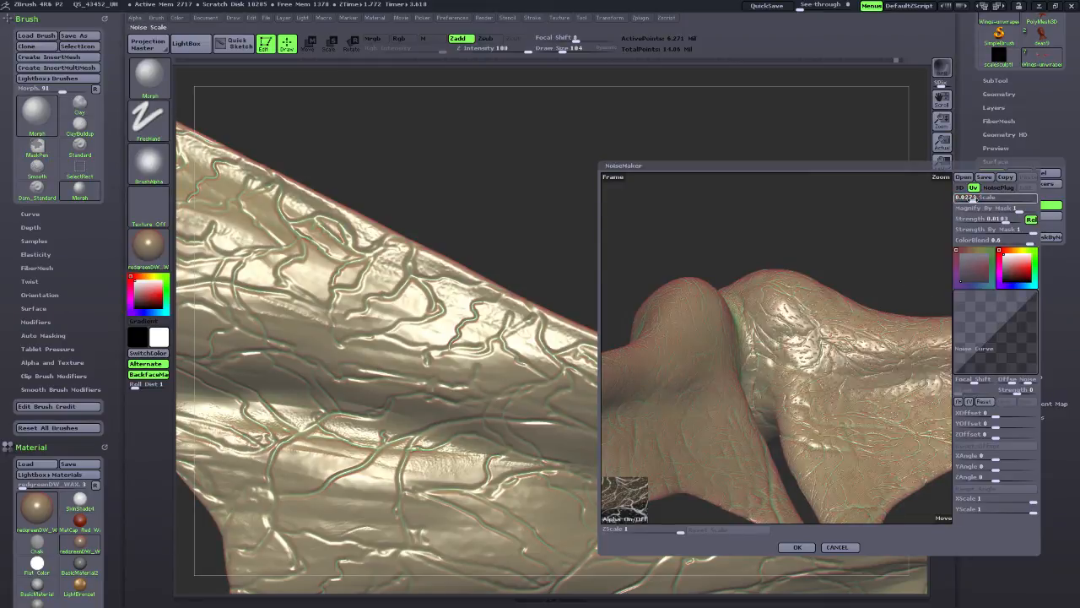
left_click(797, 546)
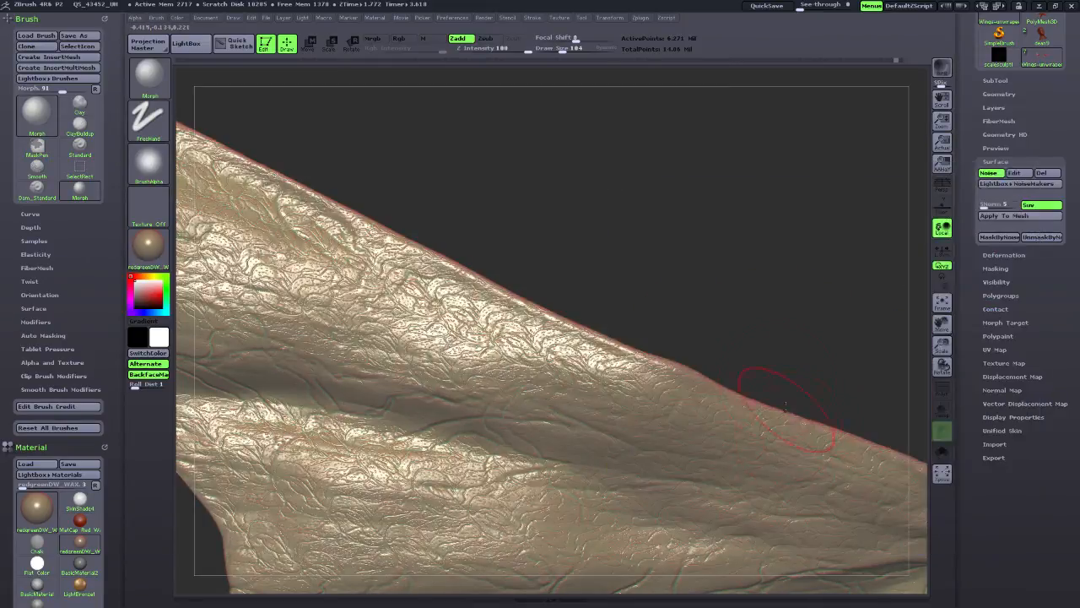
Apply the finer vein noise to the wing mesh and bring up the layer list.
left_click_drag(723, 260, 733, 262)
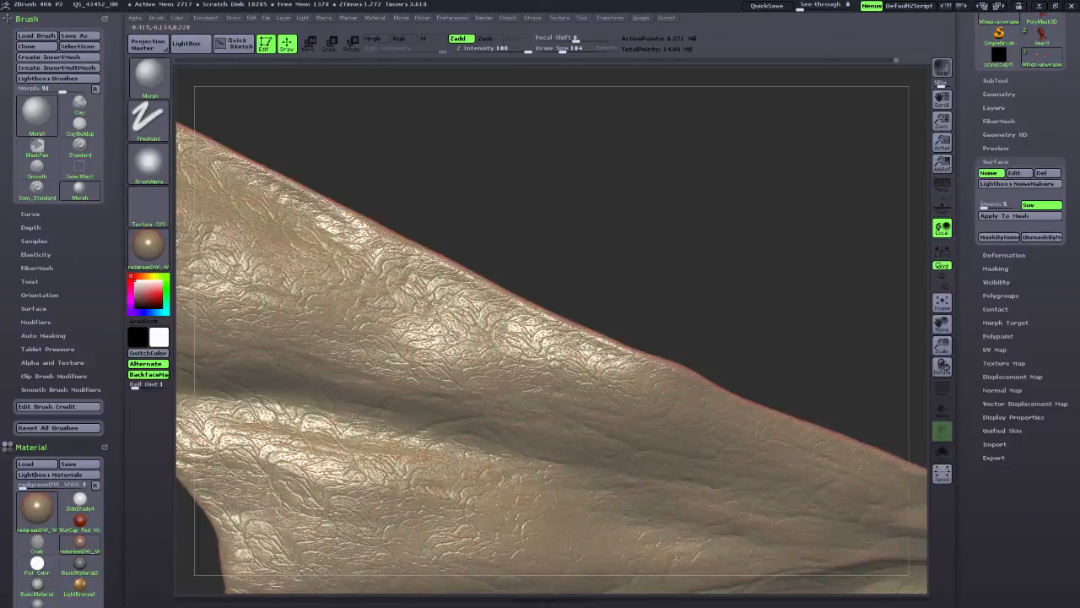
left_click(1004, 216)
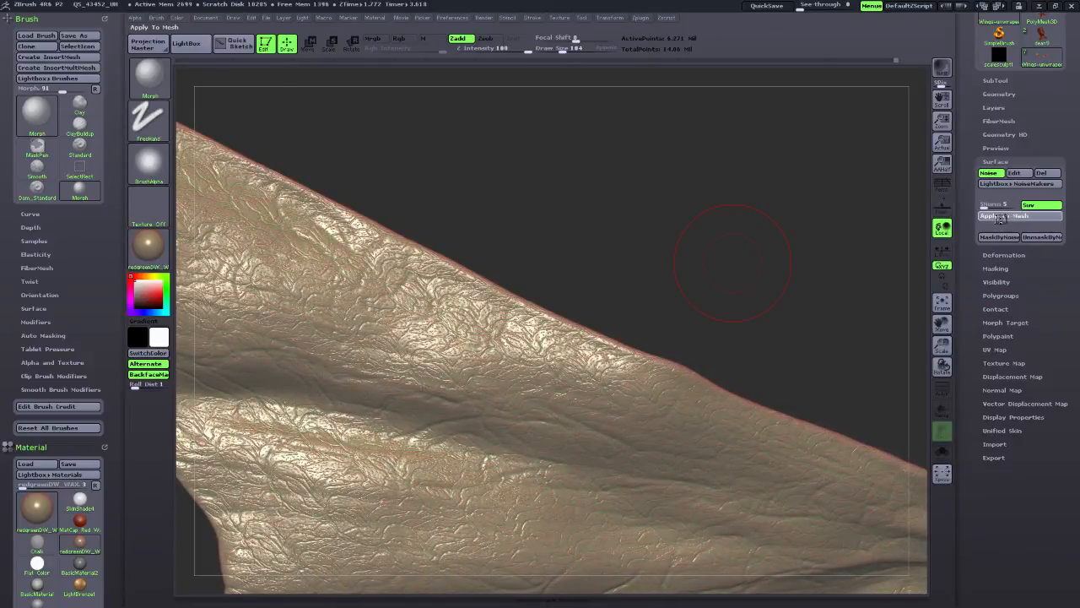
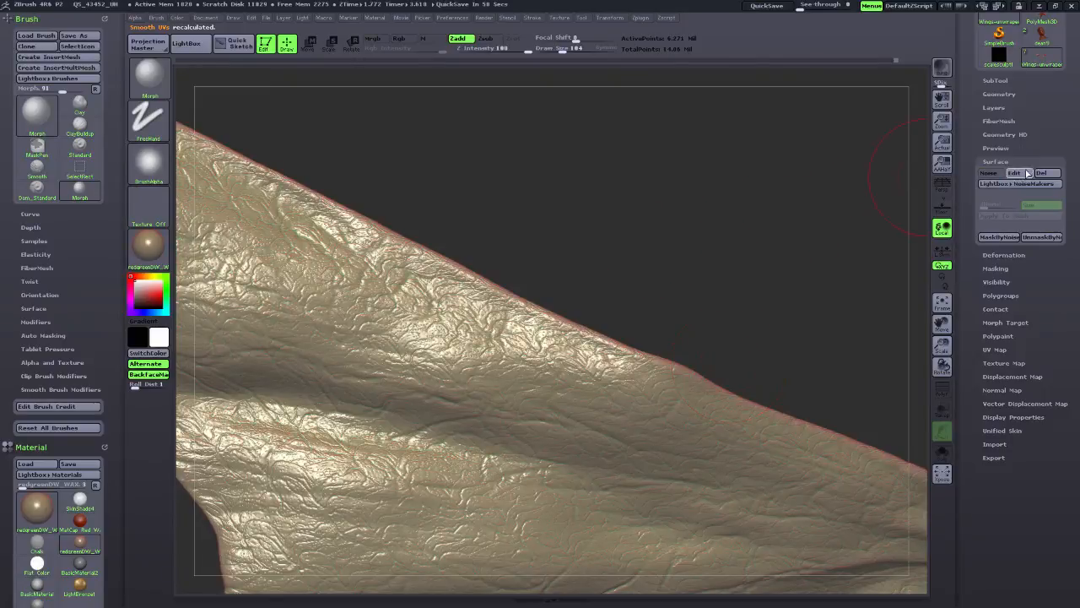
left_click(993, 108)
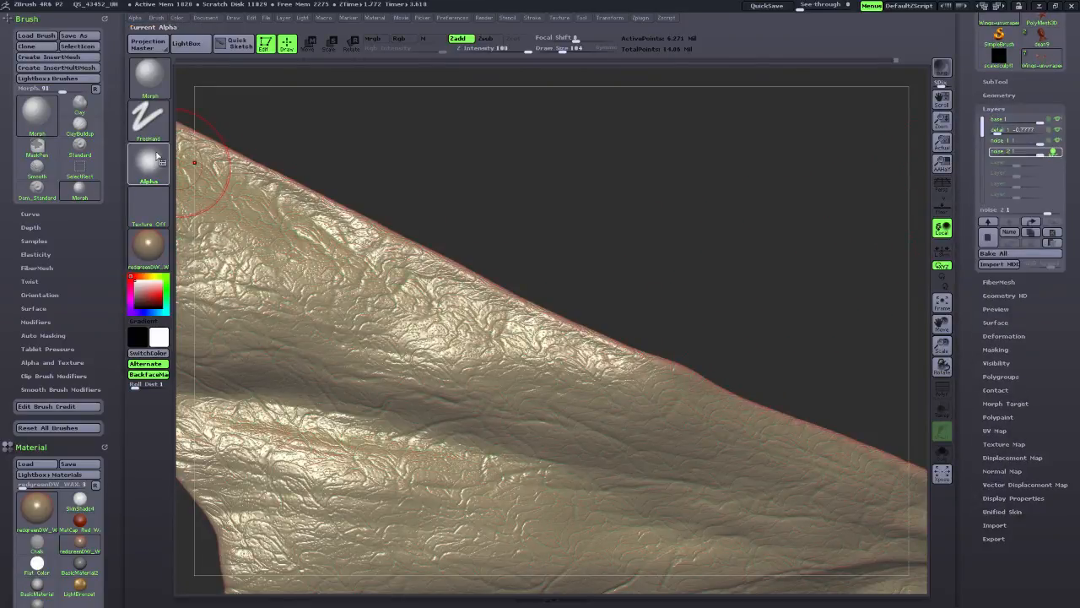
Set the Morph brush to the Spray stroke with Alpha 58 and soften the fine noise on the upper wing membrane.
left_click(149, 120)
left_click(376, 132)
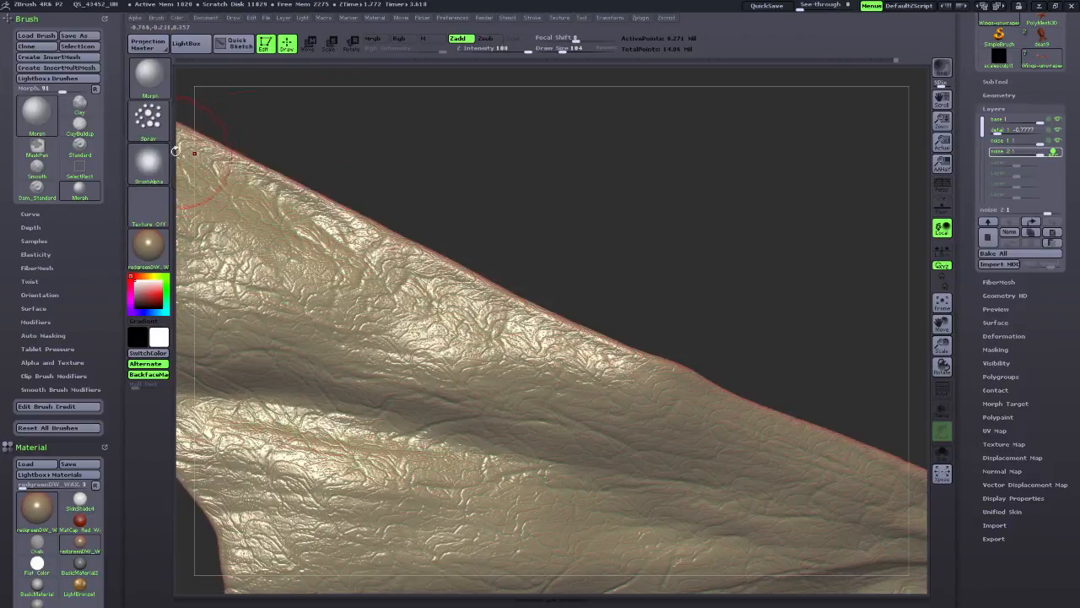
left_click(149, 162)
left_click(334, 324)
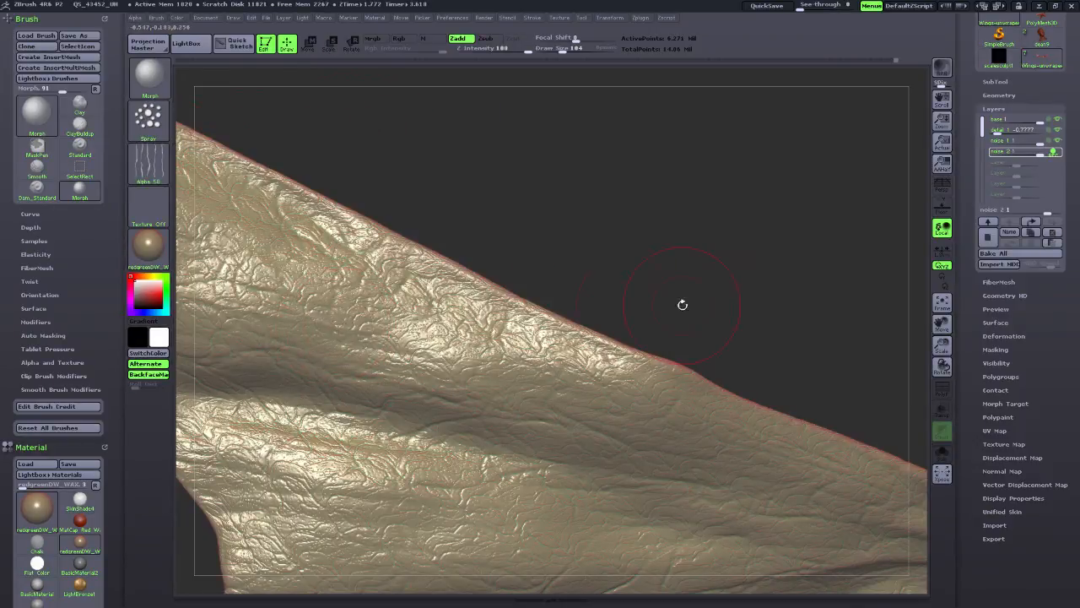
left_click_drag(943, 325, 1044, 348)
mouse_move(297, 289)
left_mouse_down()
mouse_move(287, 282)
mouse_move(297, 287)
mouse_move(288, 291)
mouse_move(422, 308)
mouse_move(339, 224)
left_mouse_up()
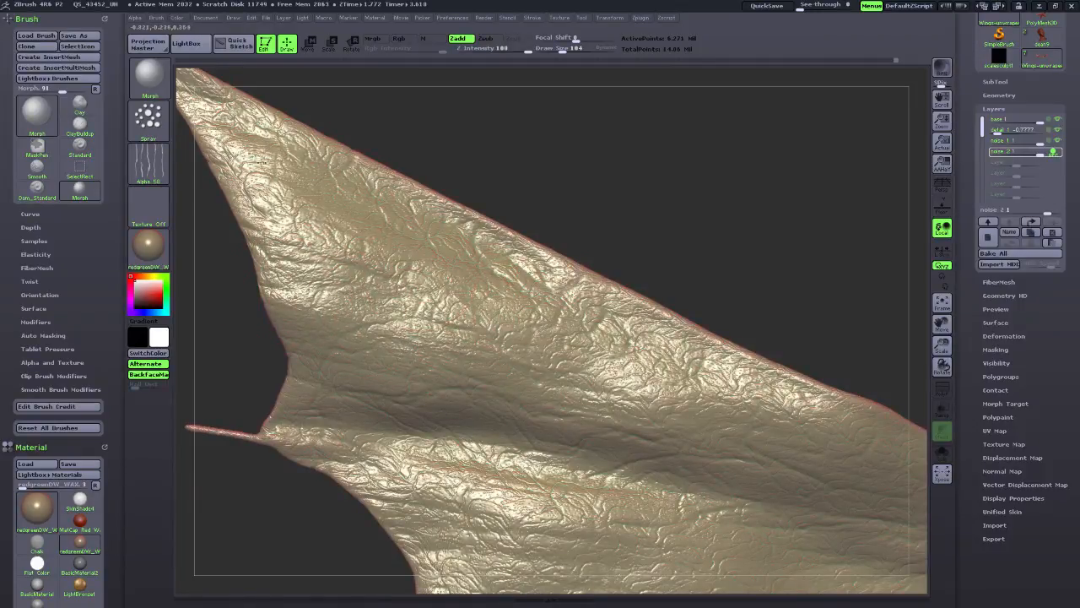
left_click_drag(566, 178, 562, 237)
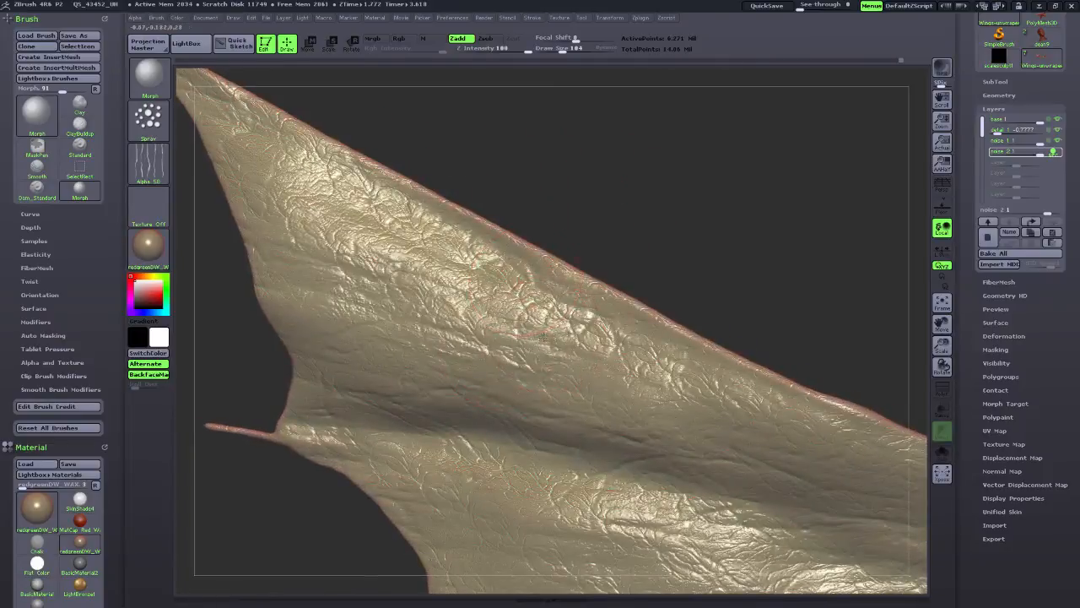
Switch the Morph brush to Alpha 23 and break up the noise across the upper wing membrane near the tip.
left_click(152, 165)
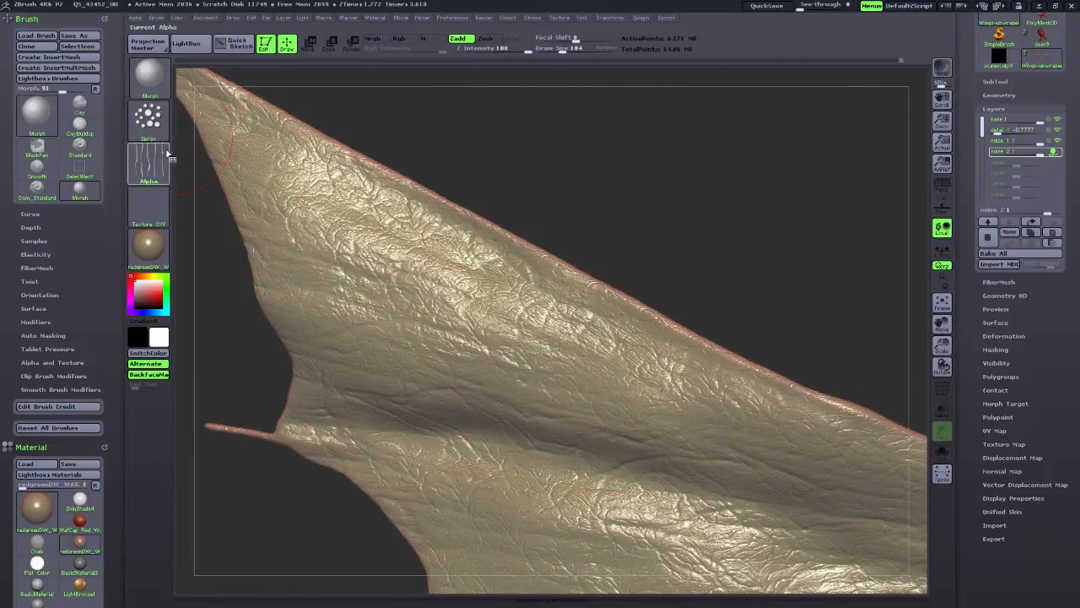
left_click(159, 160)
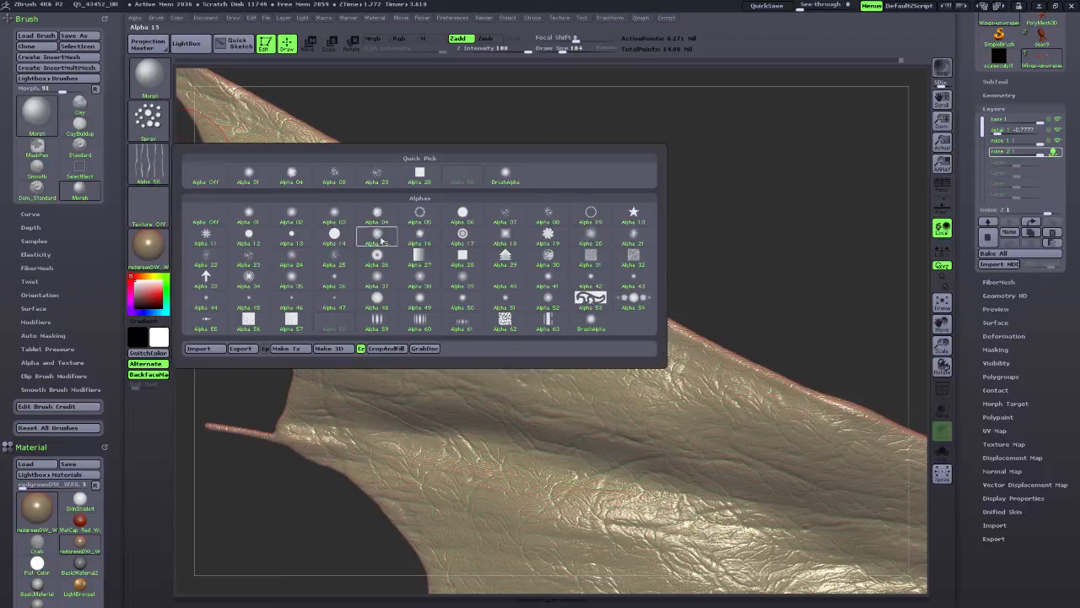
left_click(248, 258)
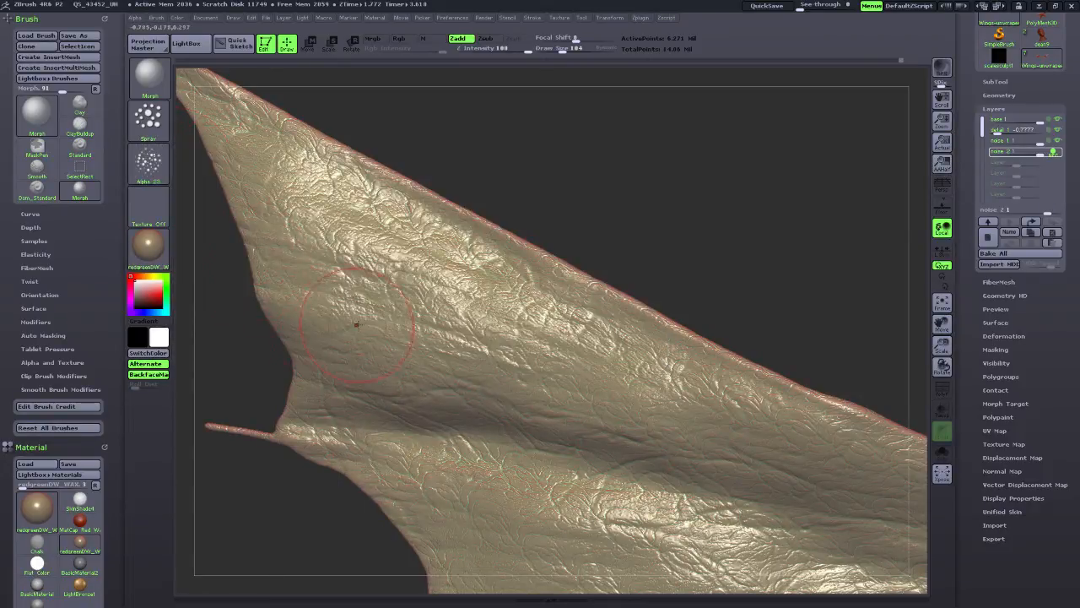
left_click_drag(697, 233, 717, 246)
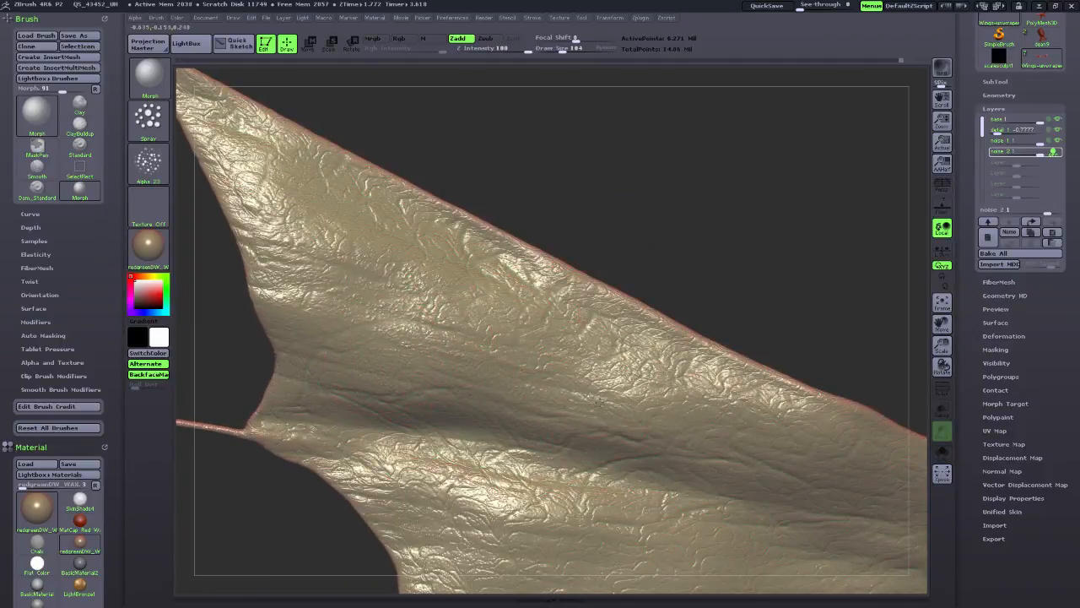
left_click_drag(753, 280, 766, 290)
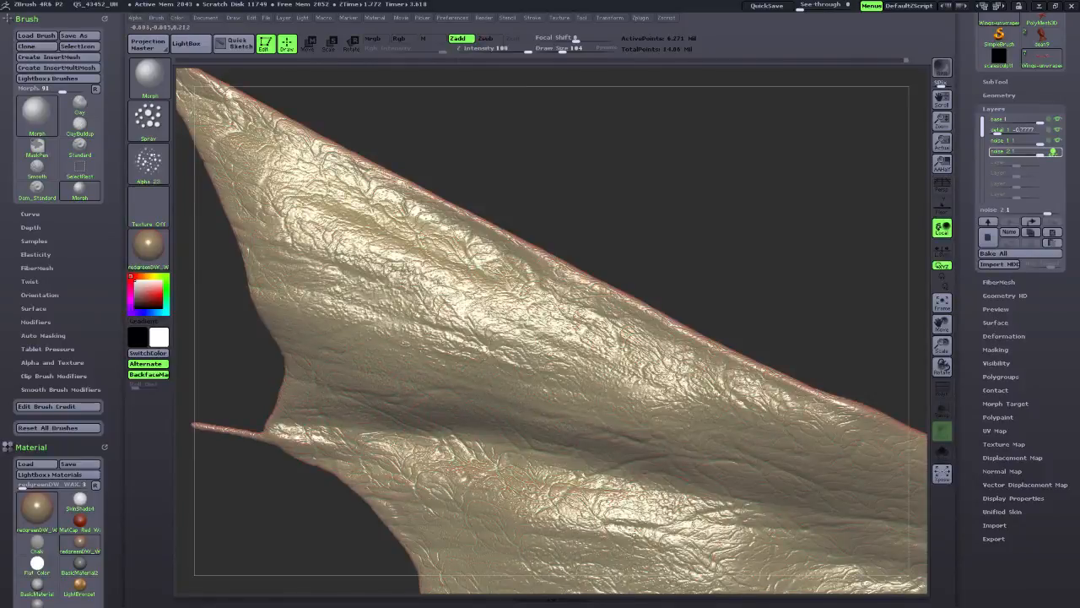
Soften the noise with the Morph brush along the lower membrane between the wing's trailing spikes.
left_click_drag(939, 331, 688, 283)
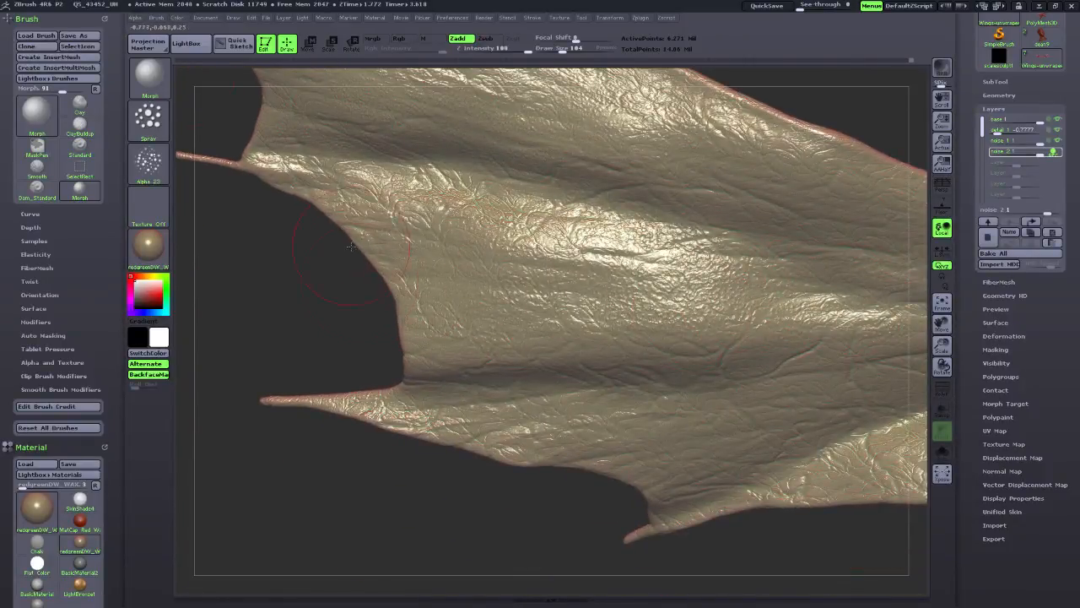
left_click_drag(452, 508, 651, 439)
mouse_move(944, 328)
left_mouse_down()
mouse_move(838, 268)
mouse_move(665, 210)
left_mouse_up()
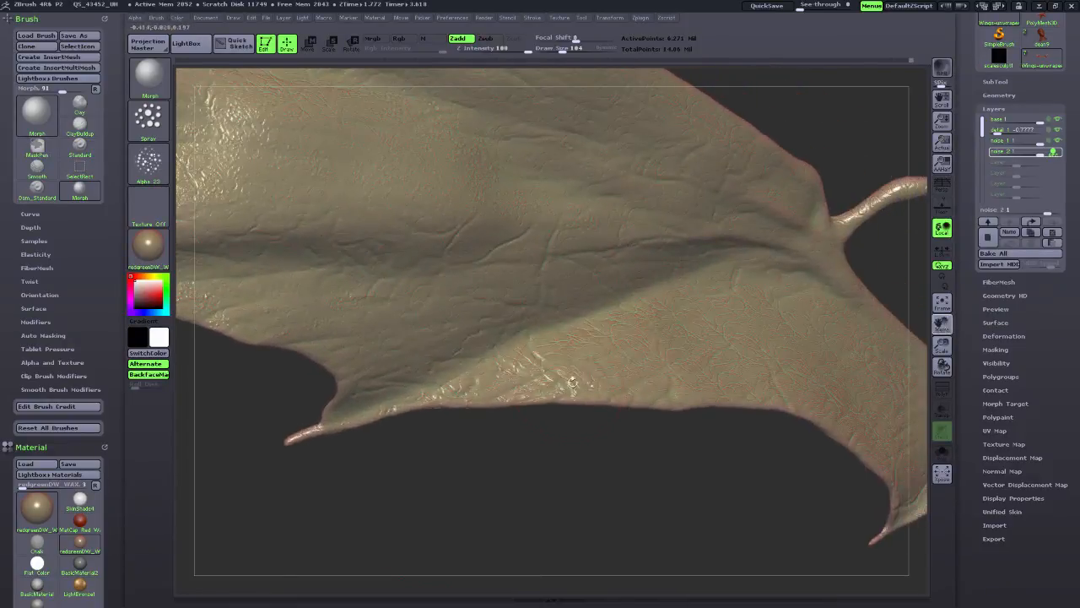
left_click_drag(680, 498, 632, 448)
mouse_move(938, 308)
left_mouse_down()
mouse_move(714, 315)
mouse_move(511, 360)
left_mouse_up()
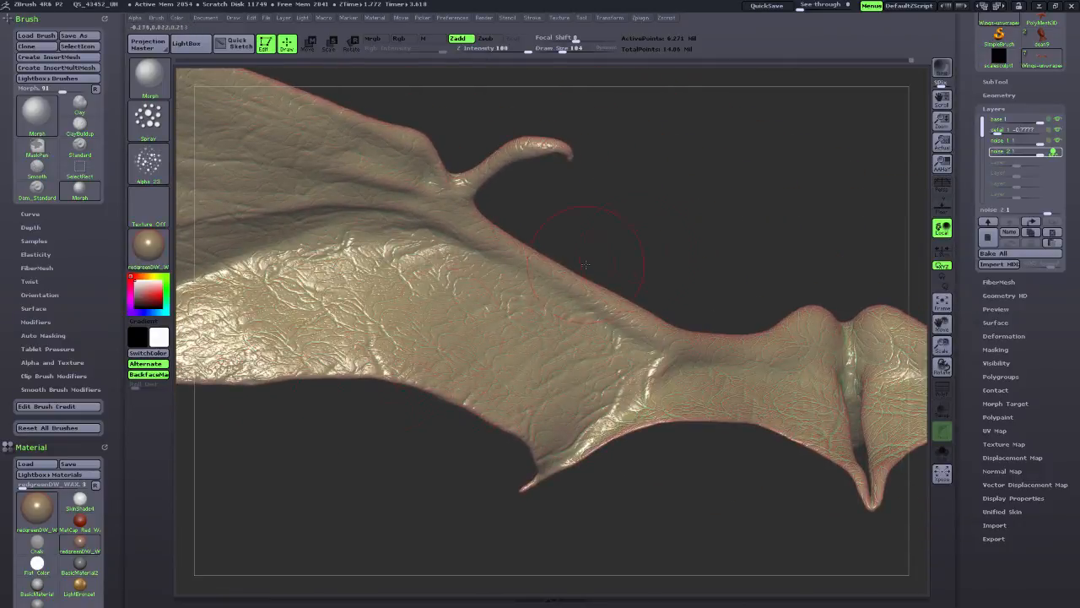
Soften the noise with the Morph brush on the inner membrane between the thumb claw and the wing root.
left_click_drag(689, 247, 674, 266)
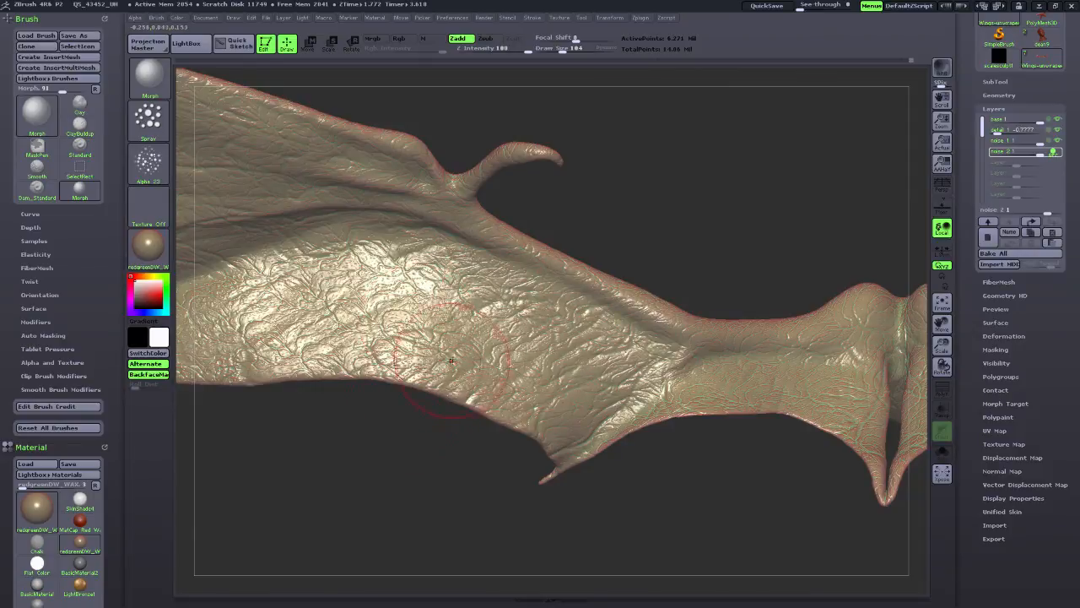
left_click_drag(941, 324, 798, 338)
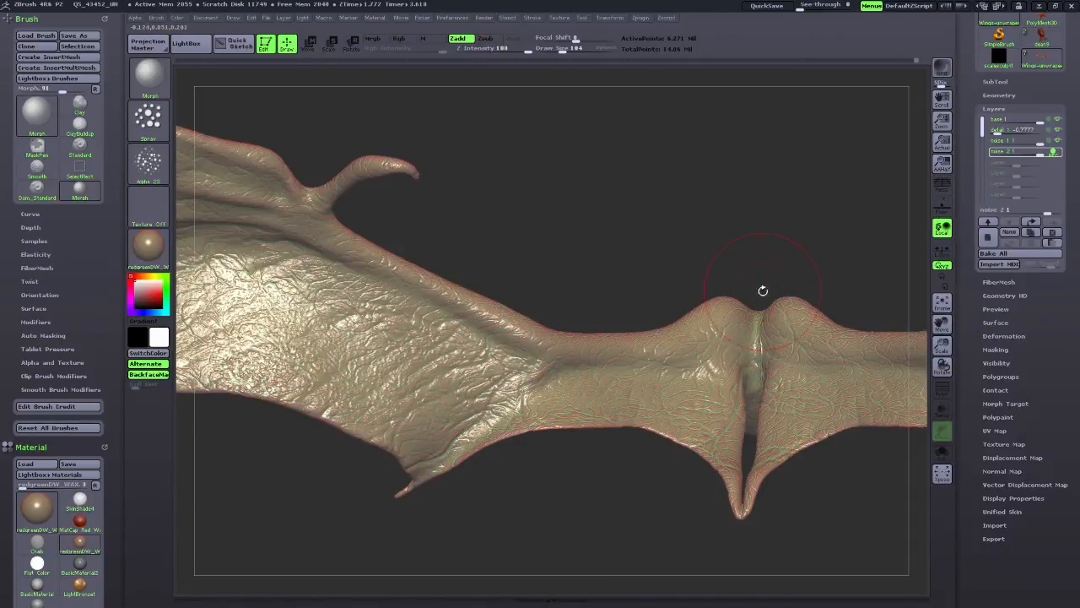
mouse_move(941, 324)
left_mouse_down()
mouse_move(1079, 330)
mouse_move(1070, 332)
left_mouse_up()
left_click_drag(297, 340, 295, 346)
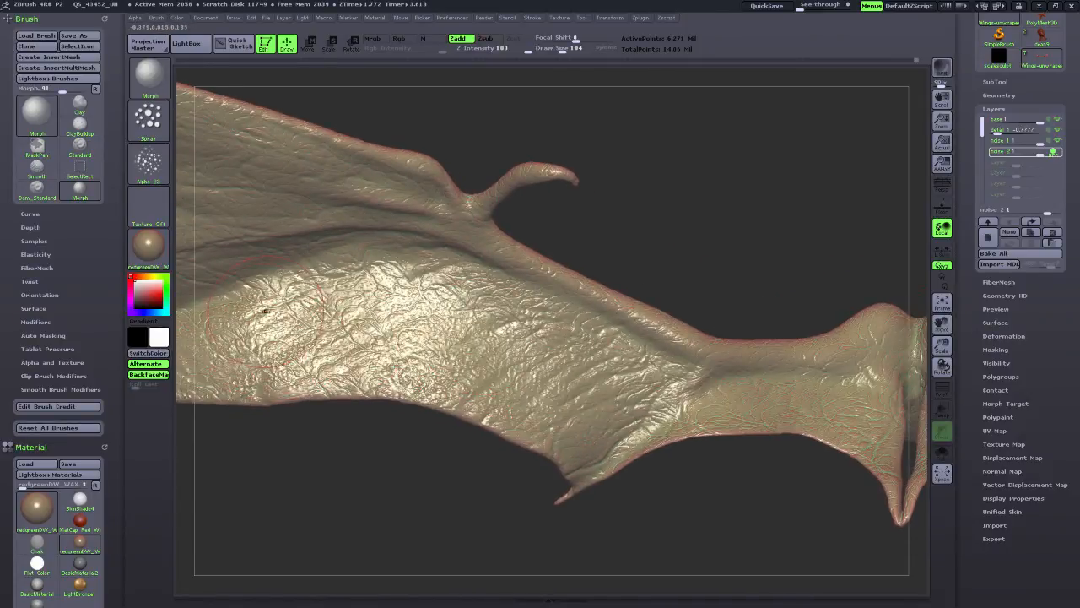
left_click_drag(445, 482, 474, 471)
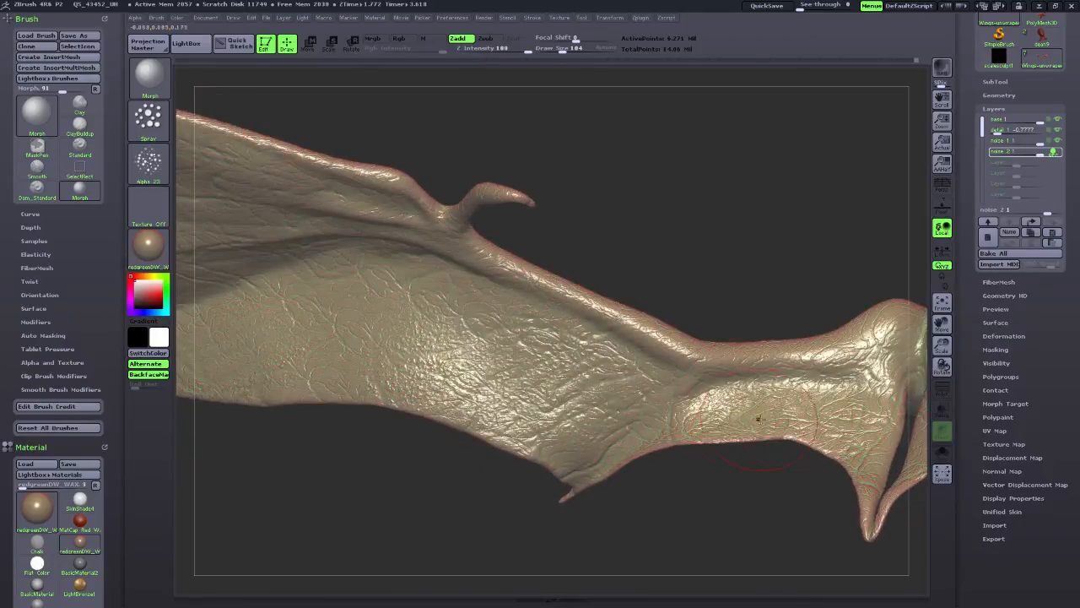
Soften the noise with the Morph brush on the opposite wing, from the root out to the wing tip.
mouse_move(941, 324)
left_mouse_down()
mouse_move(812, 284)
mouse_move(353, 195)
left_mouse_up()
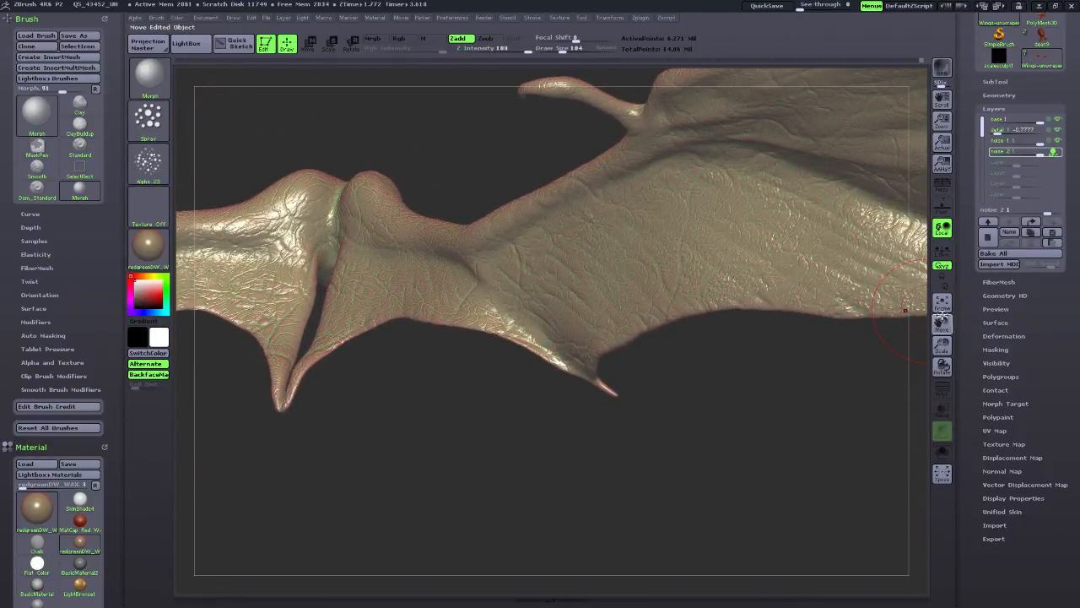
left_click_drag(941, 324, 711, 384)
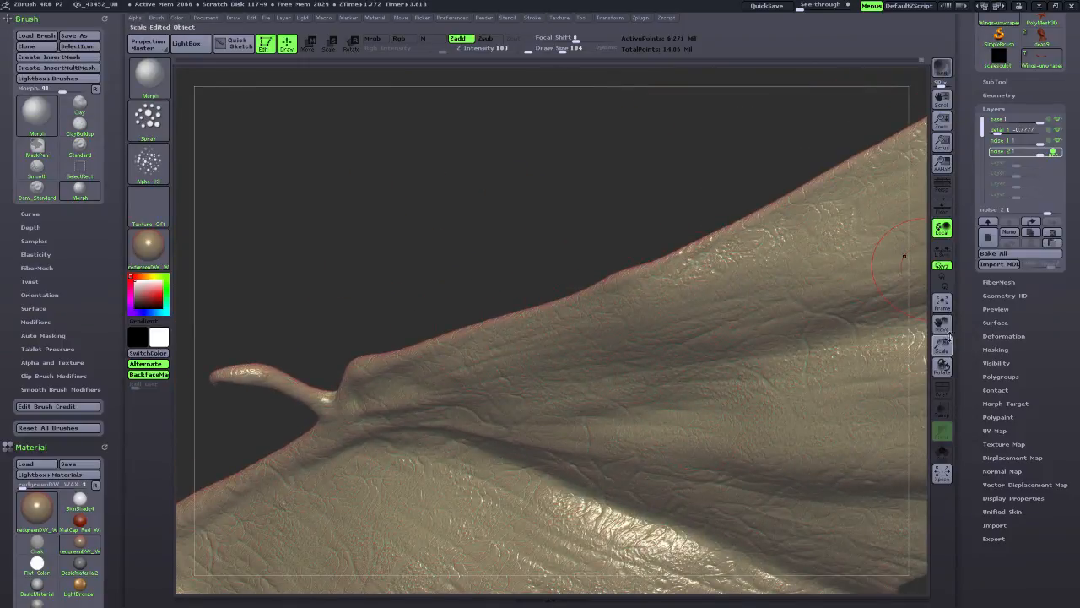
mouse_move(943, 326)
left_mouse_down()
mouse_move(553, 363)
mouse_move(426, 293)
left_mouse_up()
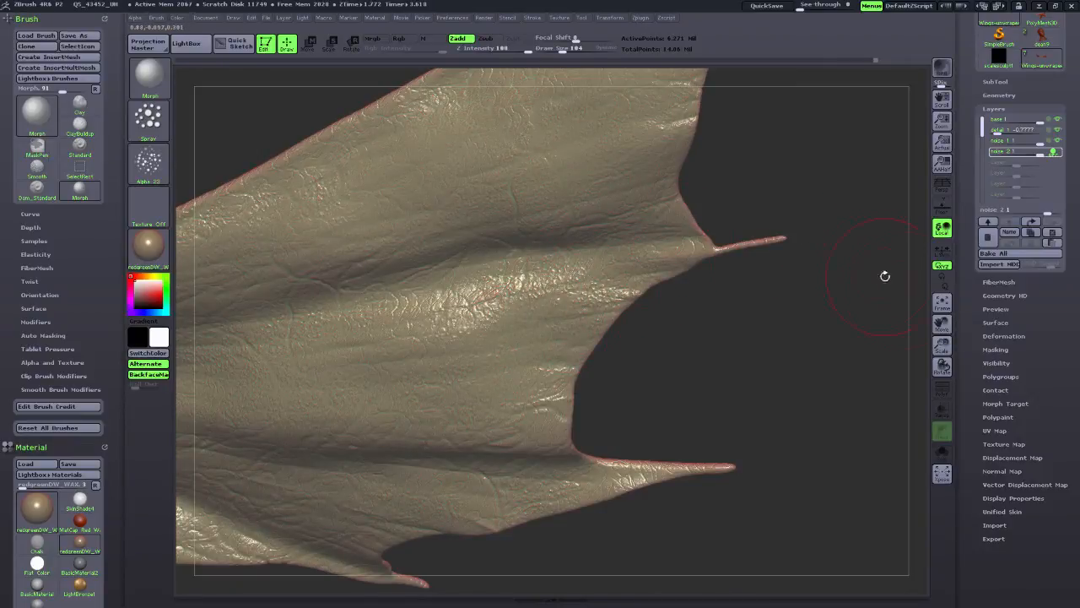
left_click_drag(941, 324, 692, 340)
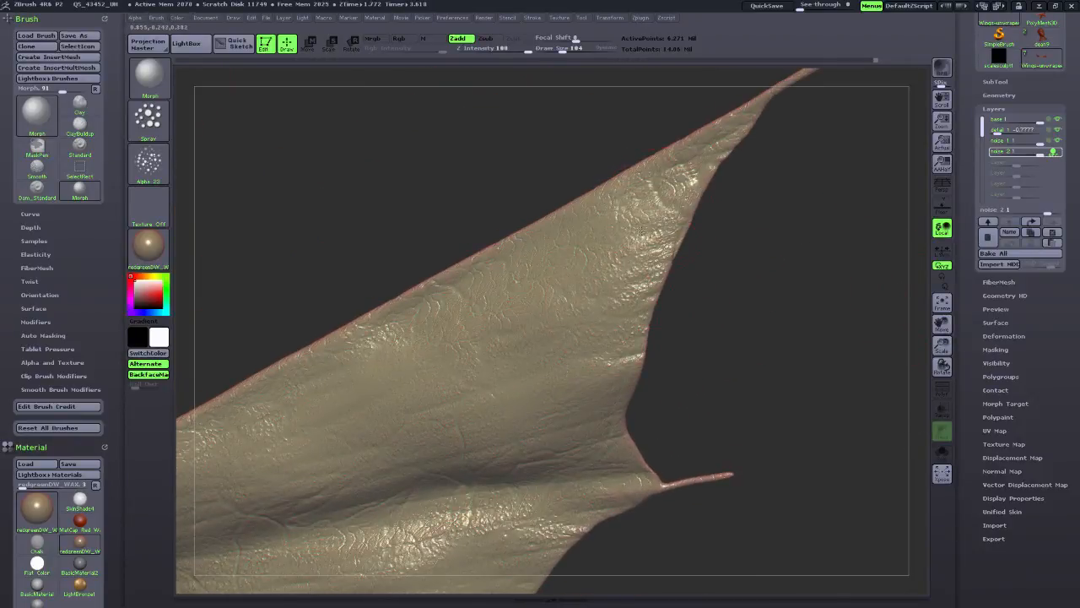
left_click_drag(750, 302, 609, 330)
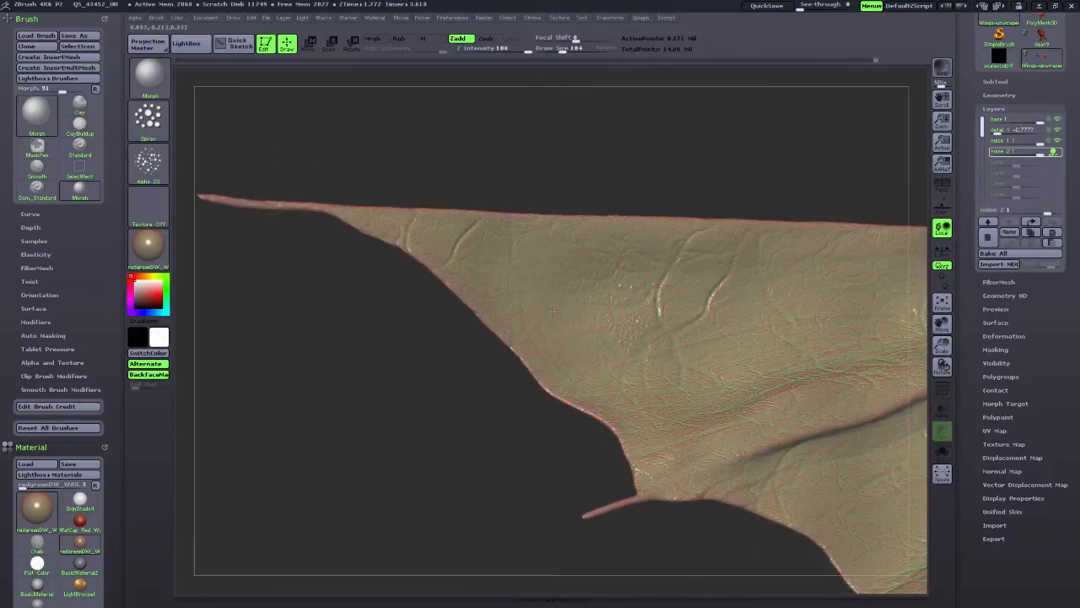
Soften the noise with the Morph brush across the outer wing membranes, working from the wing tip past the trailing spikes.
left_click_drag(439, 413, 630, 362)
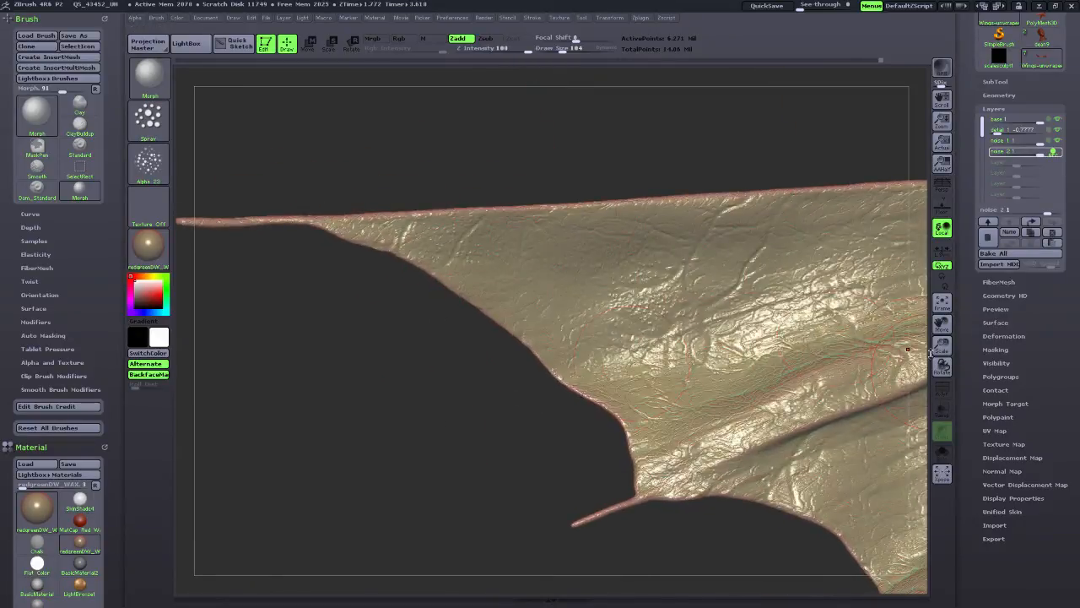
left_click_drag(941, 324, 677, 232)
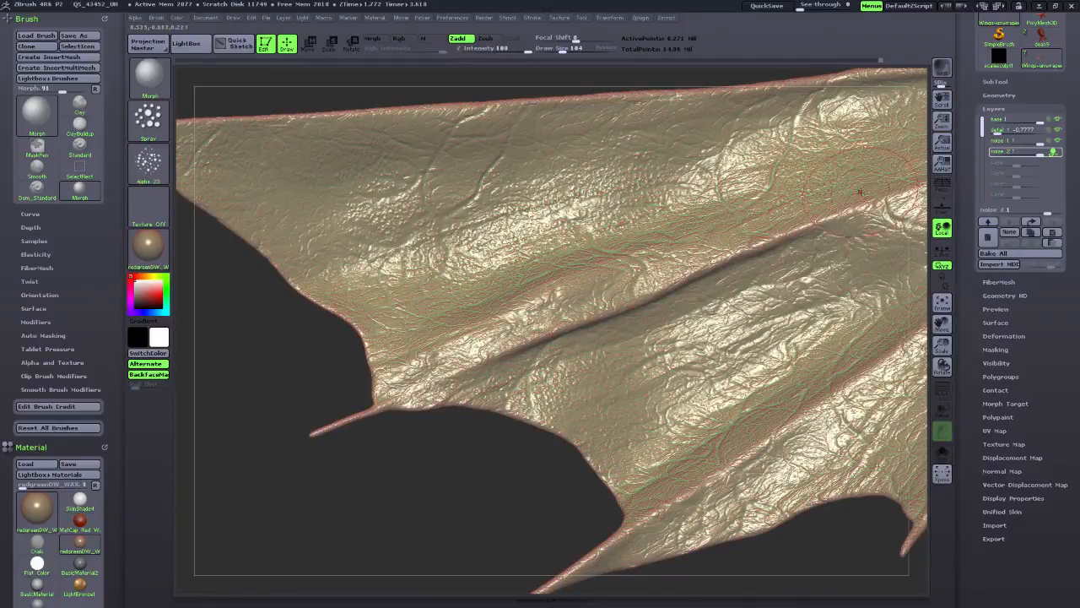
left_click_drag(942, 324, 709, 197)
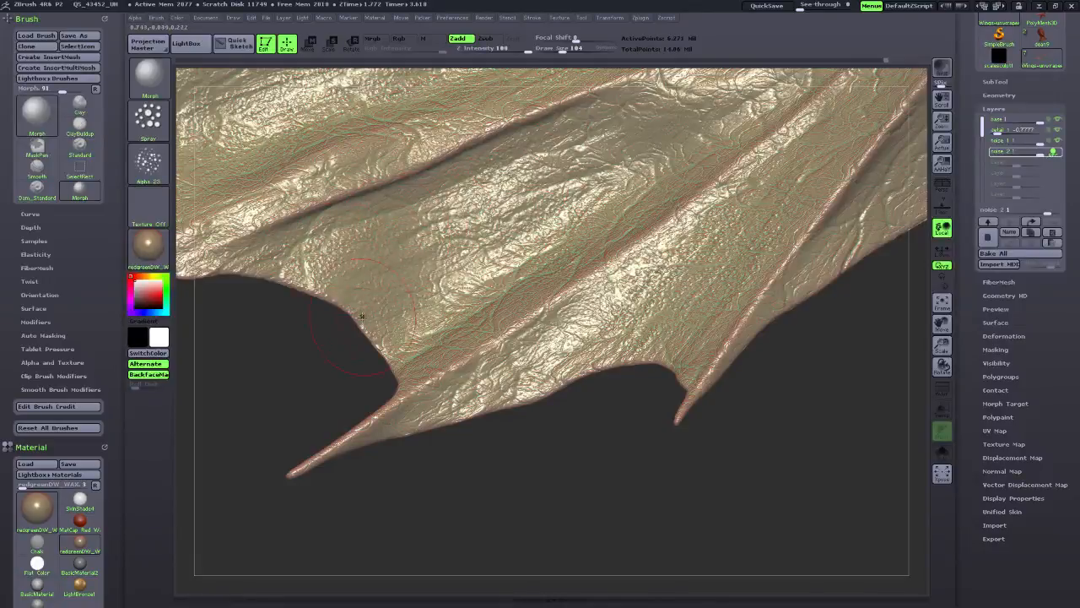
left_click_drag(942, 324, 621, 389)
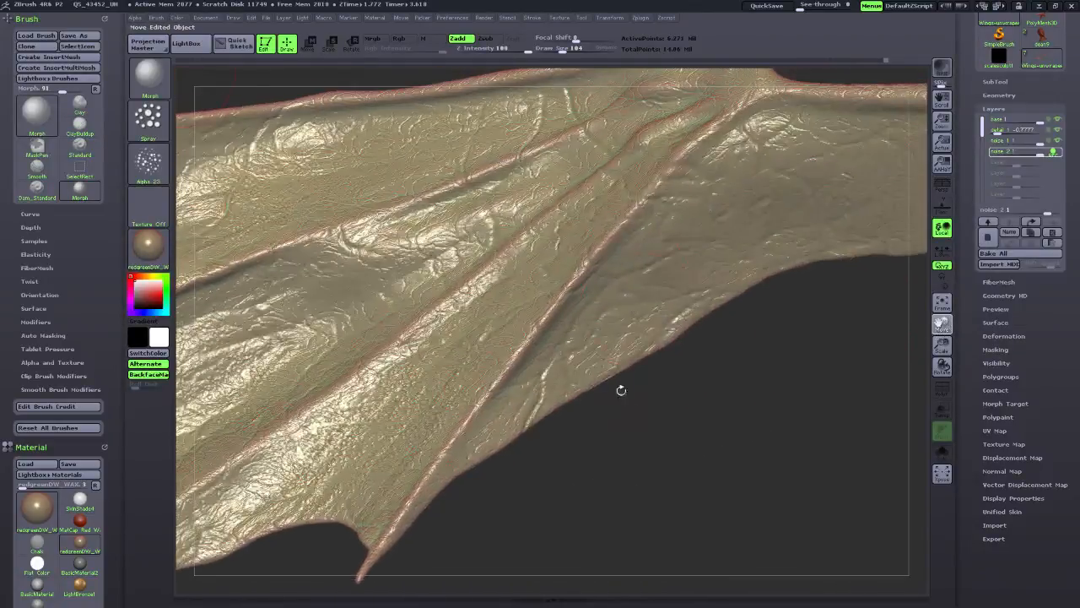
mouse_move(738, 205)
left_mouse_down()
mouse_move(762, 173)
mouse_move(788, 243)
left_mouse_up()
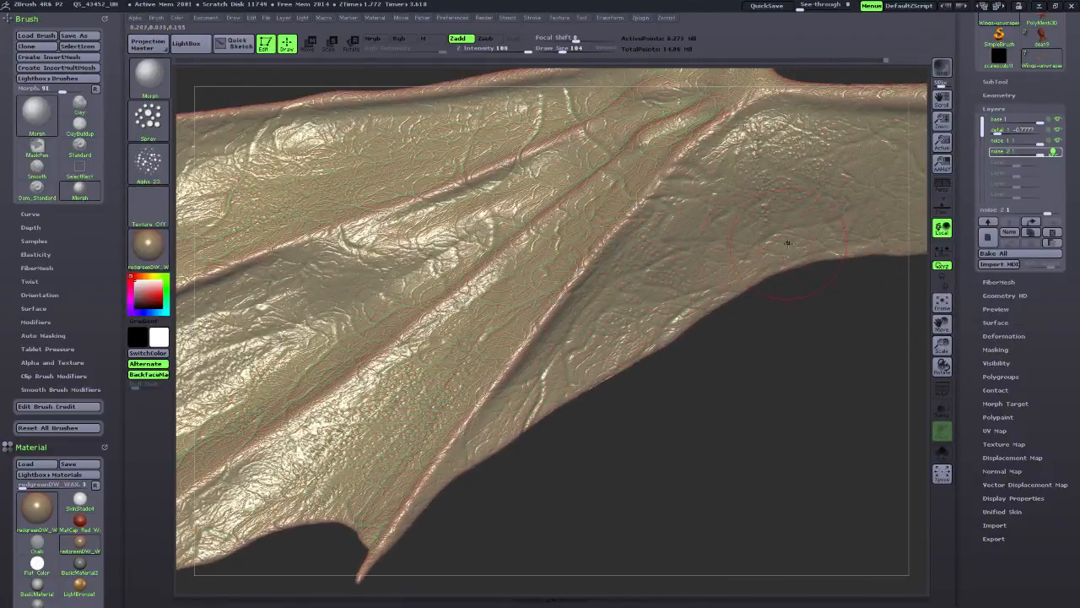
Soften the noise with the Morph brush around the thumb claw and on the inner membranes of both wings.
left_click_drag(941, 324, 680, 274)
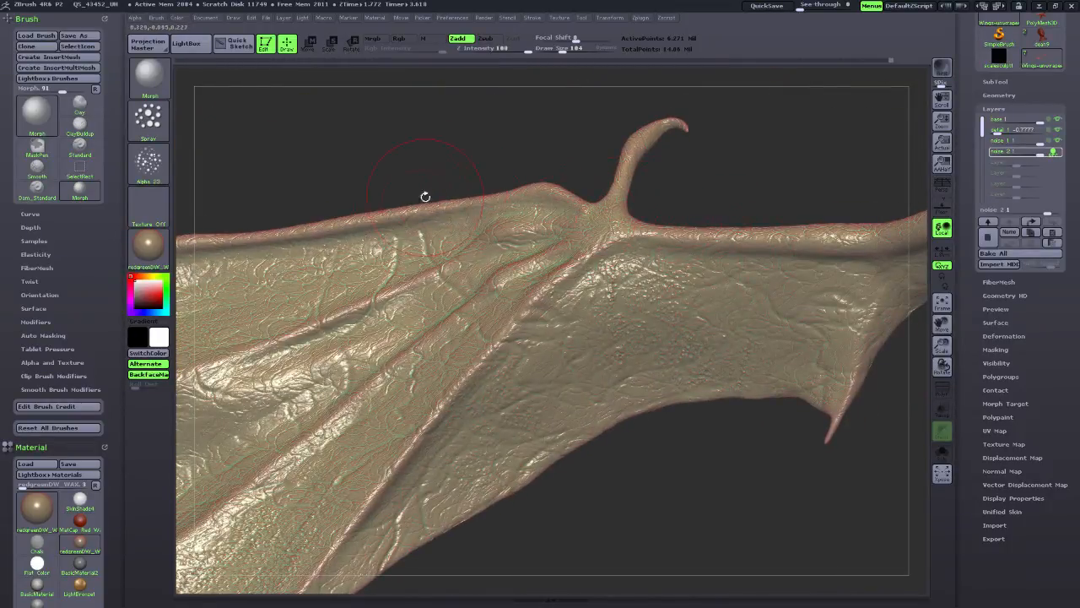
left_click_drag(425, 196, 373, 263)
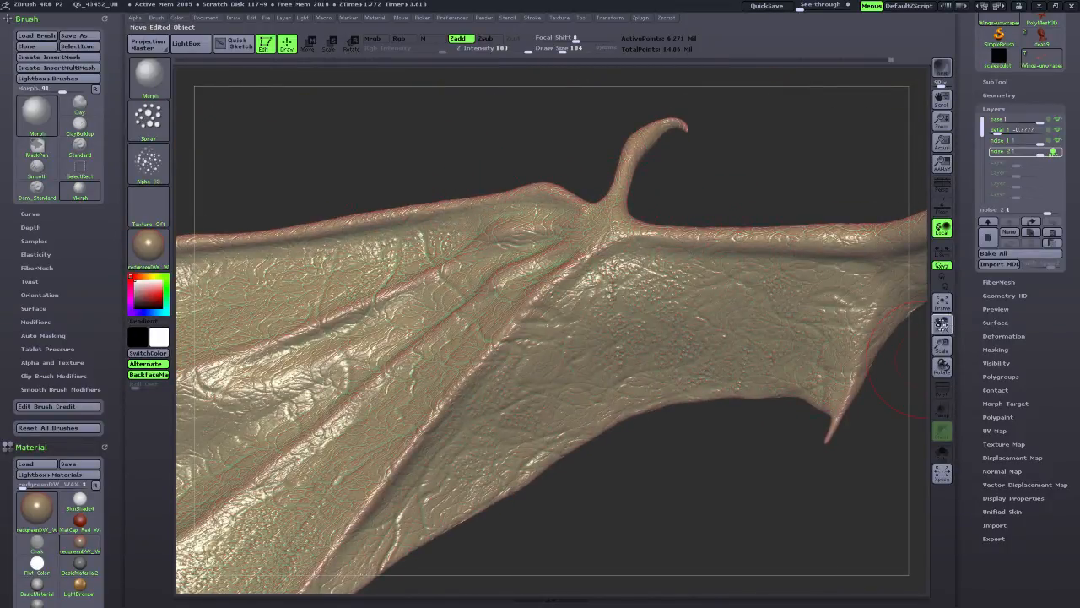
left_click_drag(942, 324, 661, 328)
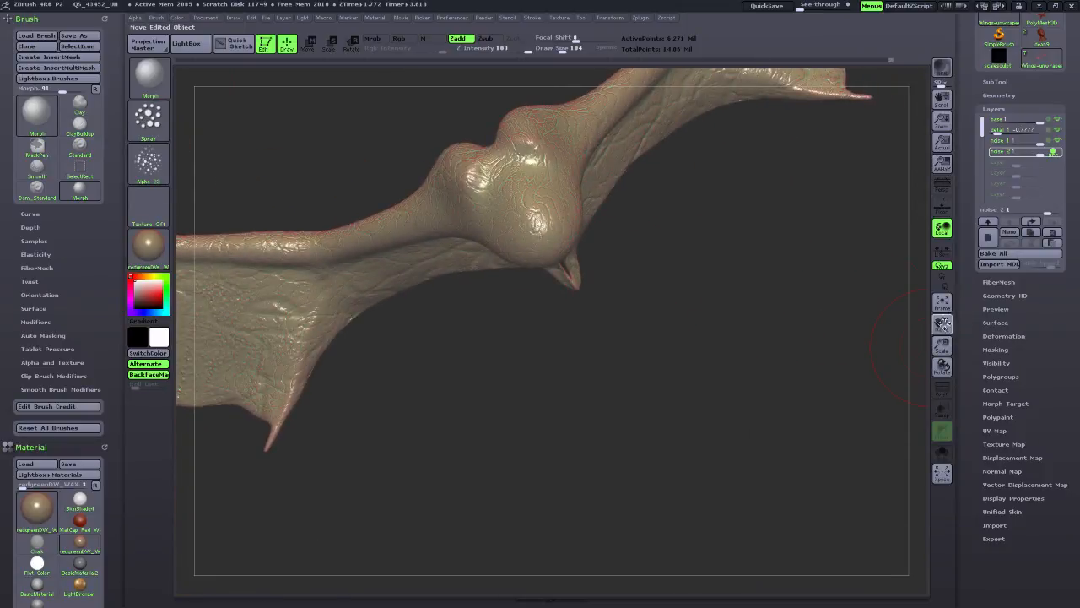
left_click_drag(942, 324, 625, 324)
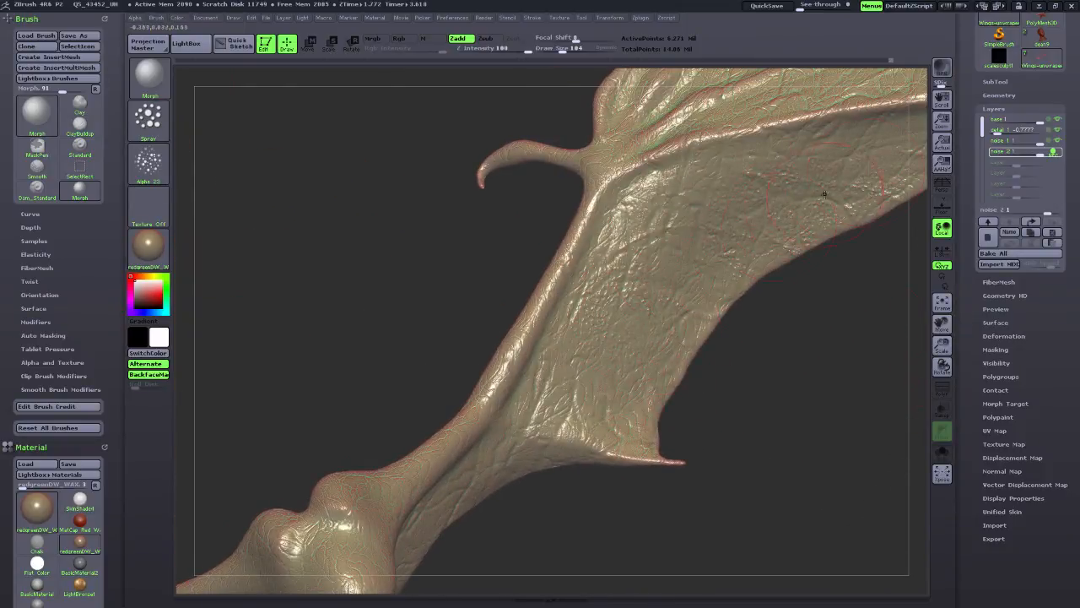
mouse_move(941, 324)
left_mouse_down()
mouse_move(900, 407)
mouse_move(764, 586)
left_mouse_up()
left_click_drag(762, 338, 761, 348)
left_click_drag(942, 324, 735, 332)
Examine the layered noise on the complete pair of wings and closer up on one wing's membranes.
left_click_drag(971, 118, 970, 590)
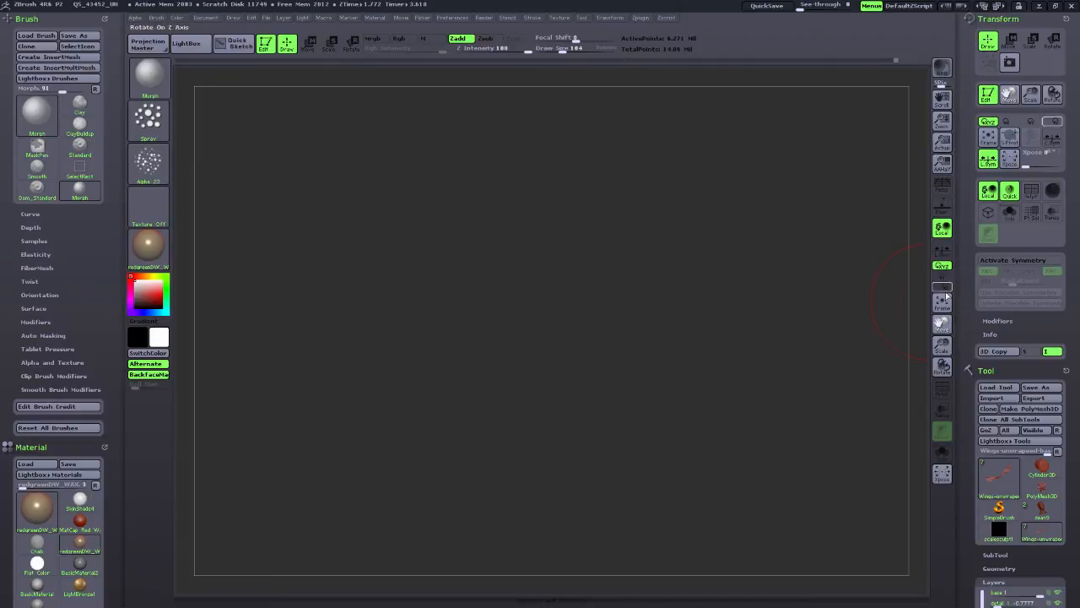
left_click(943, 302)
left_click_drag(802, 454, 818, 379)
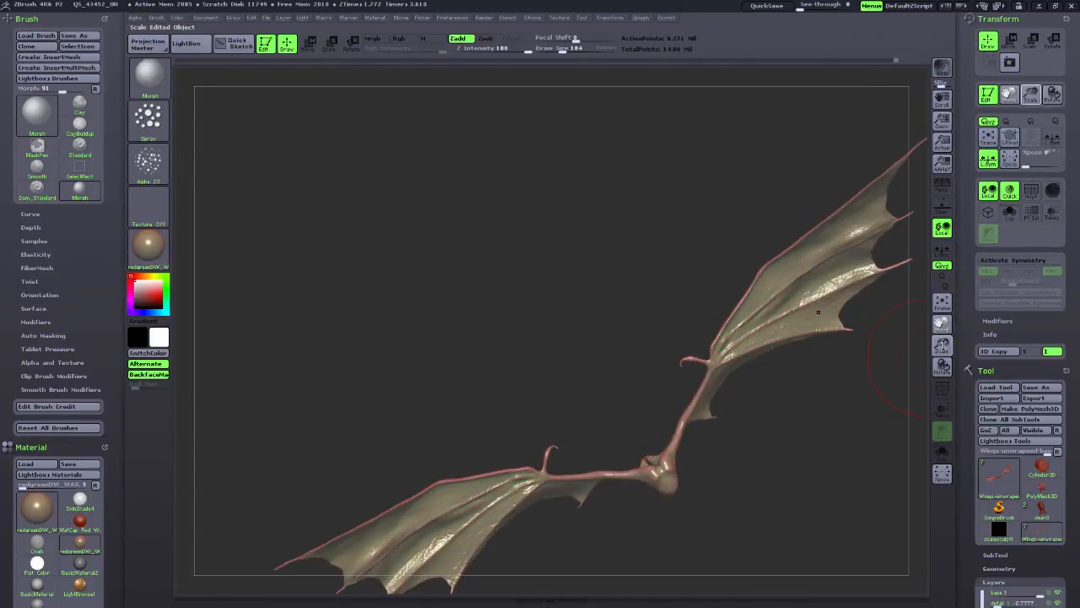
left_click_drag(943, 345, 945, 327)
left_click_drag(794, 390, 739, 414)
left_click(943, 302)
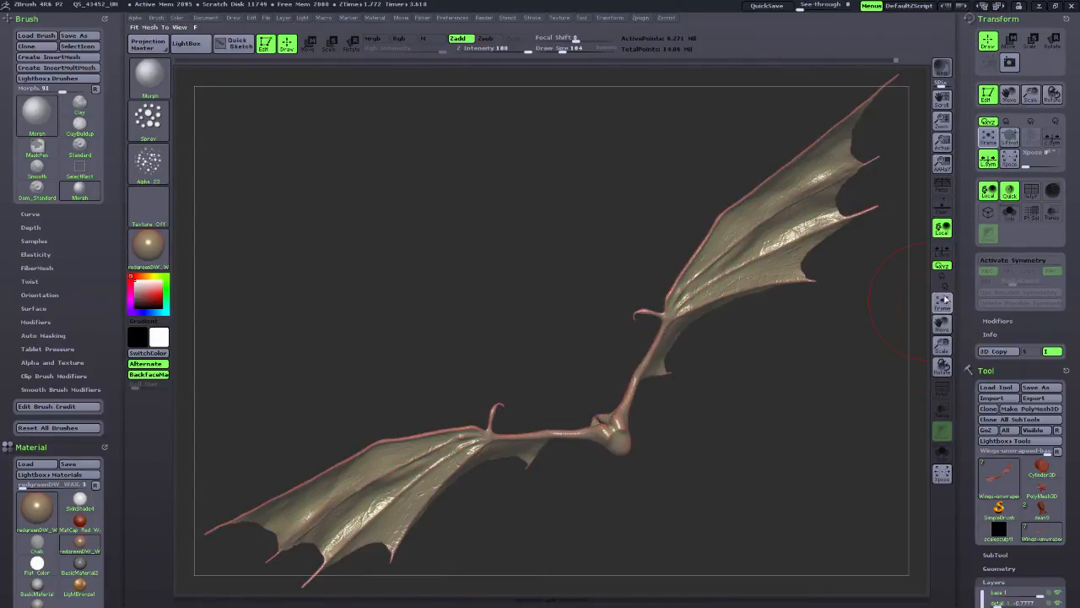
left_click_drag(942, 324, 706, 498)
left_click_drag(942, 345, 942, 400)
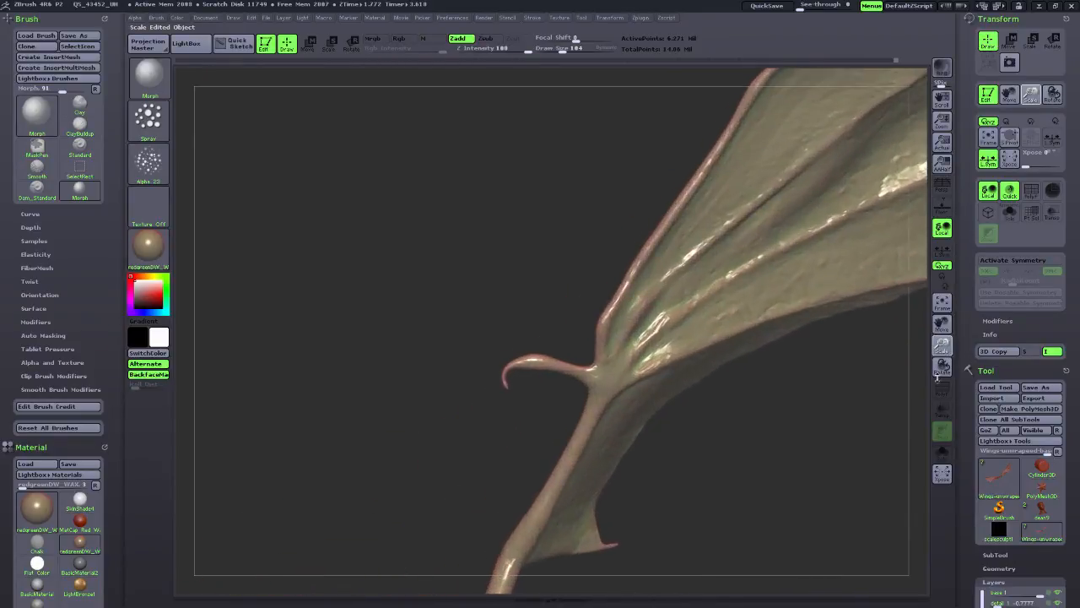
left_click_drag(942, 325, 793, 500)
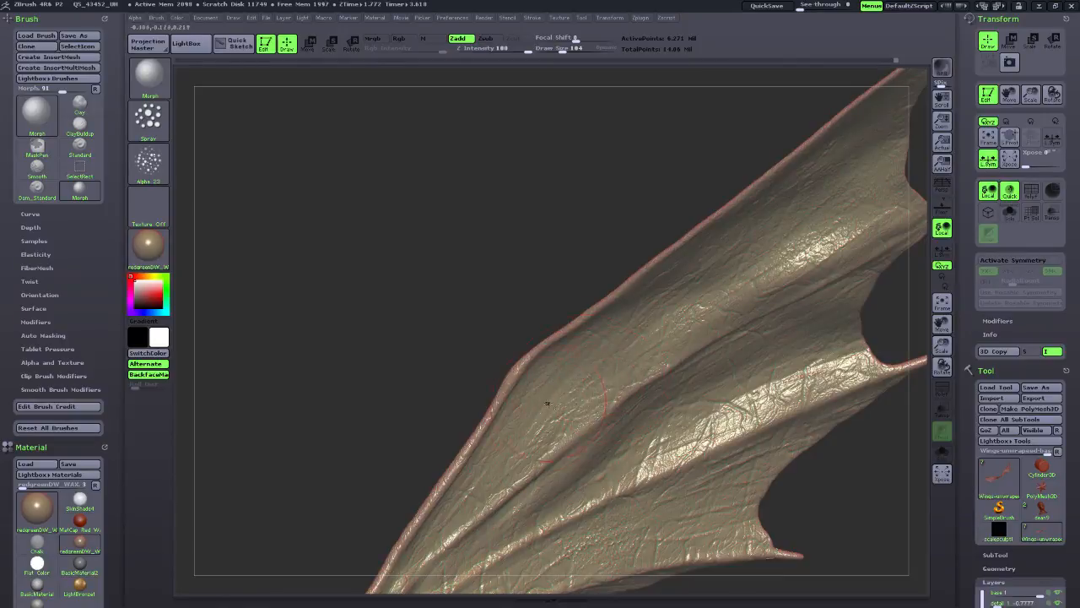
left_click_drag(401, 381, 400, 388)
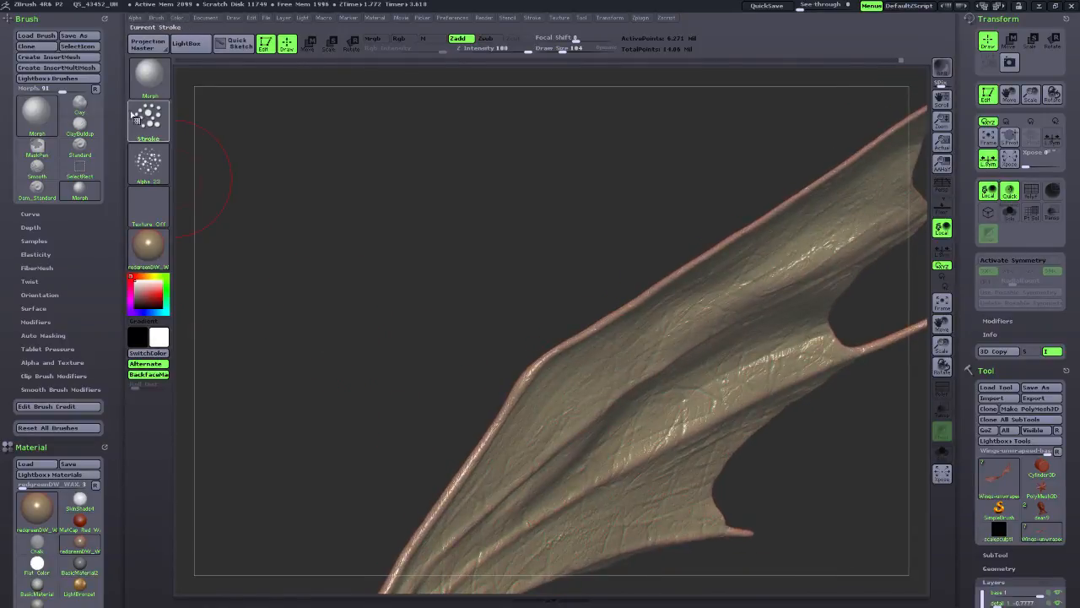
Set the Morph brush to a FreeHand stroke with no alpha, lower its Z Intensity, and reduce the Draw Size to 45.
left_click(149, 120)
left_click(290, 131)
left_click(149, 162)
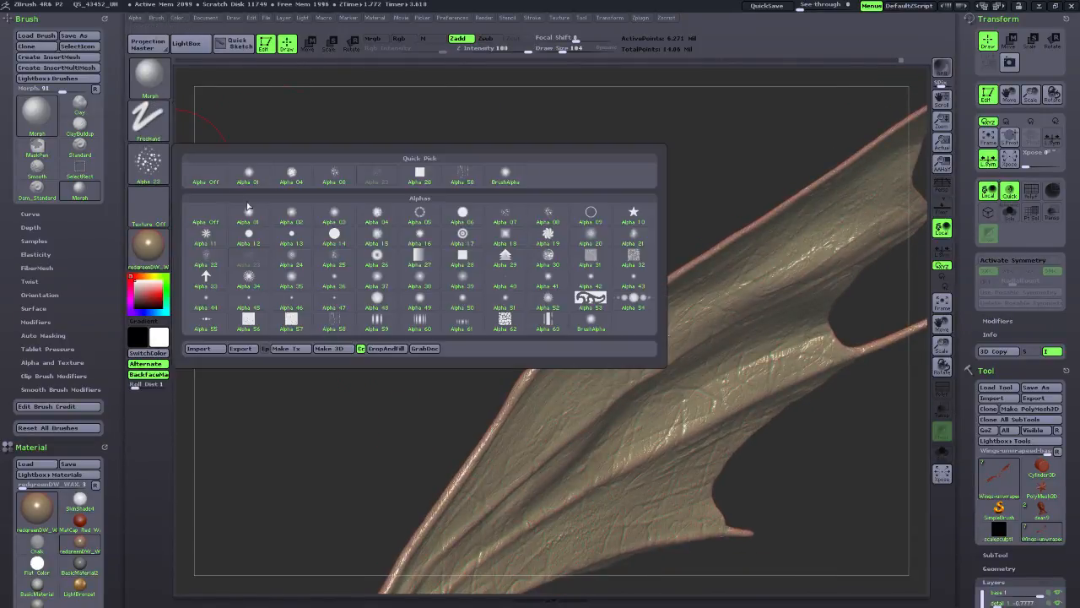
left_click(212, 215)
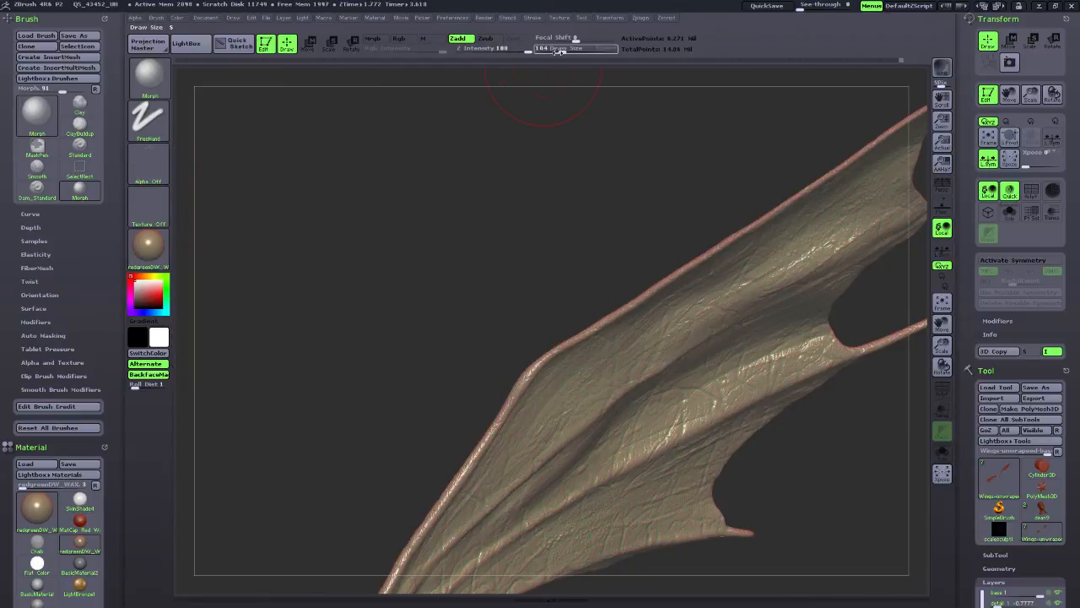
left_click_drag(556, 53, 553, 52)
mouse_move(943, 325)
left_mouse_down()
mouse_move(1010, 251)
mouse_move(1017, 208)
left_mouse_up()
left_click_drag(651, 442, 537, 399)
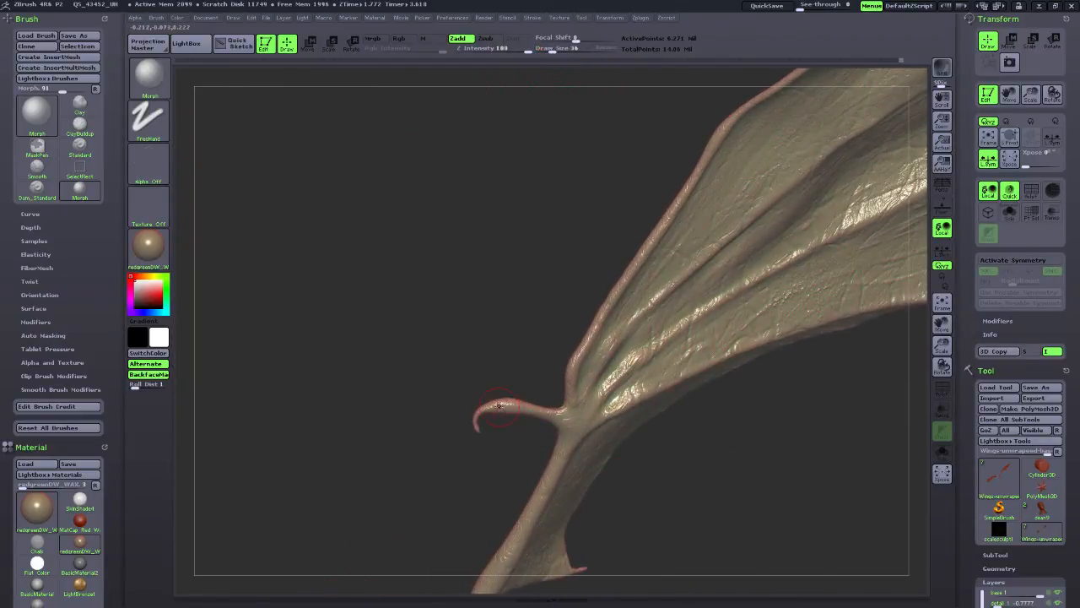
key("ctrl")
left_click_drag(503, 50, 499, 50)
left_click(555, 50)
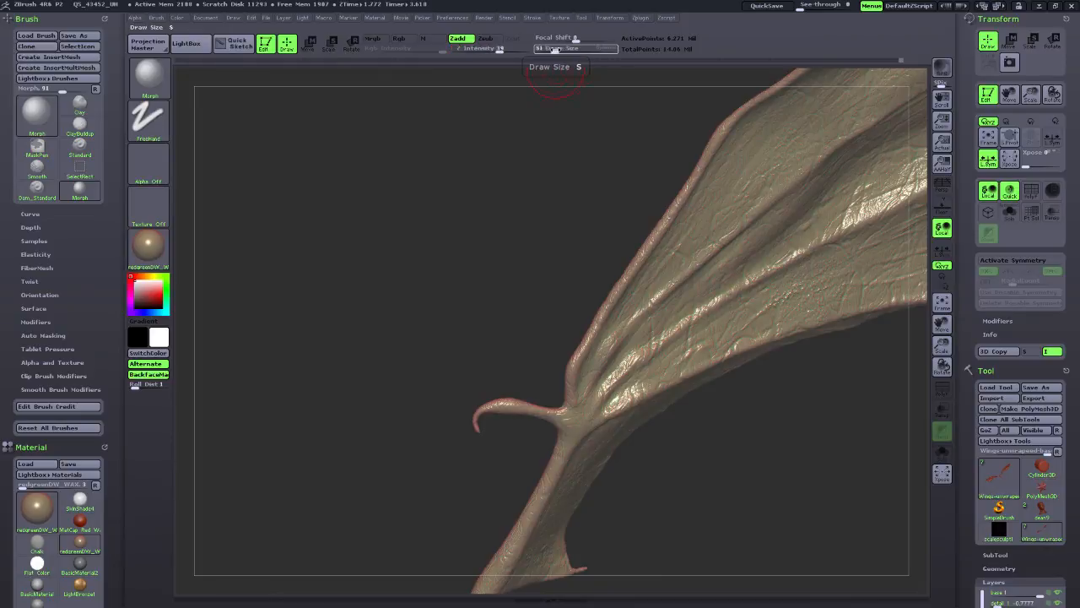
Soften the noise with the Morph brush along the wing arm bones, from the central joint to the thumb claws.
mouse_move(936, 325)
left_mouse_down()
mouse_move(856, 263)
mouse_move(554, 346)
left_mouse_up()
left_click_drag(658, 446, 536, 413)
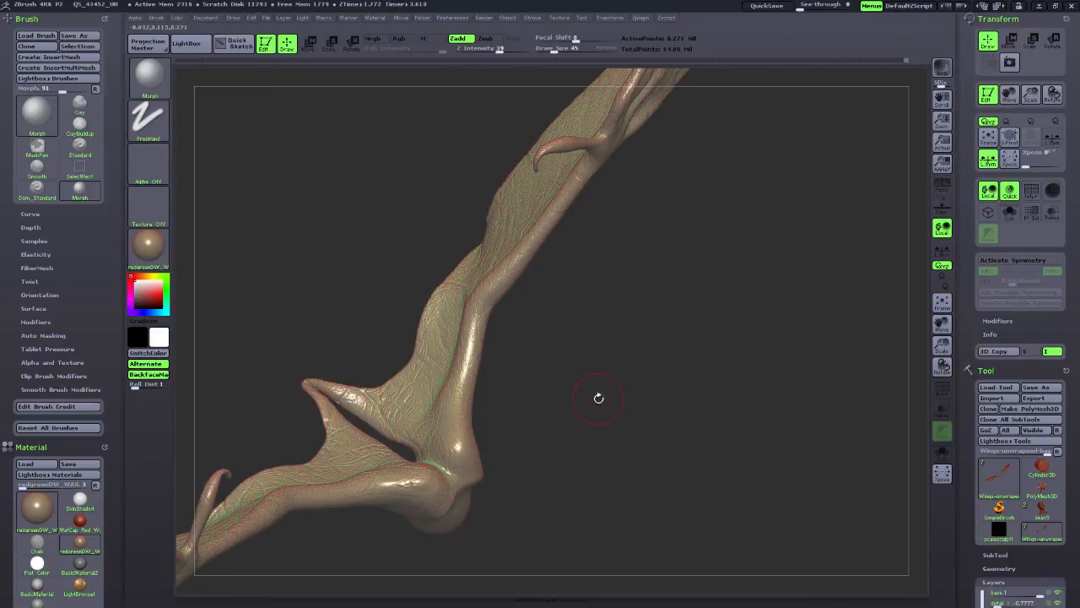
left_click_drag(598, 398, 381, 478)
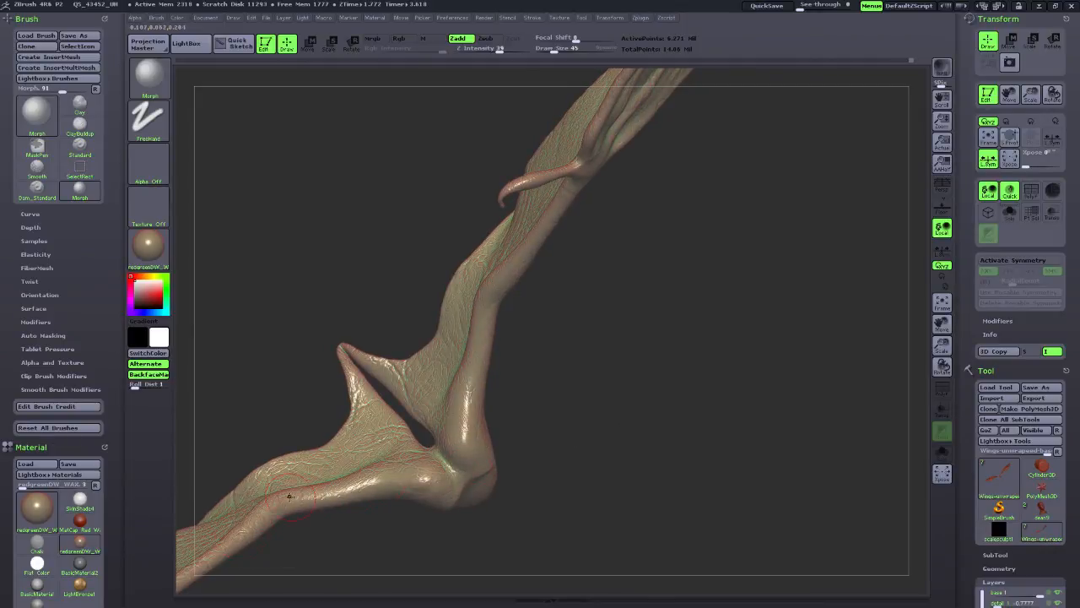
left_click_drag(334, 549, 551, 381, "alt")
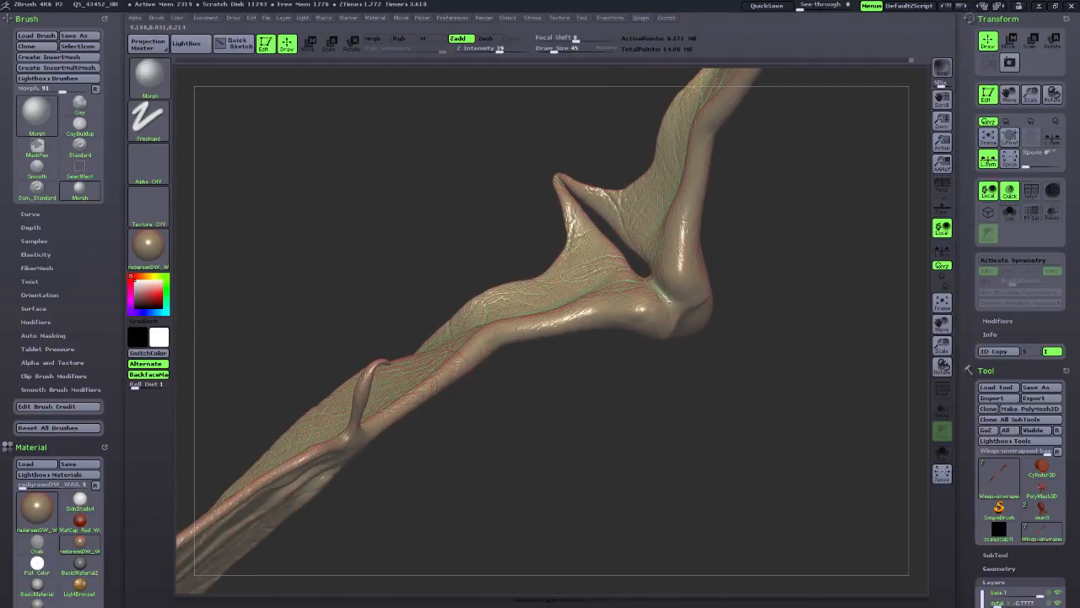
left_click_drag(467, 427, 449, 487)
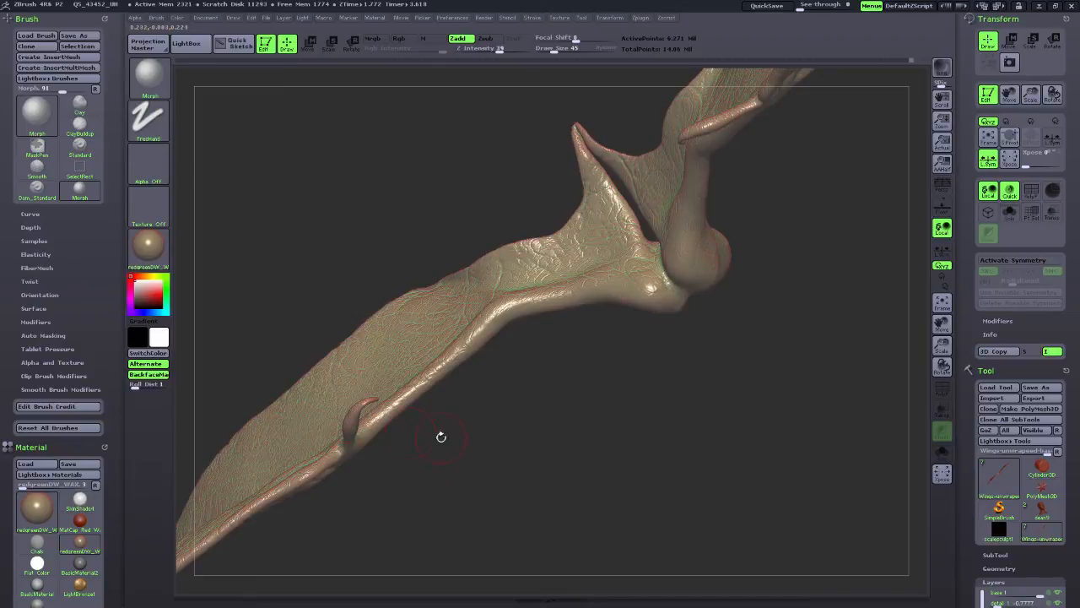
left_click_drag(440, 436, 368, 439)
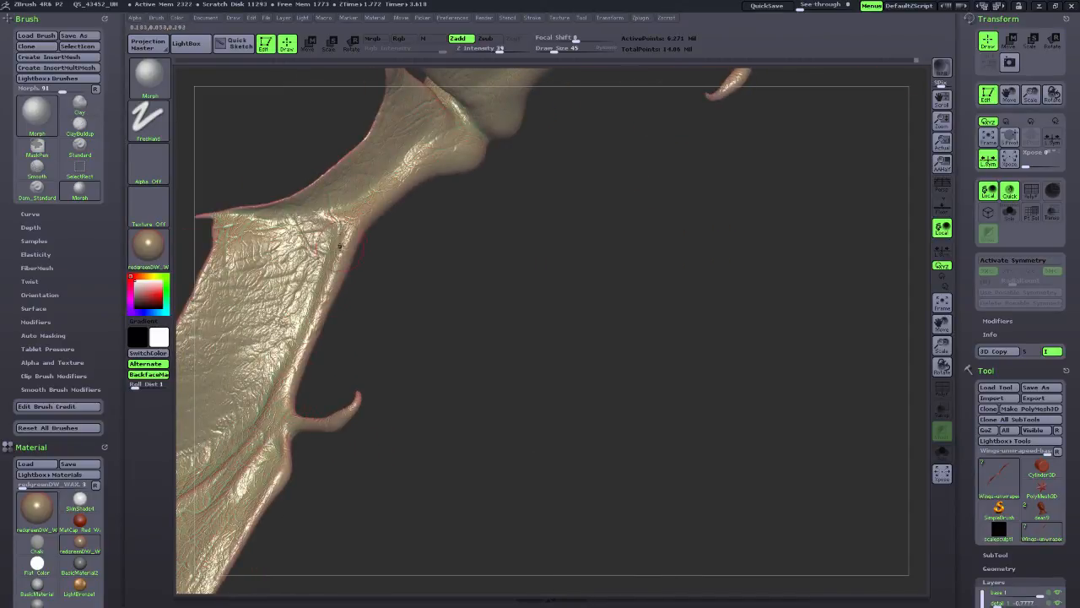
Soften the noise with the Morph brush along the wing's leading edge, from the thumb claw to the tip.
left_click_drag(925, 316, 436, 353)
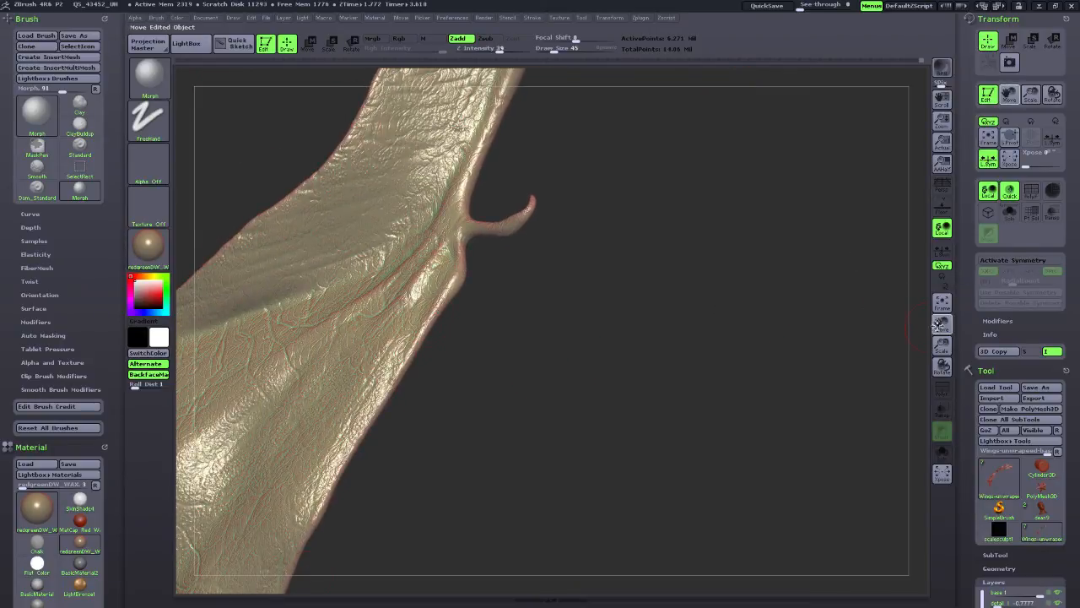
left_click_drag(938, 325, 661, 330)
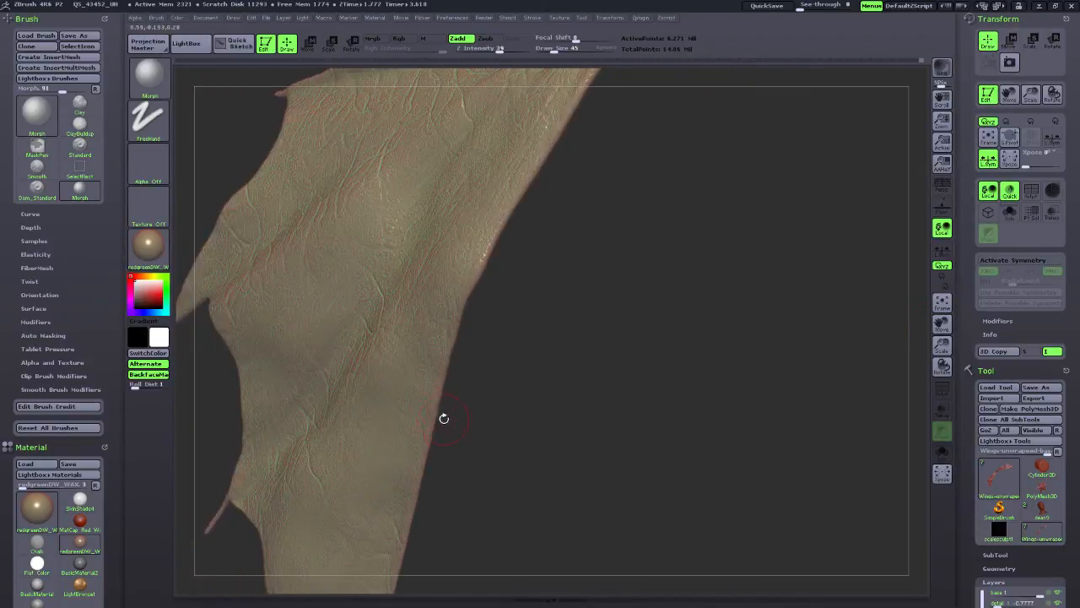
left_click_drag(928, 327, 557, 398)
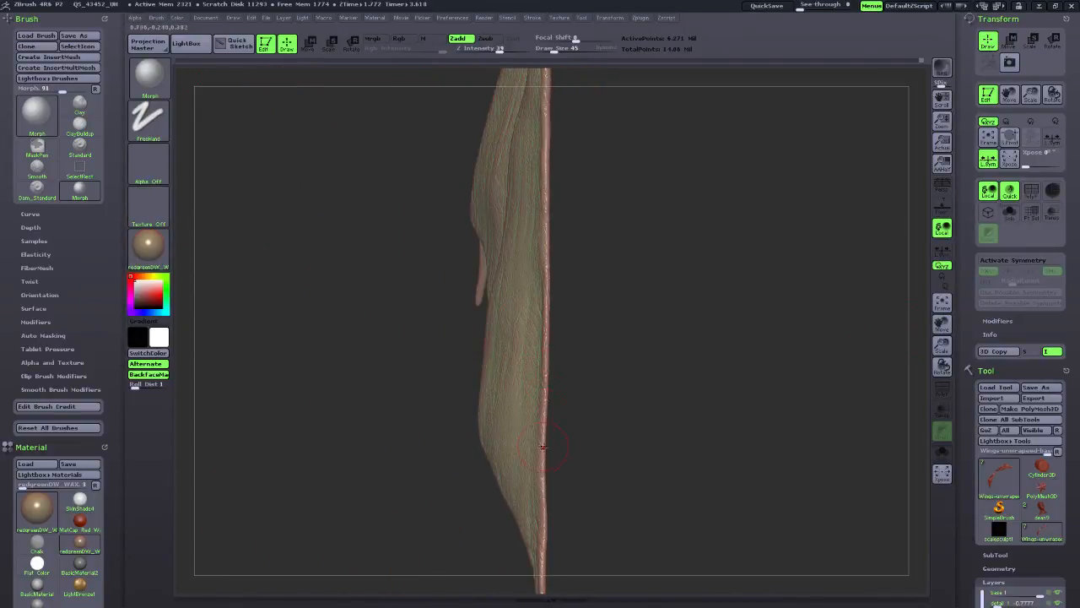
left_click_drag(682, 354, 579, 331)
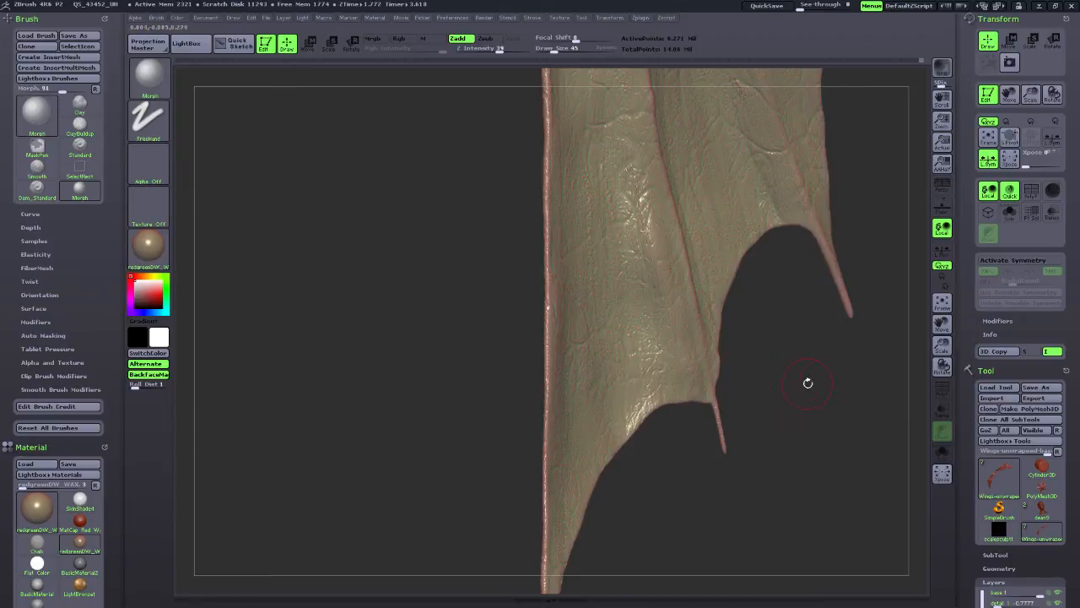
Examine the softened noise on the finger bones and membranes of both wings from several angles.
left_click_drag(808, 383, 742, 601)
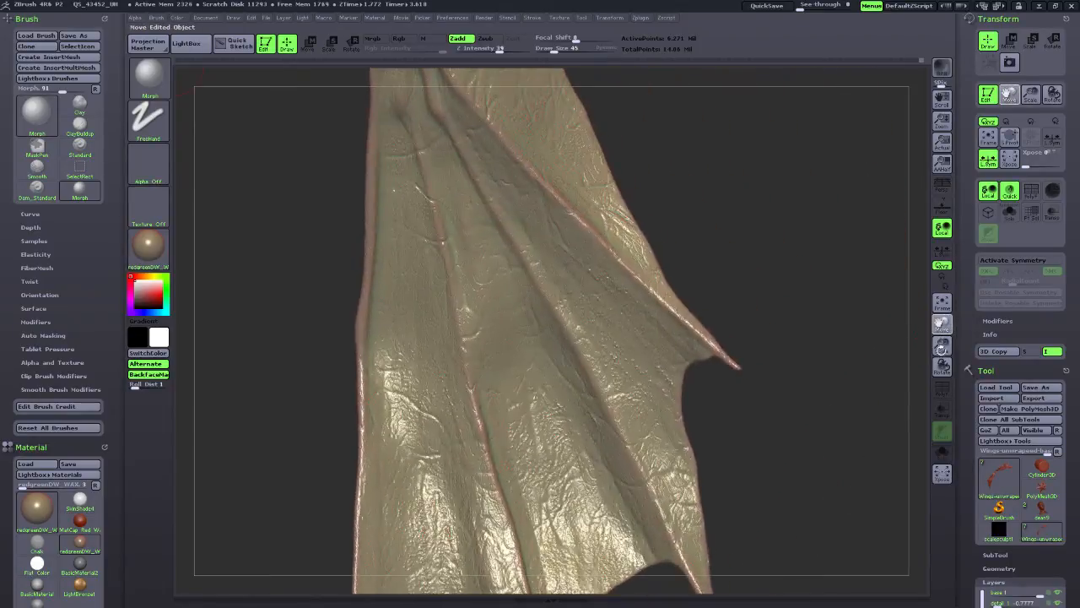
left_click_drag(941, 347, 895, 405)
left_click_drag(784, 365, 721, 528)
left_click_drag(942, 326, 852, 126)
left_click_drag(831, 346, 770, 382)
left_click_drag(839, 432, 827, 498)
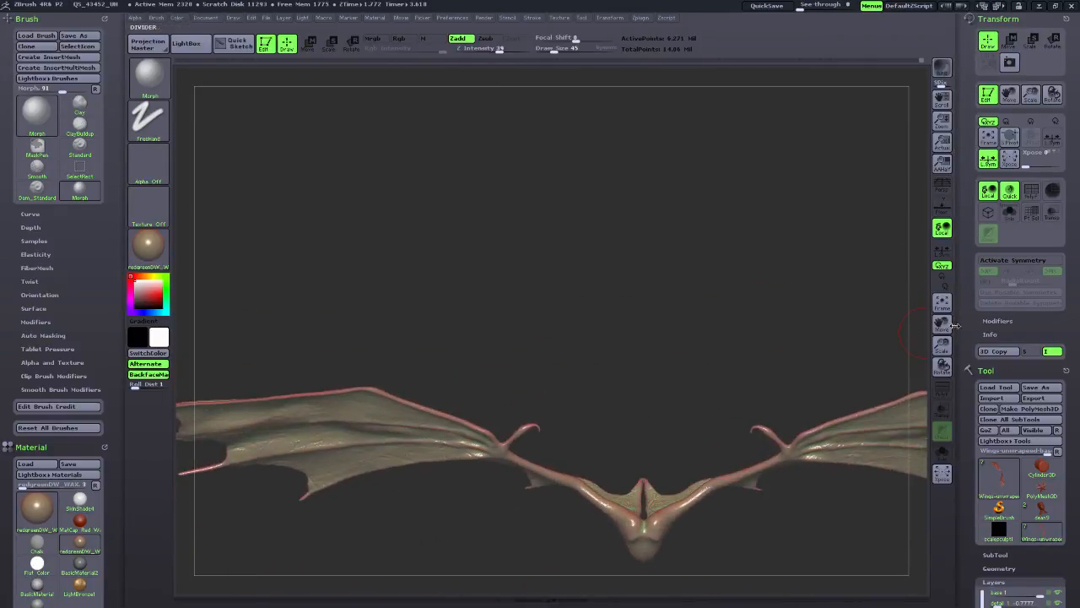
left_click_drag(942, 324, 941, 300)
mouse_move(786, 455)
left_mouse_down()
mouse_move(783, 465)
mouse_move(727, 451)
left_mouse_up()
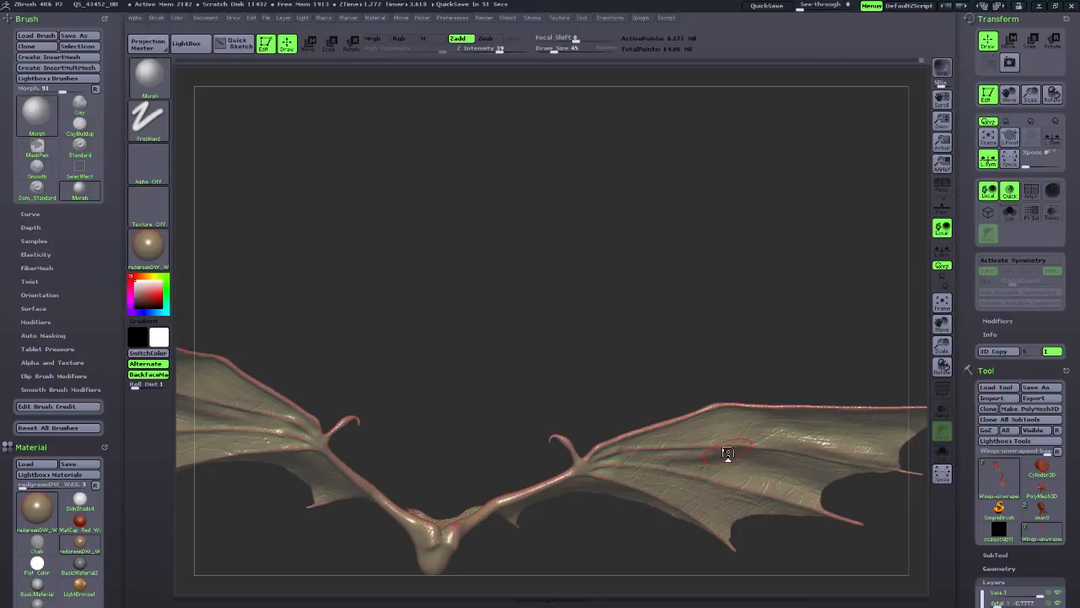
mouse_move(942, 324)
left_mouse_down()
mouse_move(943, 289)
mouse_move(886, 313)
mouse_move(924, 324)
left_mouse_up()
left_click_drag(945, 327, 962, 298)
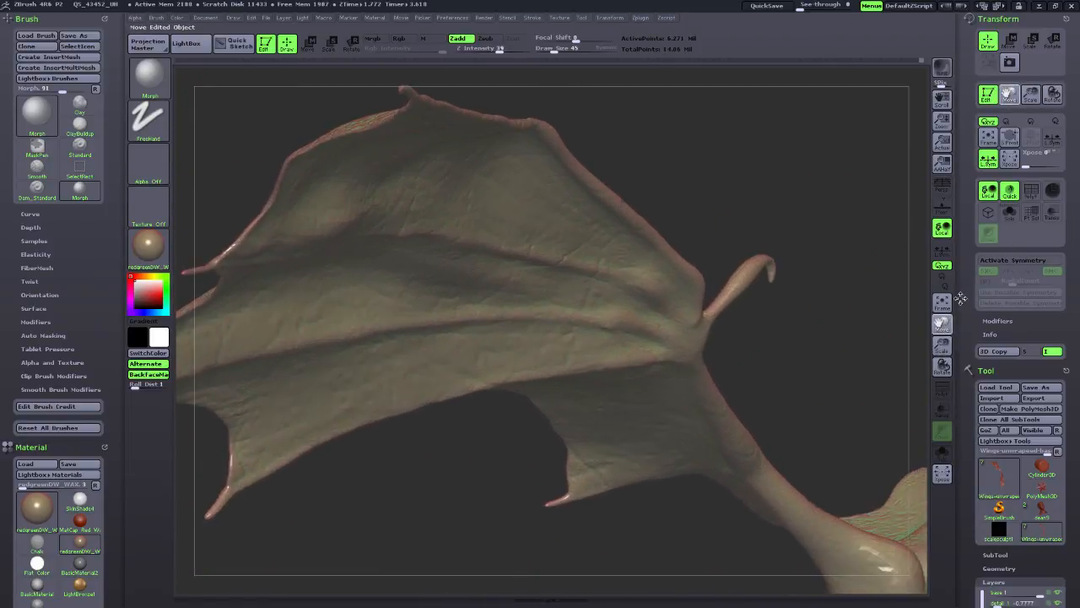
left_click_drag(860, 346, 828, 389)
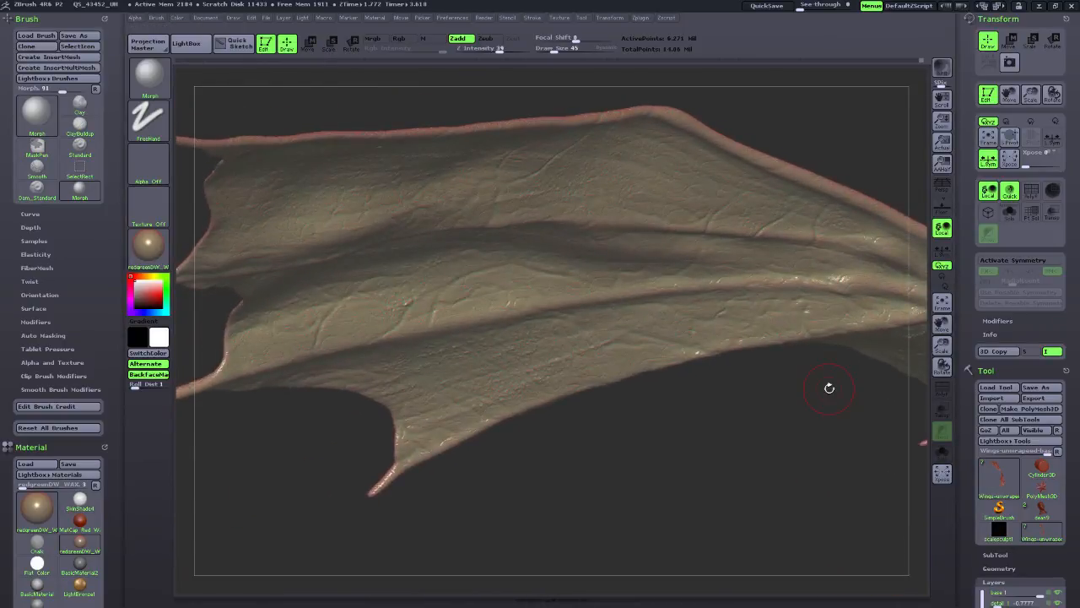